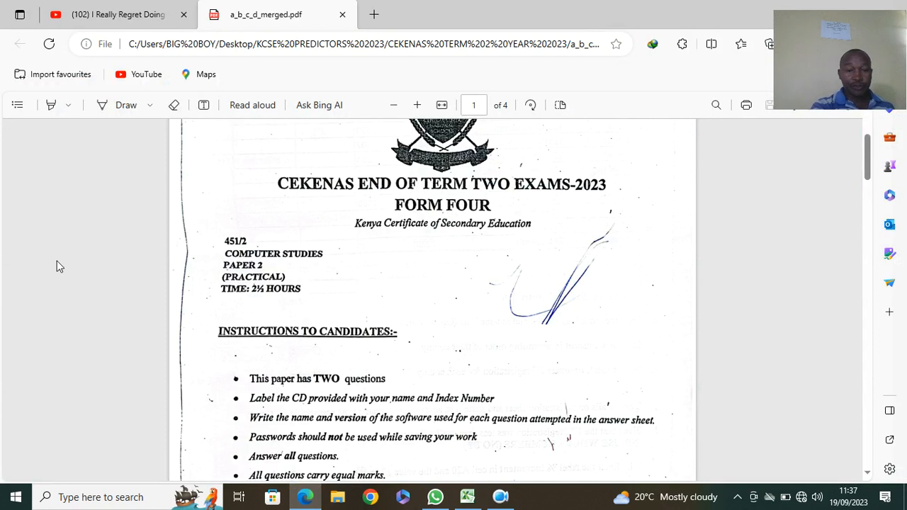
Review question 1 in the exam PDF, then switch to Excel and save the workbook as Election 2022
scroll(225, 300, down, 8)
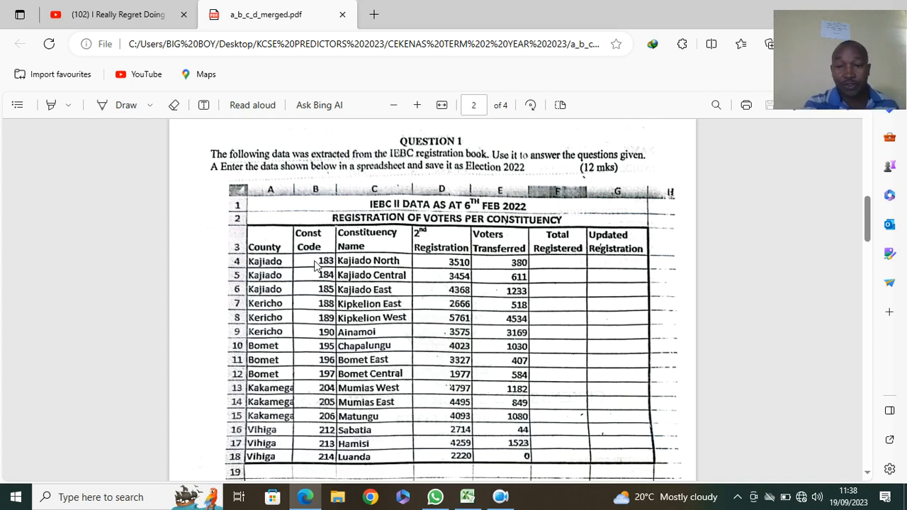
scroll(363, 268, down, 1)
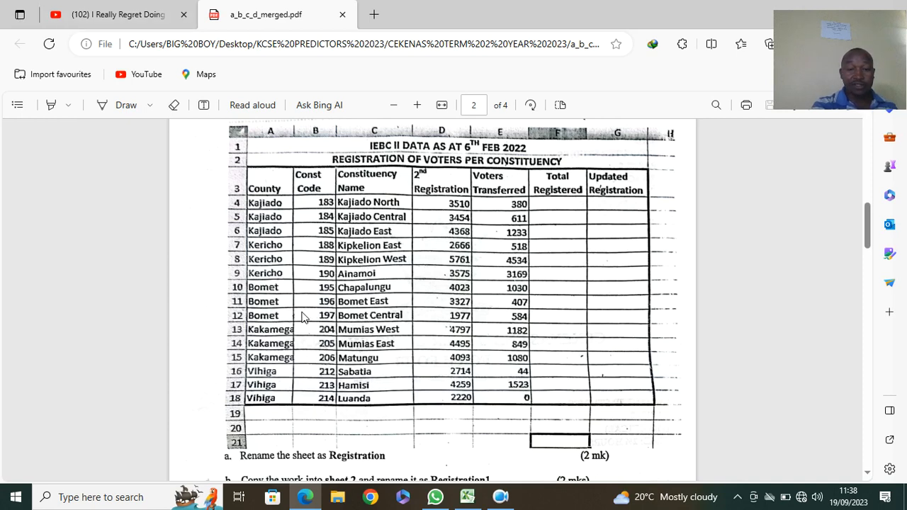
scroll(302, 317, down, 1)
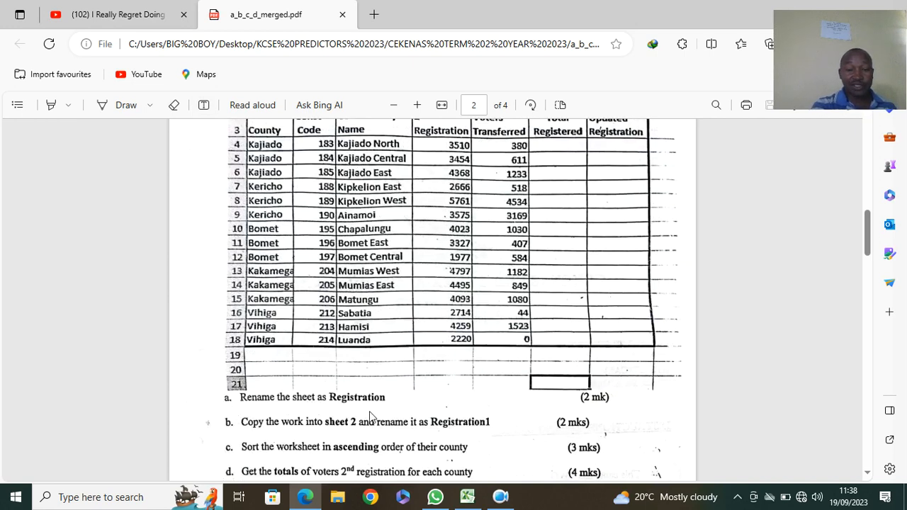
scroll(353, 332, up, 2)
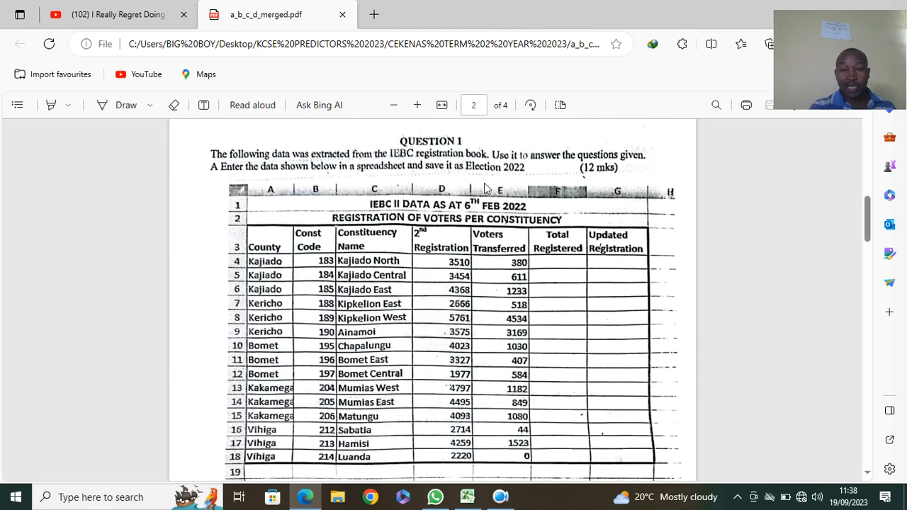
click(467, 497)
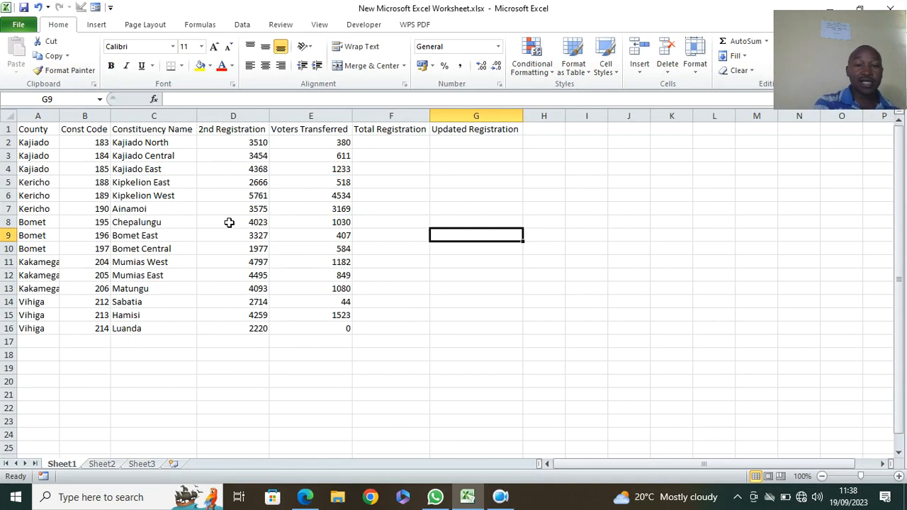
click(20, 25)
click(32, 47)
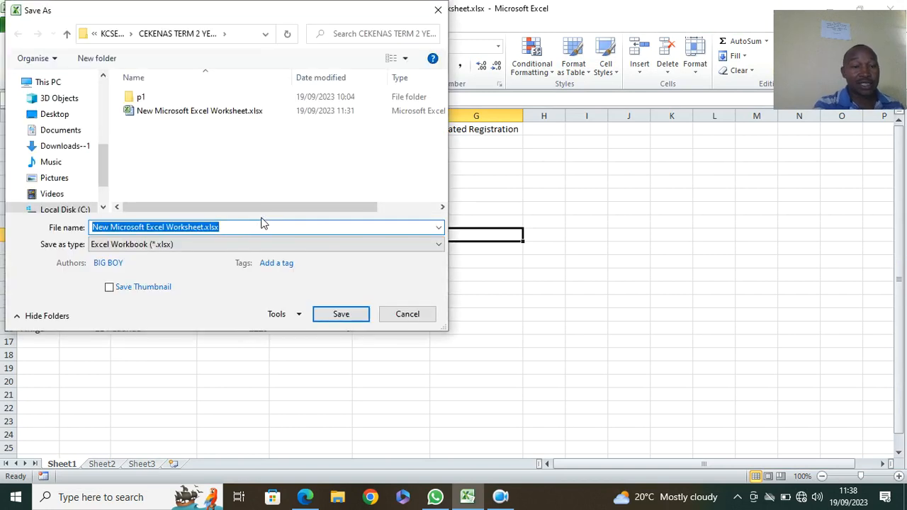
text(Election 2022)
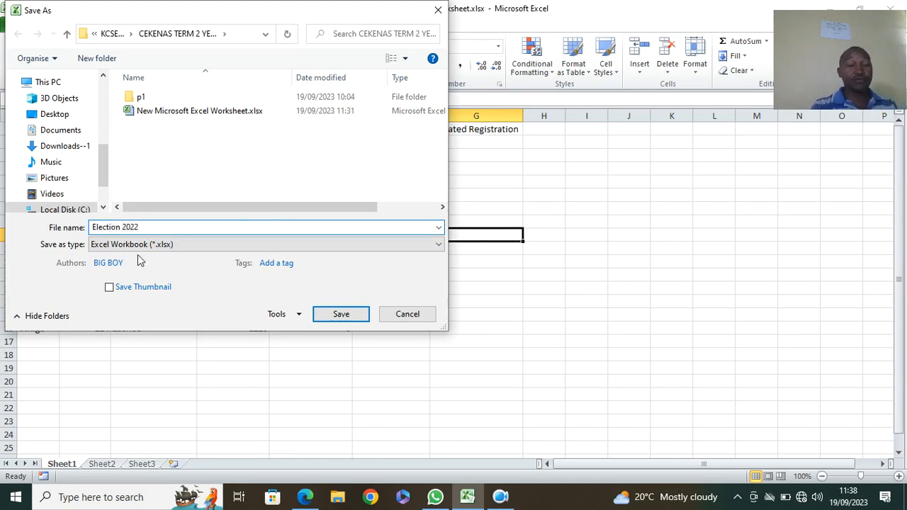
click(342, 315)
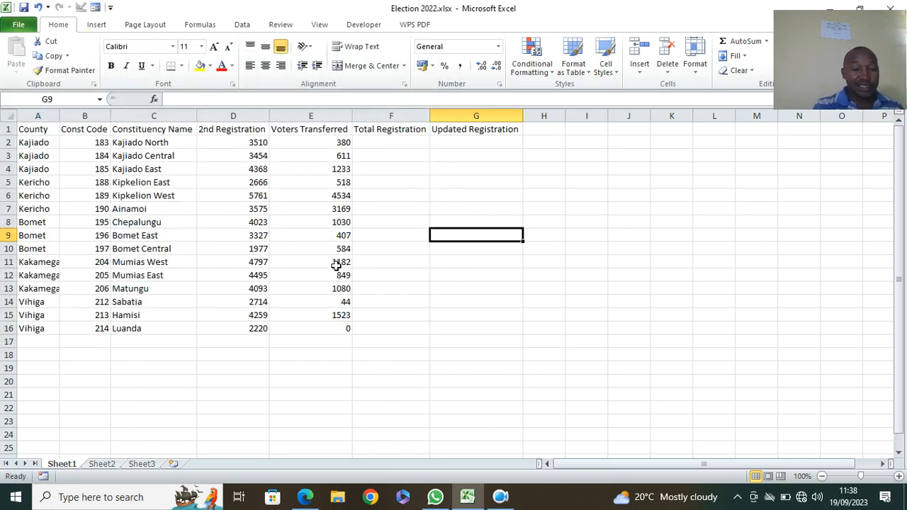
Rename Sheet1 as Registration
double_click(62, 464)
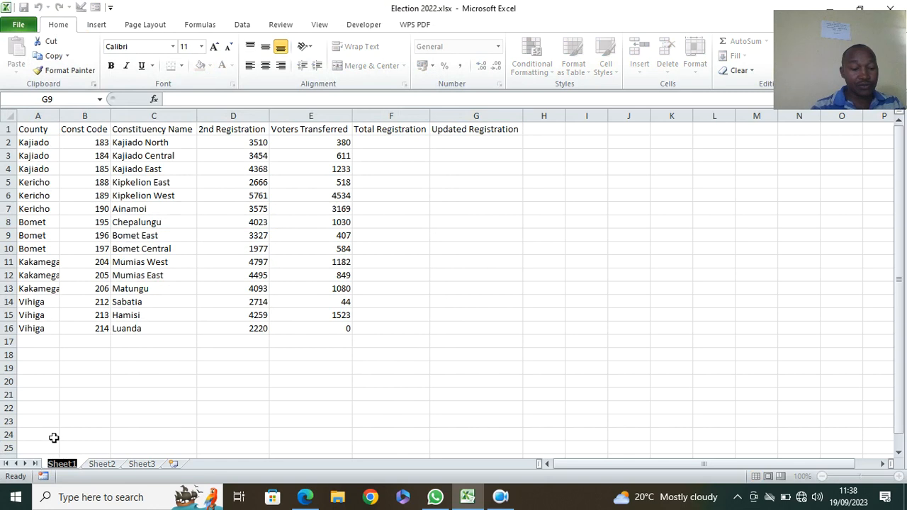
text(R)
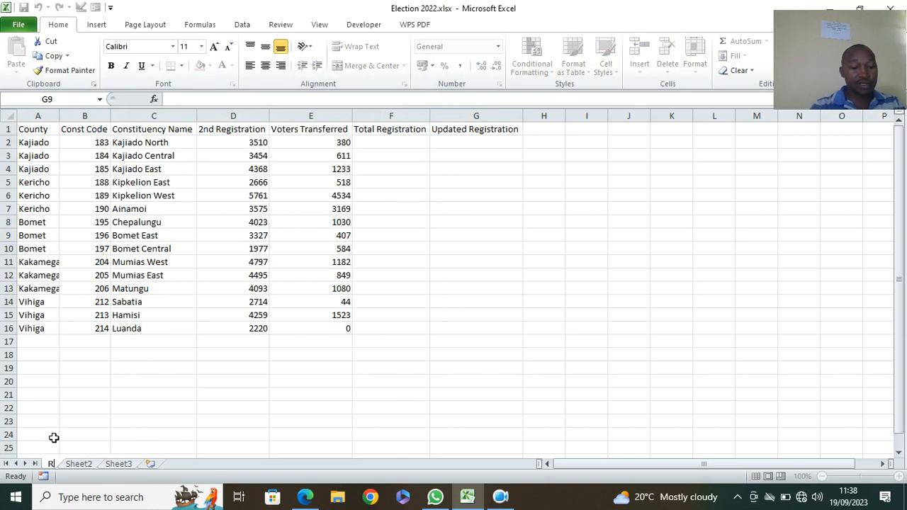
text(egistration)
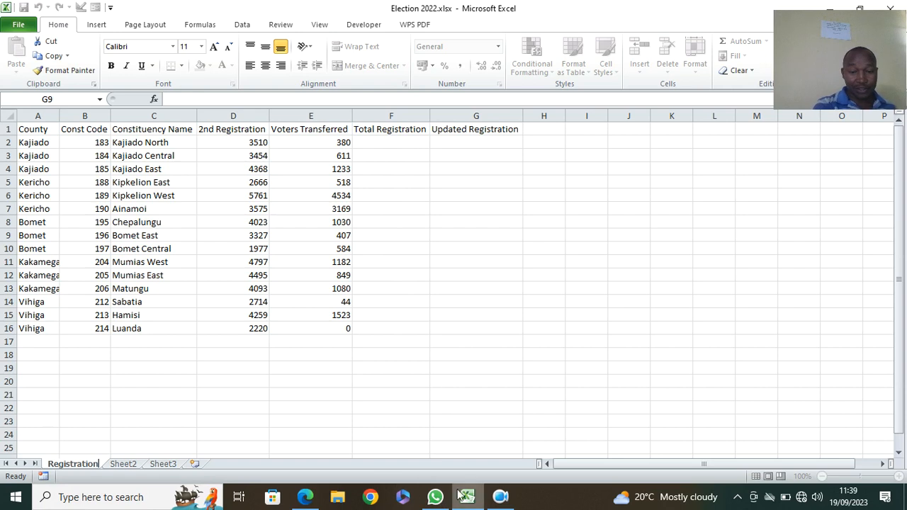
Rename Sheet2 as Registration1 and copy the range A1:G17 from the Registration sheet into it, starting at A1
click(292, 501)
scroll(280, 351, down, 5)
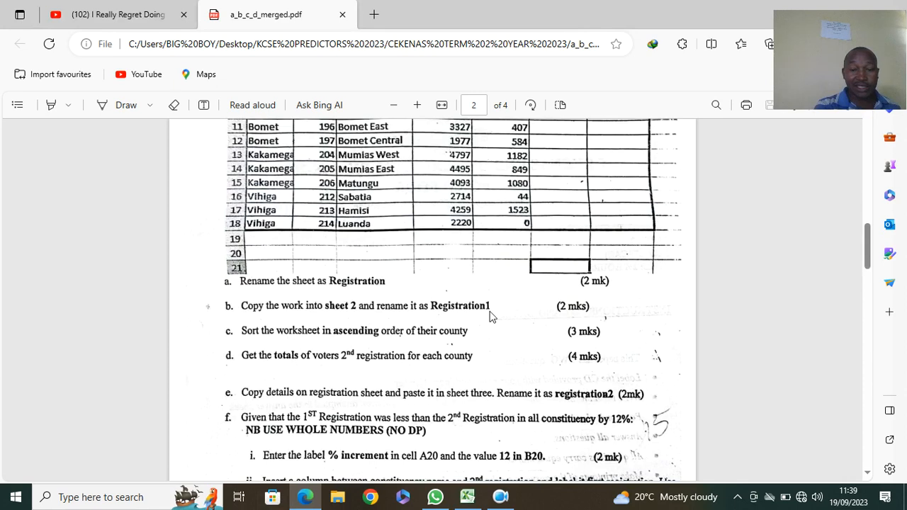
click(467, 497)
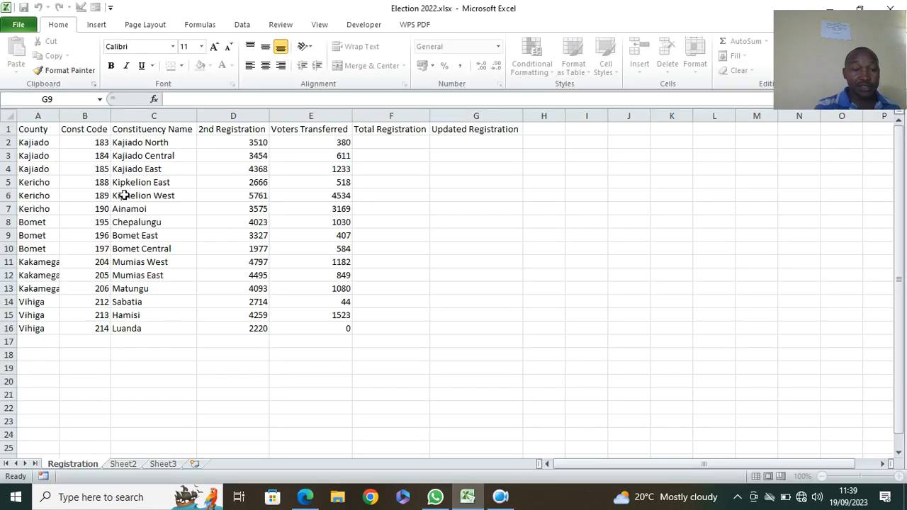
drag(34, 135, 471, 338)
click(50, 56)
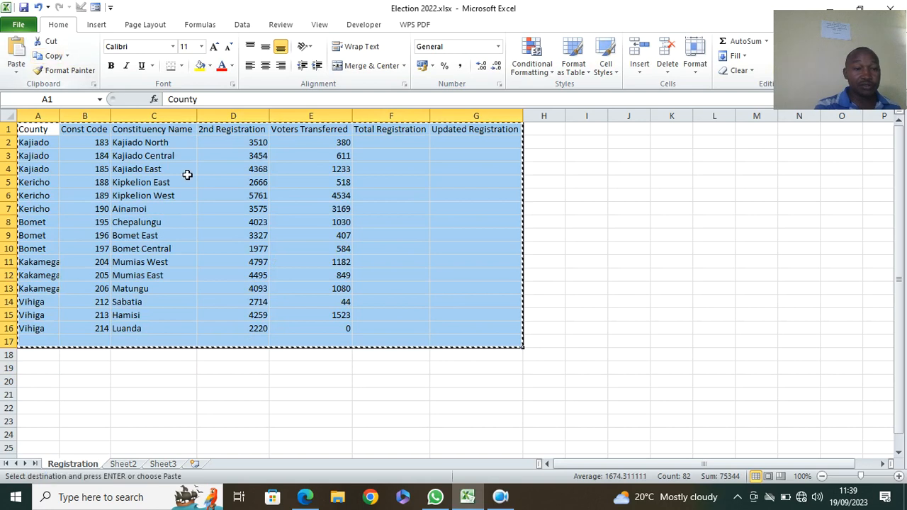
click(123, 464)
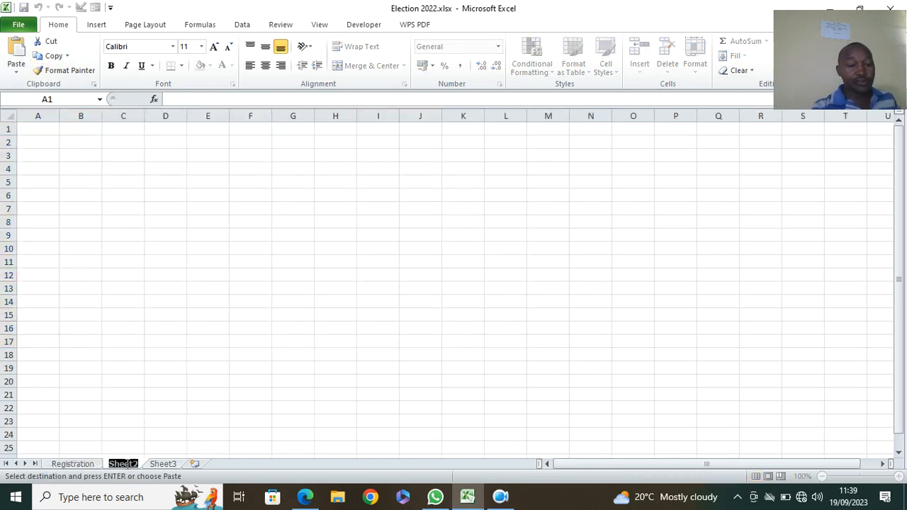
text(Registration1)
click(34, 127)
click(14, 62)
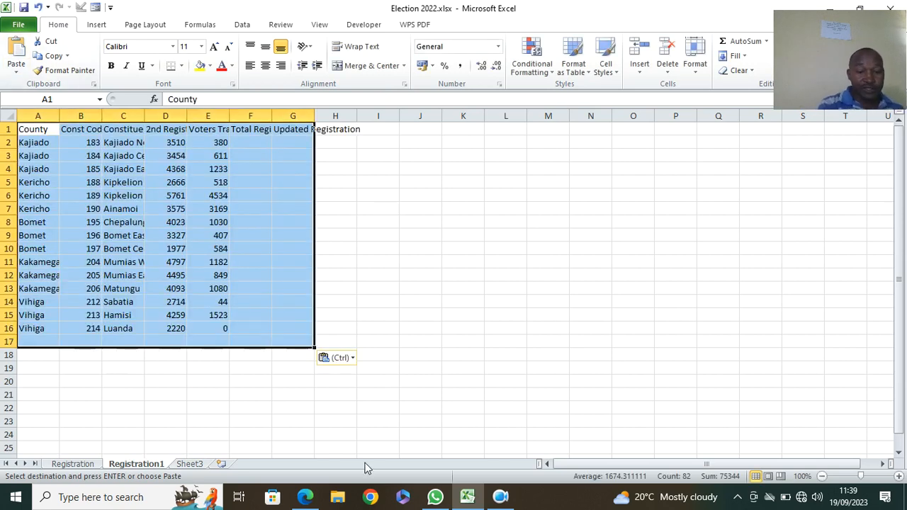
Check the sorting task in the exam PDF, then sort the Registration1 data in Excel by County values, A to Z
click(305, 497)
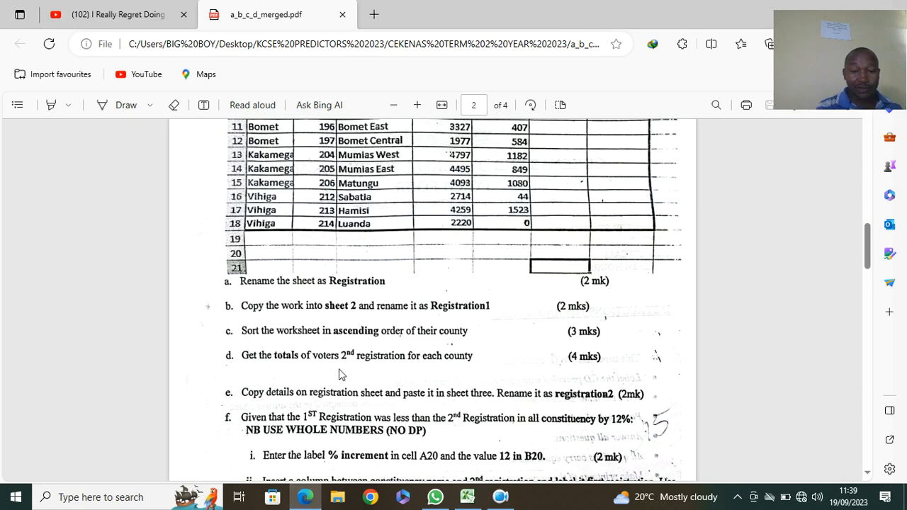
scroll(339, 374, up, 1)
scroll(339, 375, down, 1)
scroll(328, 362, up, 3)
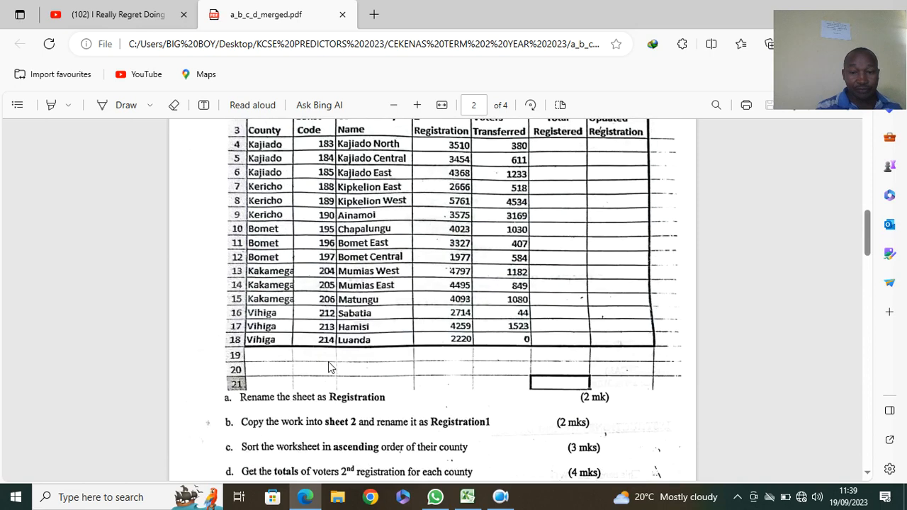
scroll(308, 339, up, 2)
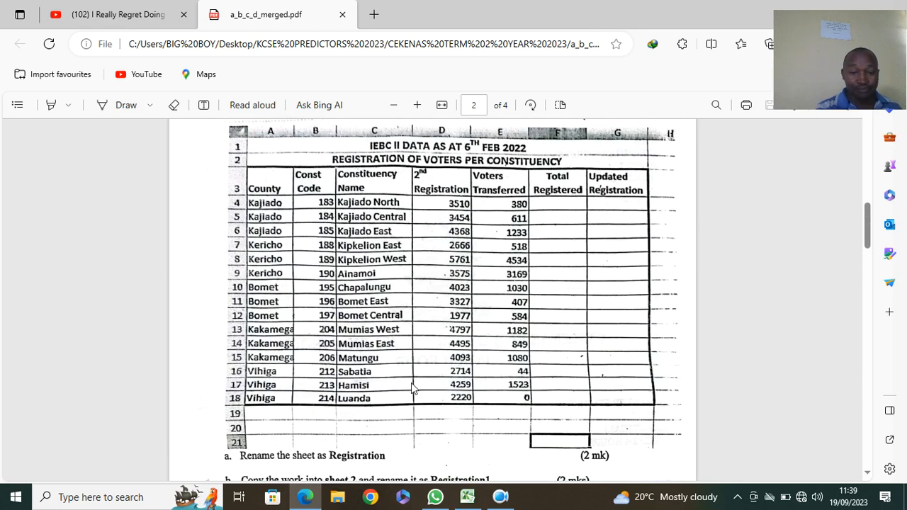
scroll(387, 365, down, 3)
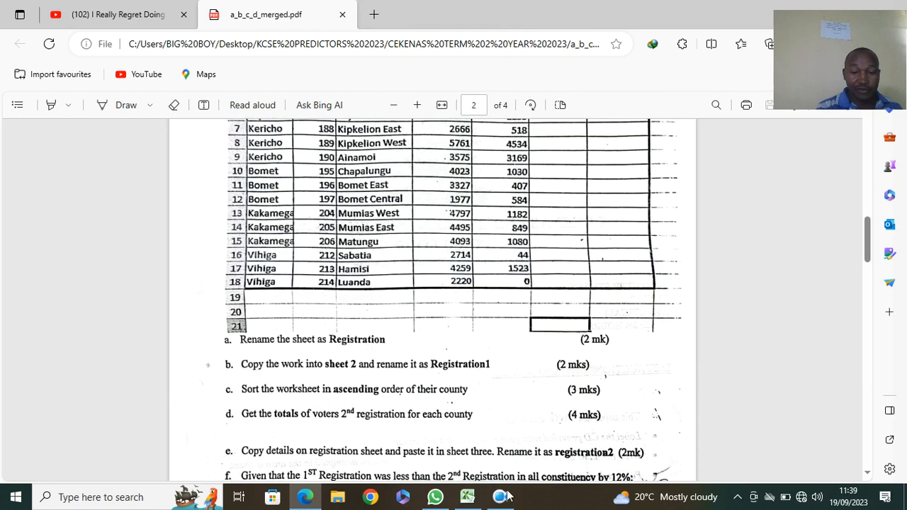
click(468, 497)
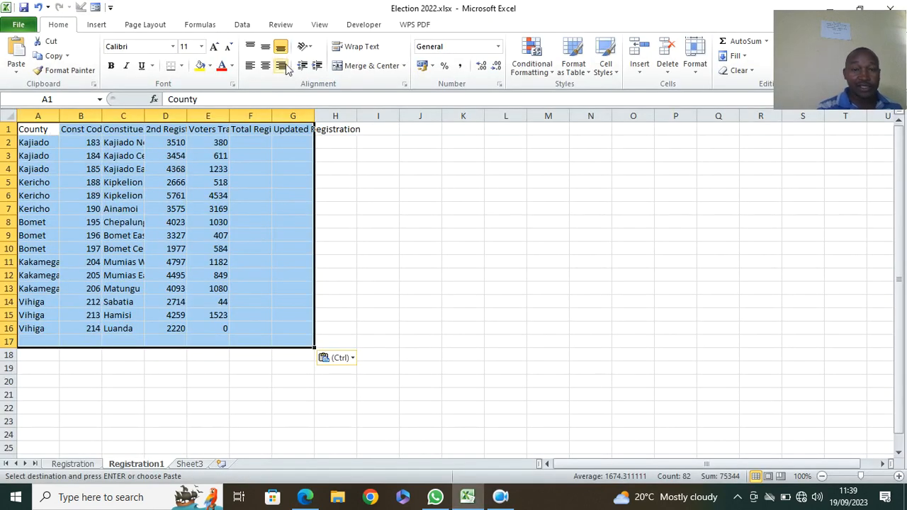
click(241, 26)
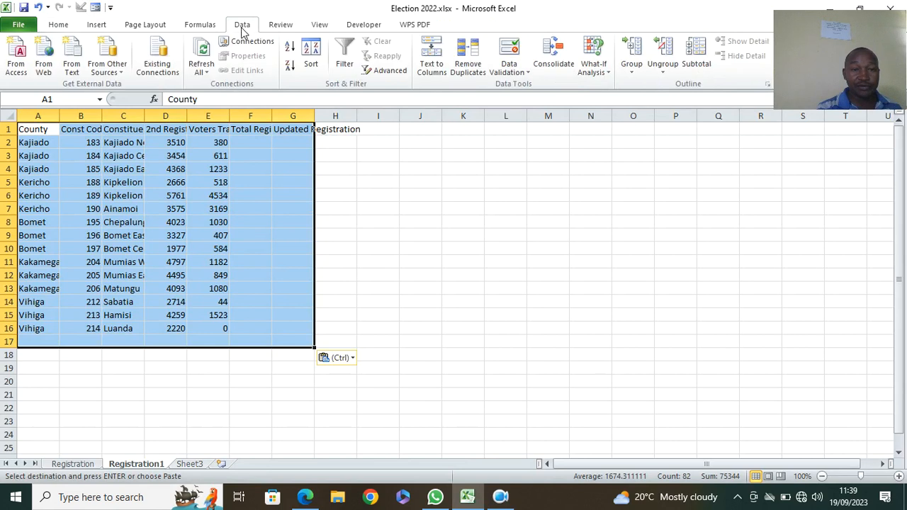
click(311, 62)
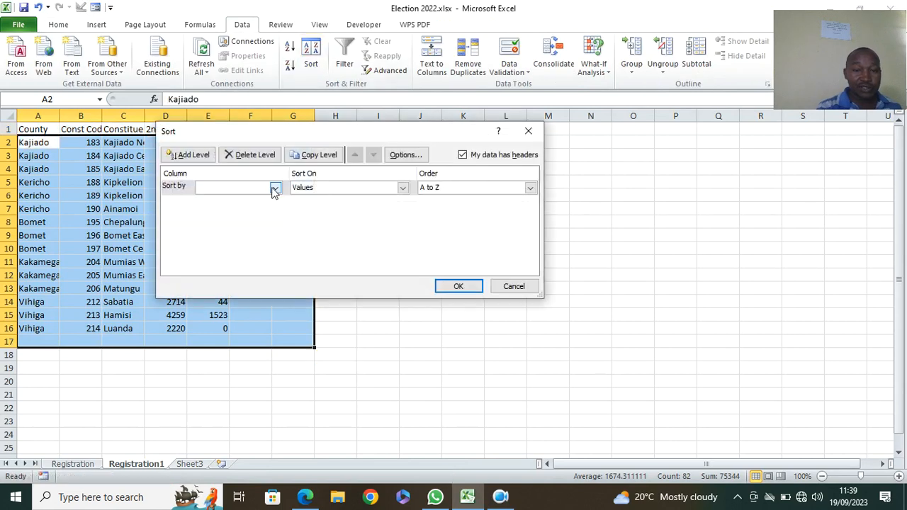
click(275, 189)
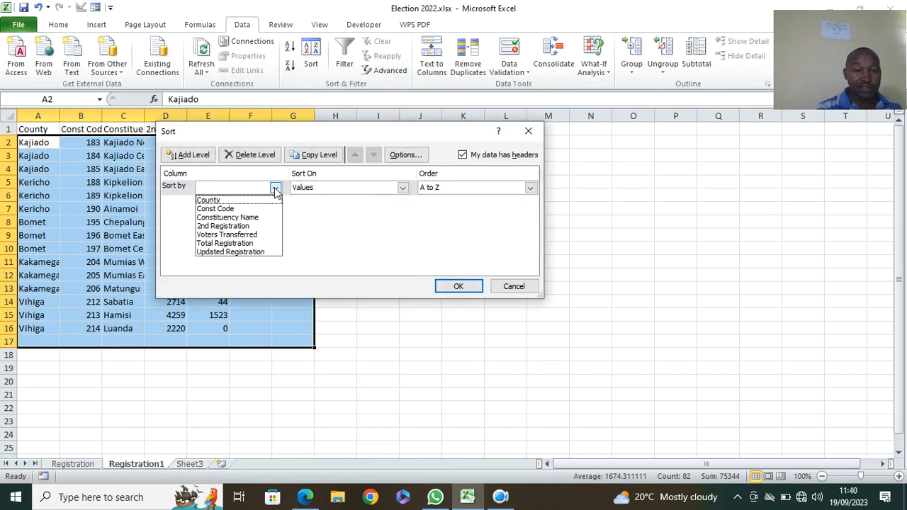
click(241, 201)
click(459, 286)
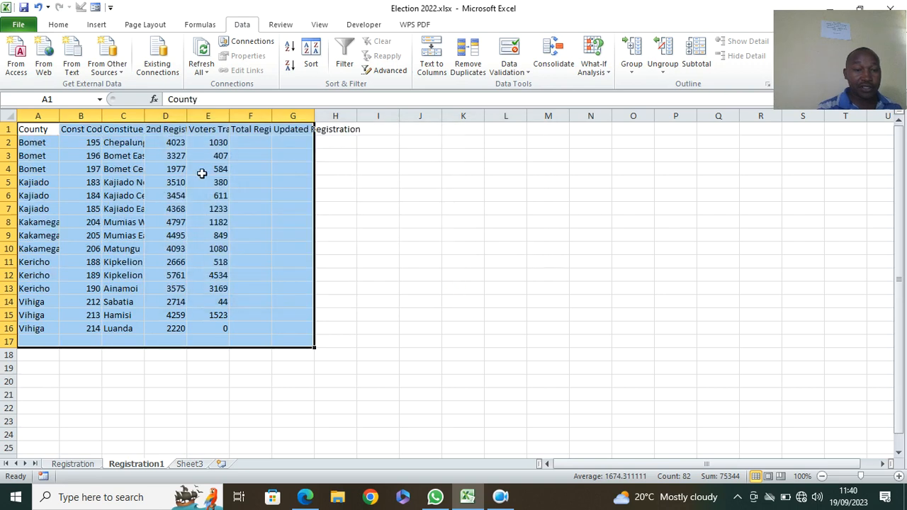
click(317, 73)
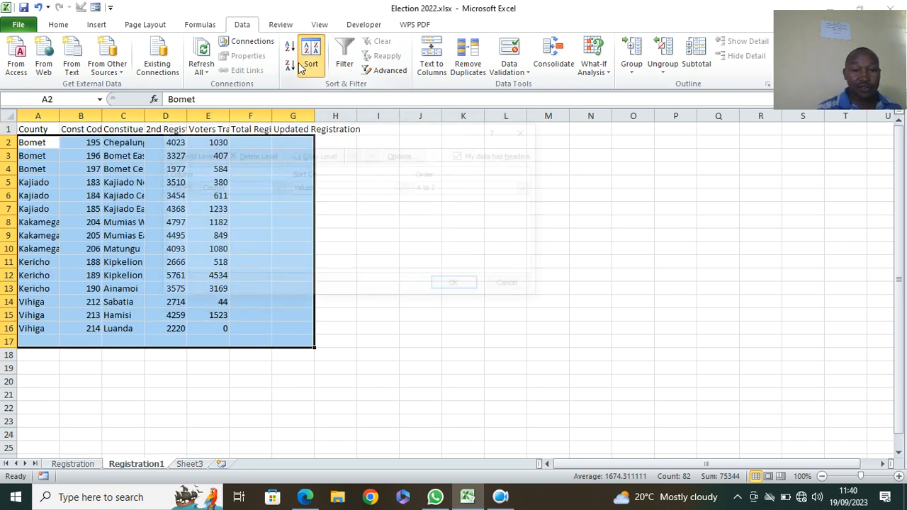
click(460, 286)
Autofit columns B through G of the Registration1 sheet to their contents
double_click(144, 115)
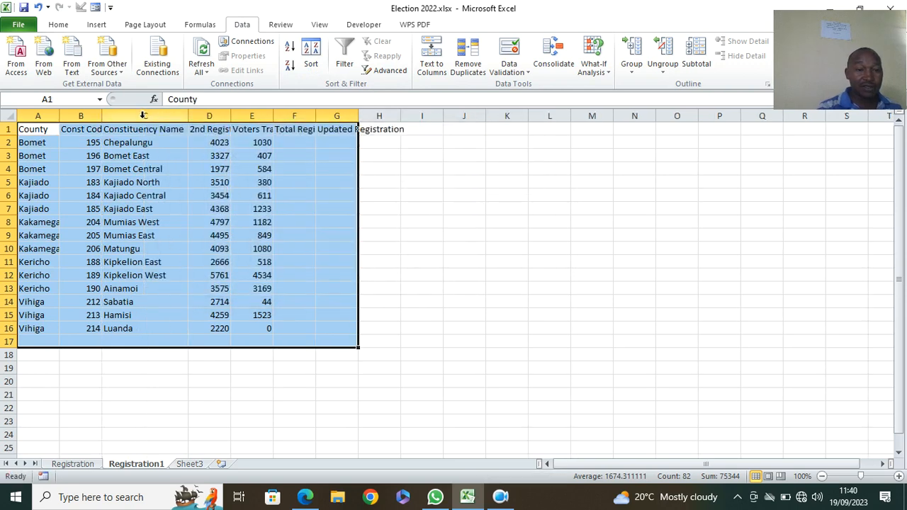
double_click(103, 115)
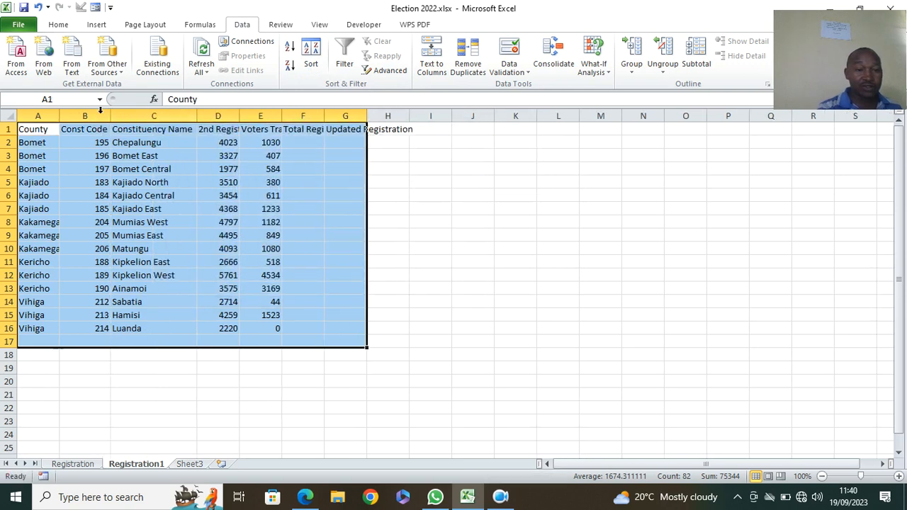
double_click(239, 115)
double_click(312, 116)
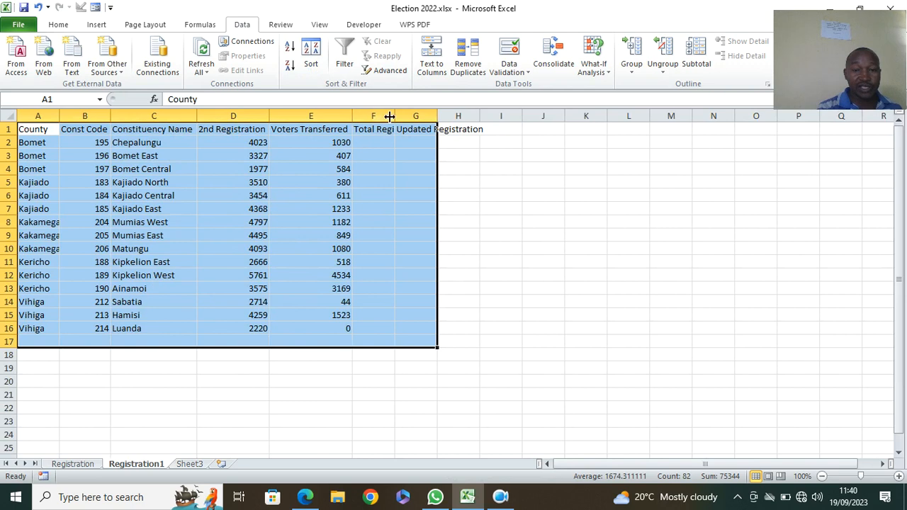
double_click(395, 116)
double_click(471, 115)
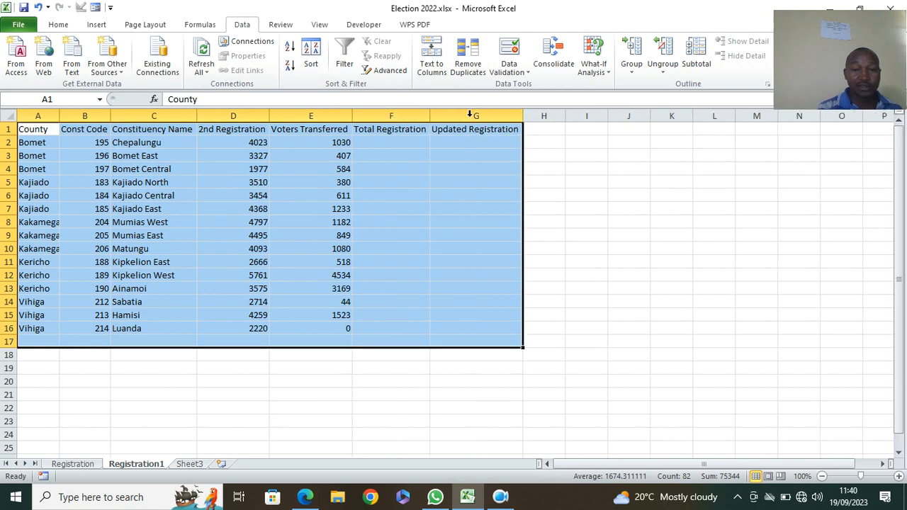
click(485, 225)
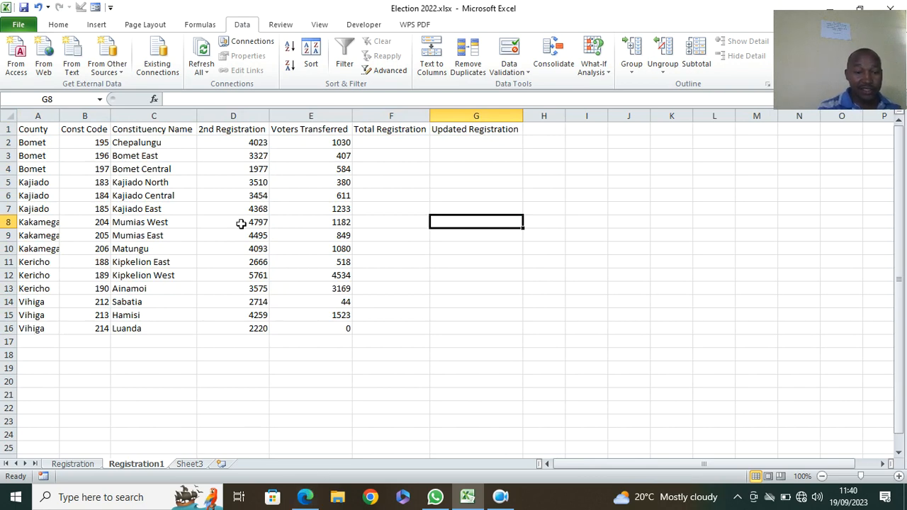
Enter the label total in cell C17 of the Registration1 sheet
click(183, 342)
text(total)
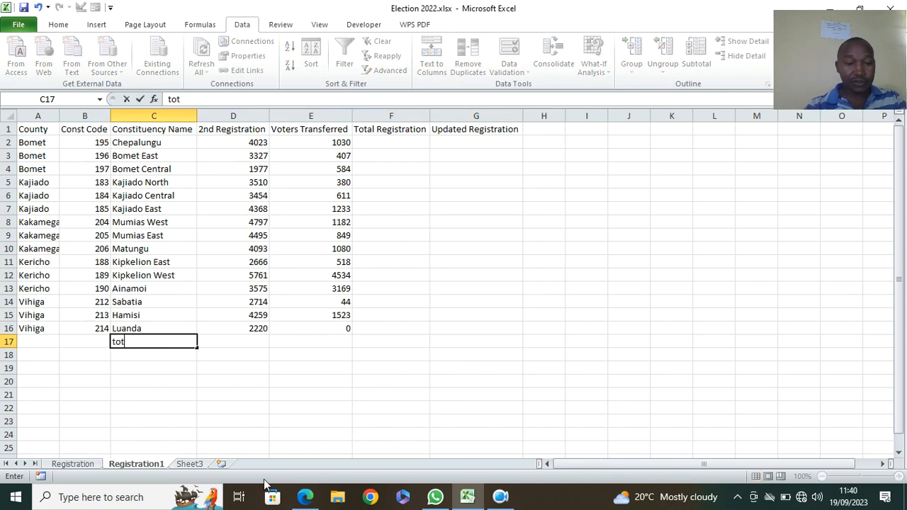
click(251, 358)
Total the 2nd Registration values in cell D17 with the formula =SUM(D2:D16)
click(226, 342)
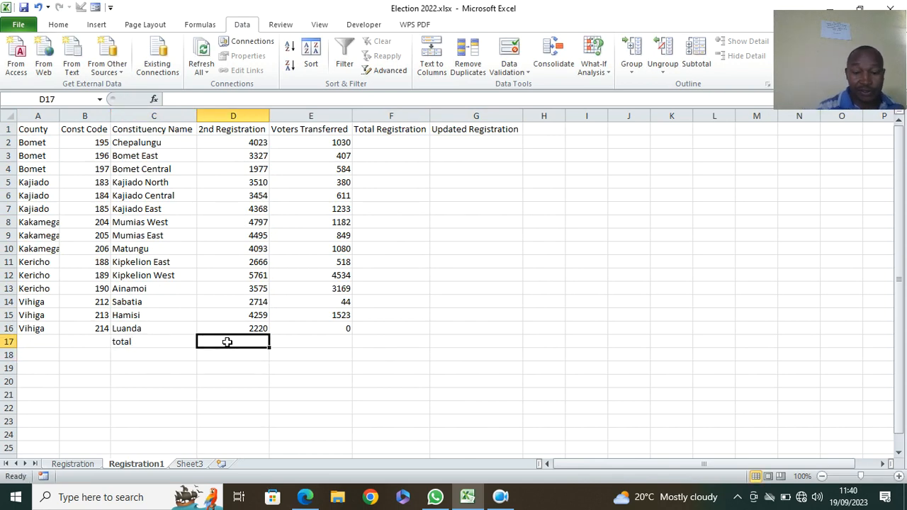
text(=sum)
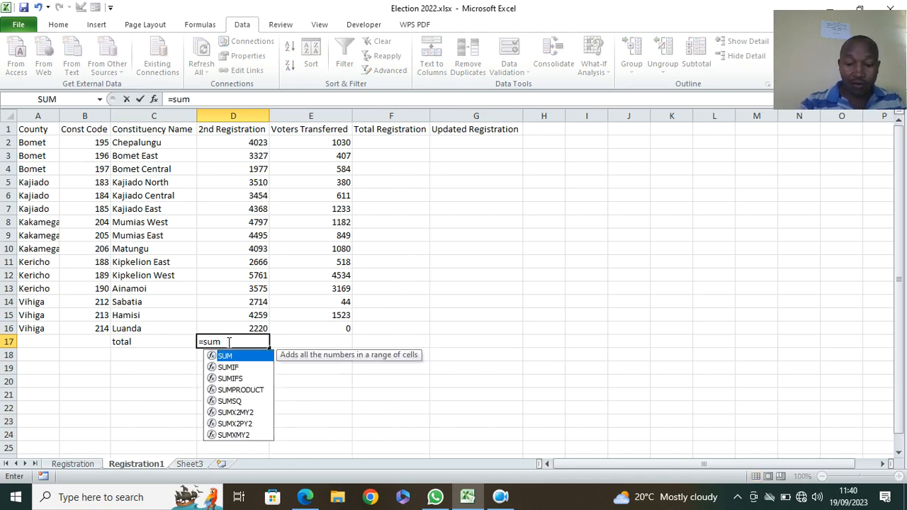
key(Return)
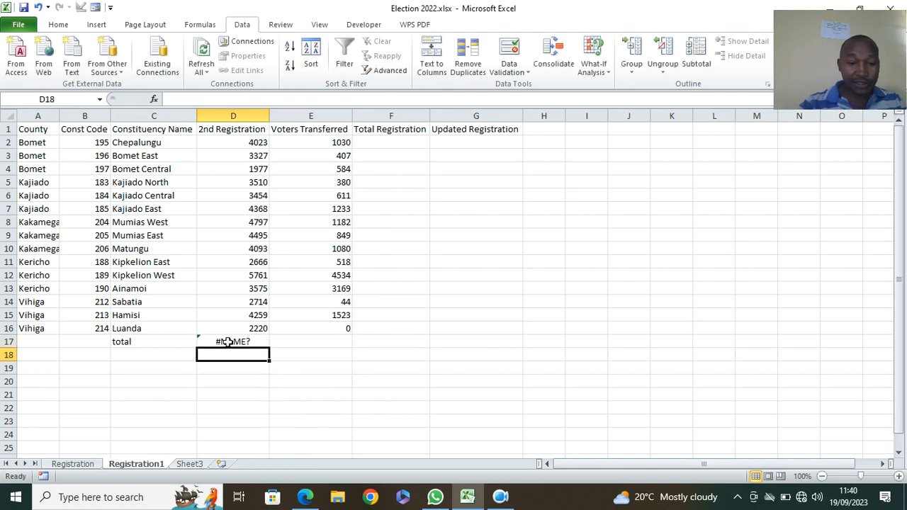
click(226, 342)
click(190, 100)
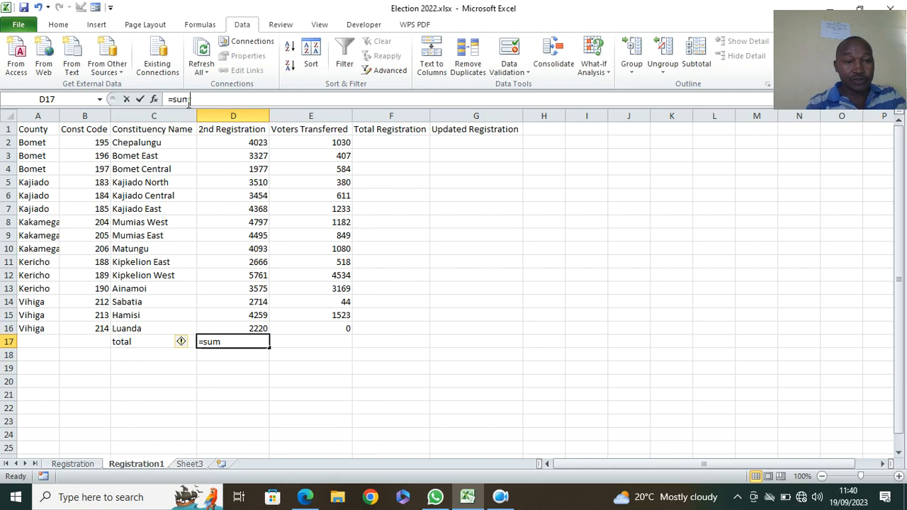
text(()
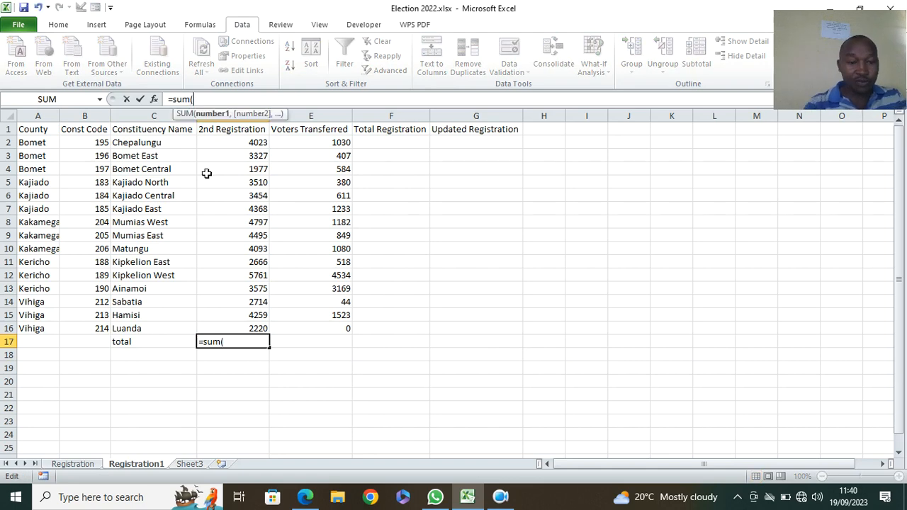
click(225, 144)
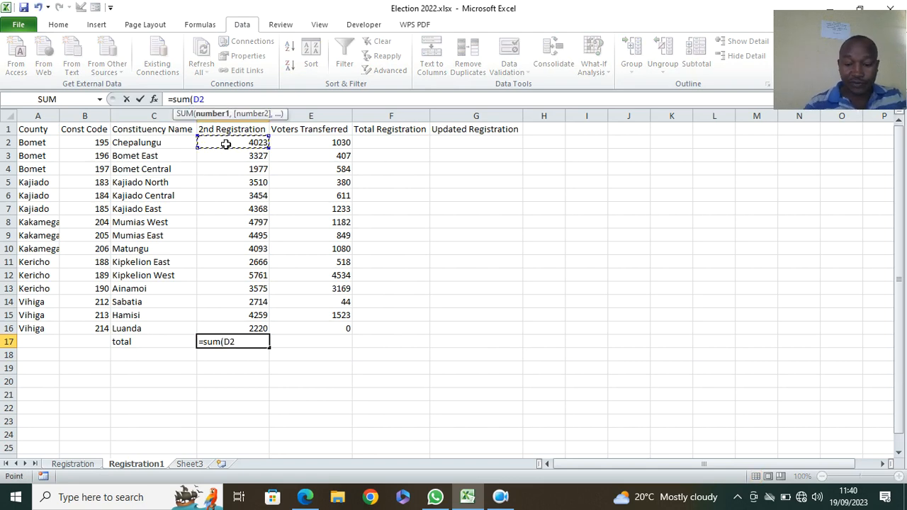
key(F8)
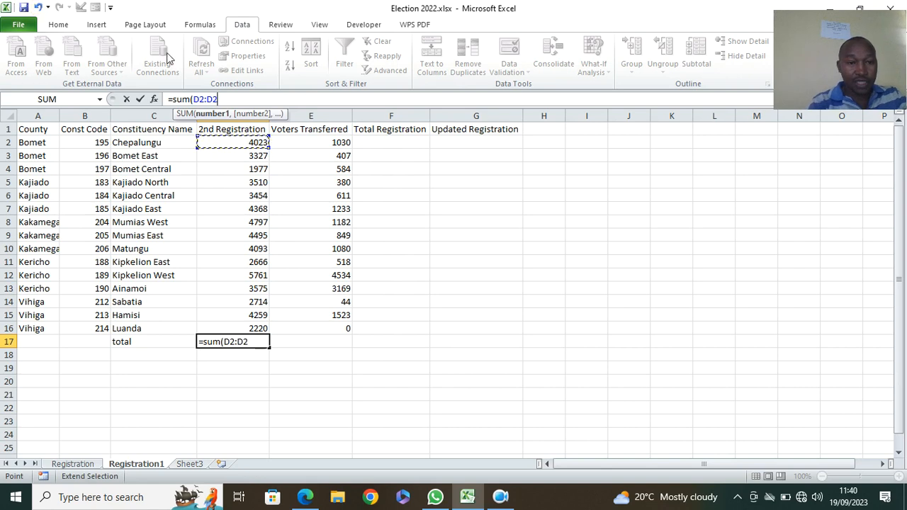
click(257, 328)
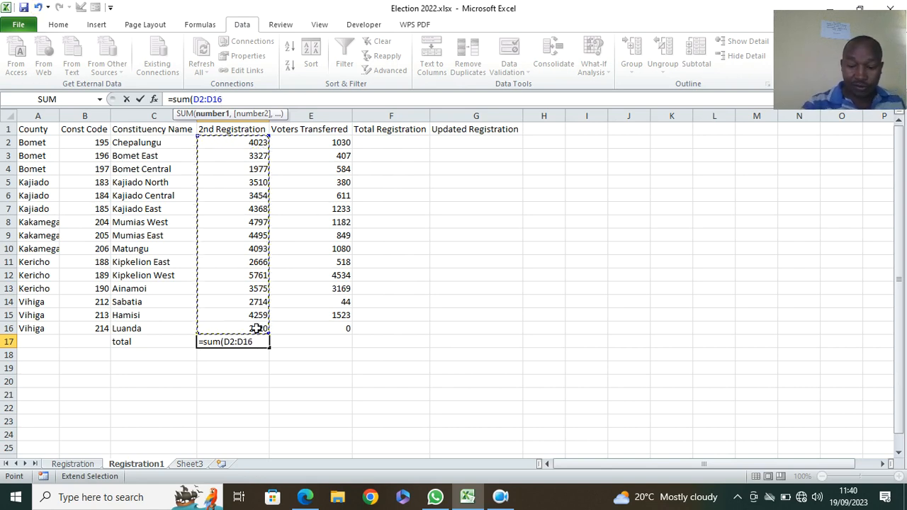
text())
key(Return)
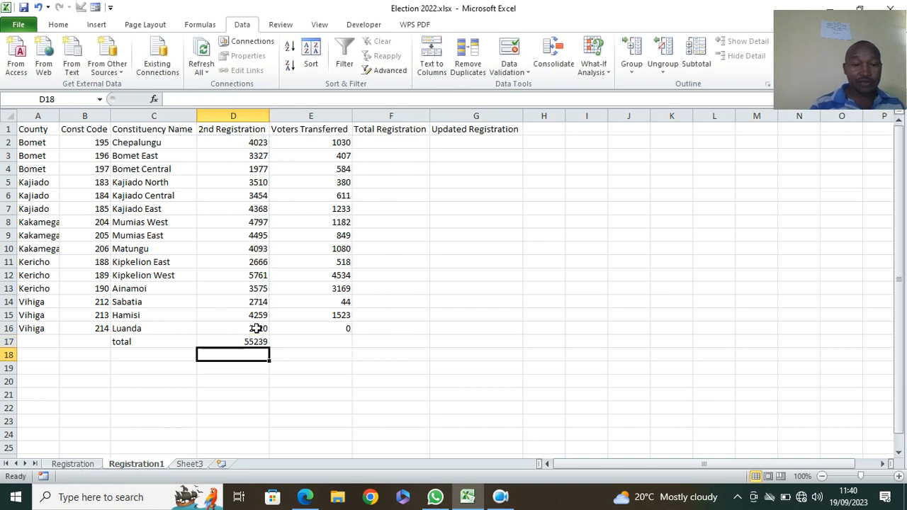
click(259, 342)
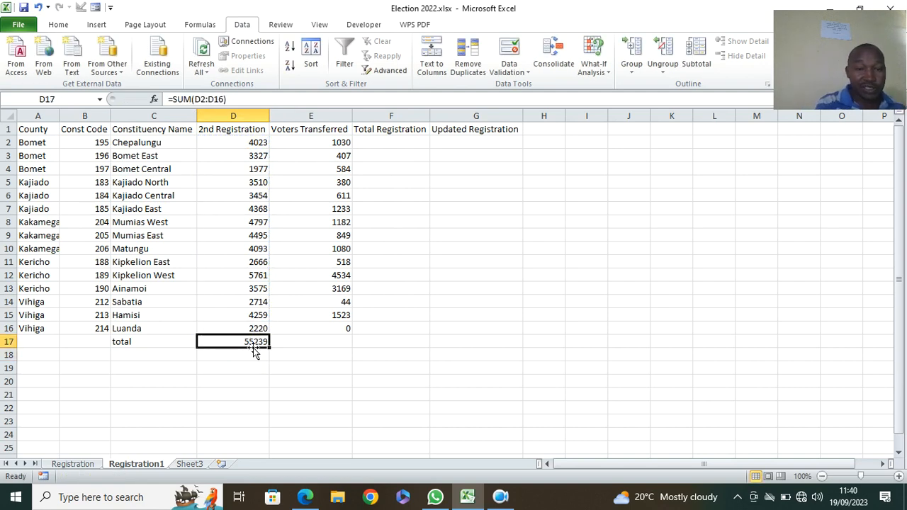
Check task e in the exam PDF, then return to Excel and copy the range A1:G17 of the Registration1 sheet
click(304, 497)
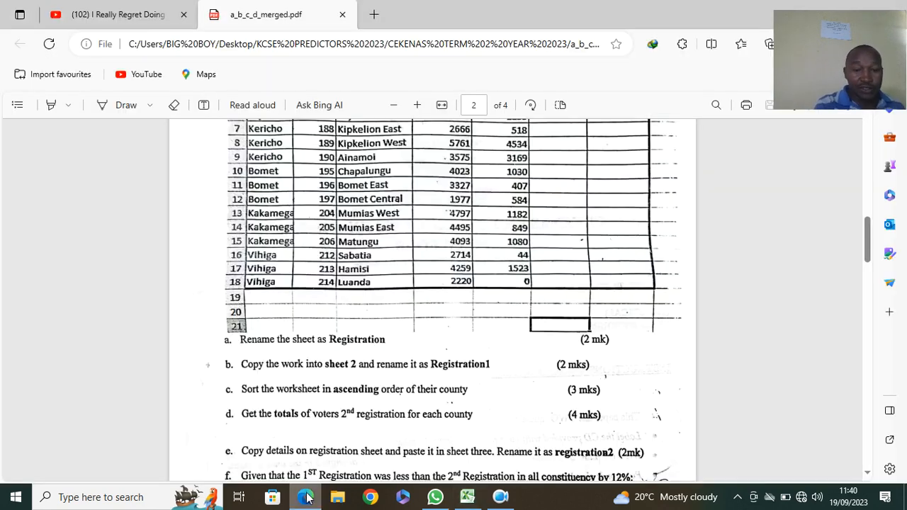
scroll(339, 309, down, 1)
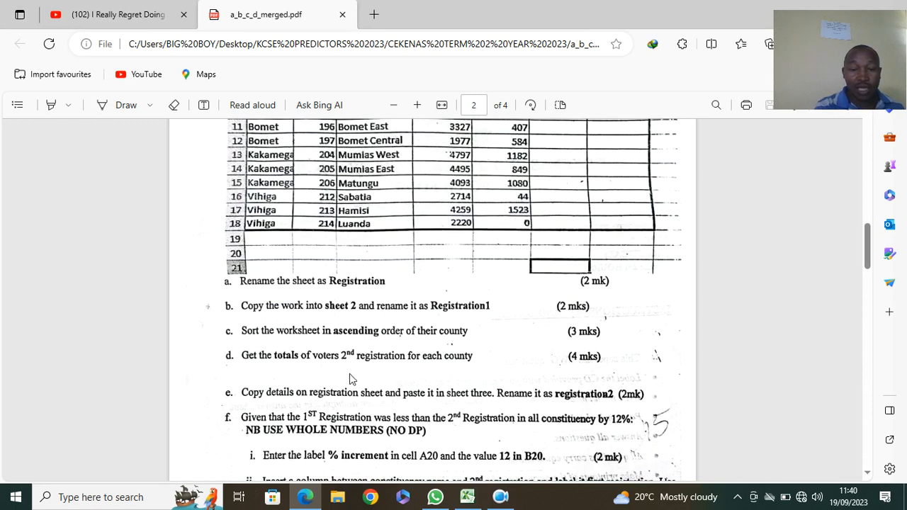
scroll(350, 373, down, 3)
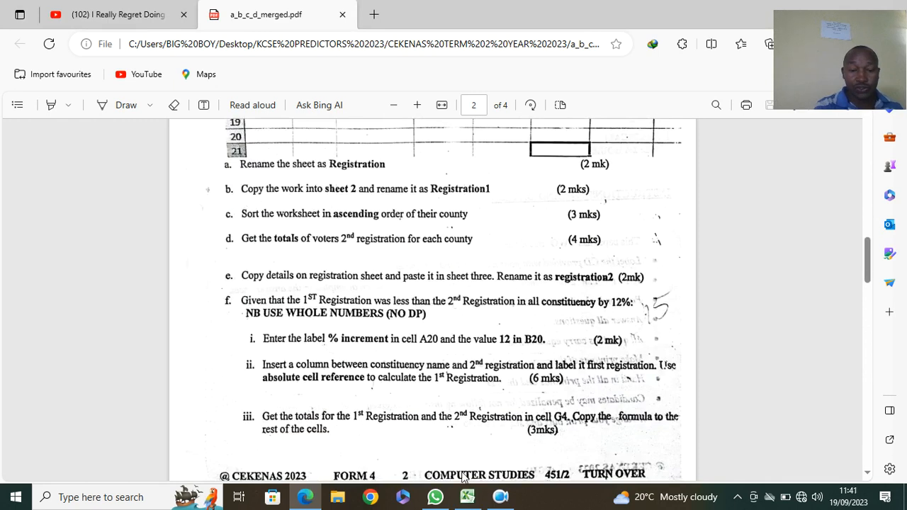
click(467, 497)
drag(29, 125, 455, 341)
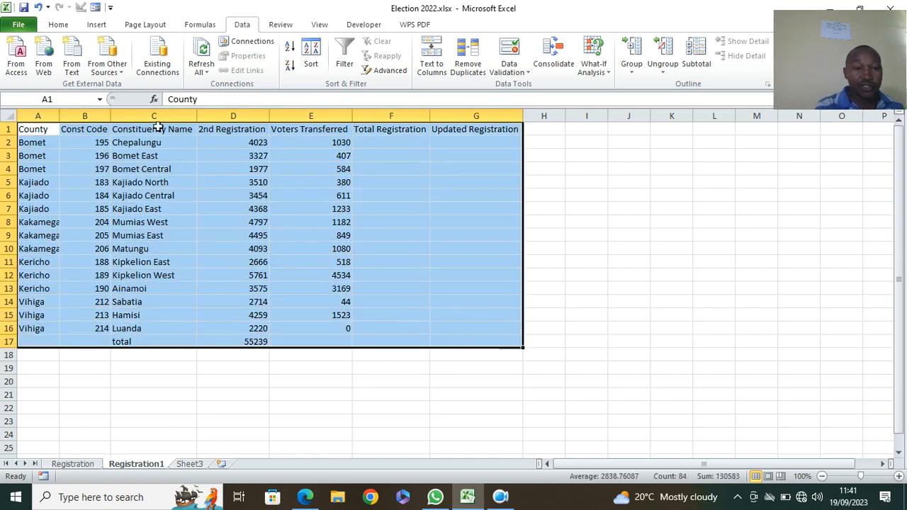
click(58, 25)
click(51, 56)
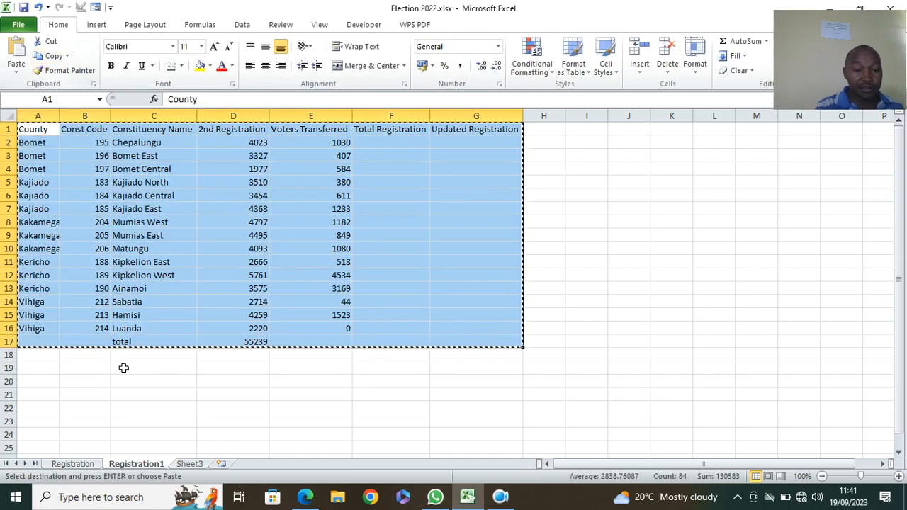
Rename Sheet3 as Registration2 and paste the copied range into it, starting at cell A1
click(189, 465)
text(Registr)
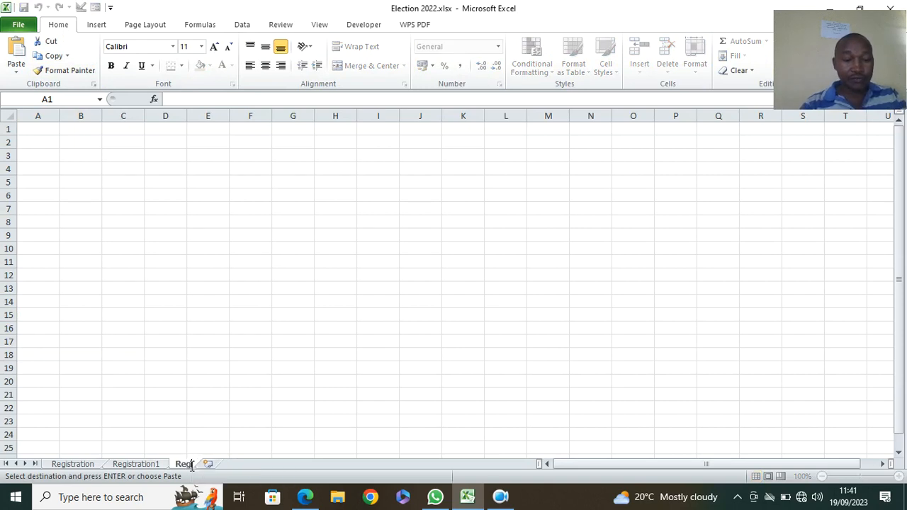
text(ation2)
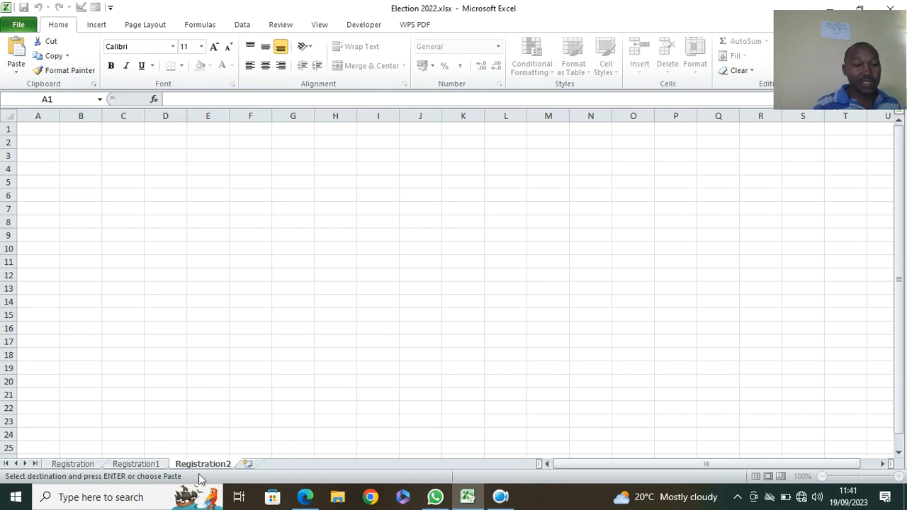
click(39, 132)
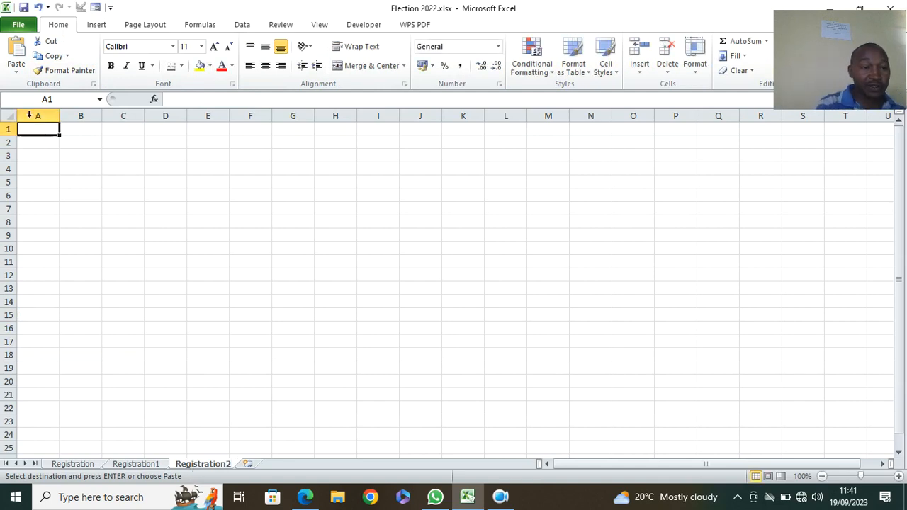
click(12, 54)
click(376, 207)
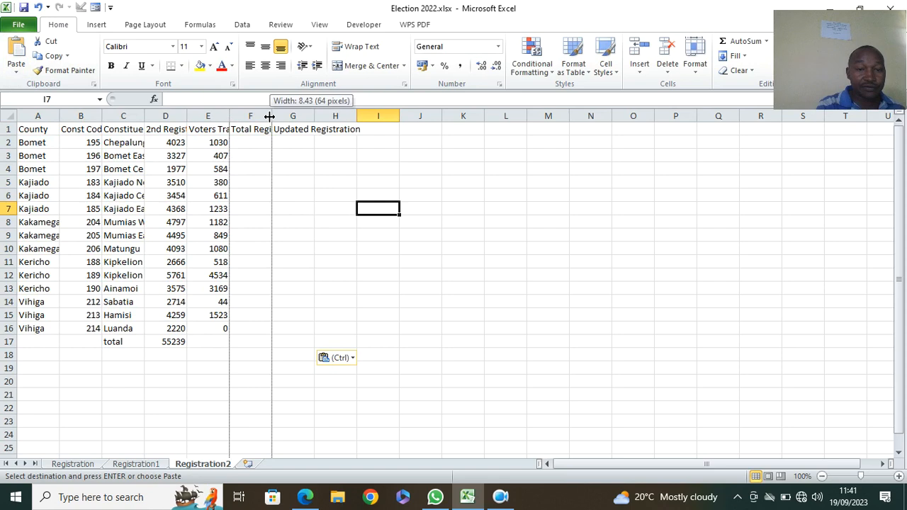
Autofit columns B through F of the Registration2 sheet to their contents
double_click(270, 116)
double_click(229, 117)
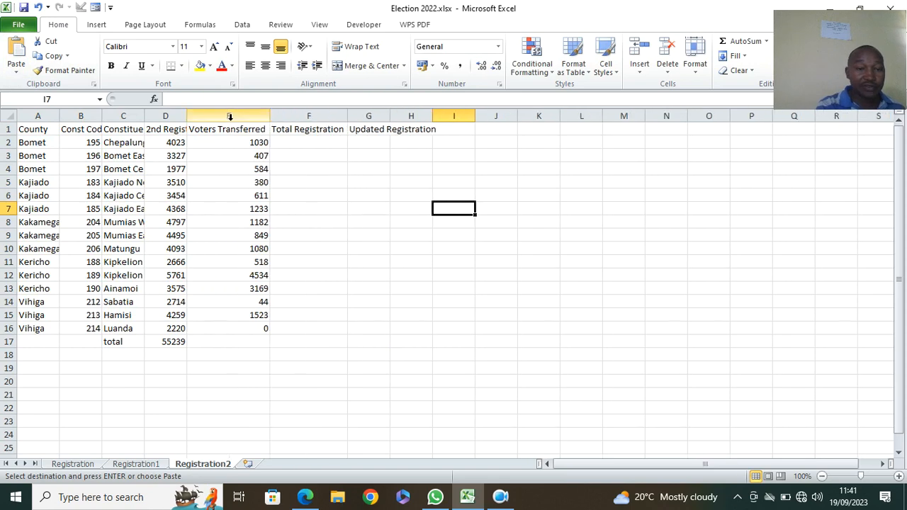
double_click(187, 116)
double_click(145, 116)
double_click(102, 116)
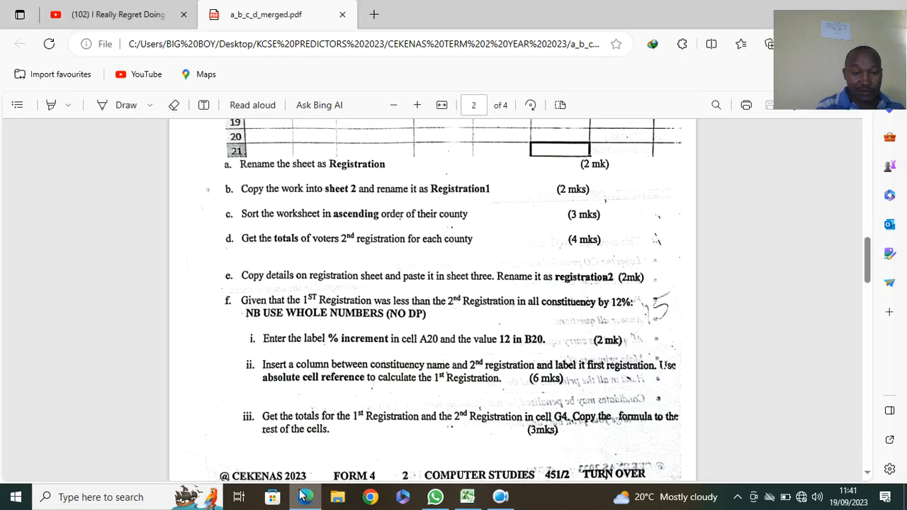
Read task f in the exam PDF, then return to Excel and apply underline formatting to cell A20 of the Registration2 sheet
click(305, 497)
scroll(238, 346, down, 1)
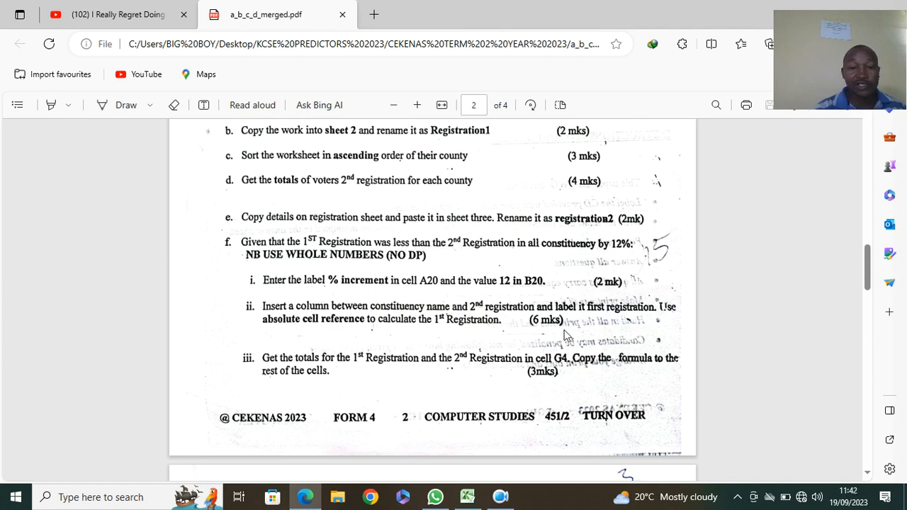
click(468, 499)
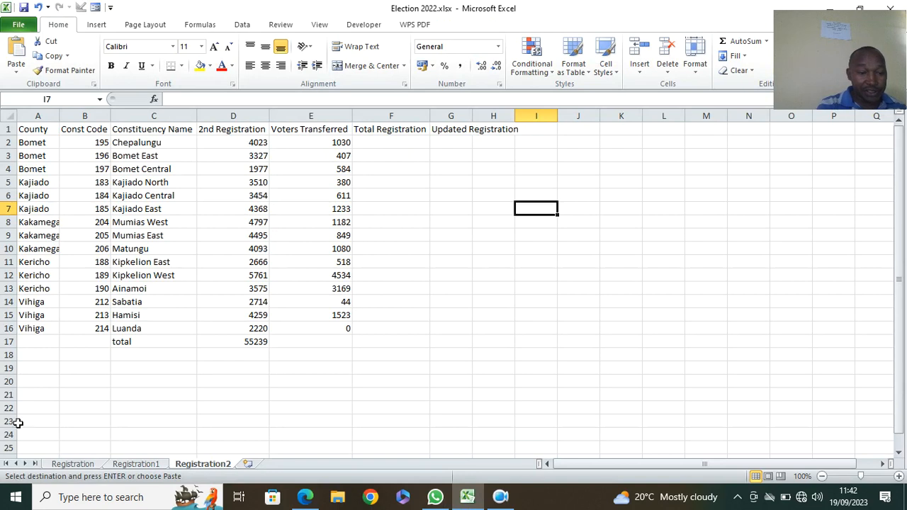
click(32, 383)
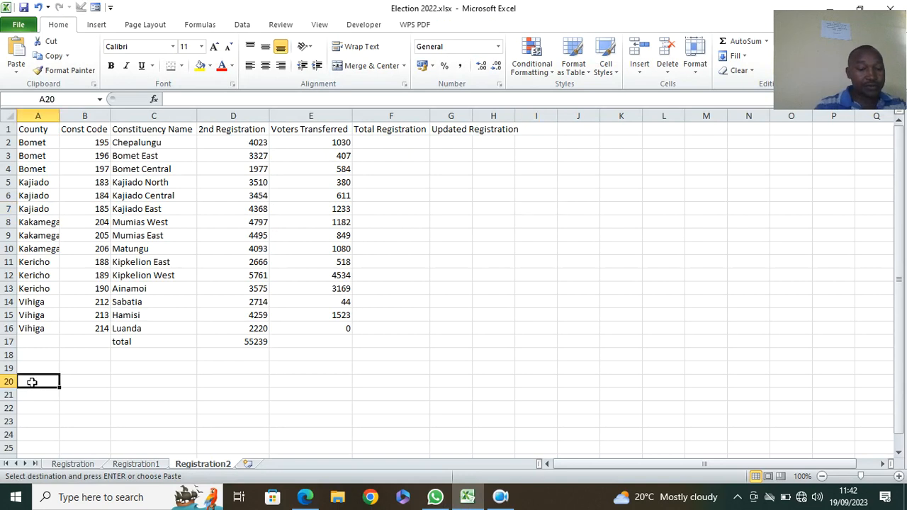
key(ctrl+u)
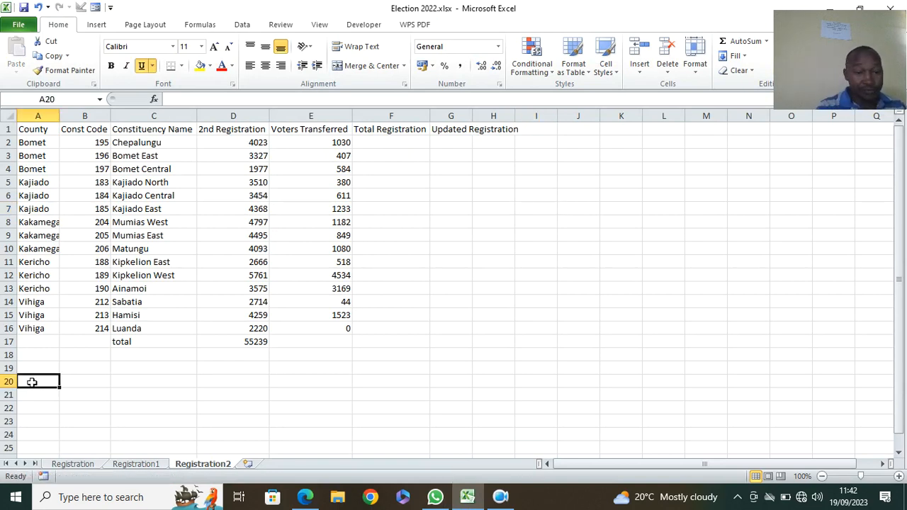
Find ZoomIt64.exe with the Windows search and launch it
click(90, 396)
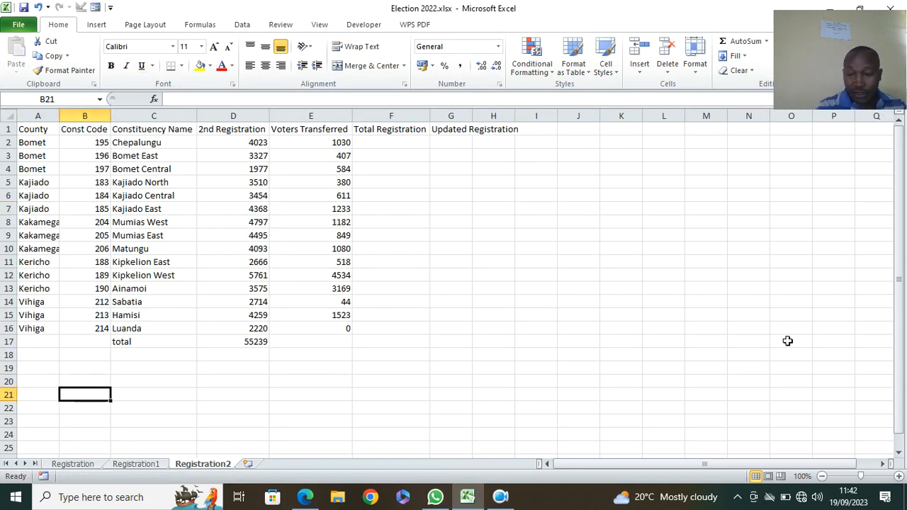
click(736, 498)
click(121, 497)
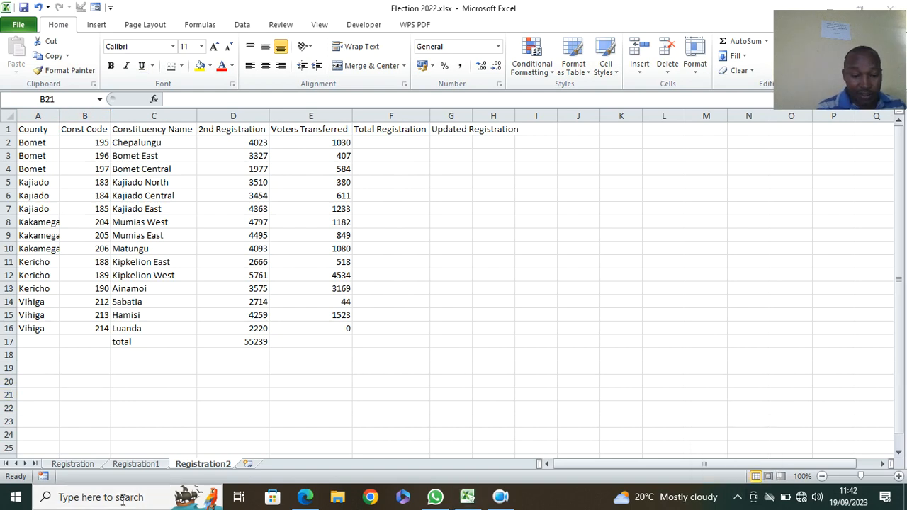
text(z)
key(BackSpace)
text(om)
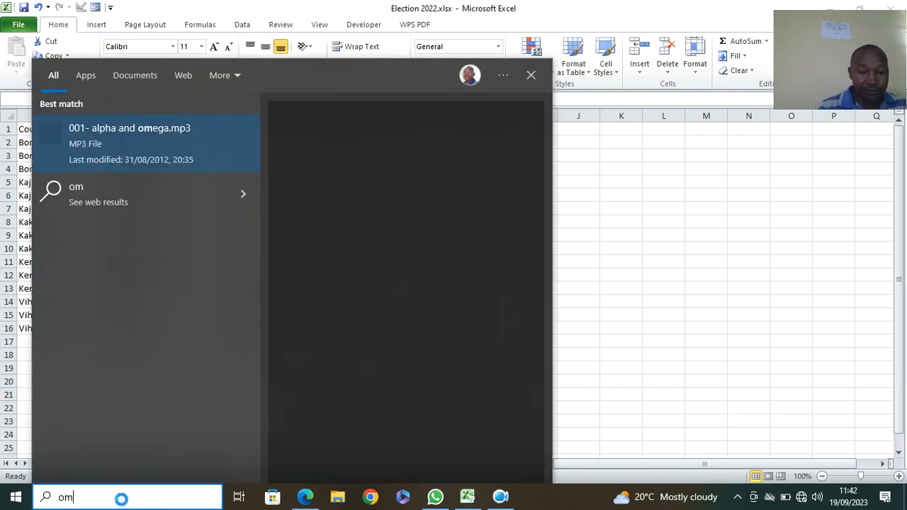
key(BackSpace)
key(BackSpace)
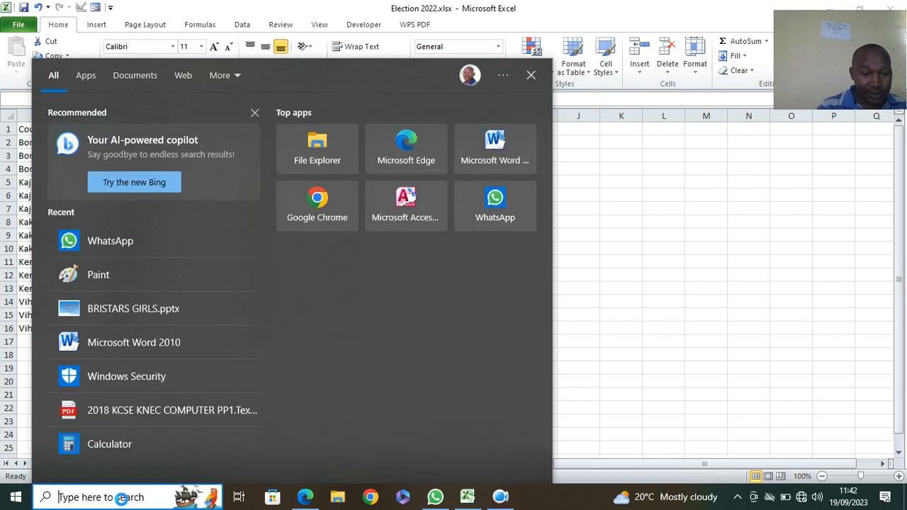
text(zoo)
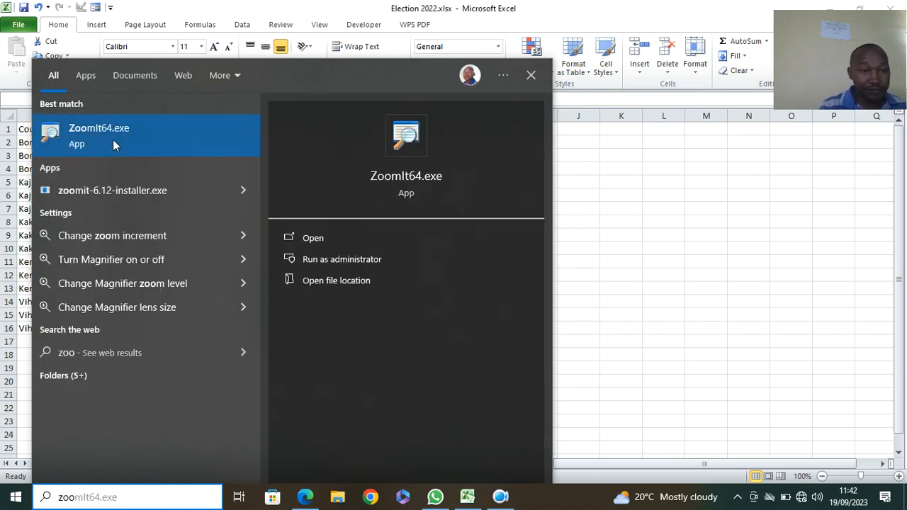
click(113, 141)
Enter the label %increment in cell A20 of the Registration2 sheet
click(100, 405)
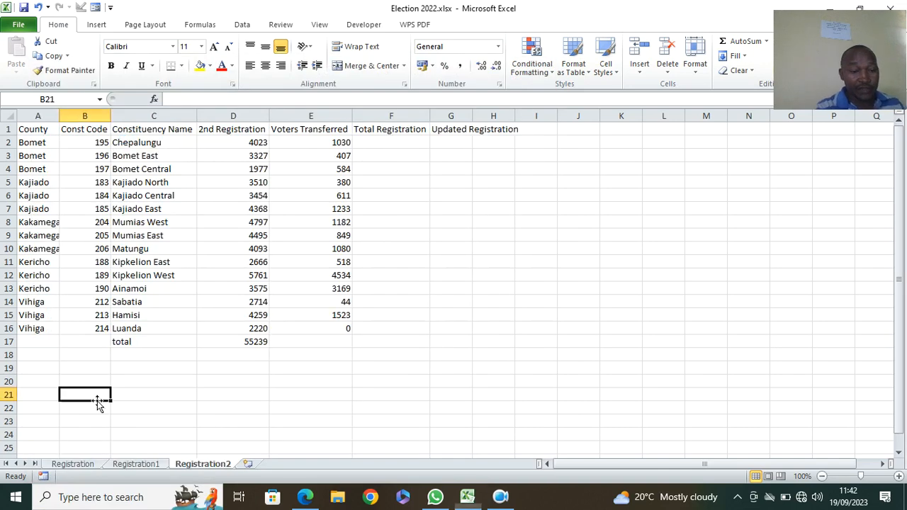
key(ctrl+1)
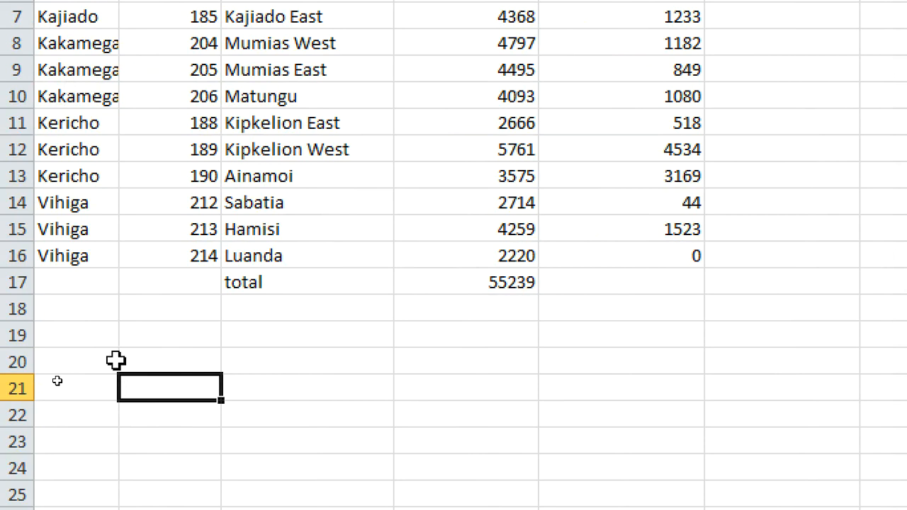
click(87, 361)
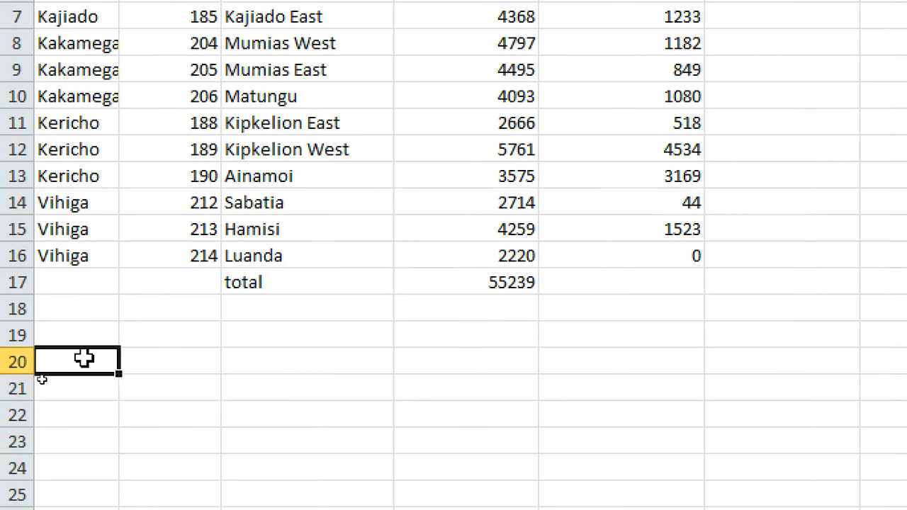
text(%increment)
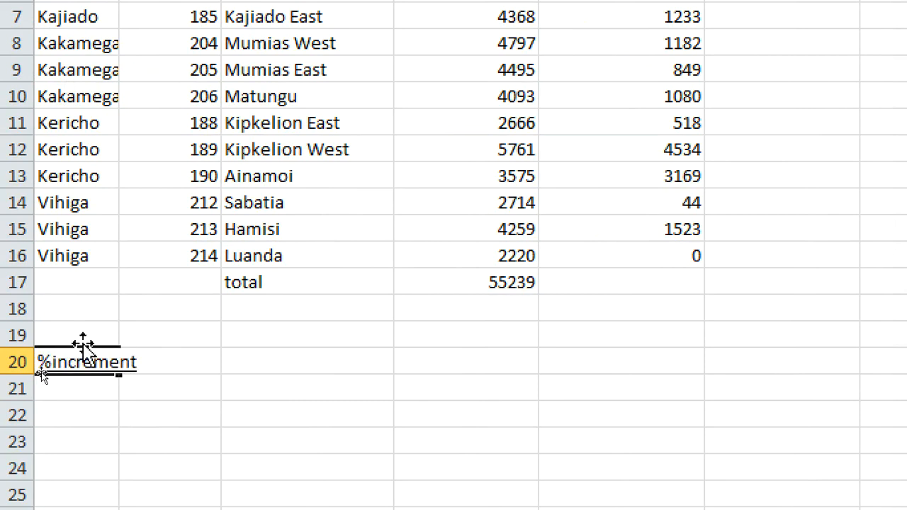
Autofit column A to its contents and enter 12% in cell B20 beside the %increment label
click(182, 409)
click(54, 358)
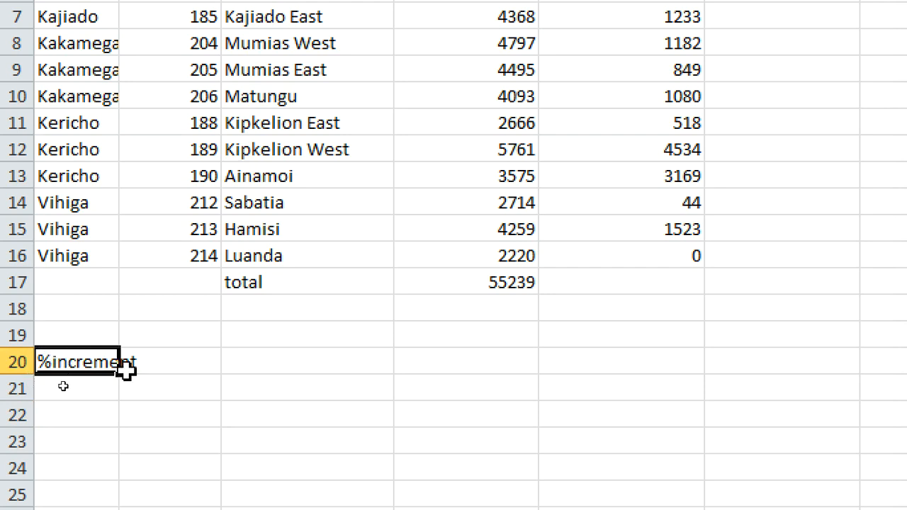
click(180, 362)
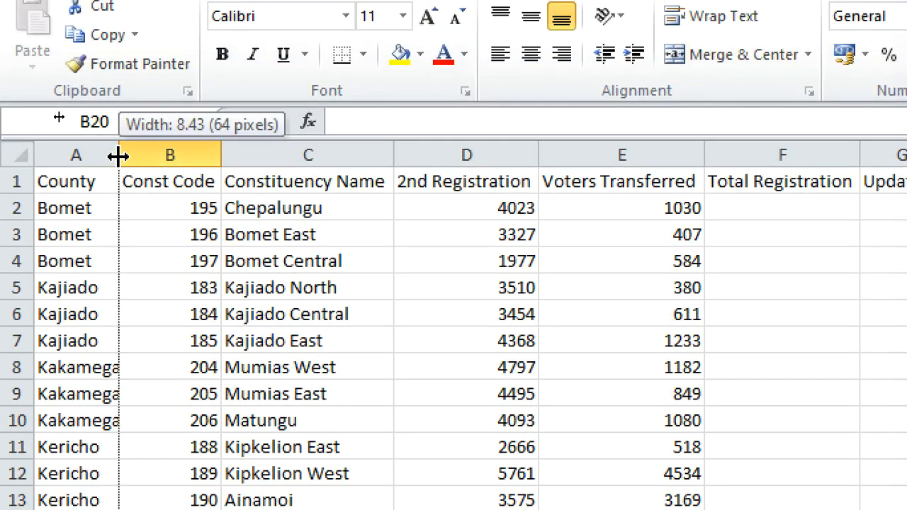
double_click(120, 149)
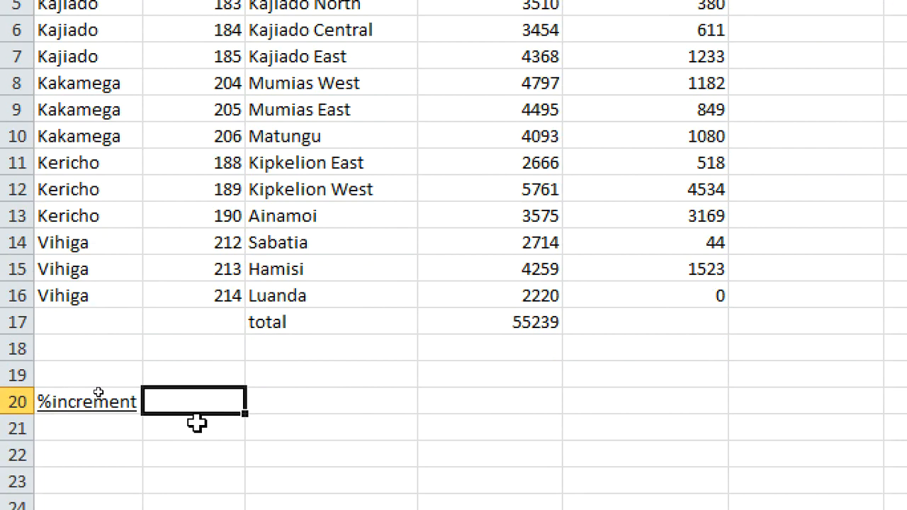
text(12)
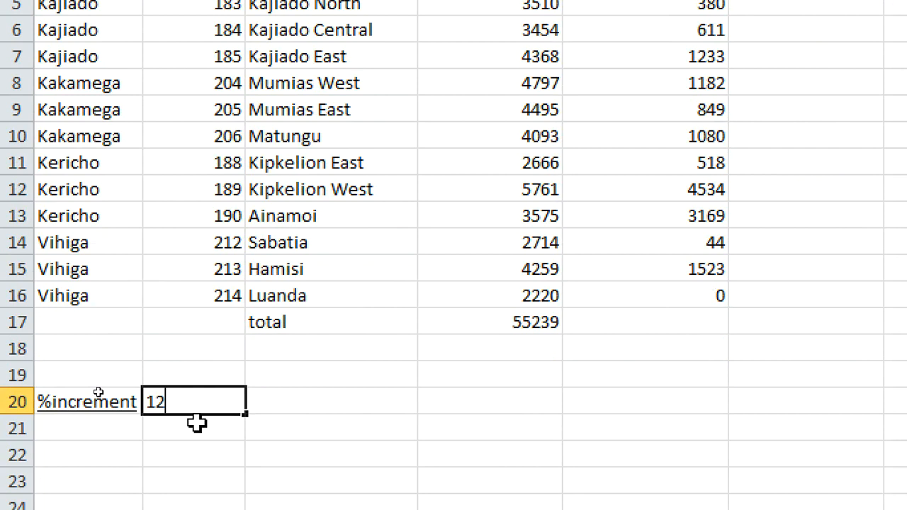
text(%)
click(226, 459)
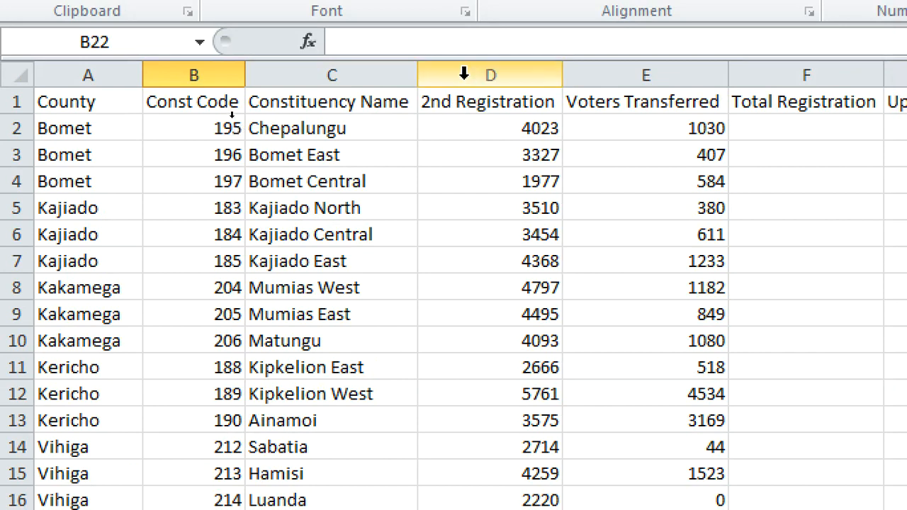
Insert a blank column between the Constituency Name and 2nd Registration columns
right_click(463, 73)
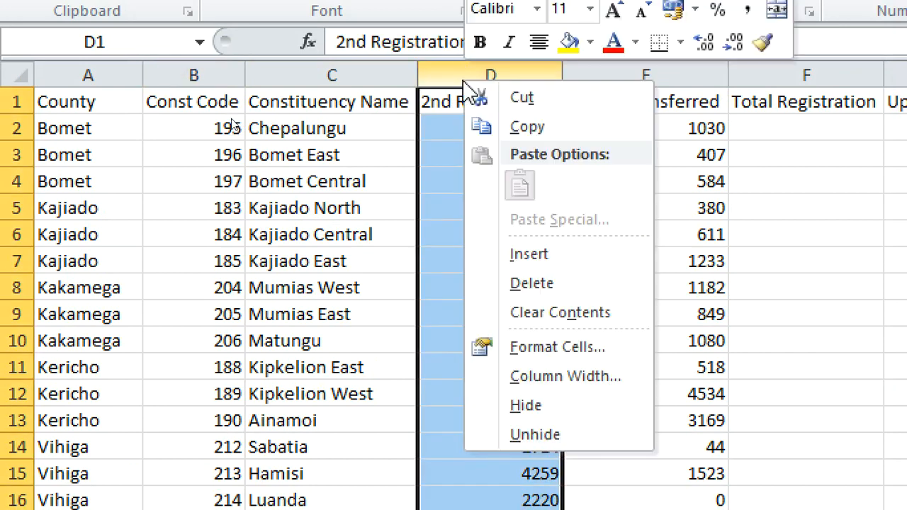
click(542, 252)
click(602, 215)
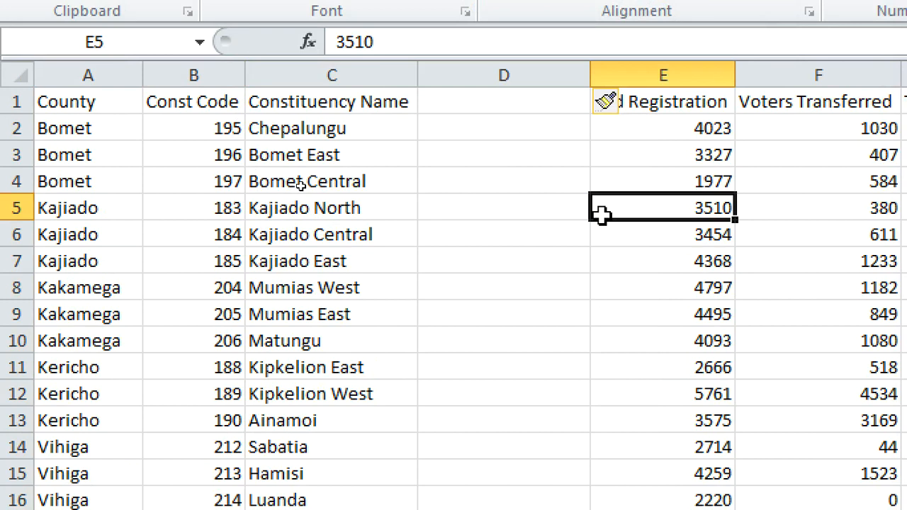
click(475, 102)
Copy the 2nd Registration header into cell D1 and change its text to 1st Registration
click(644, 106)
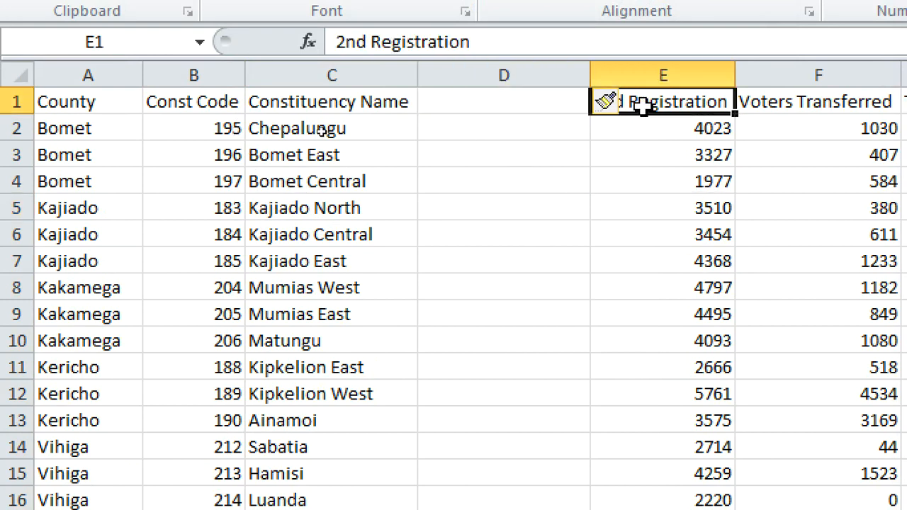
key(ctrl+c)
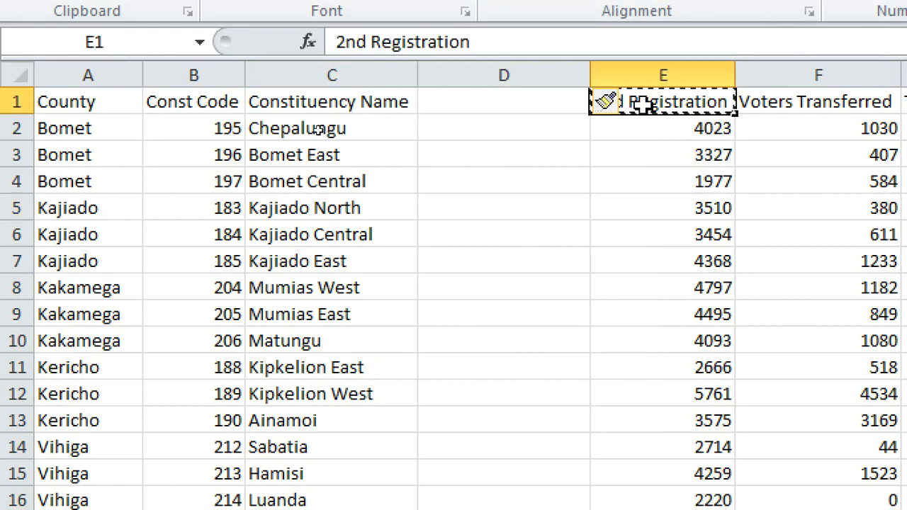
click(440, 104)
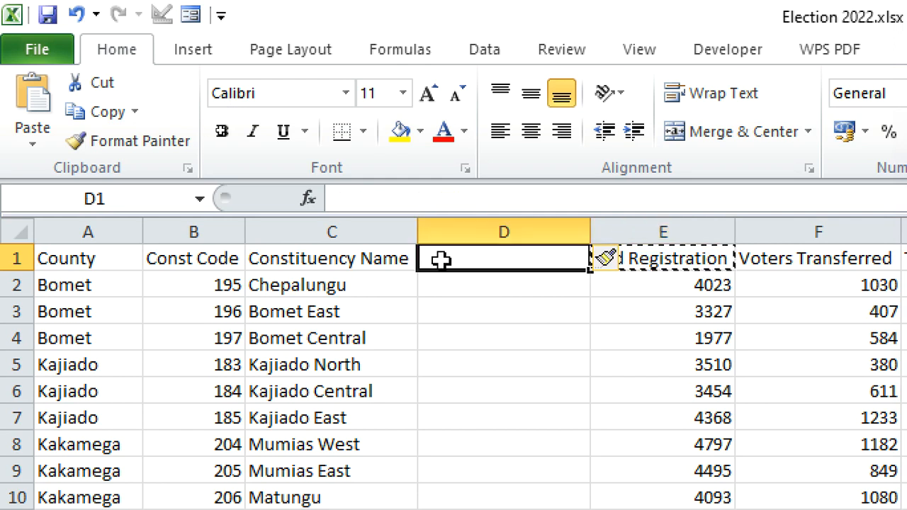
key(ctrl+v)
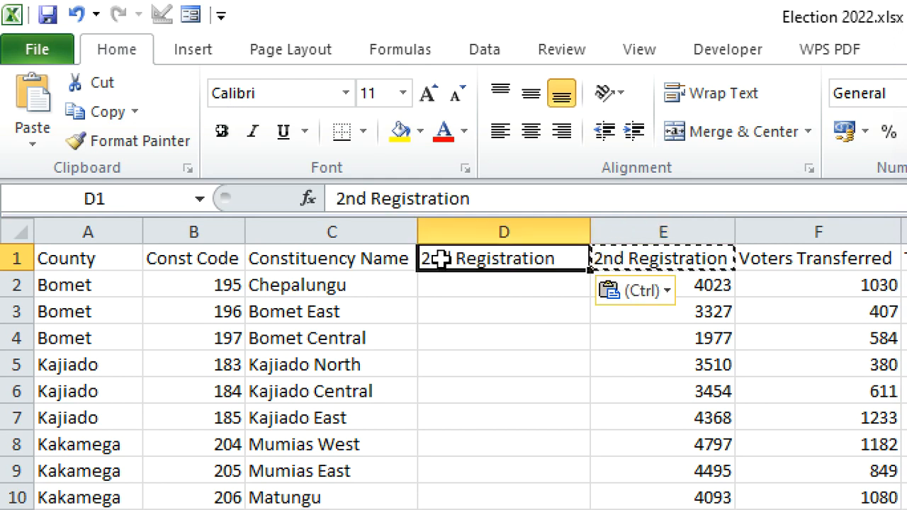
click(356, 200)
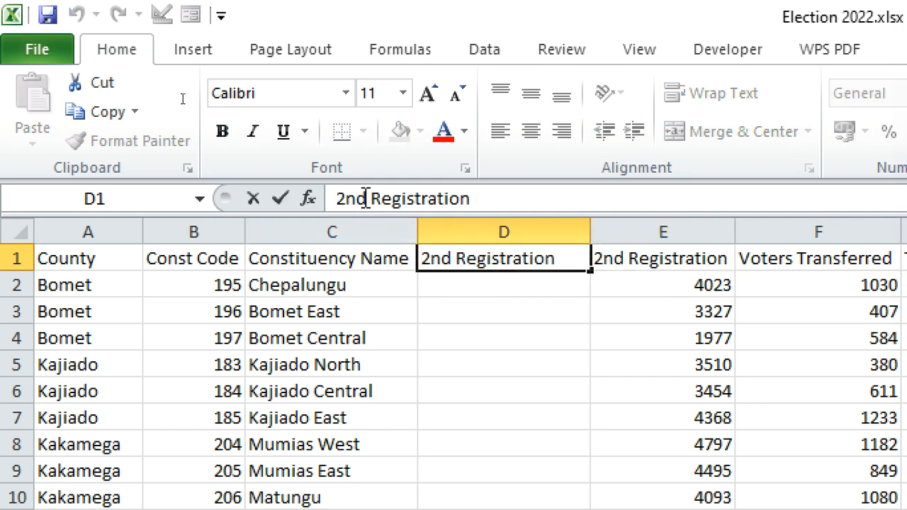
key(Delete)
key(Delete)
key(BackSpace)
key(BackSpace)
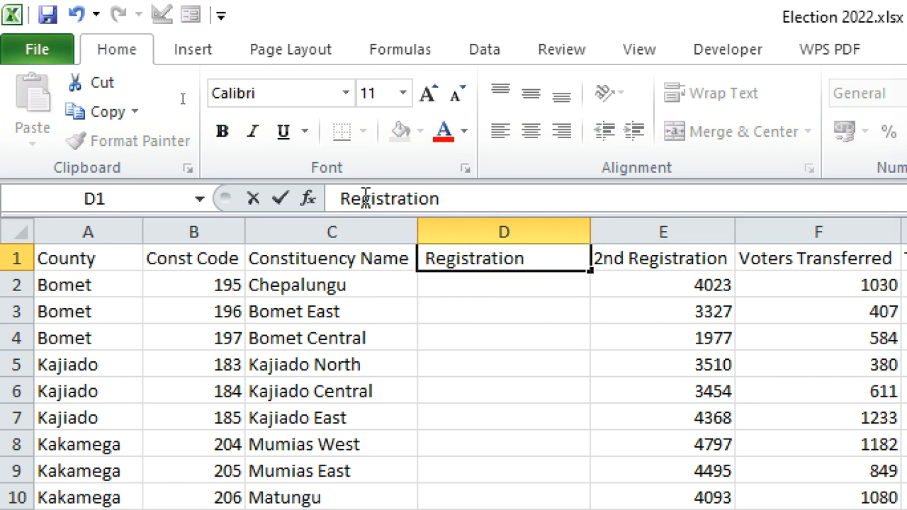
text(1s t)
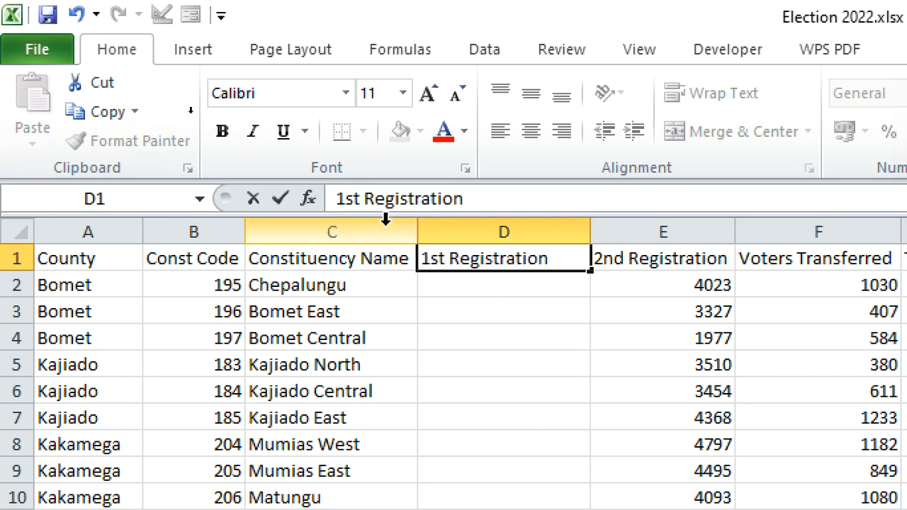
Format the "st" of the 1st Registration header in D1 as superscript
mouse_move(355, 202)
mouse_down()
mouse_move(337, 201)
mouse_move(353, 199)
mouse_up()
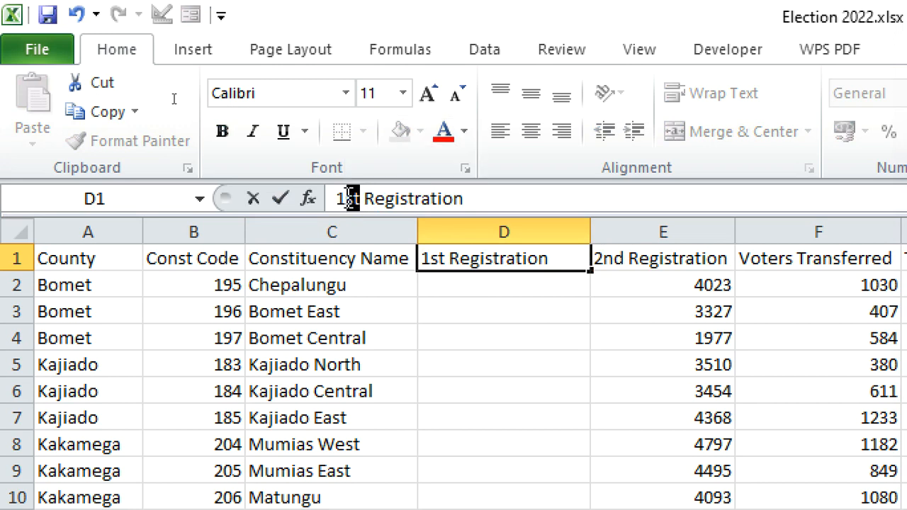
click(463, 169)
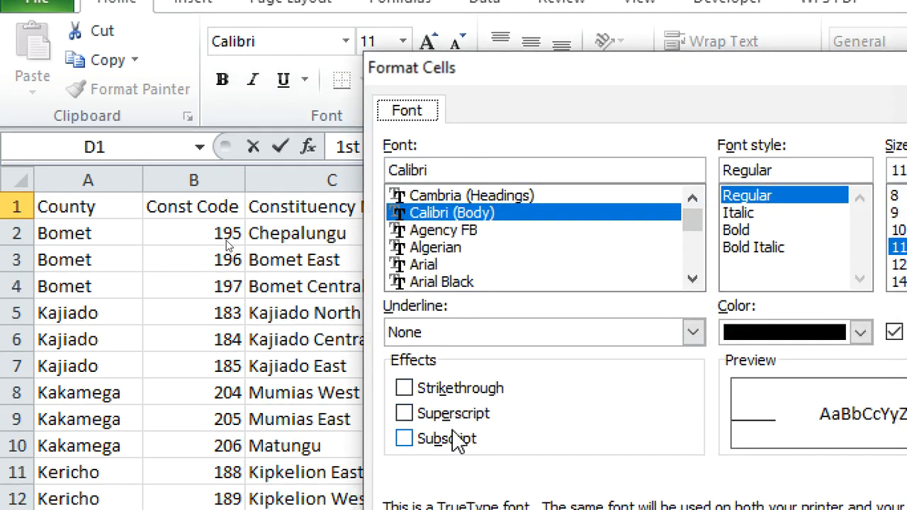
click(453, 467)
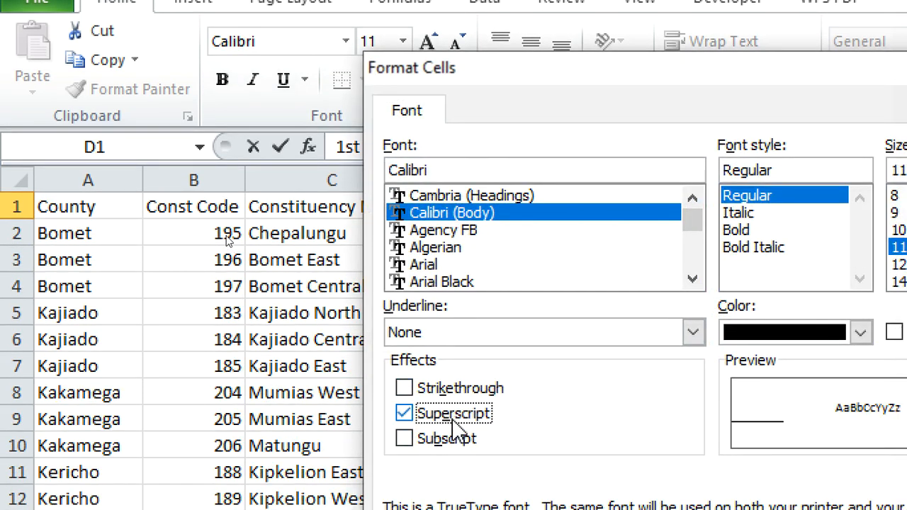
click(879, 509)
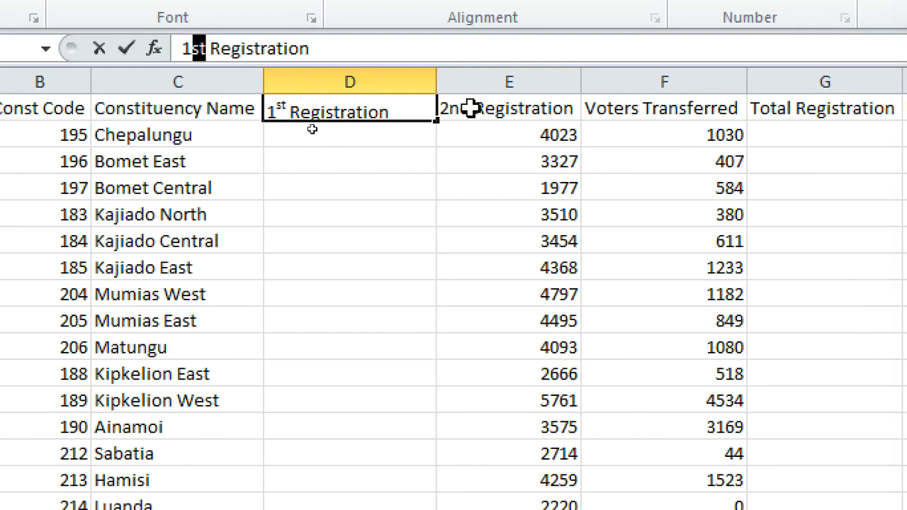
Format the "nd" of the 2nd Registration header in E1 as superscript
click(471, 108)
drag(211, 48, 194, 47)
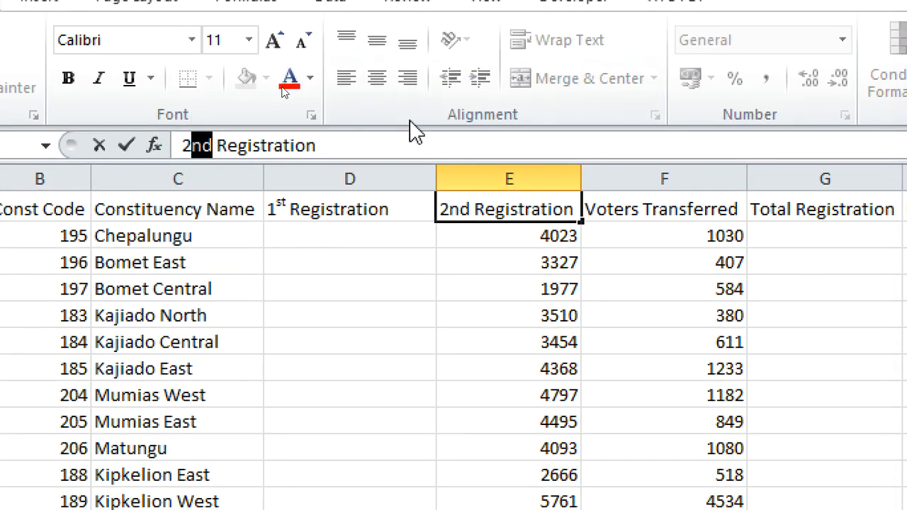
click(312, 115)
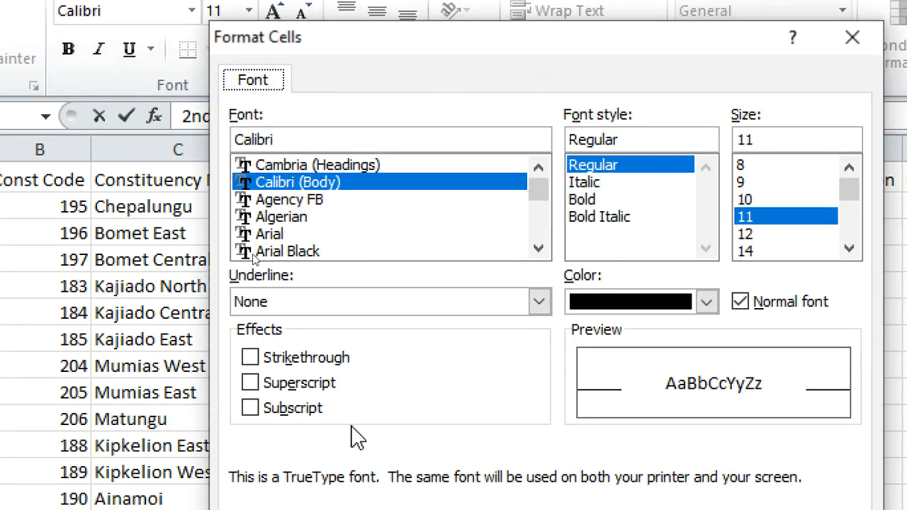
click(312, 386)
click(688, 354)
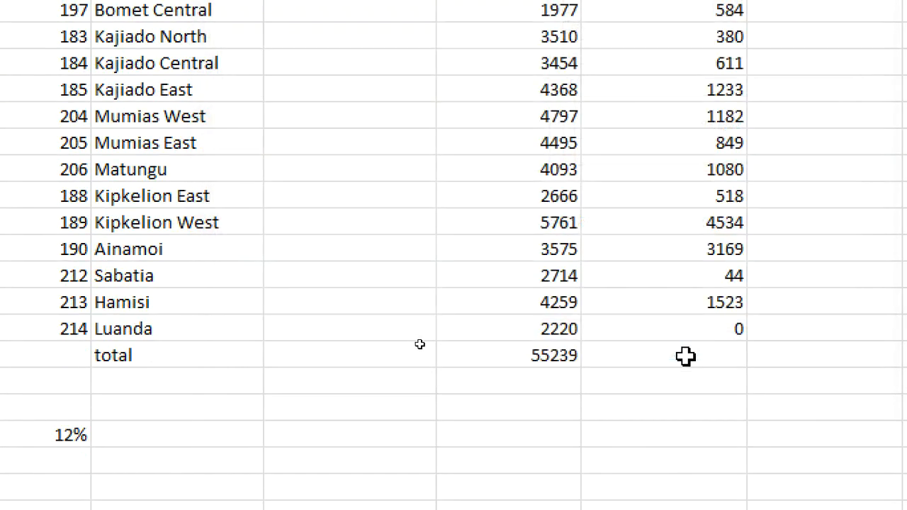
click(648, 237)
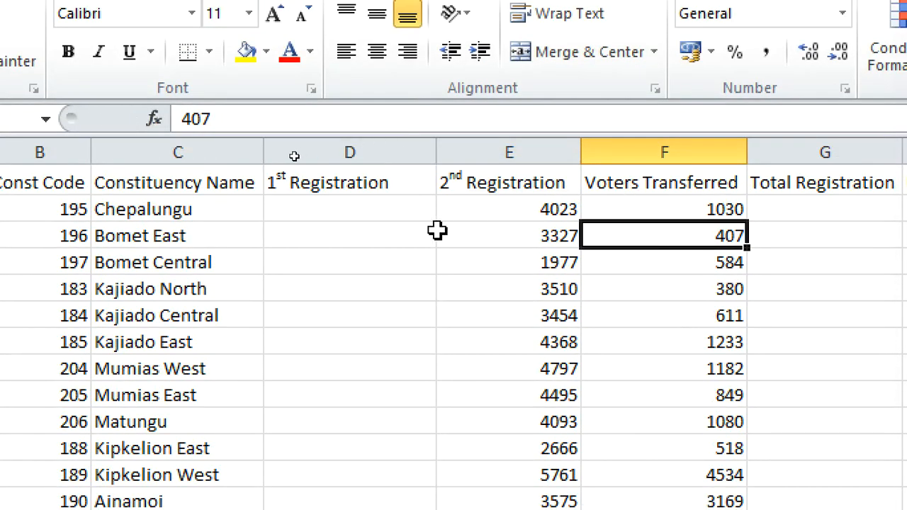
Enter the formula =E2-(E2*$B$20) in cell D2 to calculate Chepalungu's 1st Registration
click(333, 208)
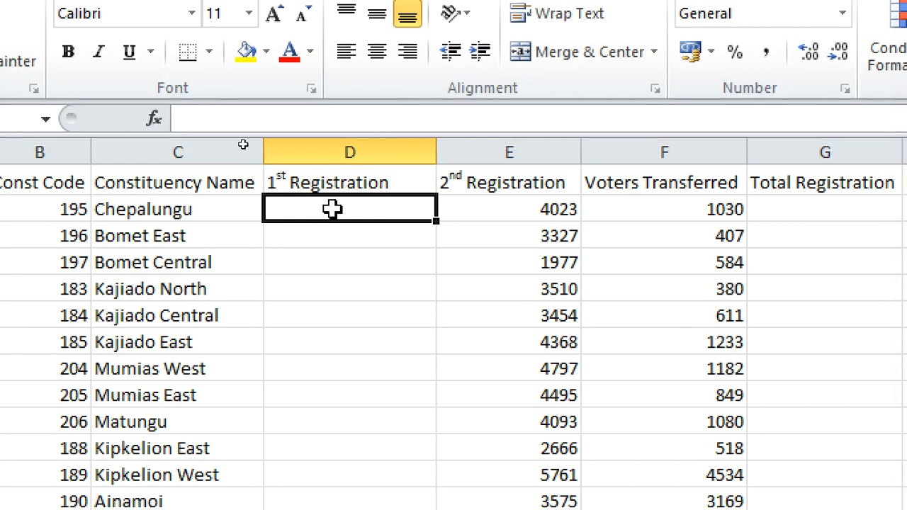
text(=)
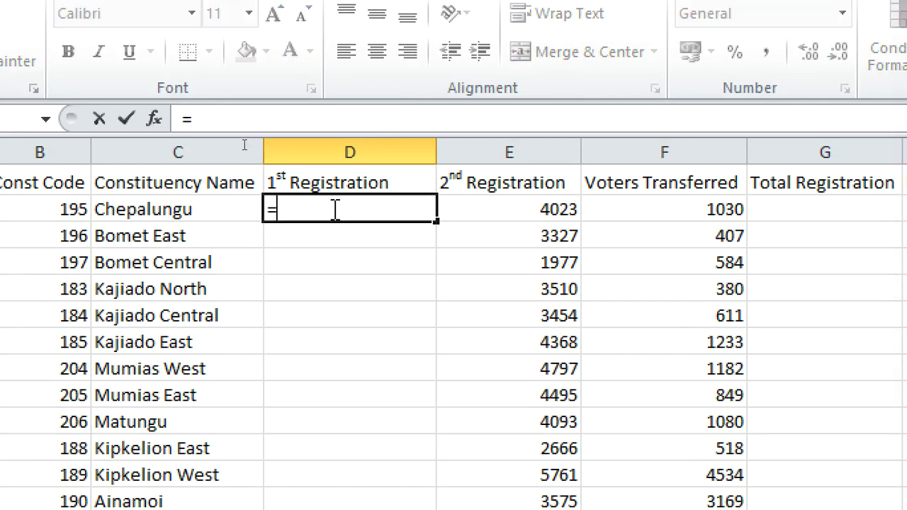
click(489, 206)
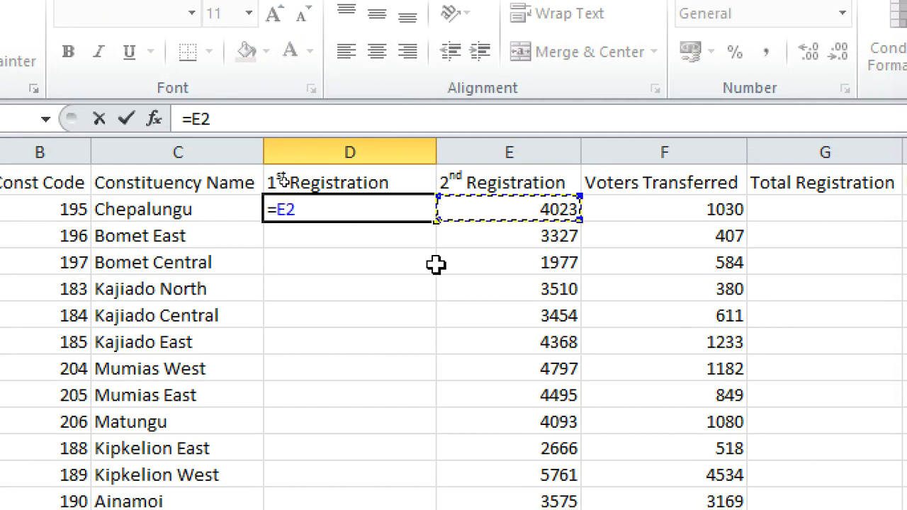
text(*)
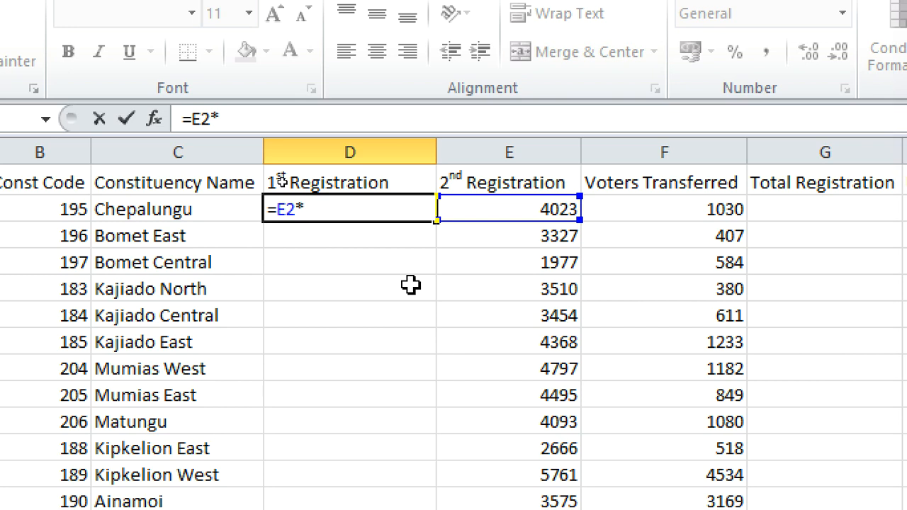
text($B)
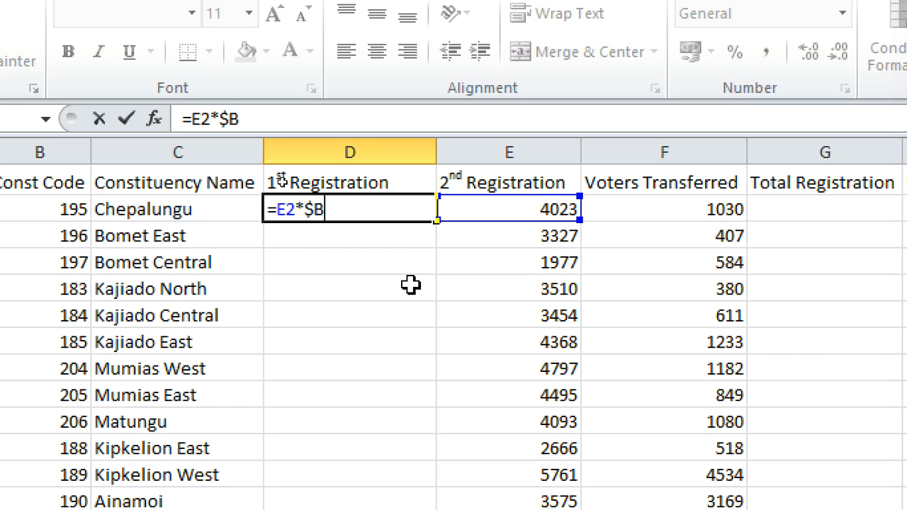
text($20)
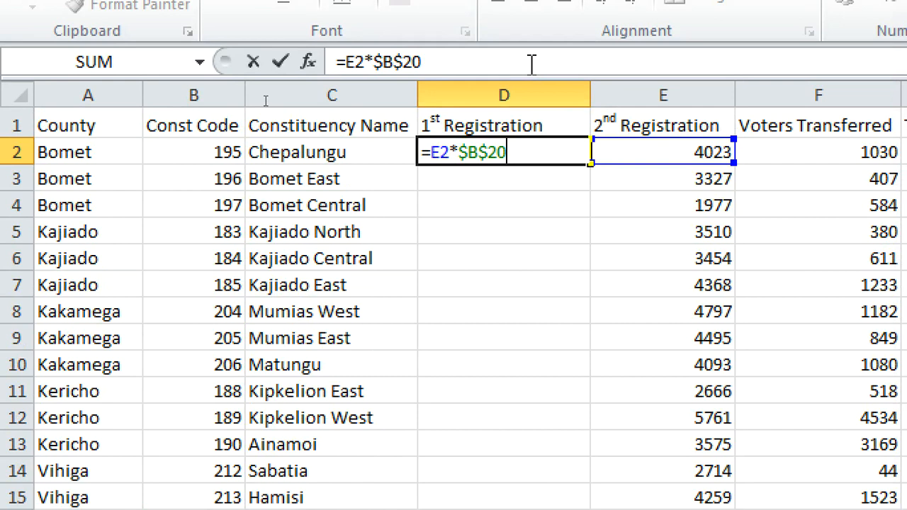
text())
click(344, 62)
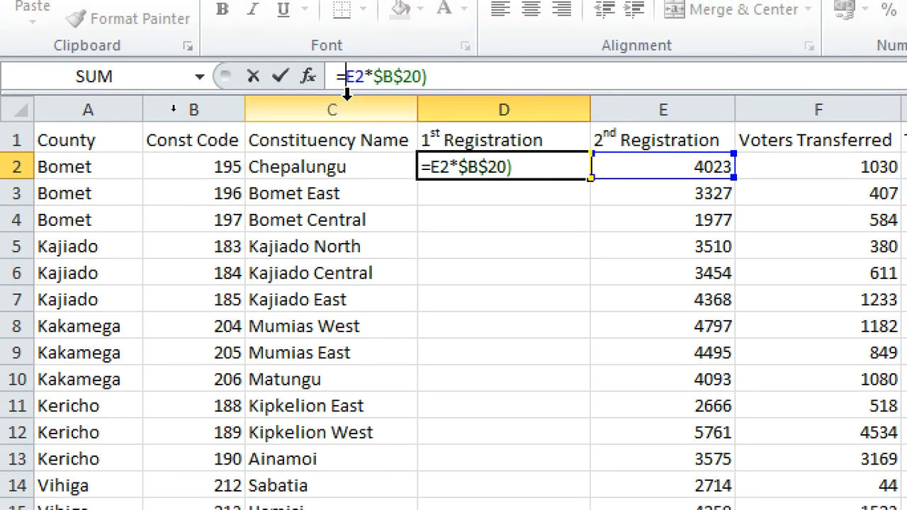
text(()
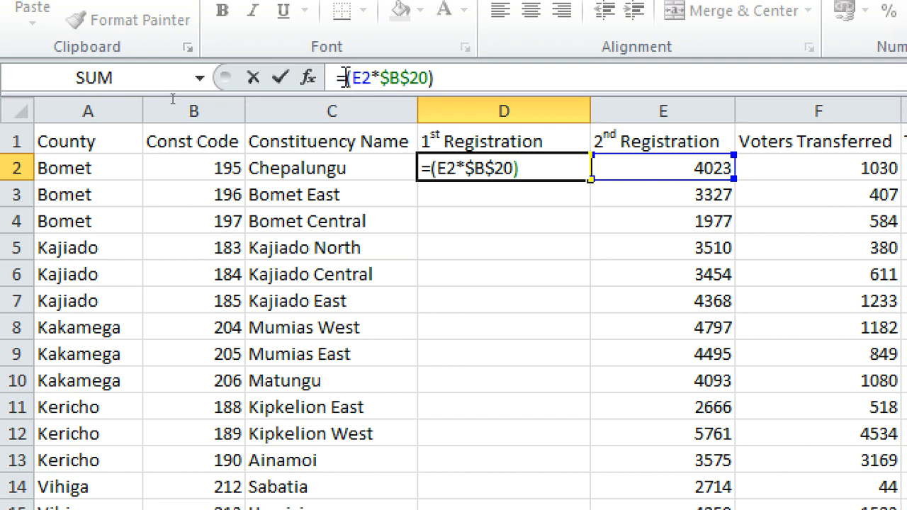
text(E2)
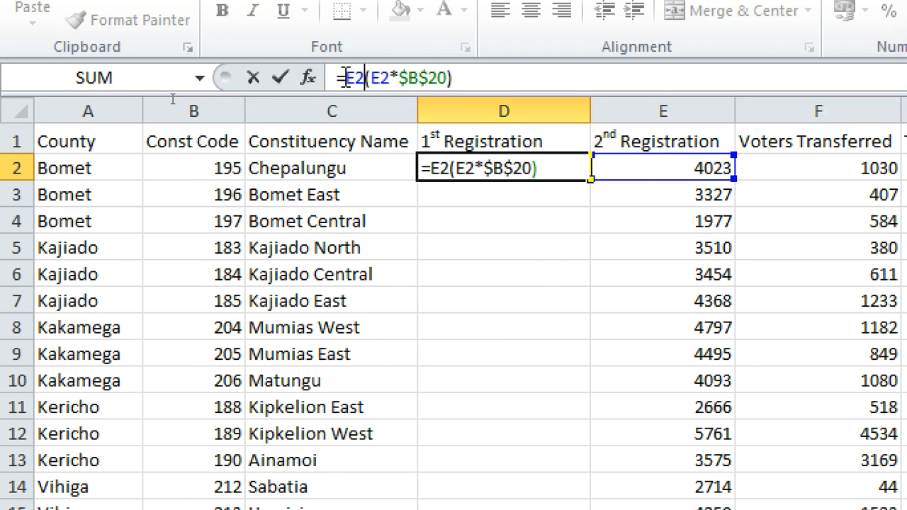
text(-)
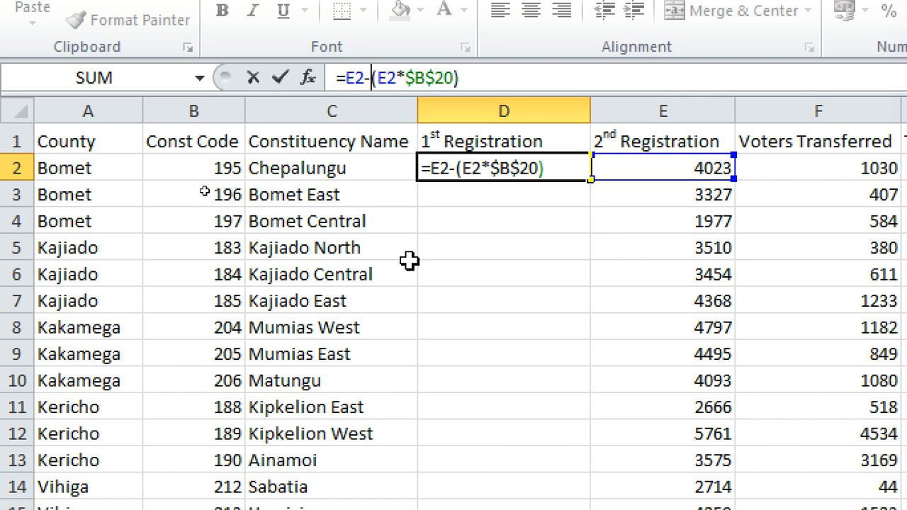
key(Return)
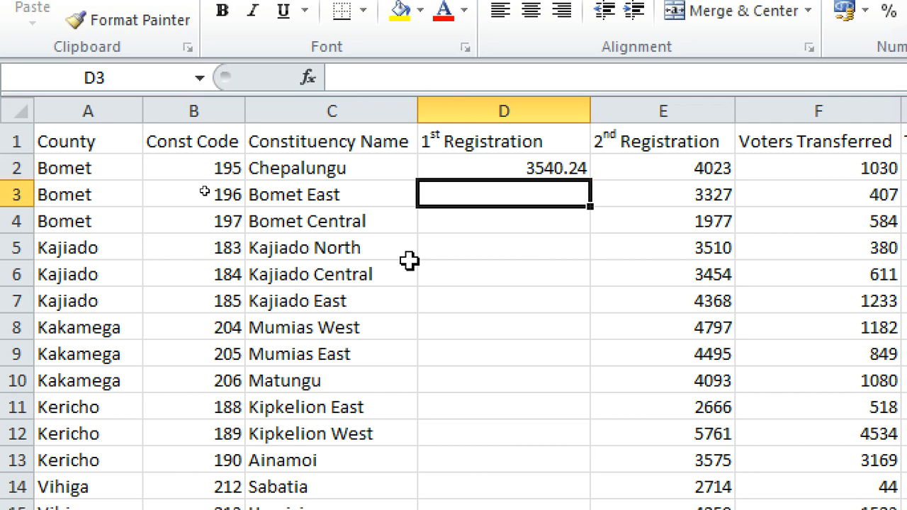
Fill the D2 formula down the 1st Registration column for the remaining constituencies
click(511, 176)
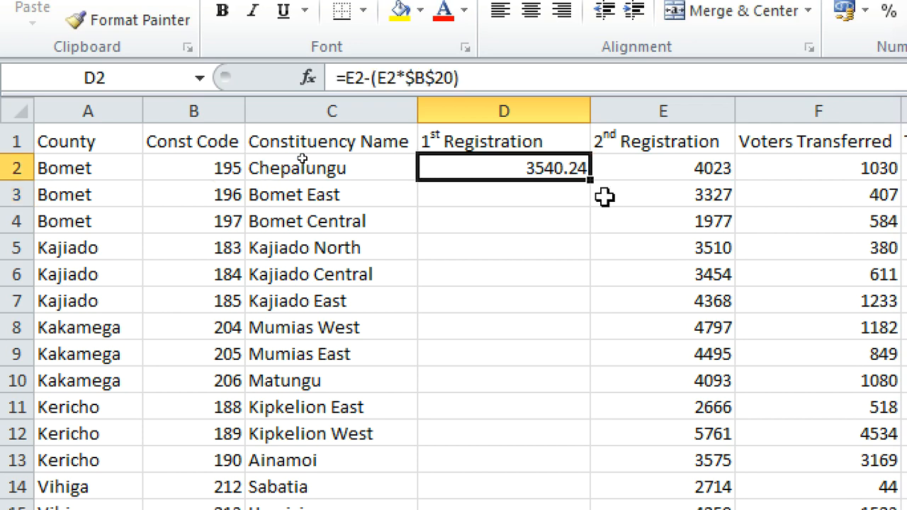
drag(589, 180, 600, 418)
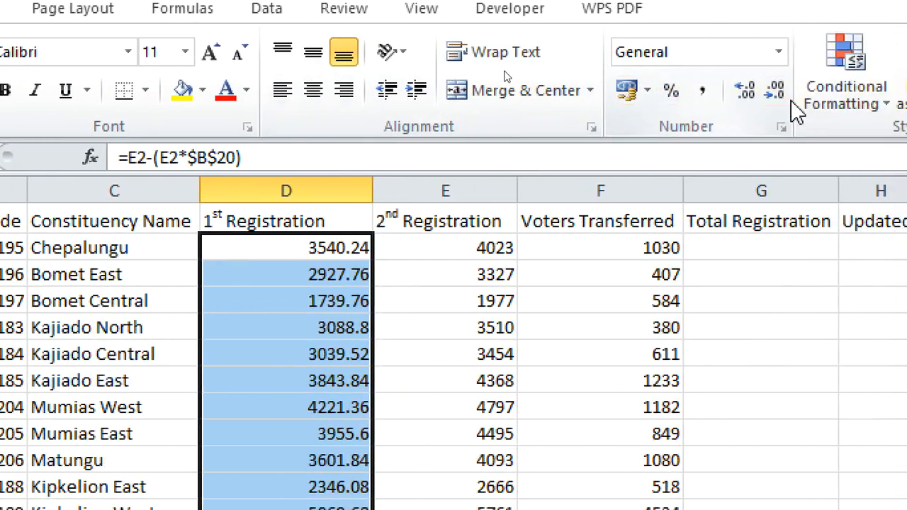
Display the 1st Registration values in D2:D16 as whole numbers with no decimal places
click(775, 91)
click(775, 91)
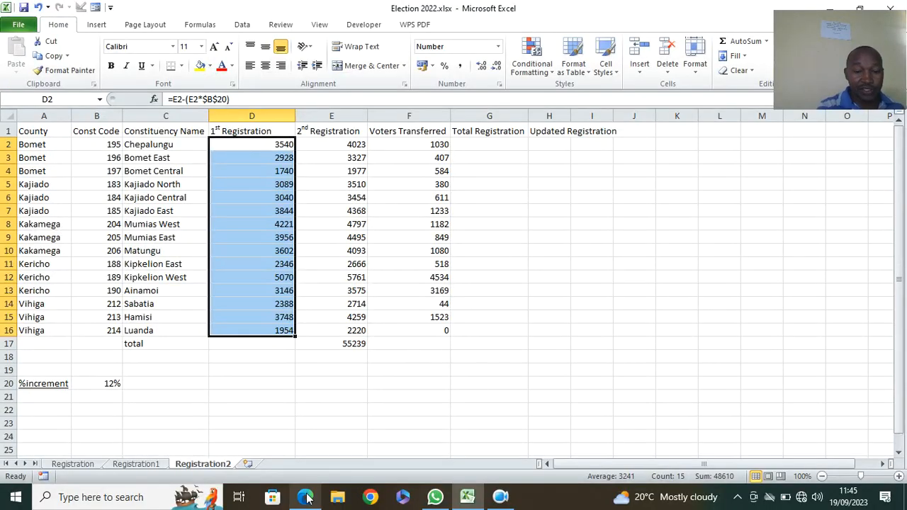
Check part f iii of the exam PDF in the browser and enter the formula =D2+E2 in the workbook's cell G2
click(307, 499)
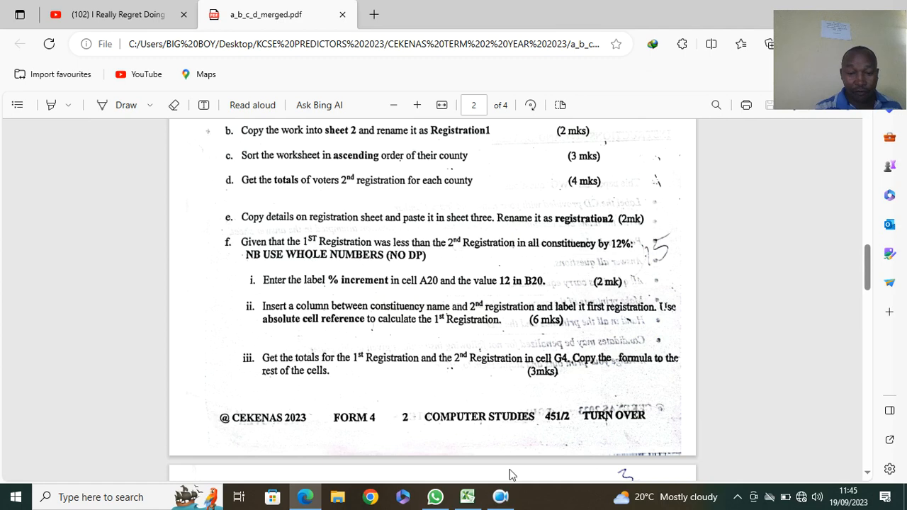
click(467, 497)
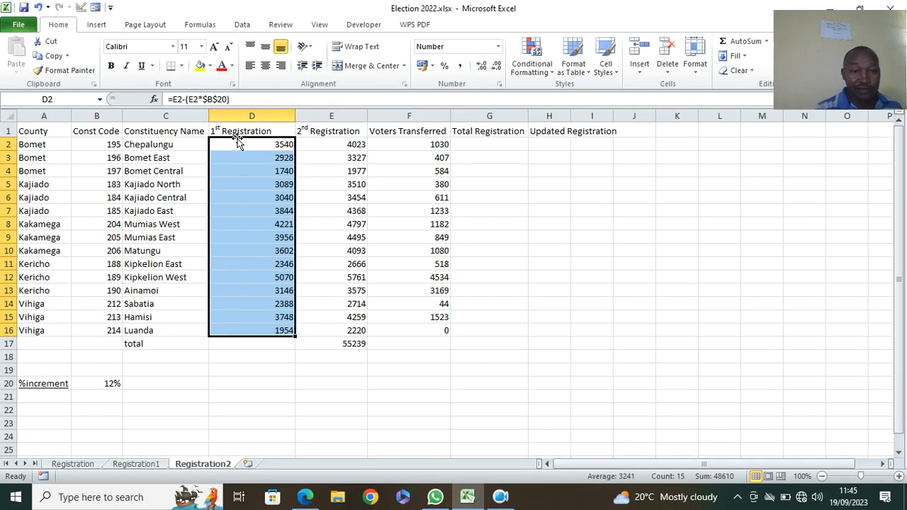
click(477, 144)
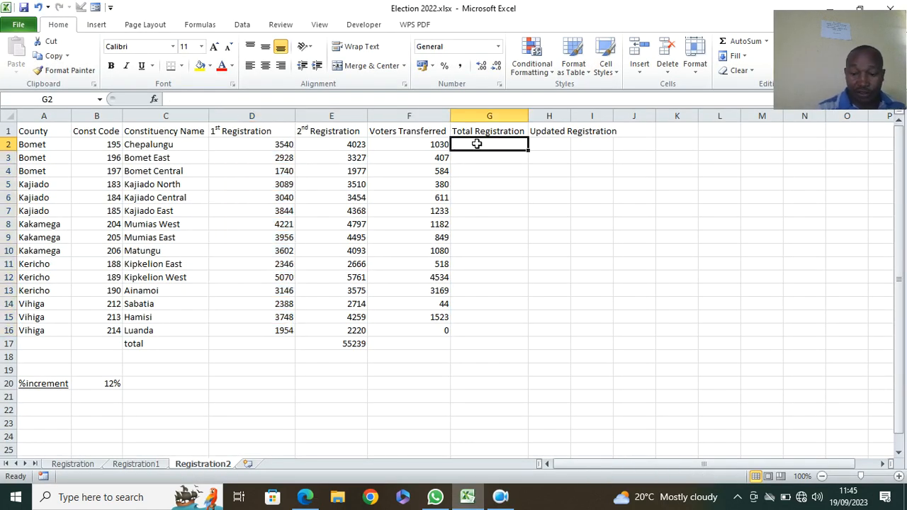
text(=)
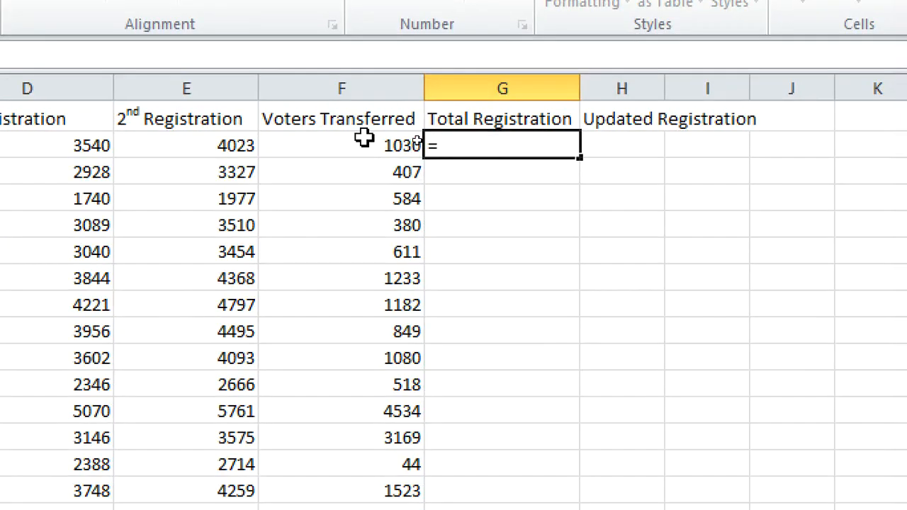
click(44, 147)
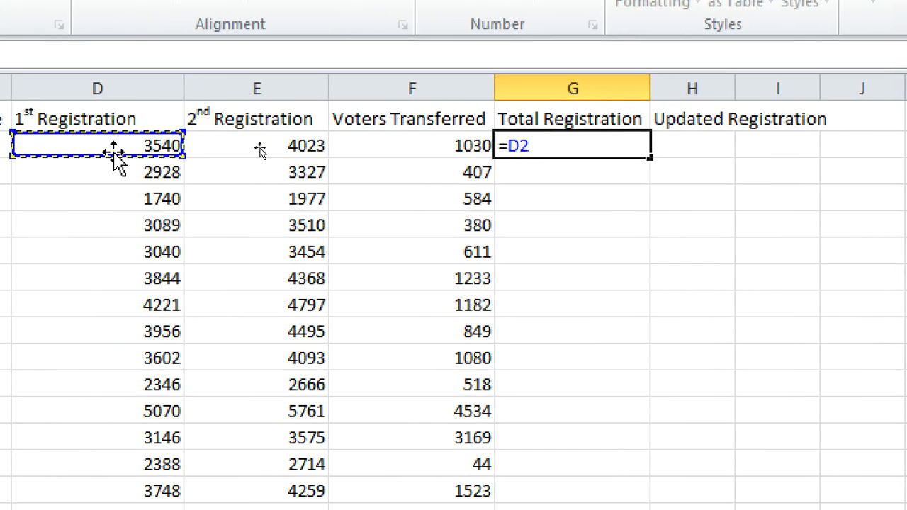
text(+)
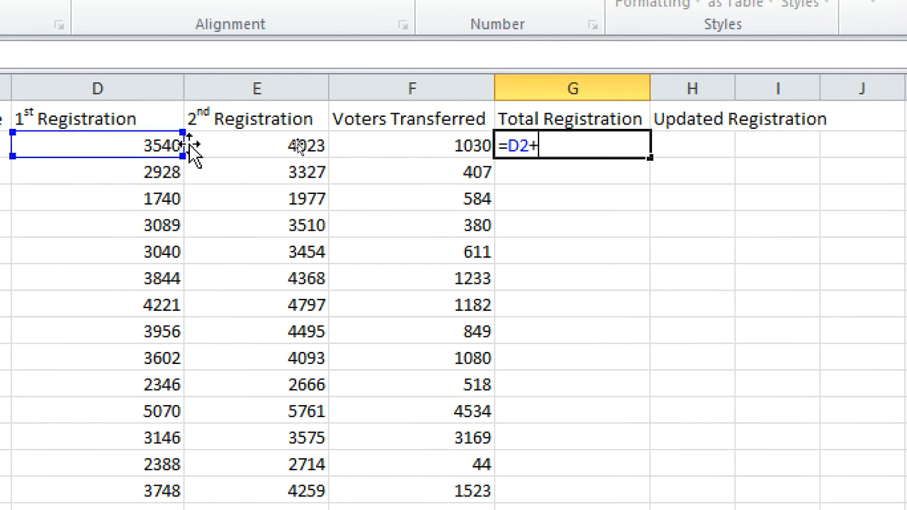
click(221, 142)
key(Return)
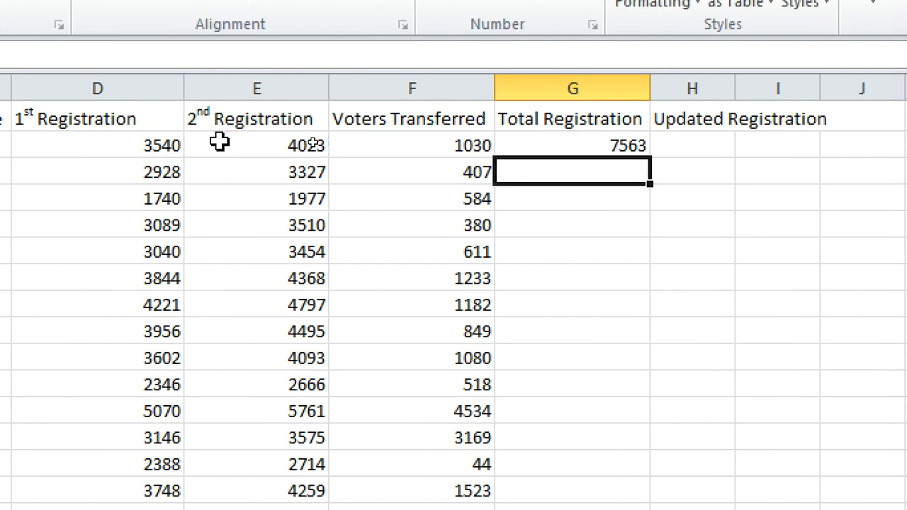
Fill the G2 formula down the Total Registration column to G17
click(578, 150)
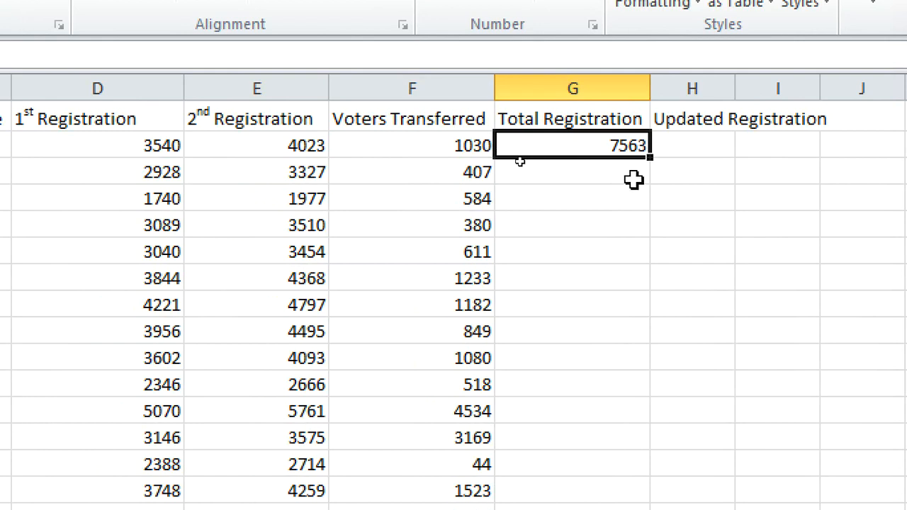
drag(652, 163, 630, 504)
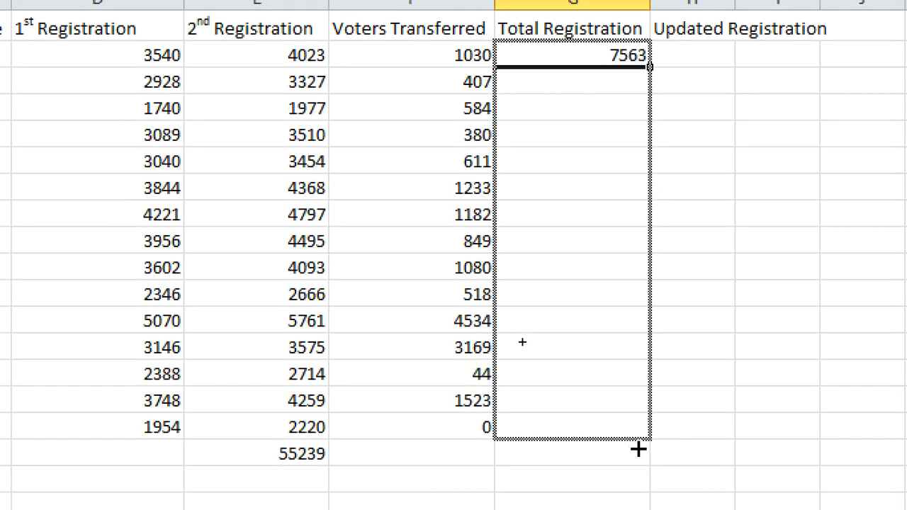
drag(630, 409, 628, 459)
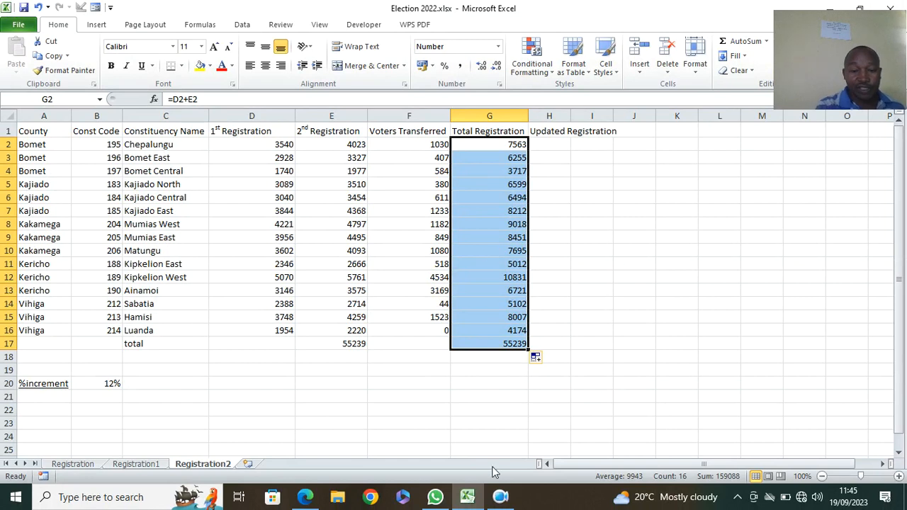
Read part f iv of the exam PDF in the browser, and in the workbook widen column H to fit the Updated Registration header
click(304, 499)
scroll(304, 383, down, 2)
scroll(305, 383, down, 2)
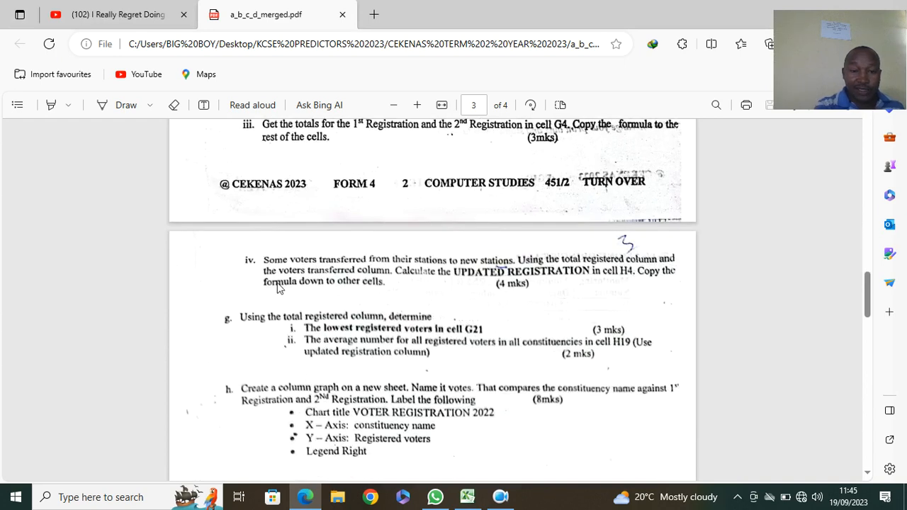
scroll(278, 272, down, 1)
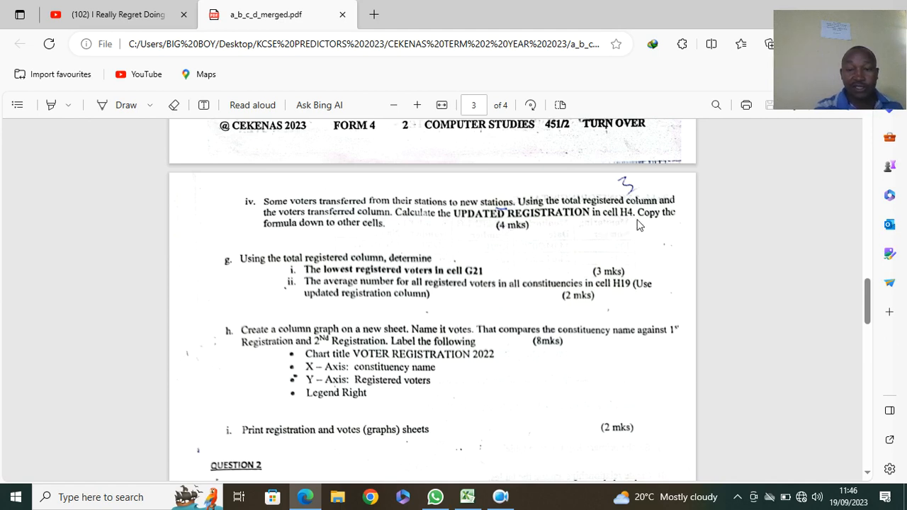
click(467, 497)
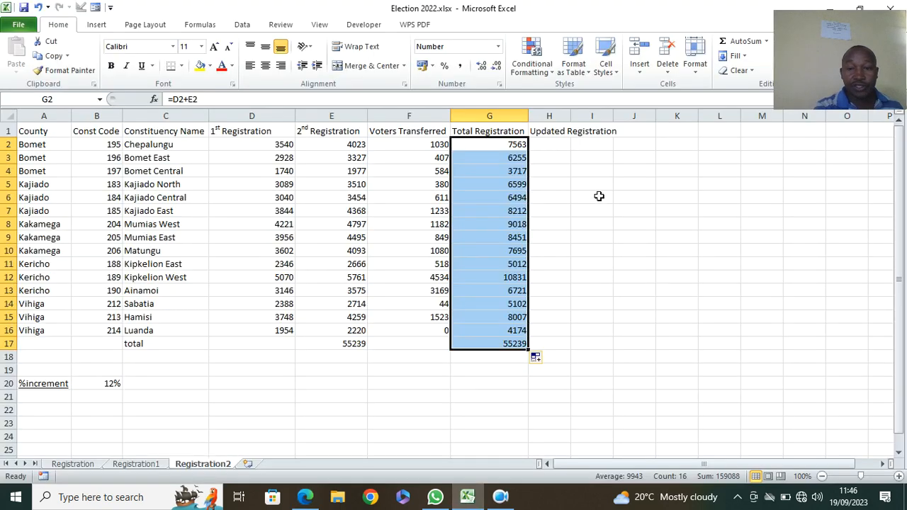
drag(572, 116, 617, 126)
Enter the formula =G2-F2 in cell H2 and fill it down the Updated Registration column to H17
click(554, 145)
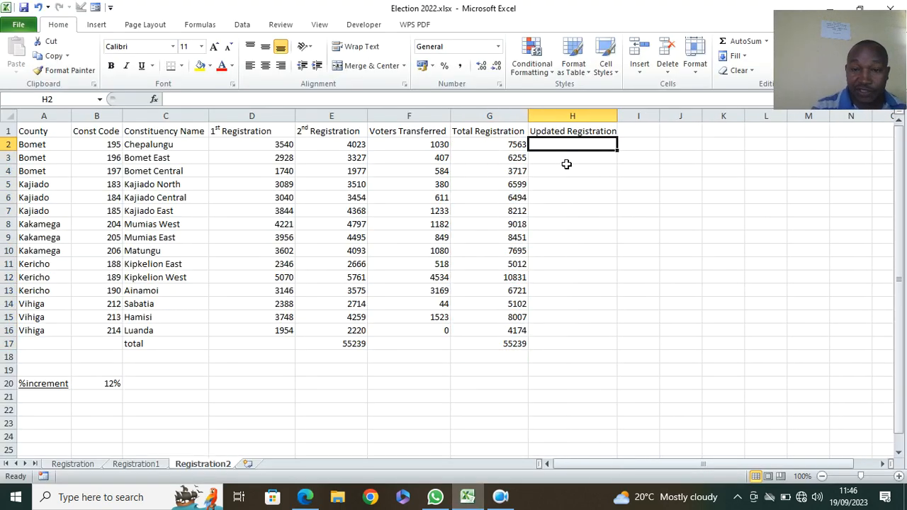
text(=)
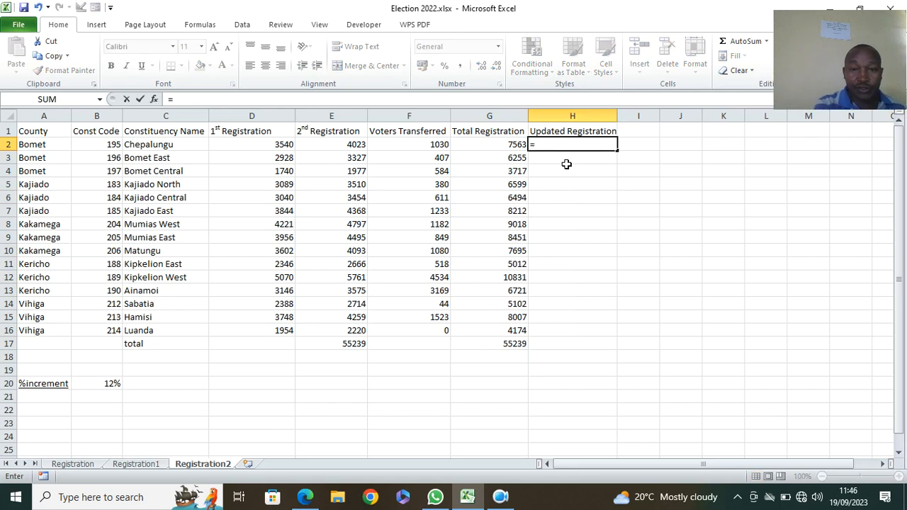
click(501, 145)
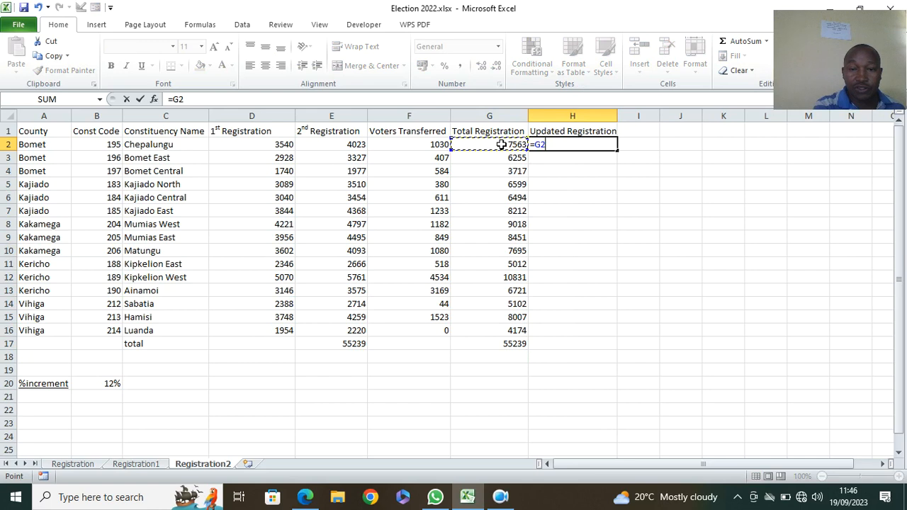
text(-)
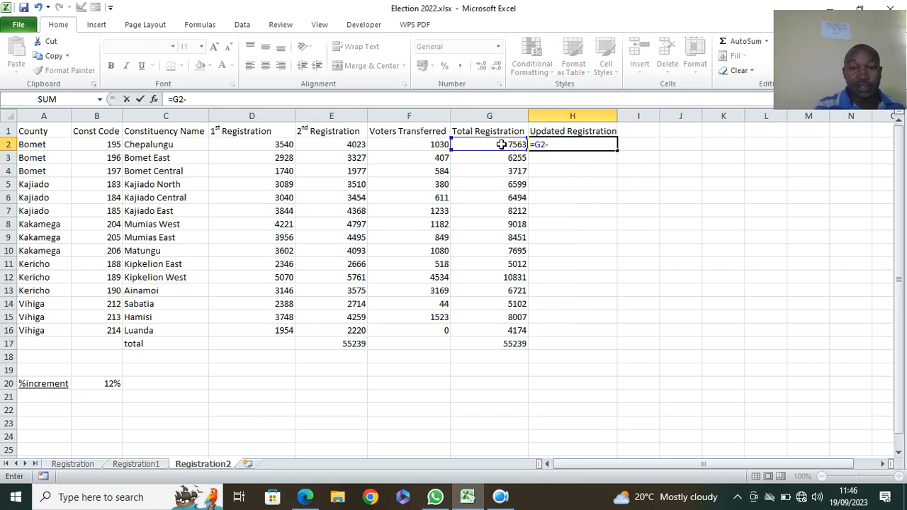
click(433, 144)
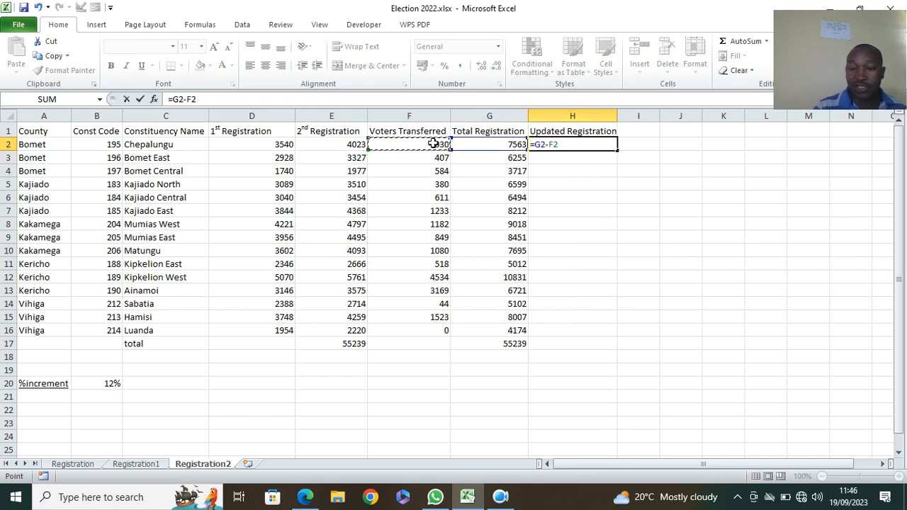
key(Return)
click(535, 149)
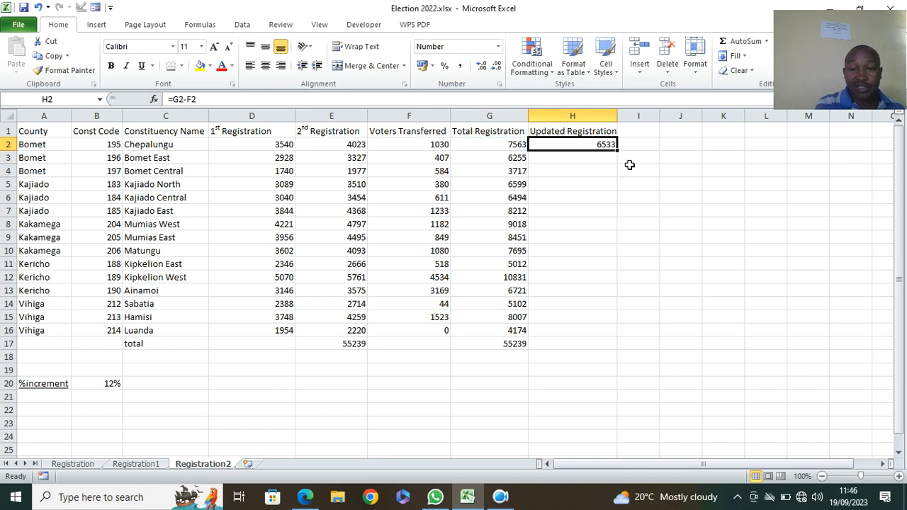
drag(617, 150, 637, 346)
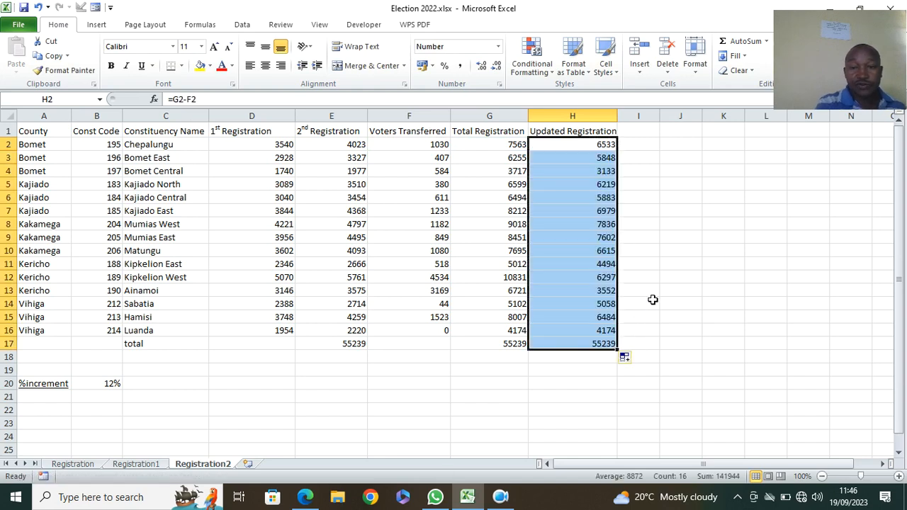
Clear the unneeded total row results from cells G17:H17
click(557, 355)
drag(509, 348, 586, 346)
key(Delete)
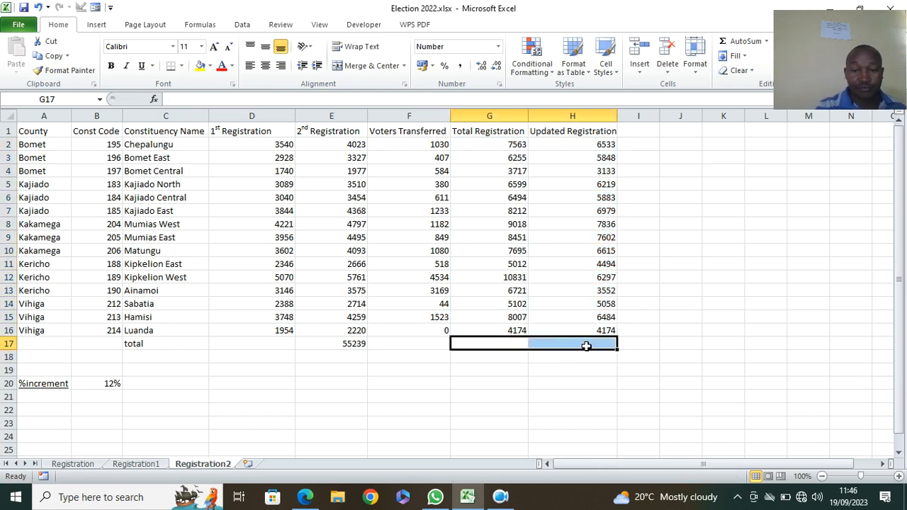
click(536, 371)
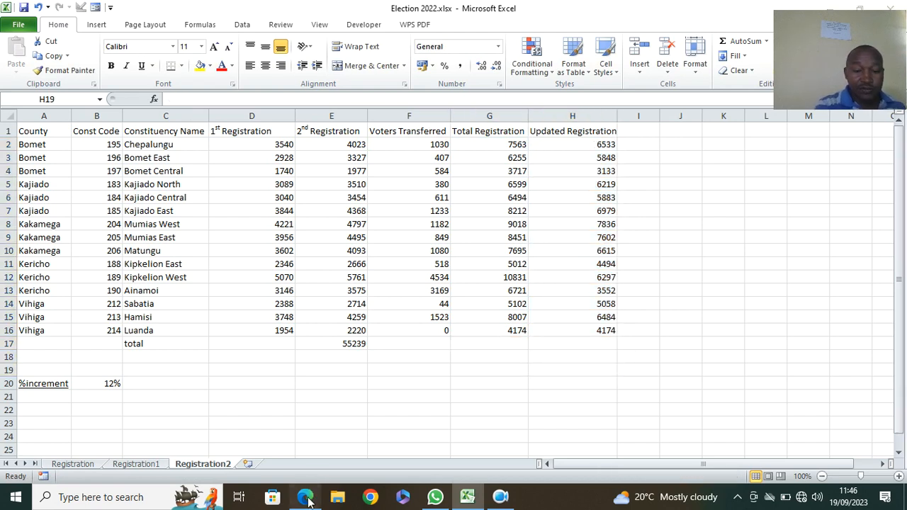
Check part g of the exam PDF in the browser and enter =MIN(G2:G16) in the workbook's cell G21 for the lowest registered voters
click(304, 497)
scroll(271, 268, down, 1)
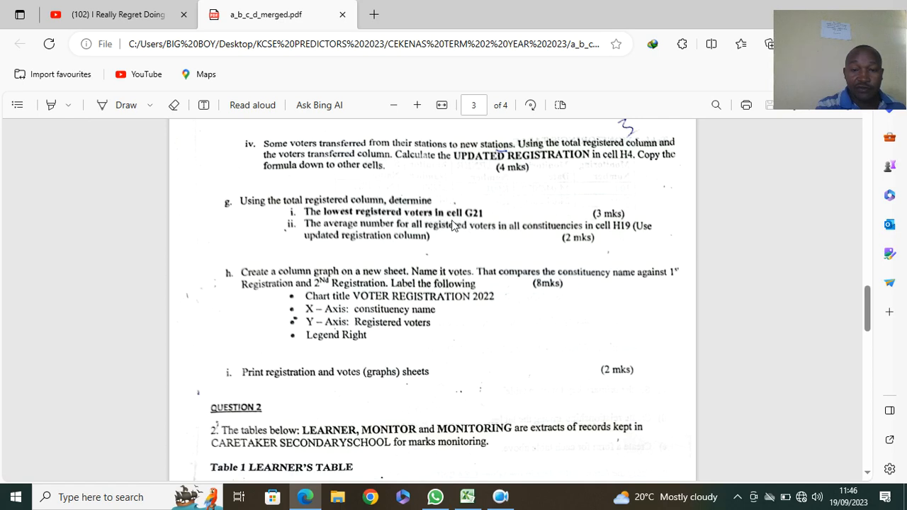
click(467, 497)
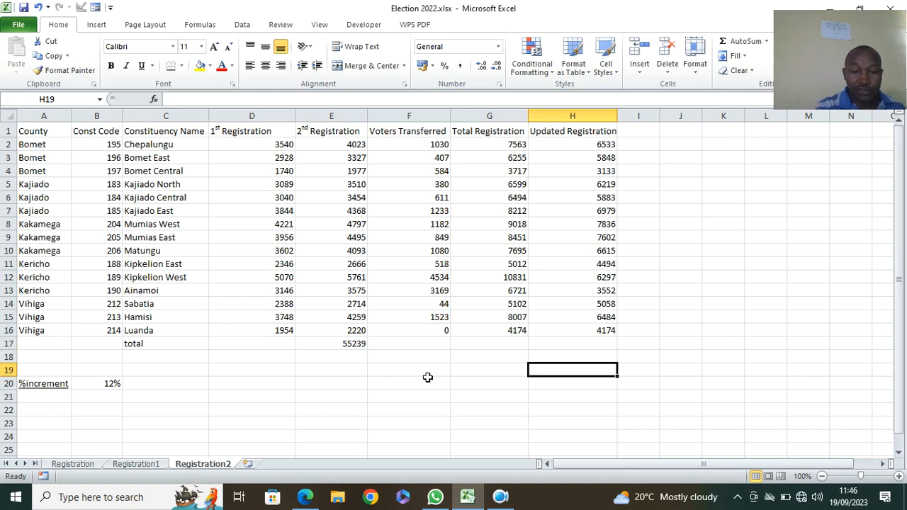
click(509, 383)
click(515, 398)
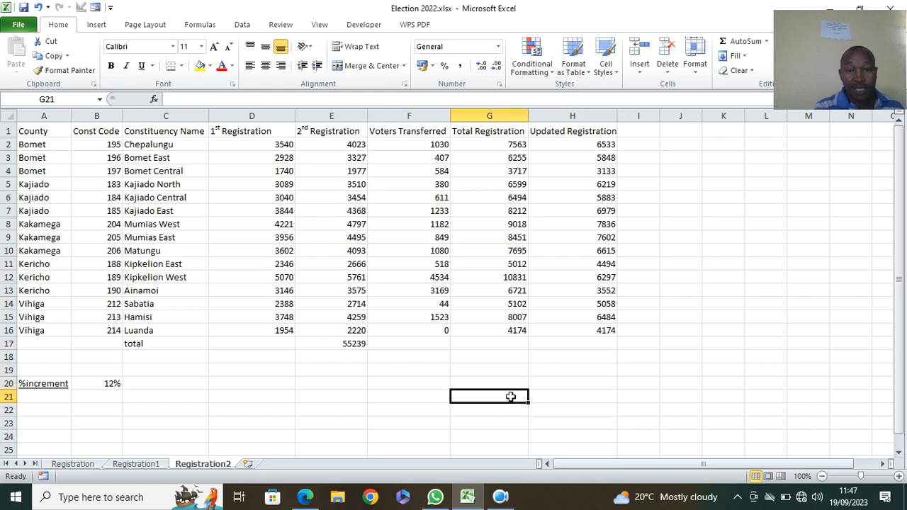
text(=)
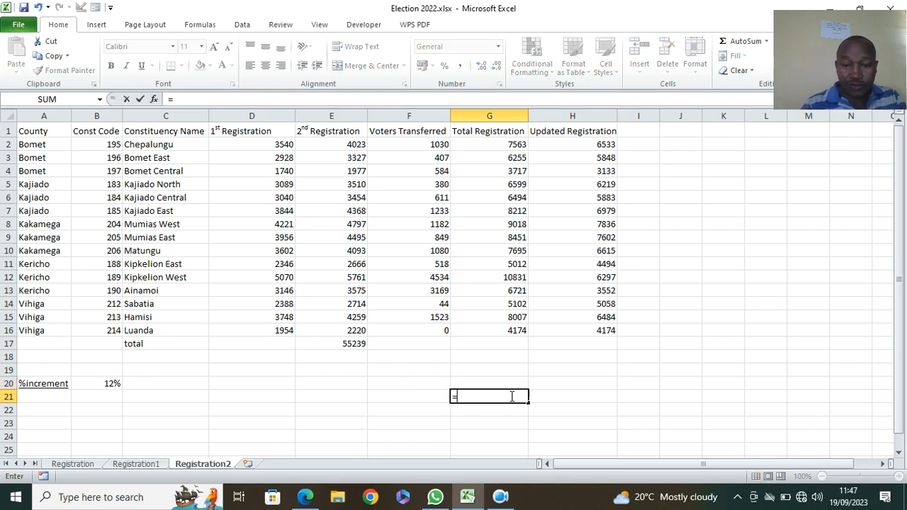
text(MIN)
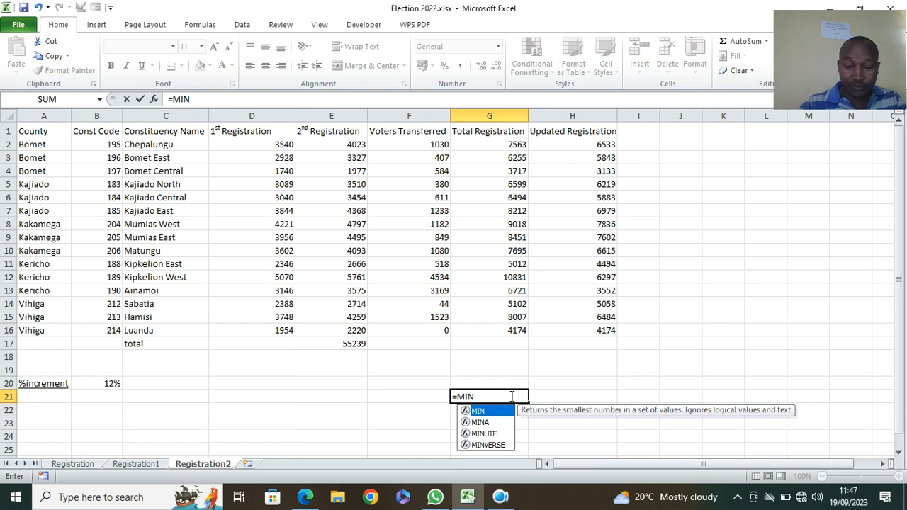
text(()
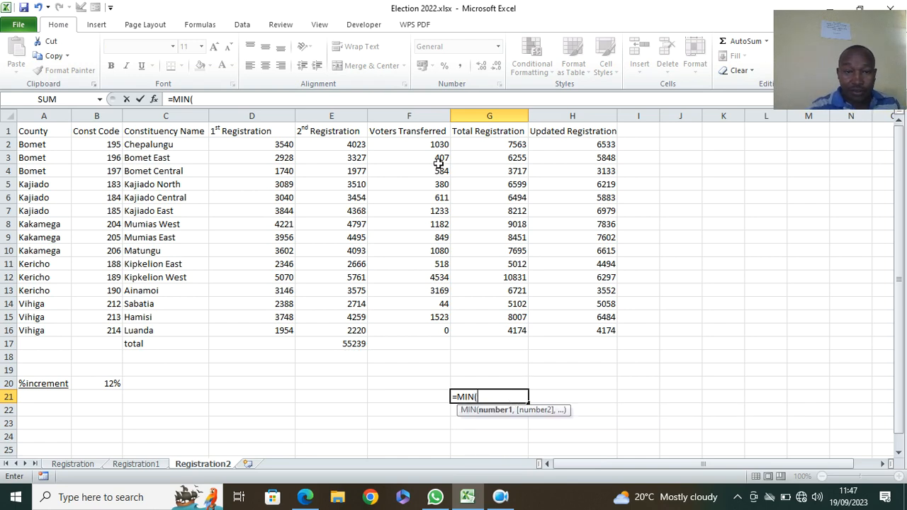
click(489, 143)
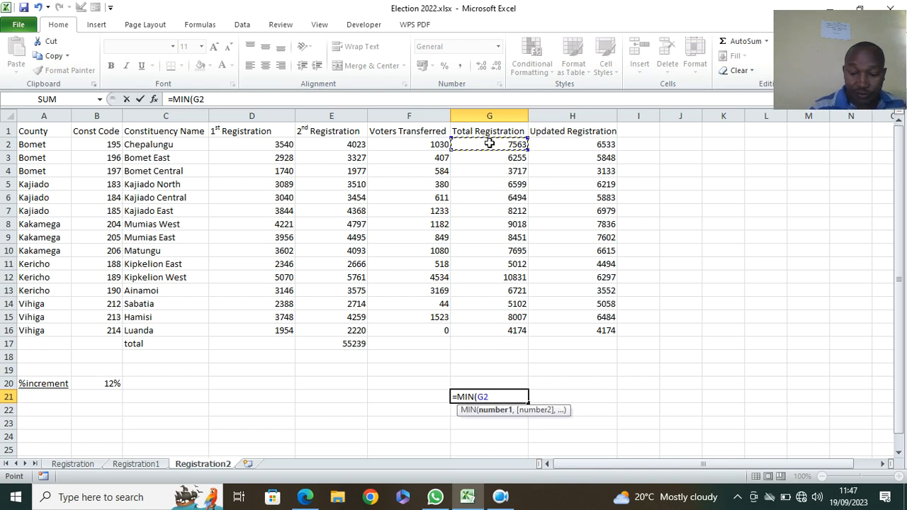
key(F8)
click(511, 332)
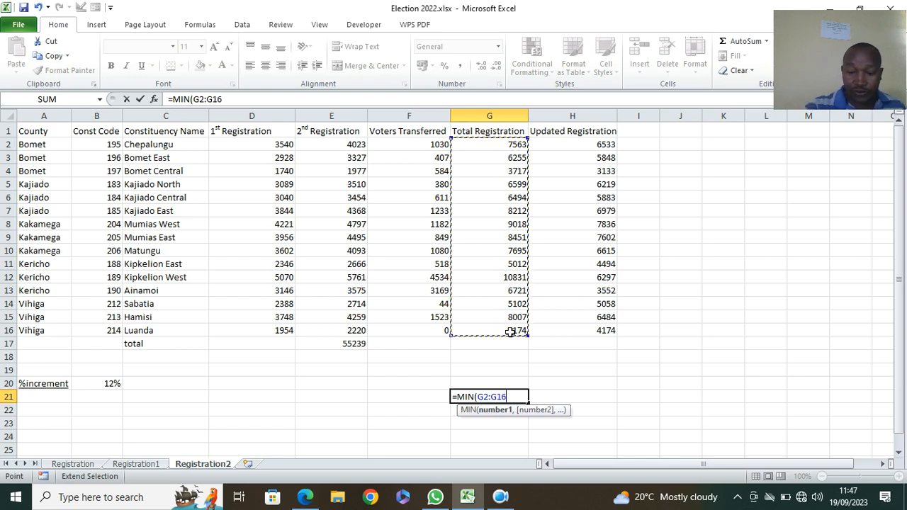
text())
key(Return)
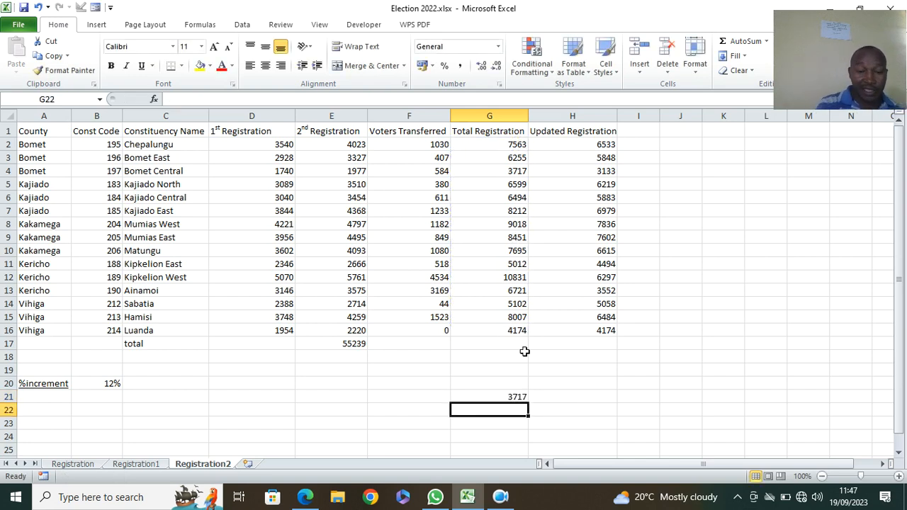
click(496, 395)
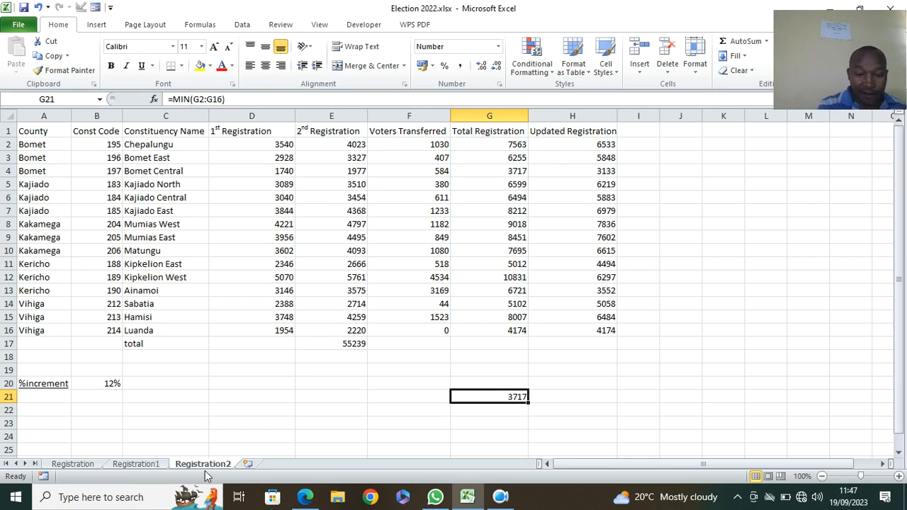
Check part g ii of the exam PDF in the browser and enter =AVERAGE(G2:G16) in the workbook's cell H19
click(302, 493)
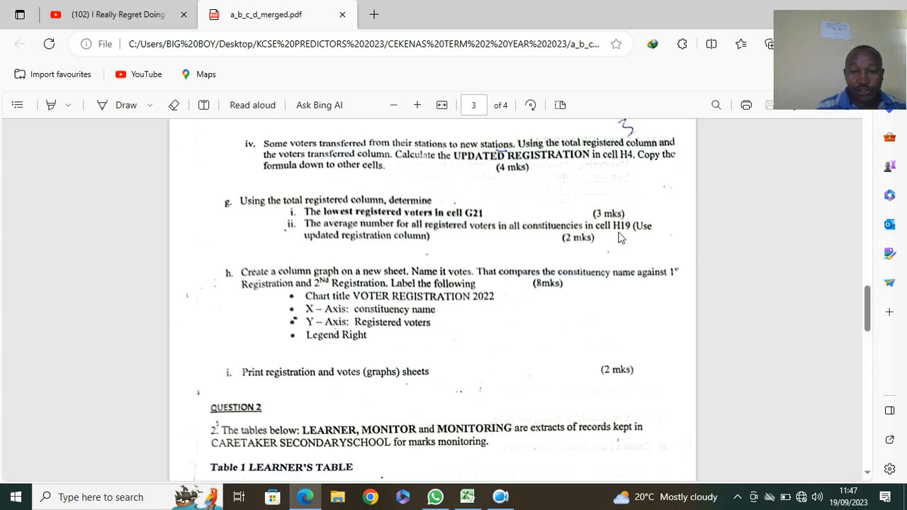
click(467, 497)
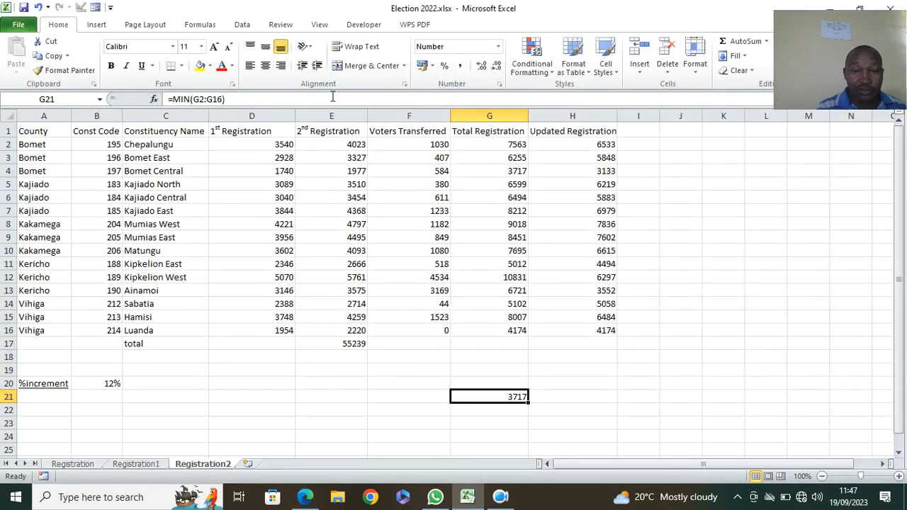
click(574, 383)
click(581, 373)
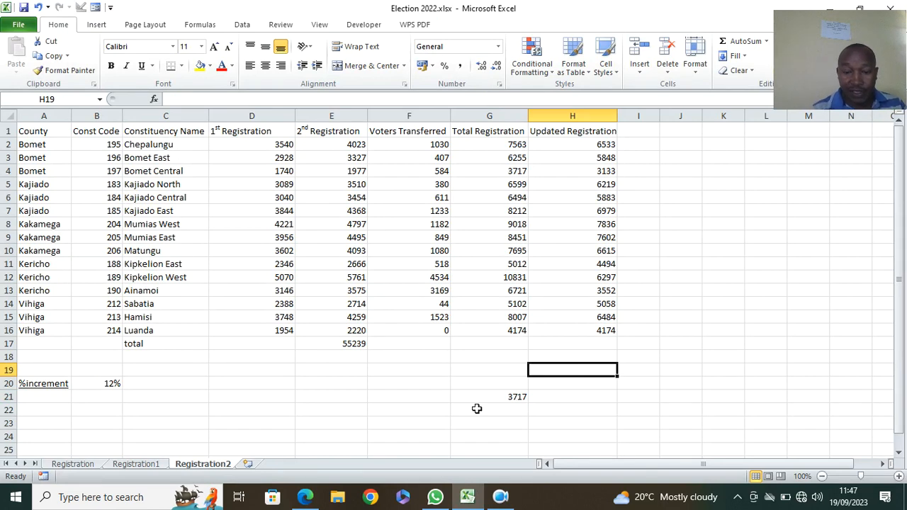
text(=AVEA)
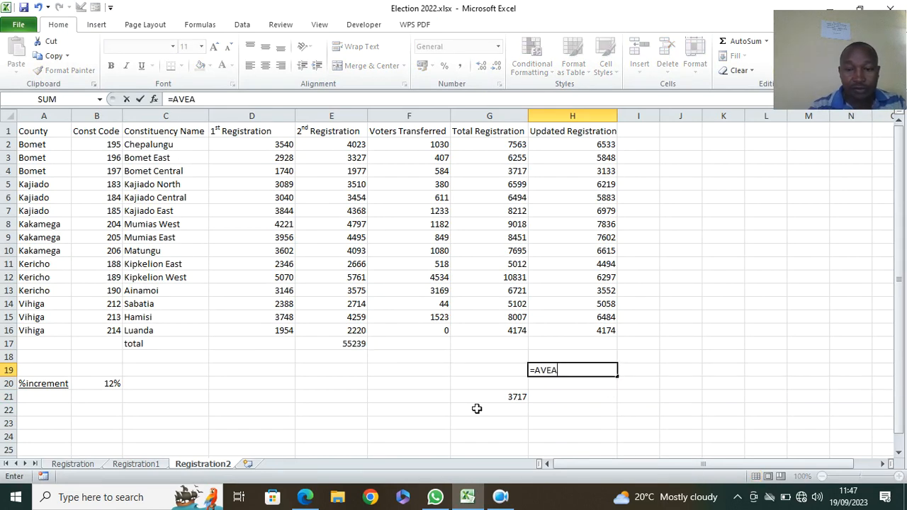
key(BackSpace)
text(RAGE)
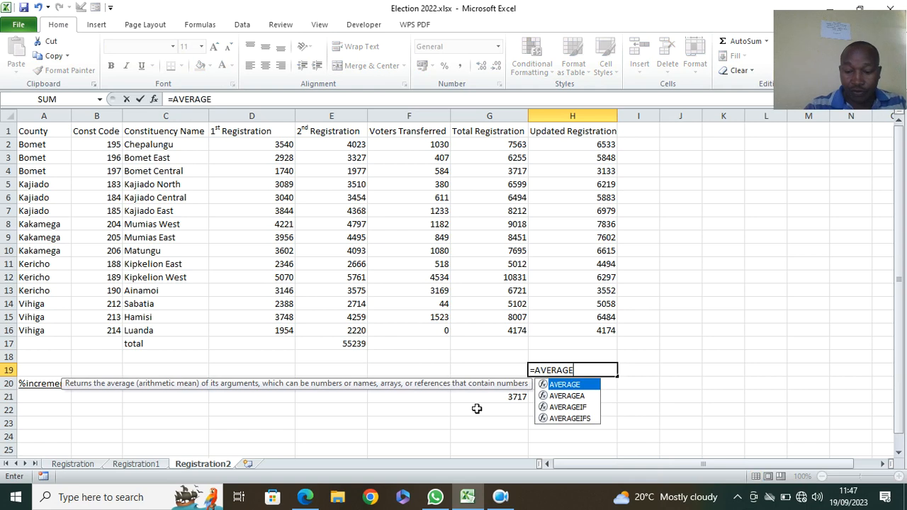
text(()
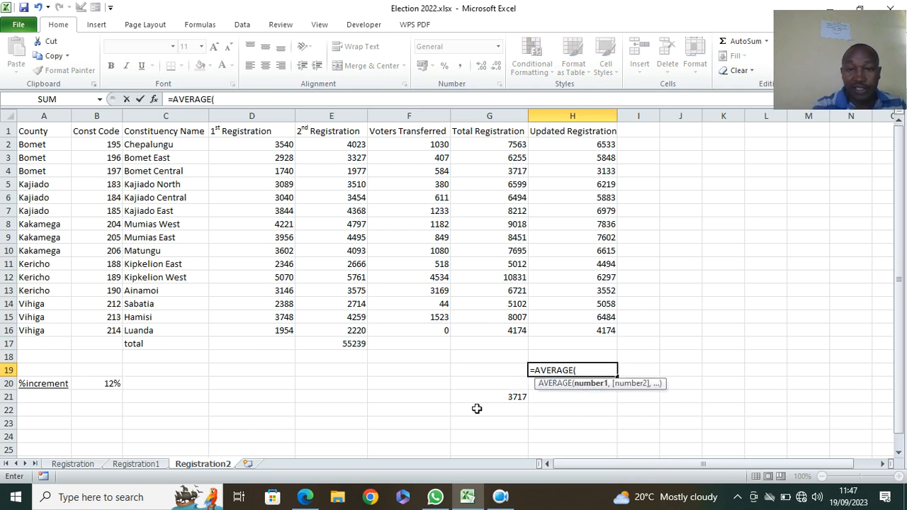
click(482, 141)
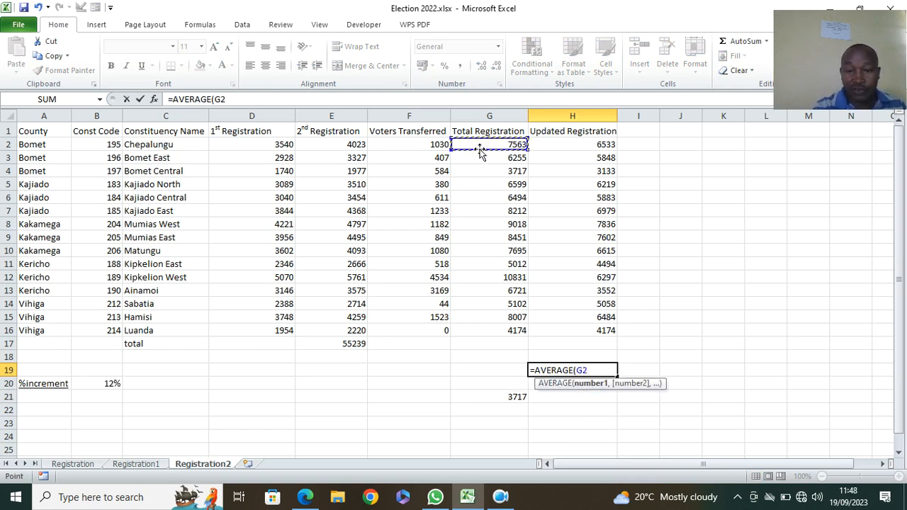
key(F8)
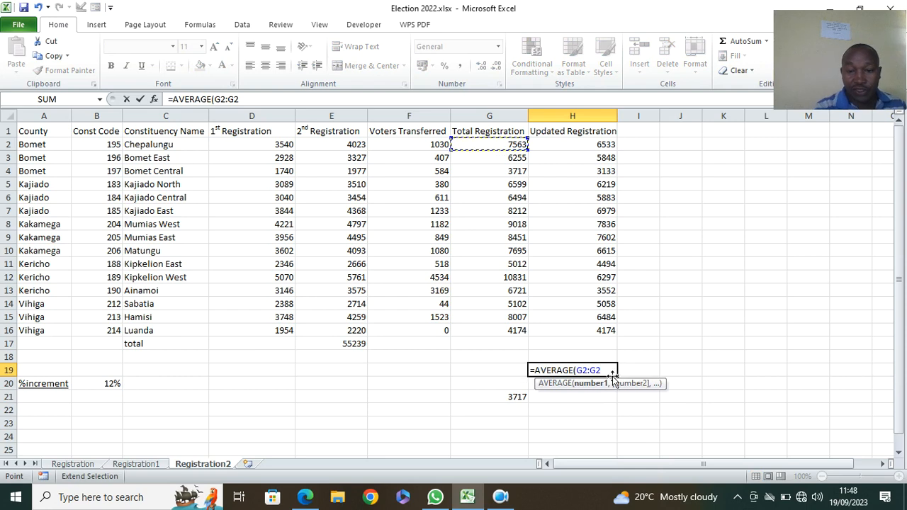
click(510, 328)
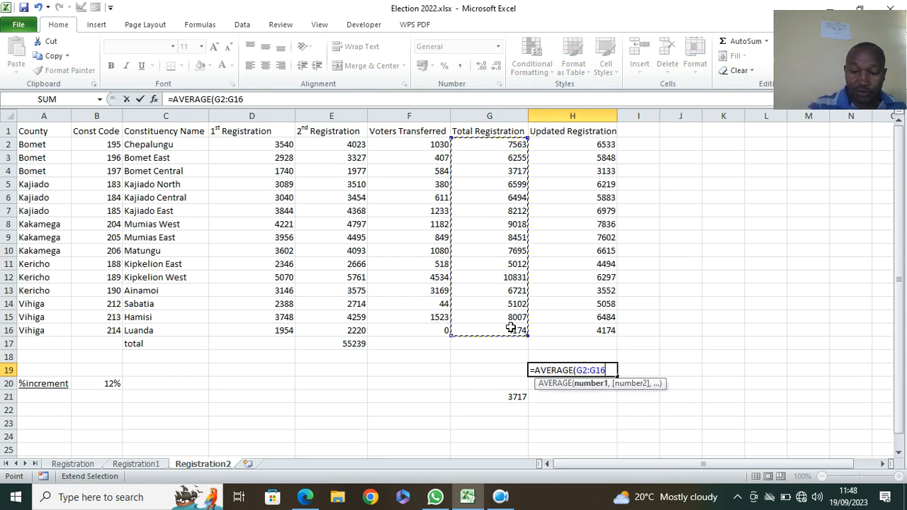
text())
key(Return)
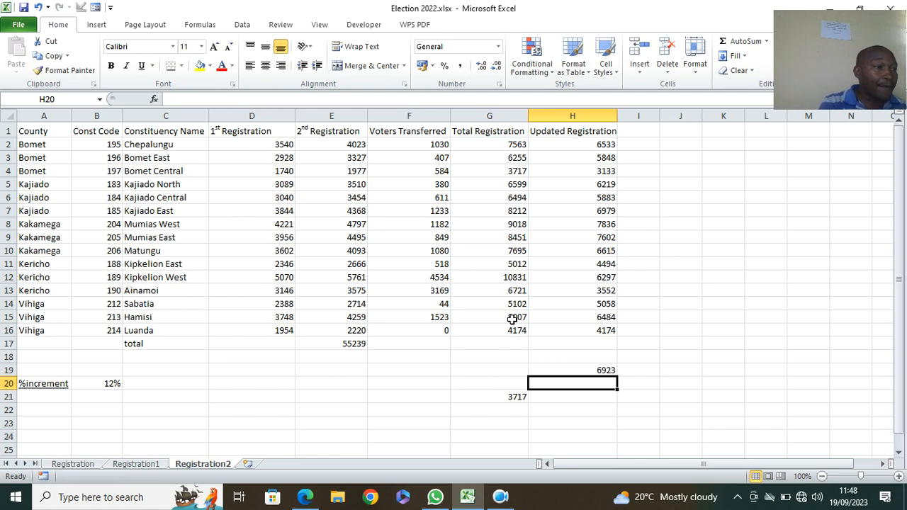
Read part h of the exam PDF in the browser, and in the workbook insert a 2-D clustered column chart from cells C1:E15
click(306, 497)
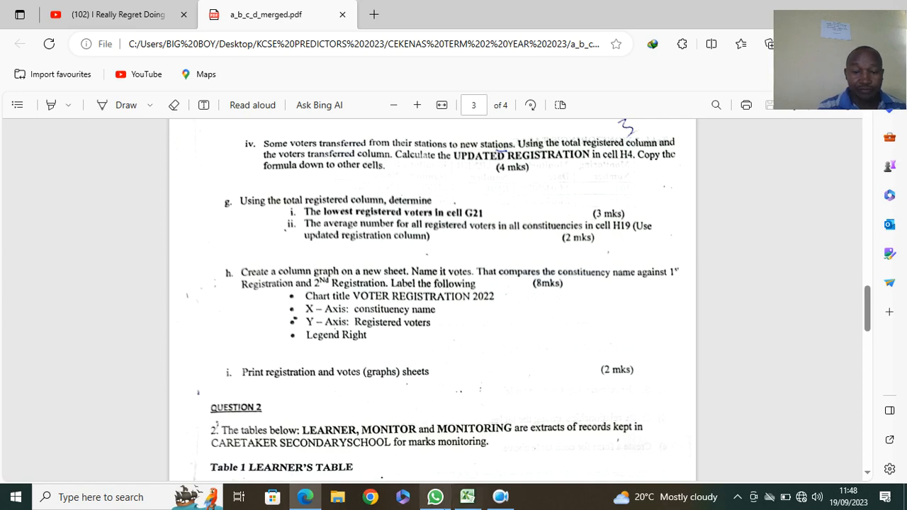
click(467, 497)
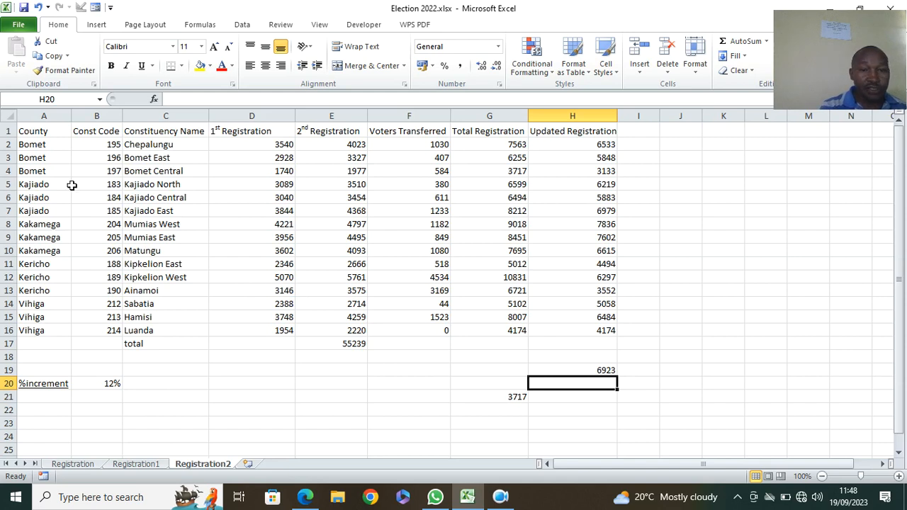
drag(151, 133, 316, 318)
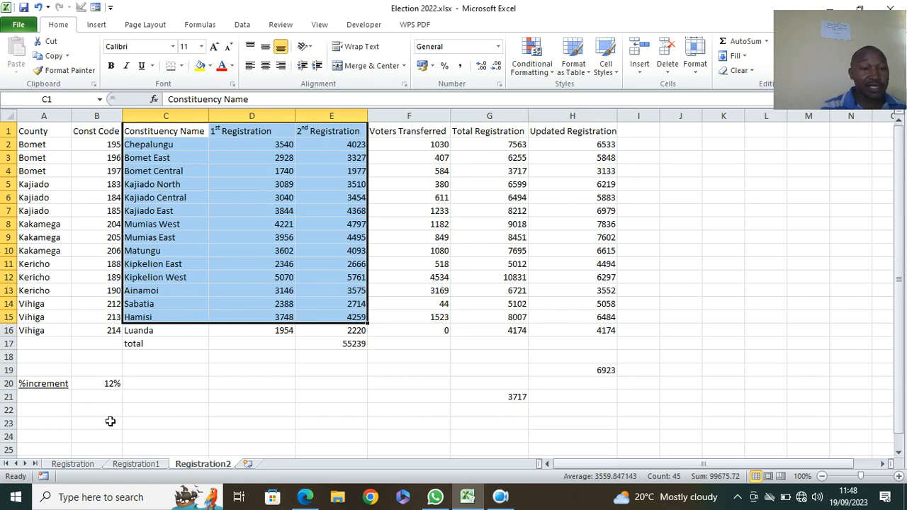
click(104, 25)
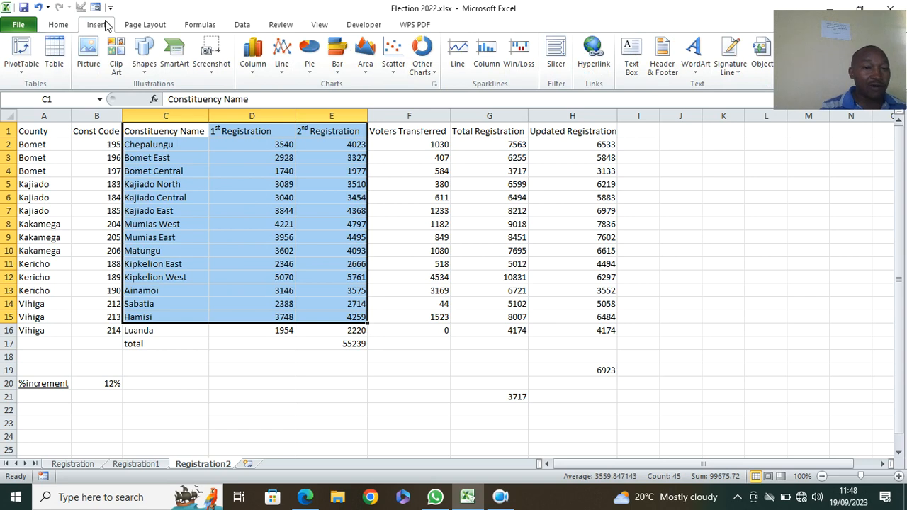
click(258, 71)
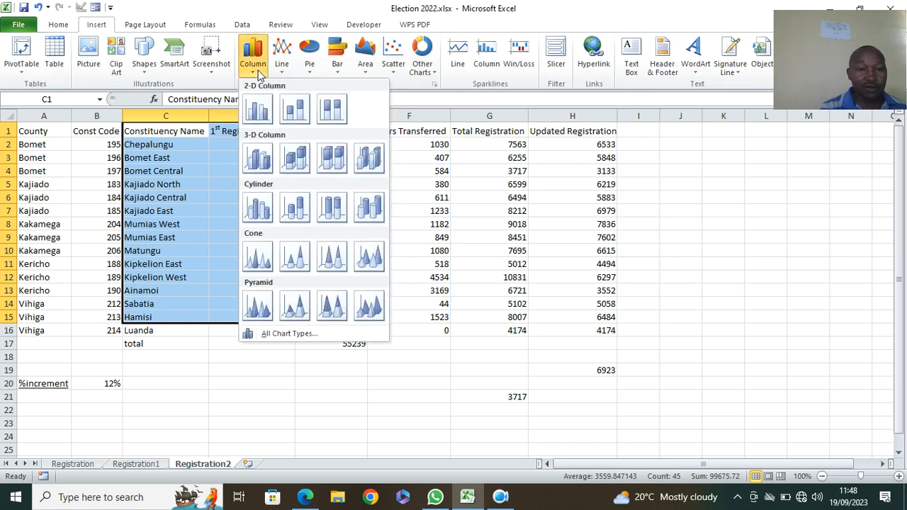
click(258, 110)
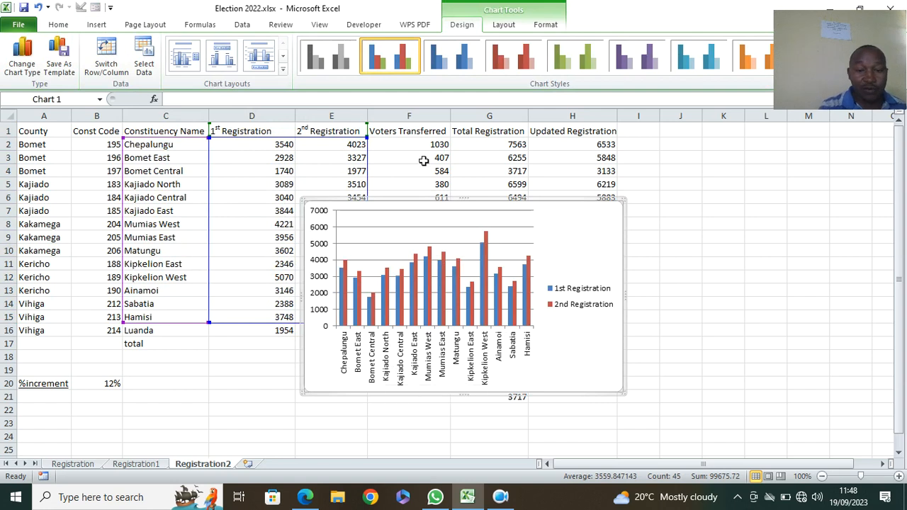
Move the column chart to a new sheet named votes
mouse_move(397, 324)
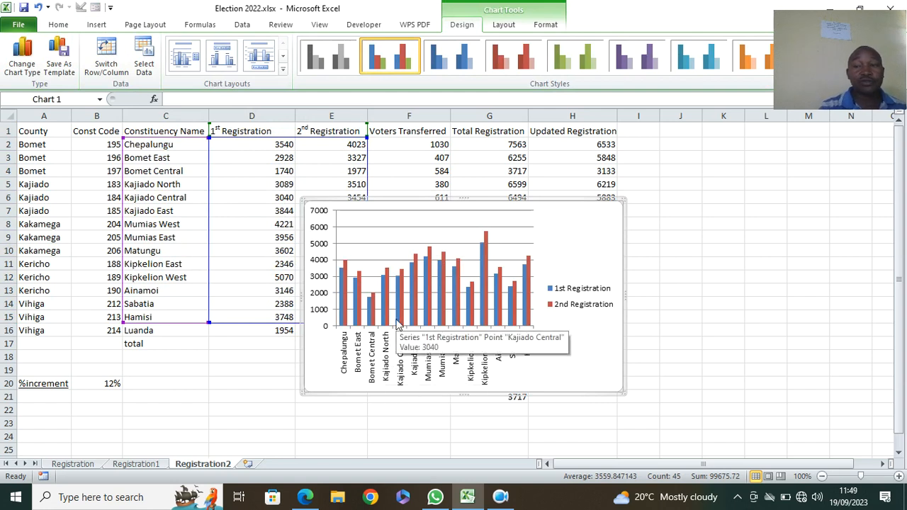
drag(856, 56, 855, 202)
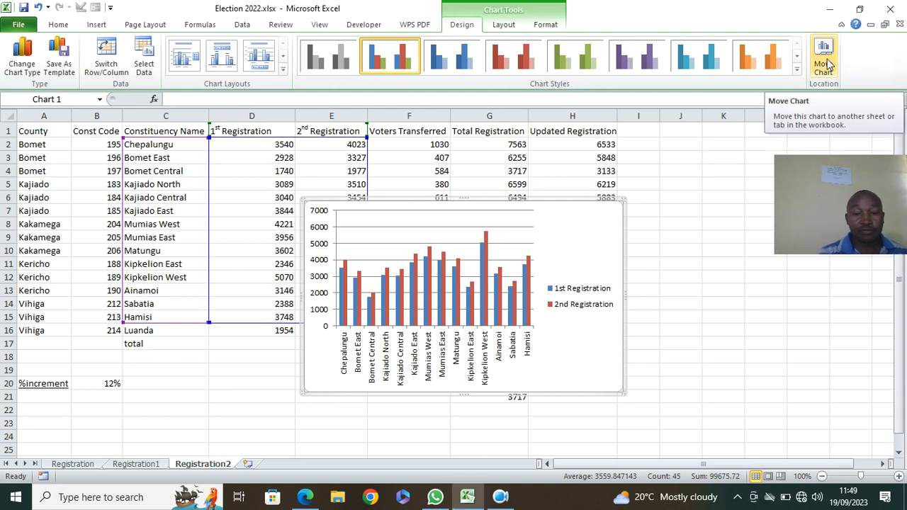
click(828, 65)
drag(356, 157, 338, 175)
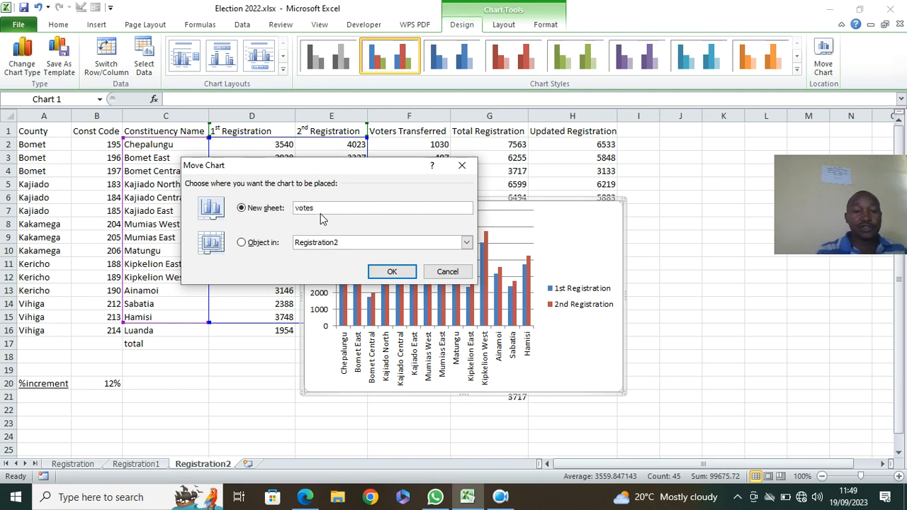
click(393, 275)
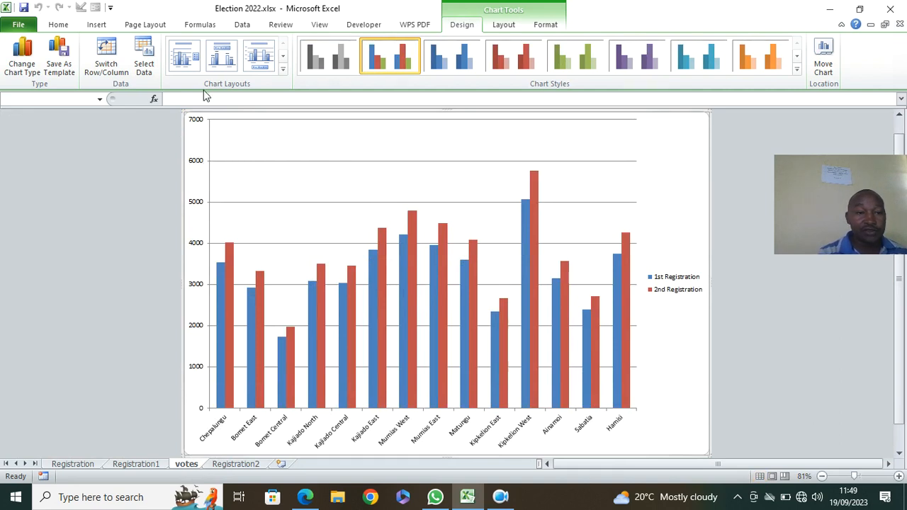
Set the votes chart's legend to Show Legend at Right
click(501, 30)
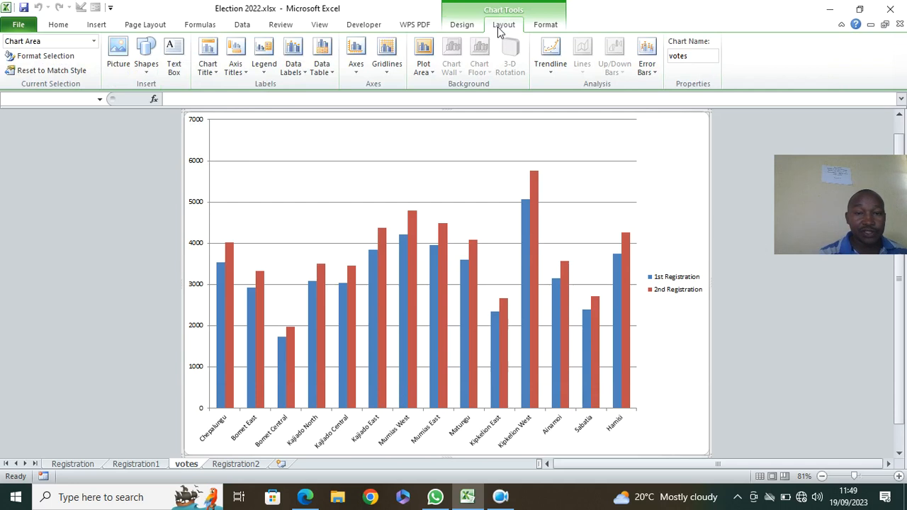
click(267, 70)
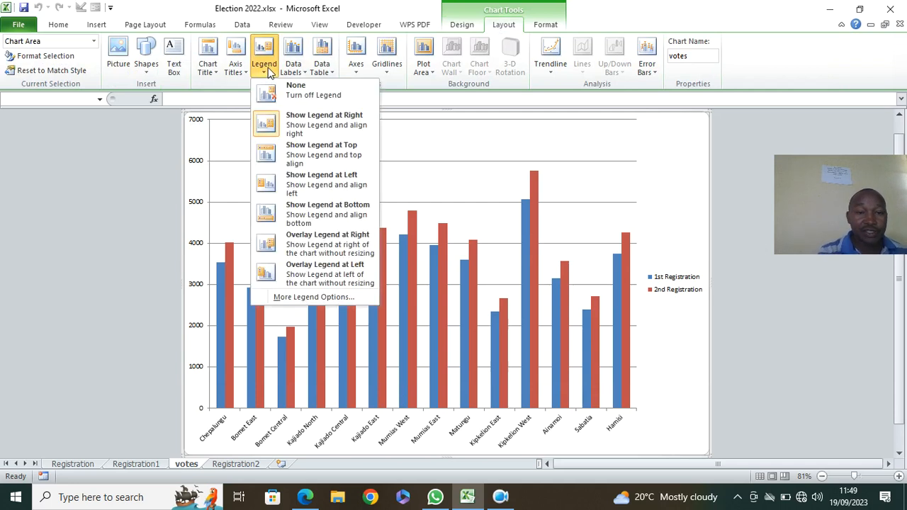
click(313, 124)
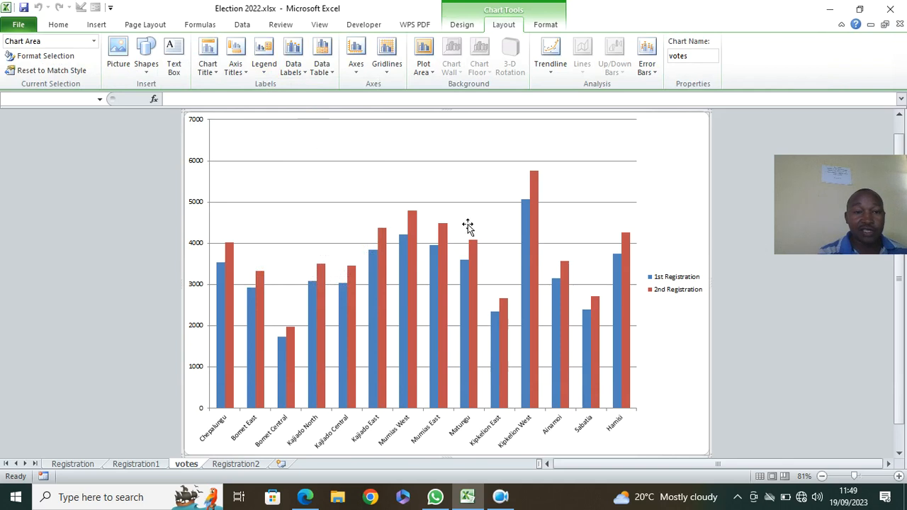
Add a title above the votes chart reading "VOTERR REGISTRATINO 2022"
click(237, 70)
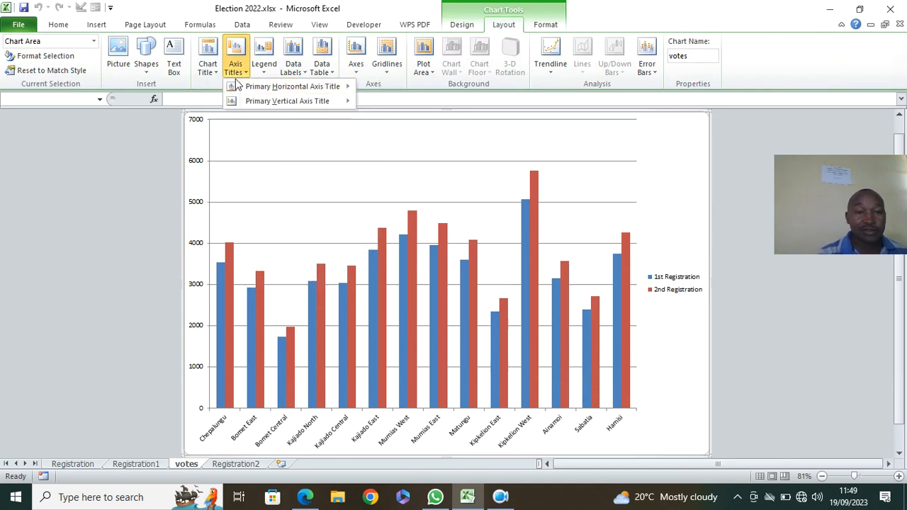
click(209, 76)
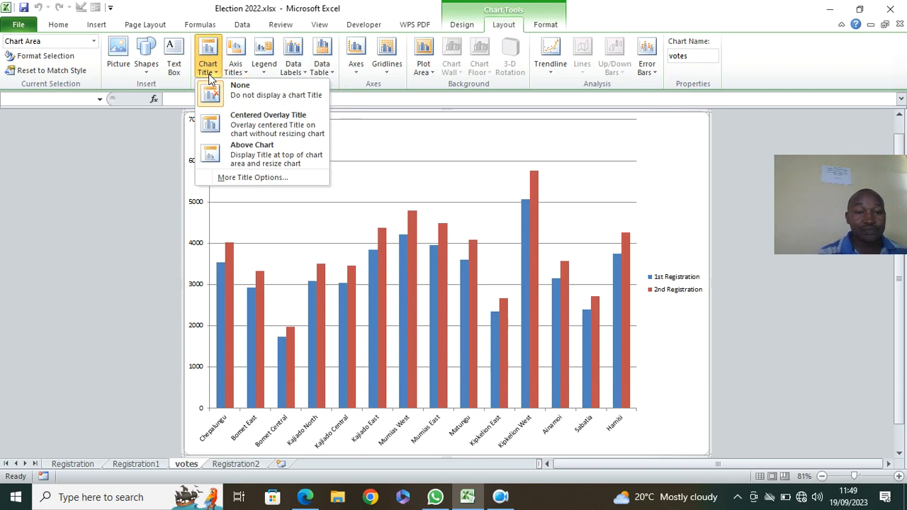
click(262, 151)
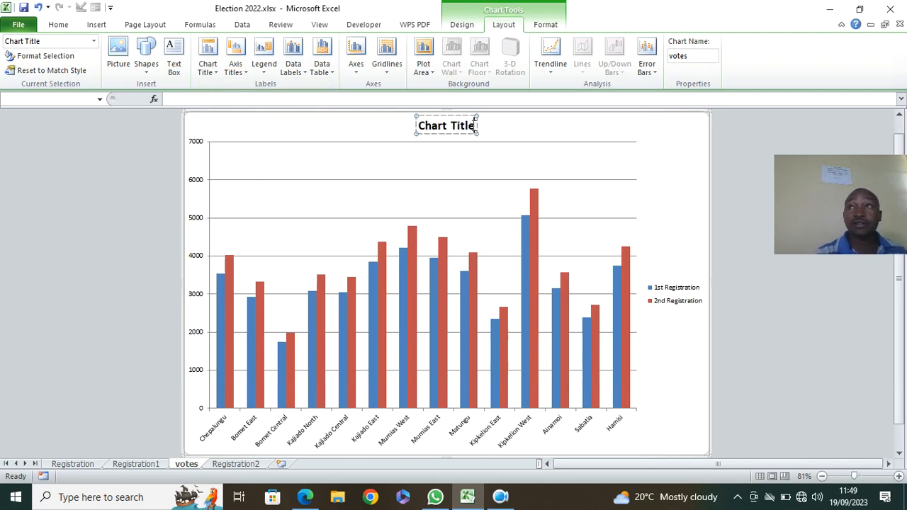
key(BackSpace)
key(BackSpace)
key(BackSpace)
key(BackSpace)
key(BackSpace)
key(BackSpace)
key(BackSpace)
key(BackSpace)
key(BackSpace)
key(BackSpace)
key(BackSpace)
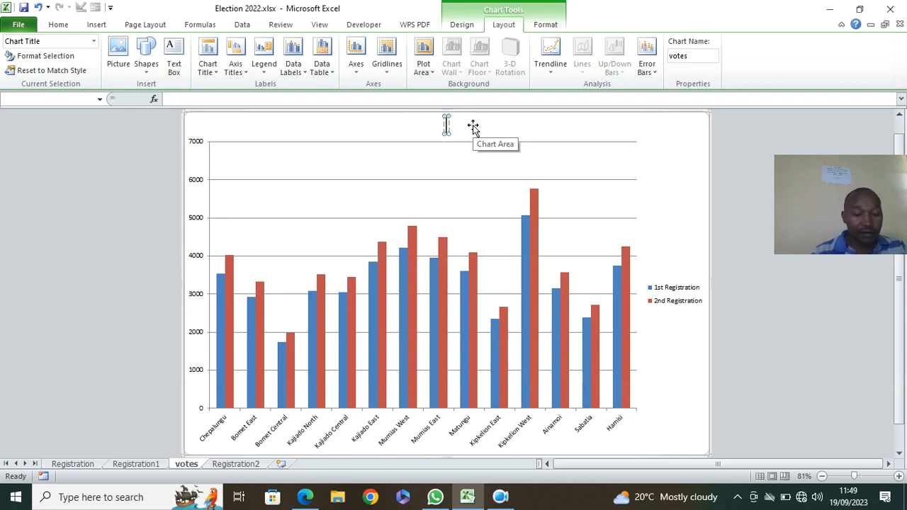
text(VOTER)
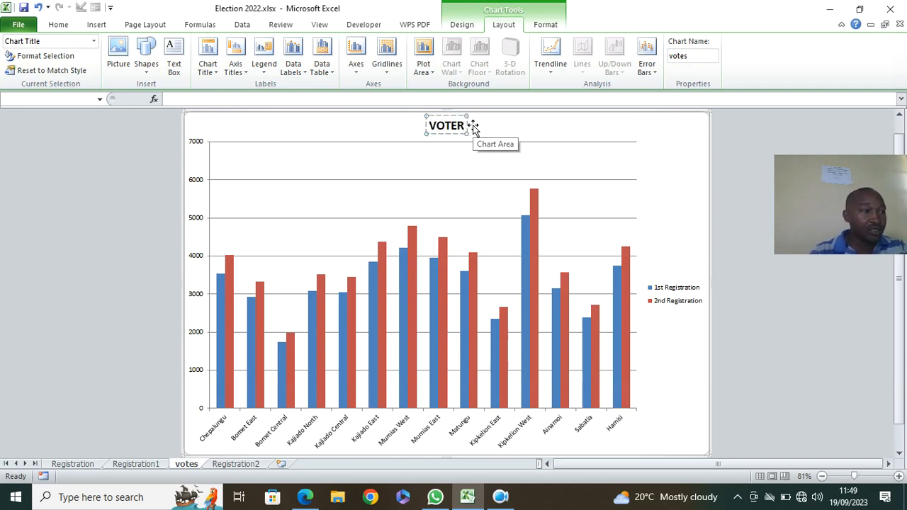
text(R REGIST)
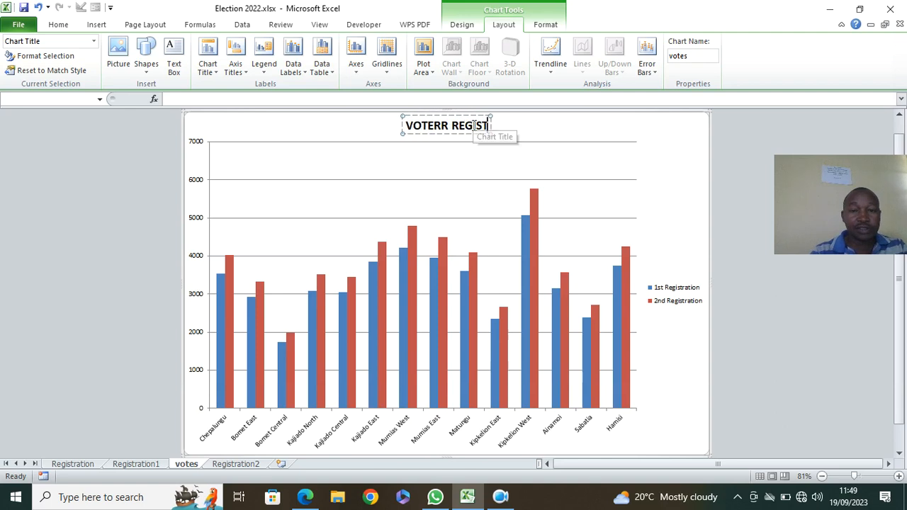
text(RATINO)
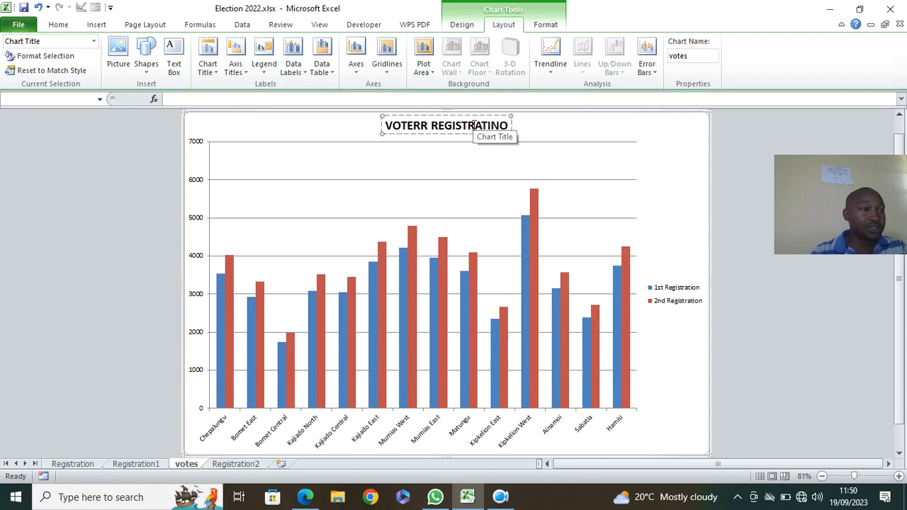
text(  2022)
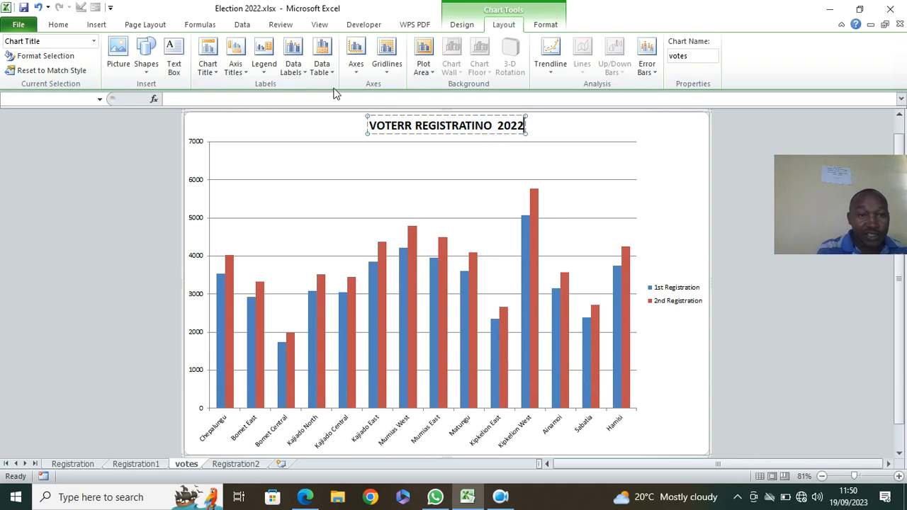
Add a horizontal axis title below the votes chart's category axis reading "constituency name"
click(209, 69)
click(233, 71)
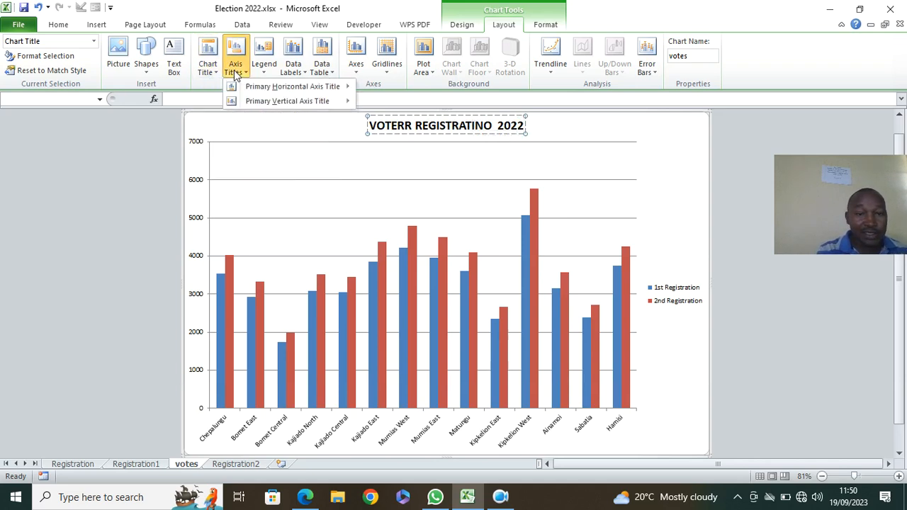
mouse_move(296, 90)
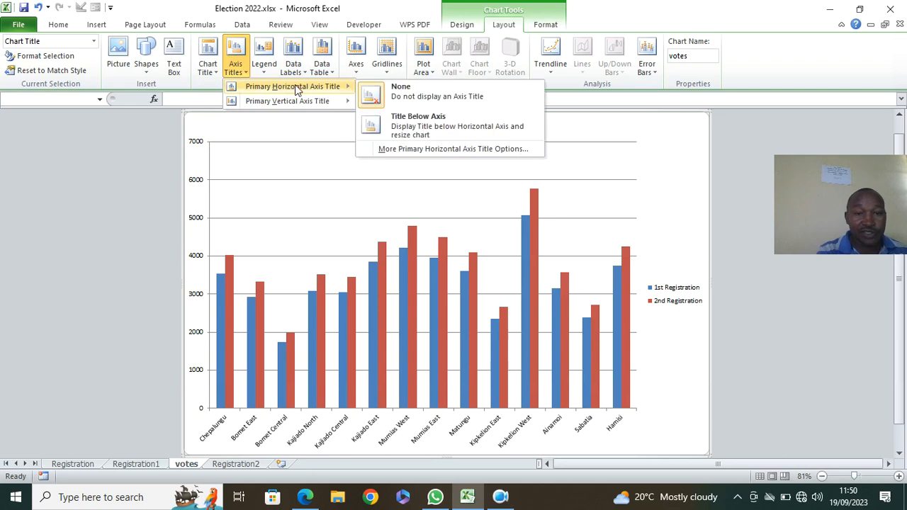
click(442, 128)
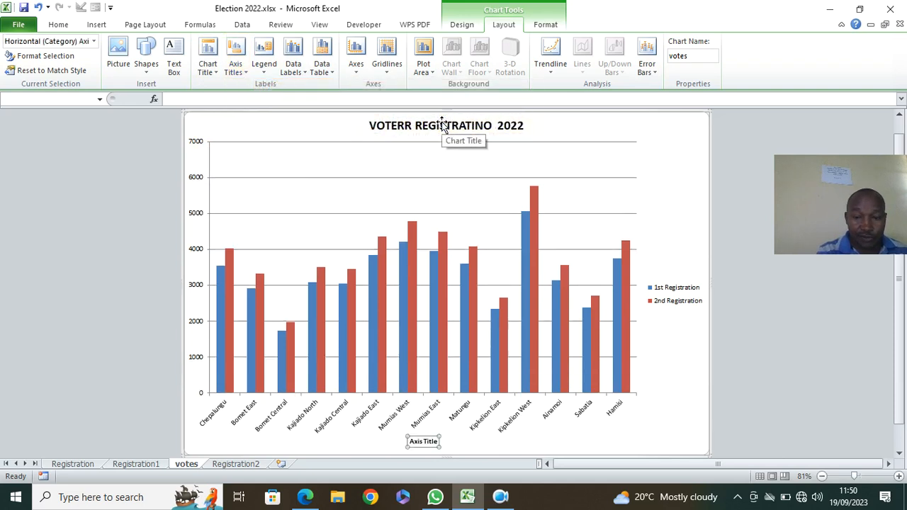
drag(411, 441, 440, 442)
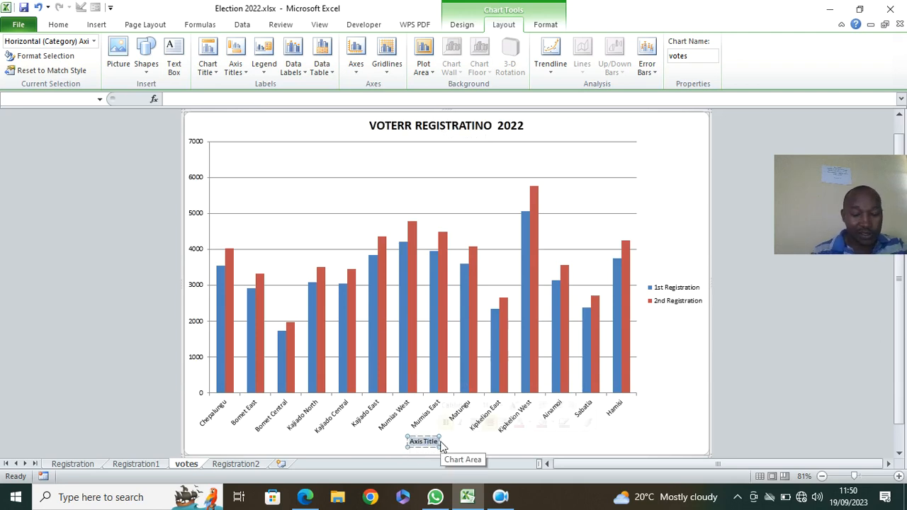
key(BackSpace)
text(cons)
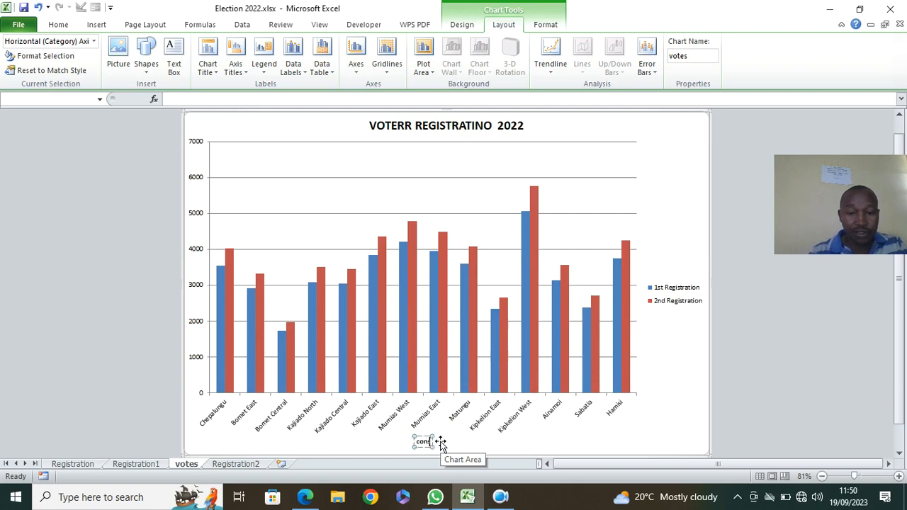
text(titu)
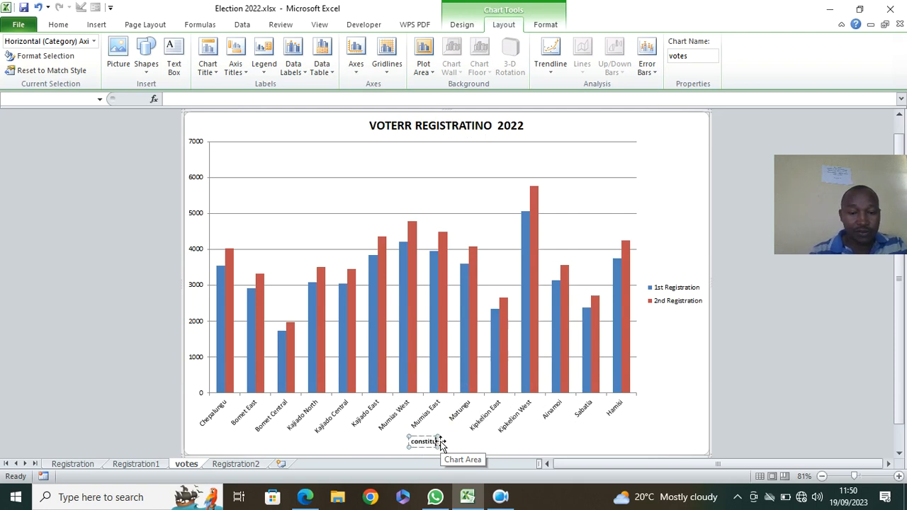
text(ency name)
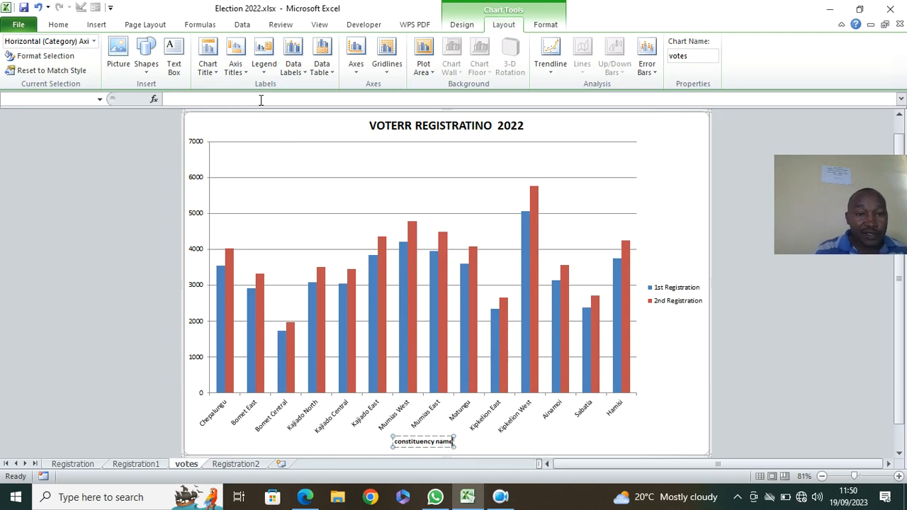
Add a vertical-text title to the votes chart's value axis reading "Registered voters"
click(242, 72)
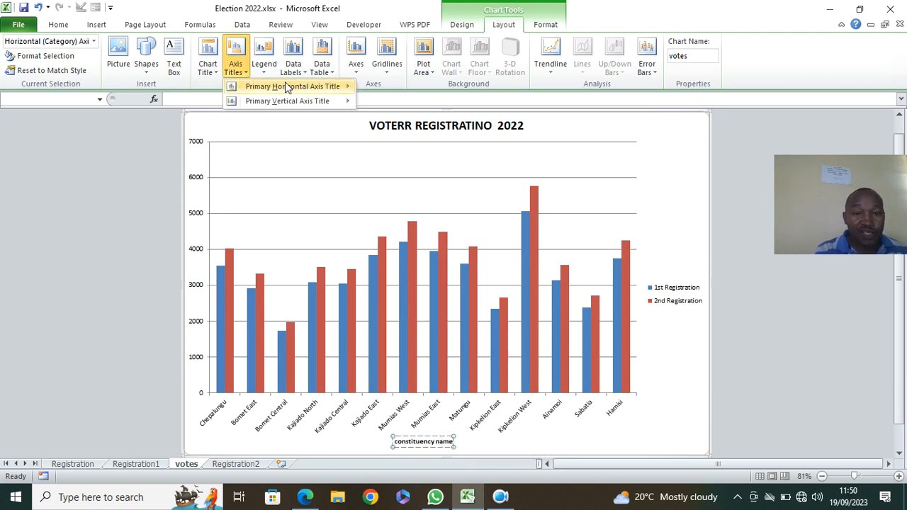
mouse_move(310, 89)
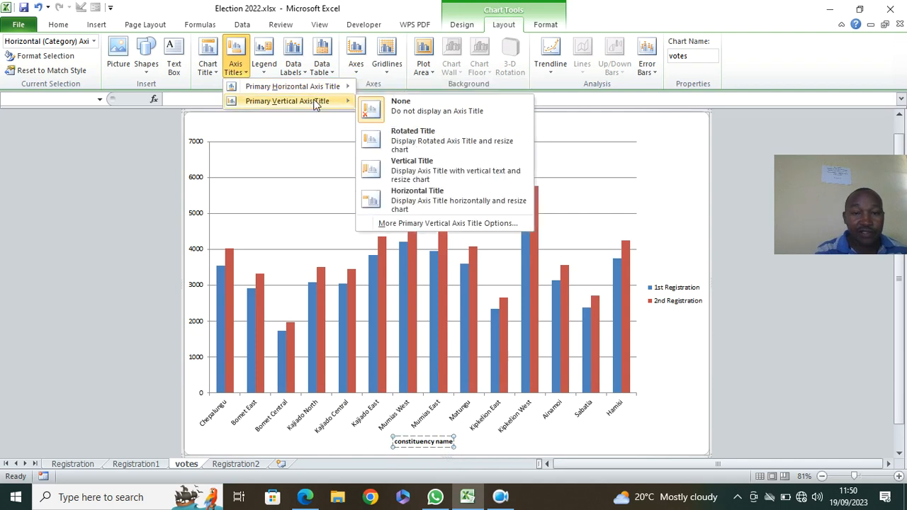
click(429, 169)
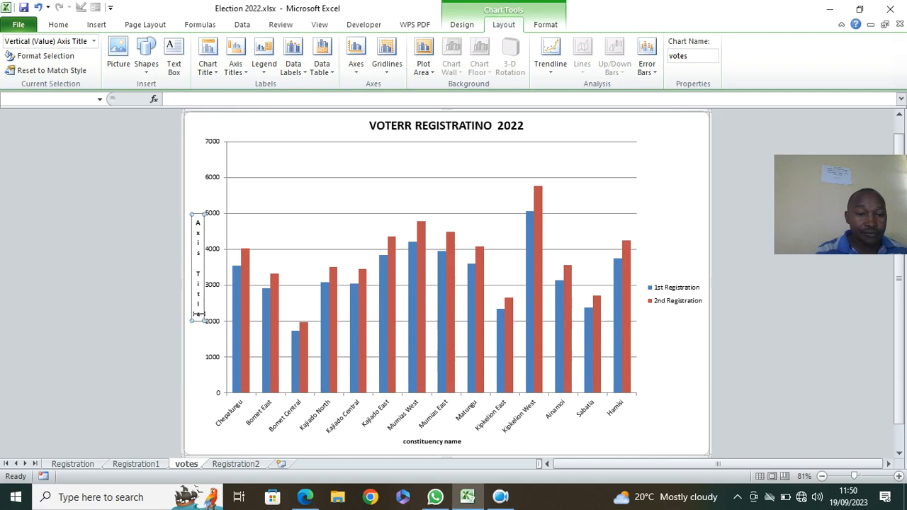
drag(200, 314, 199, 239)
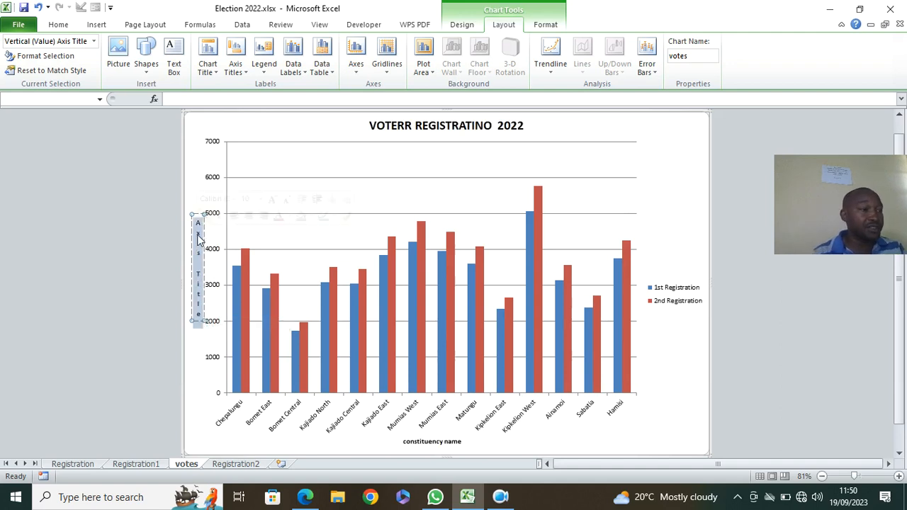
text(Re)
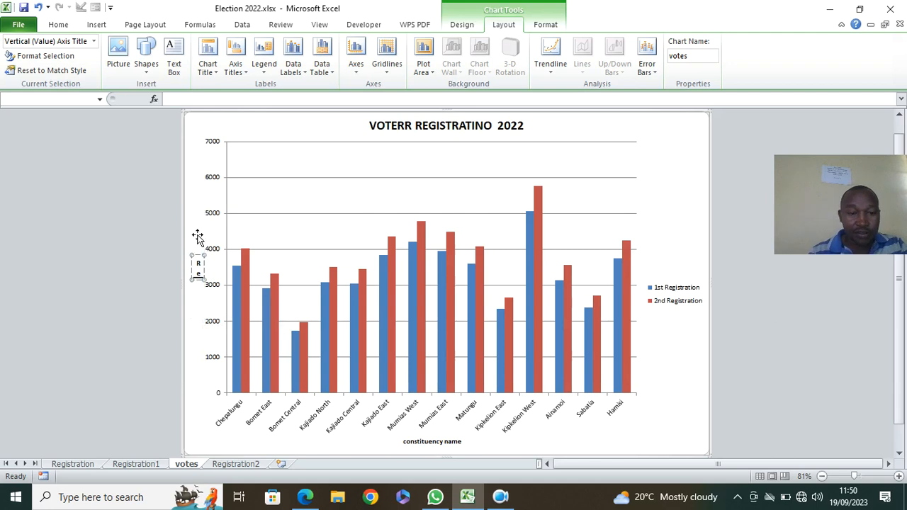
text(gistered voters)
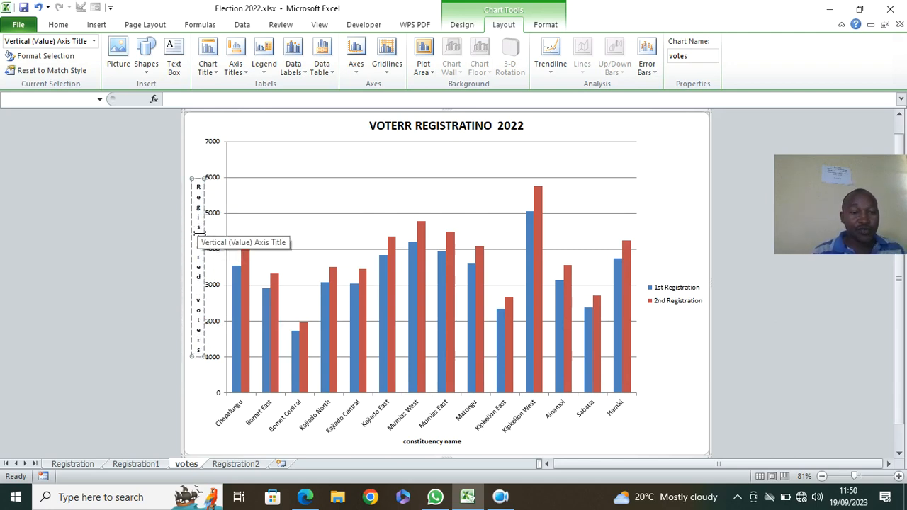
click(645, 151)
Read part i of the exam PDF in the browser, and in the workbook preview the votes chart's printout and the available printers
click(311, 498)
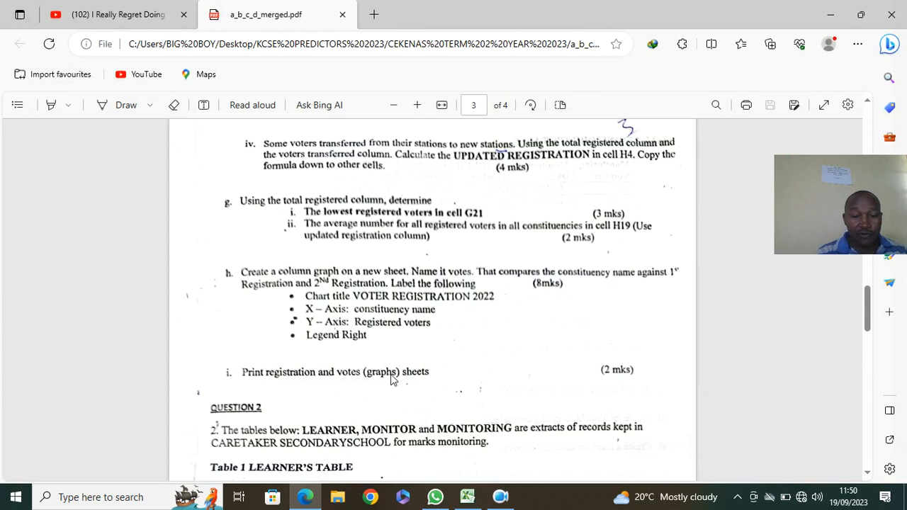
click(467, 497)
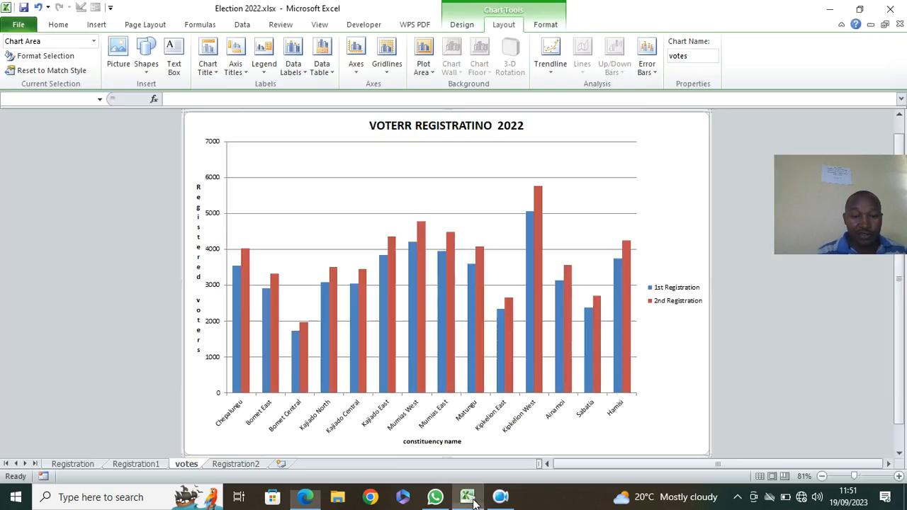
click(19, 24)
click(66, 219)
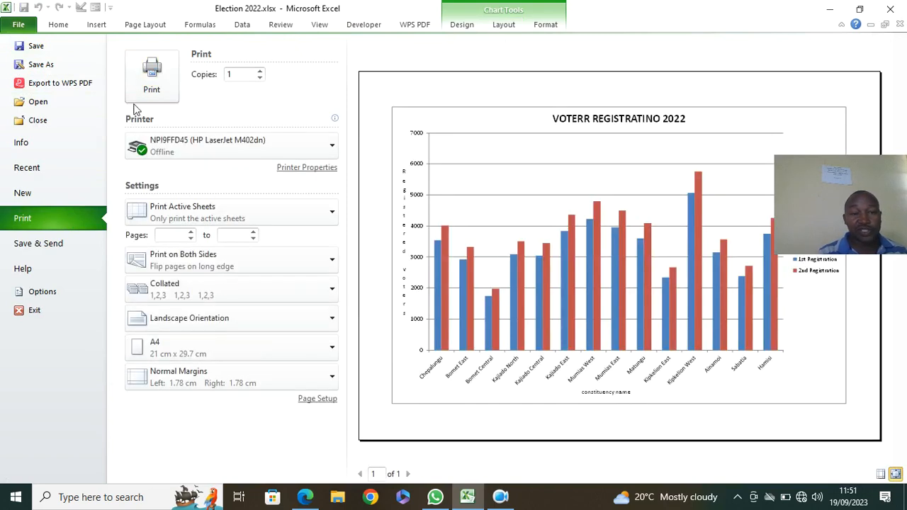
click(190, 150)
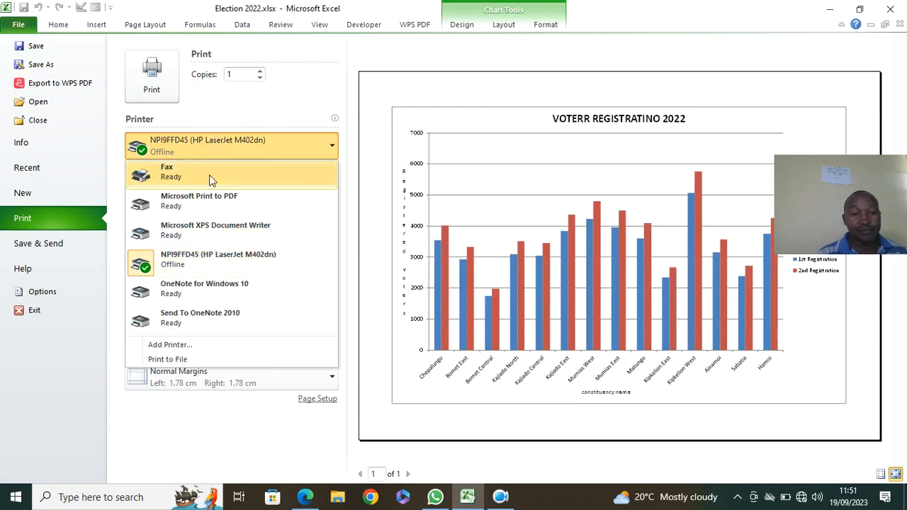
click(358, 84)
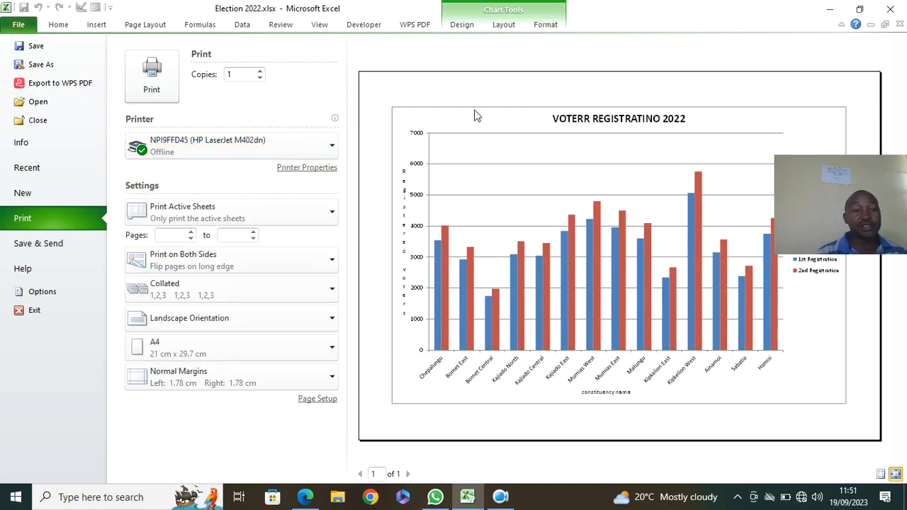
key(Escape)
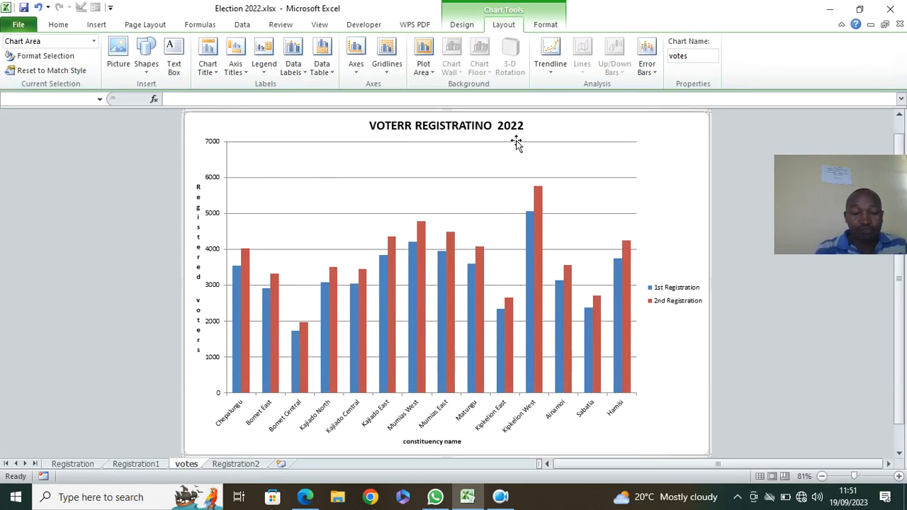
Switch to the exam PDF in the browser and read question 2, from its three tables through the database tasks
click(306, 498)
scroll(265, 273, down, 2)
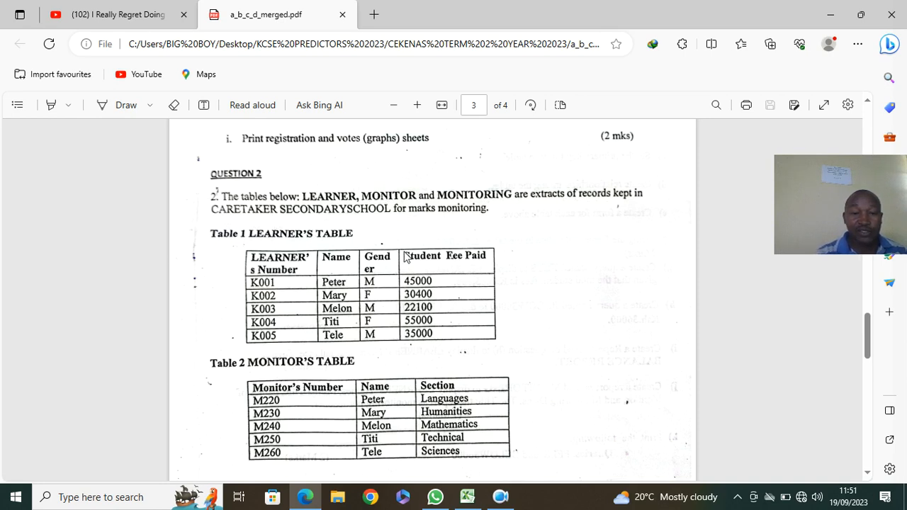
scroll(402, 256, down, 1)
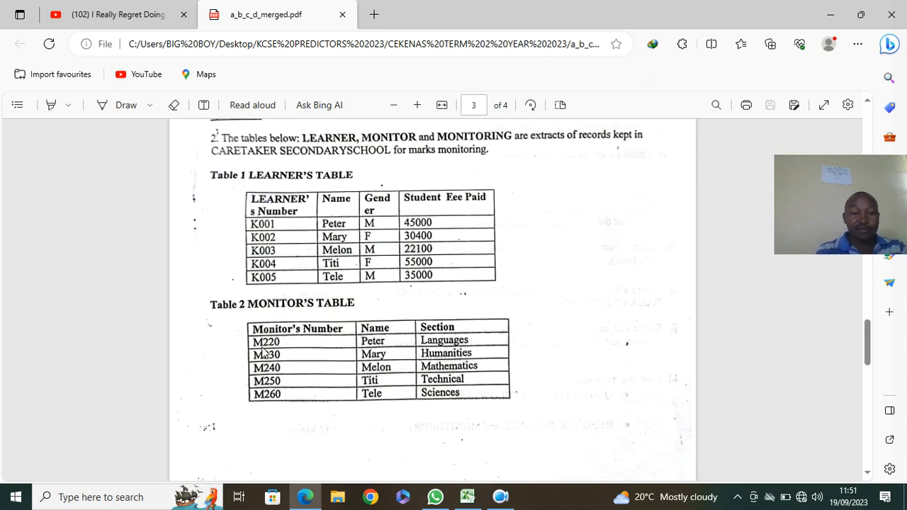
scroll(288, 288, down, 4)
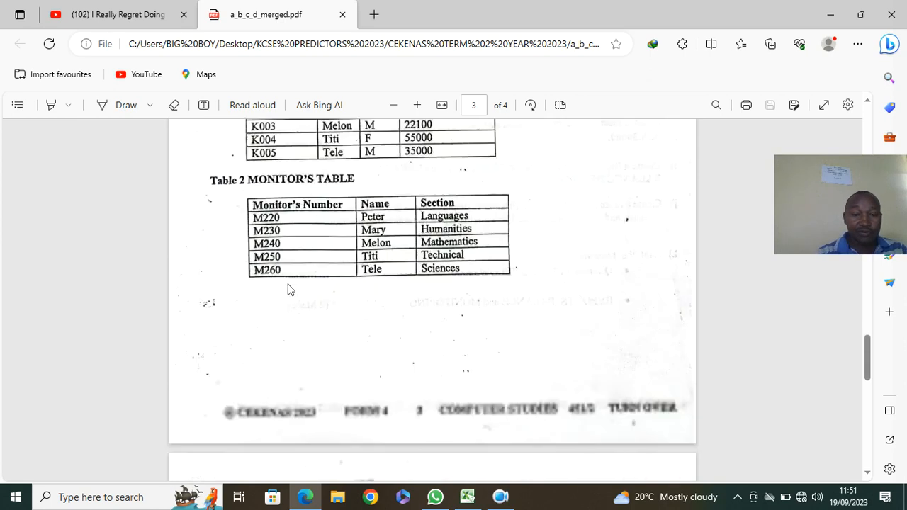
scroll(288, 288, down, 2)
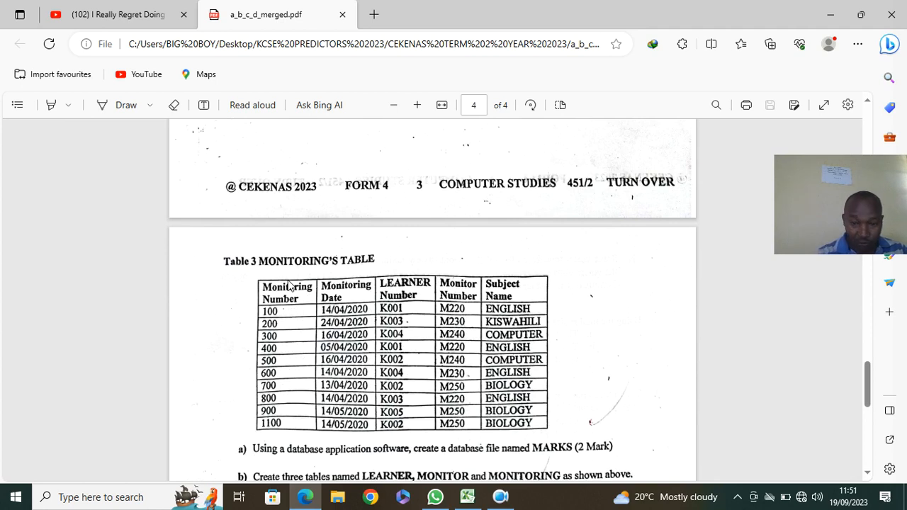
click(501, 497)
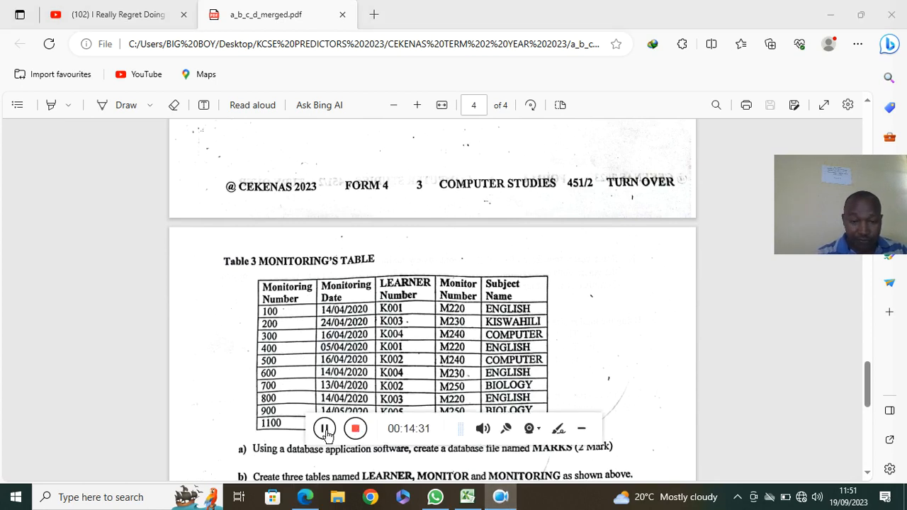
click(325, 433)
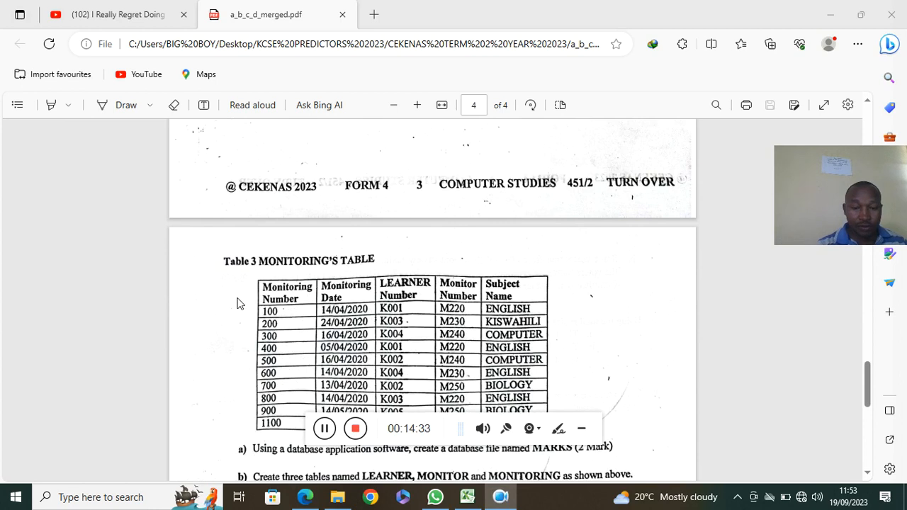
scroll(227, 301, down, 3)
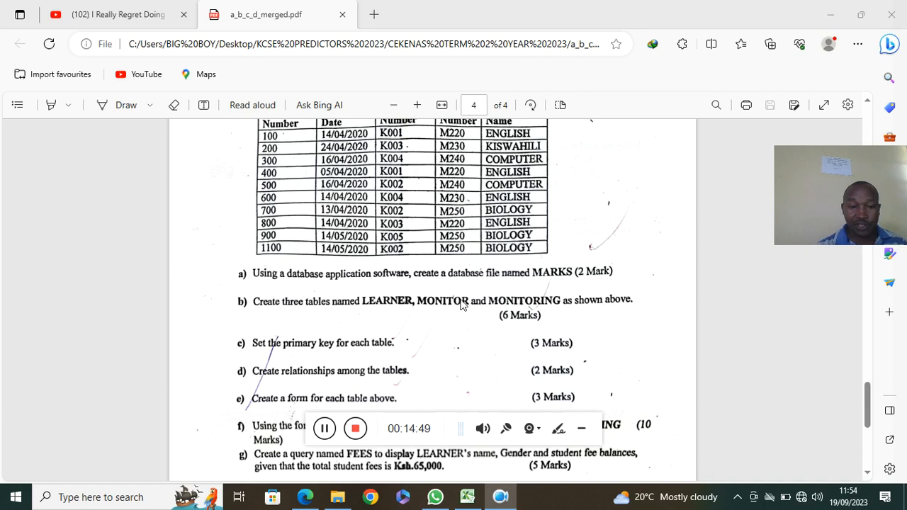
scroll(329, 327, down, 1)
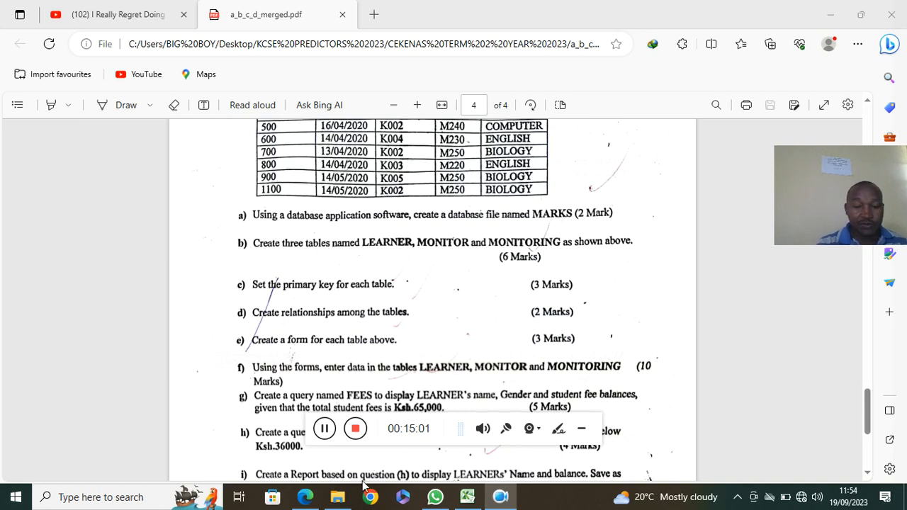
Switch to File Explorer and delete the existing MARKS.accdb from the CEKENAS TERM 2 YEAR 2023 folder
click(338, 497)
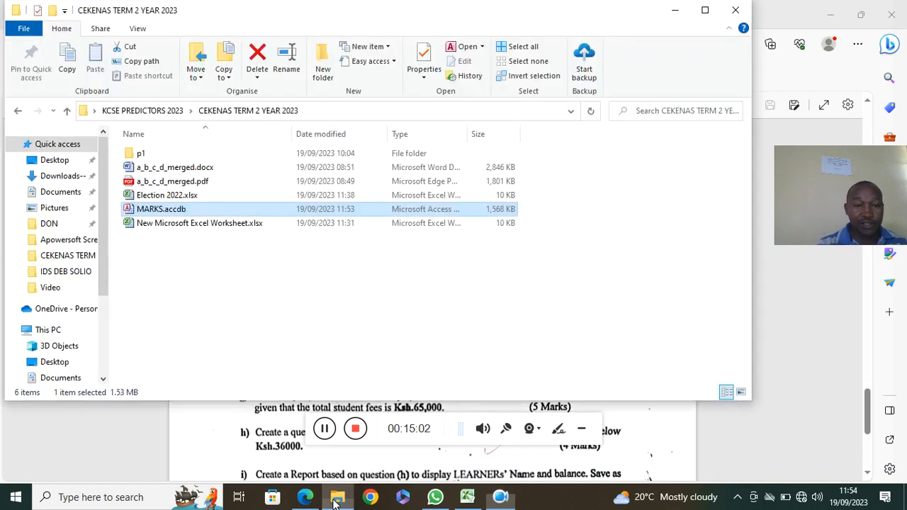
right_click(168, 266)
click(160, 212)
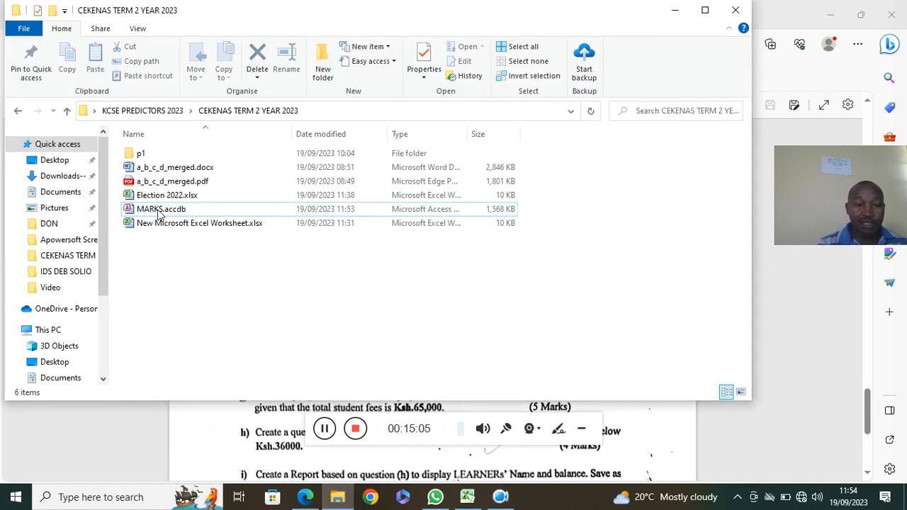
key(Delete)
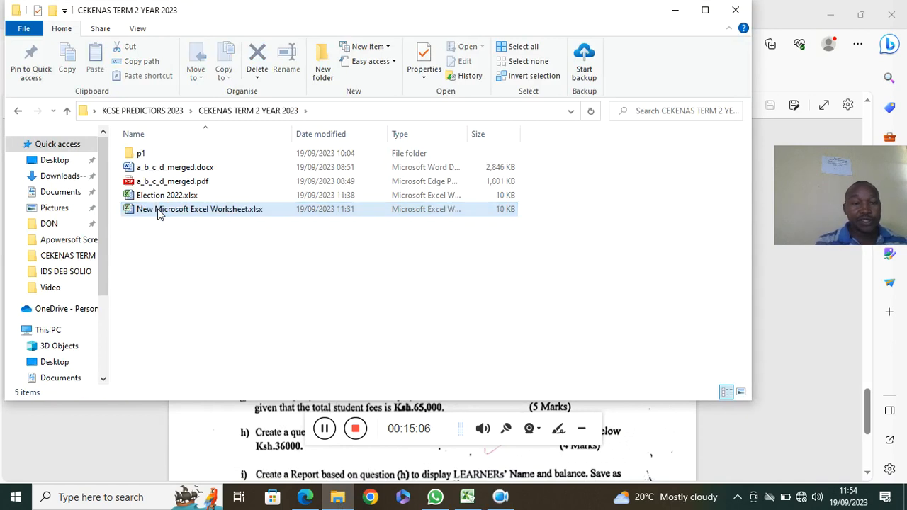
Create a new Microsoft Access database named MARKS.accdb in the CEKENAS TERM 2 YEAR 2023 folder and open it in Access
right_click(204, 252)
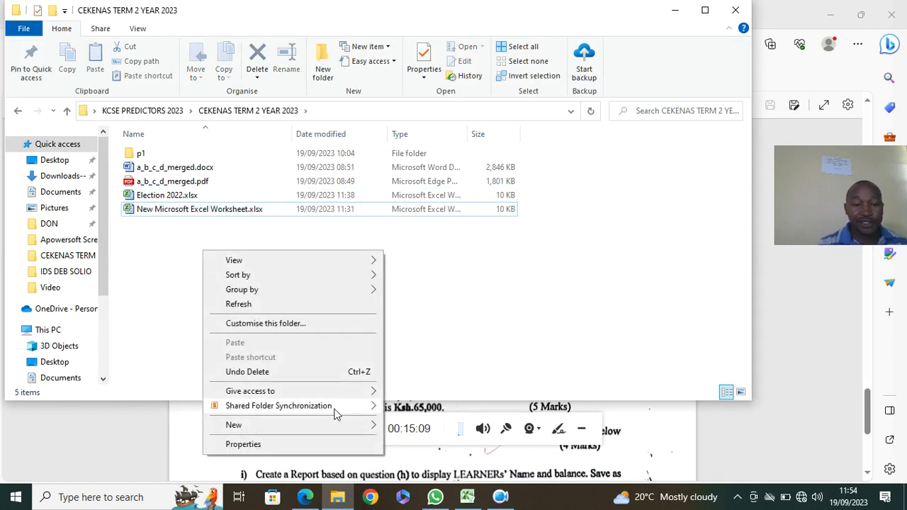
mouse_move(359, 428)
click(411, 308)
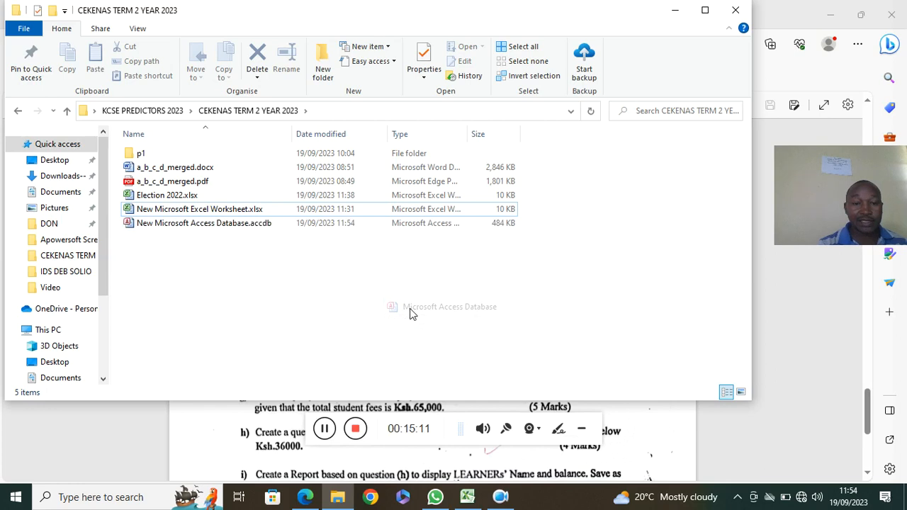
text(MARKS.accdb)
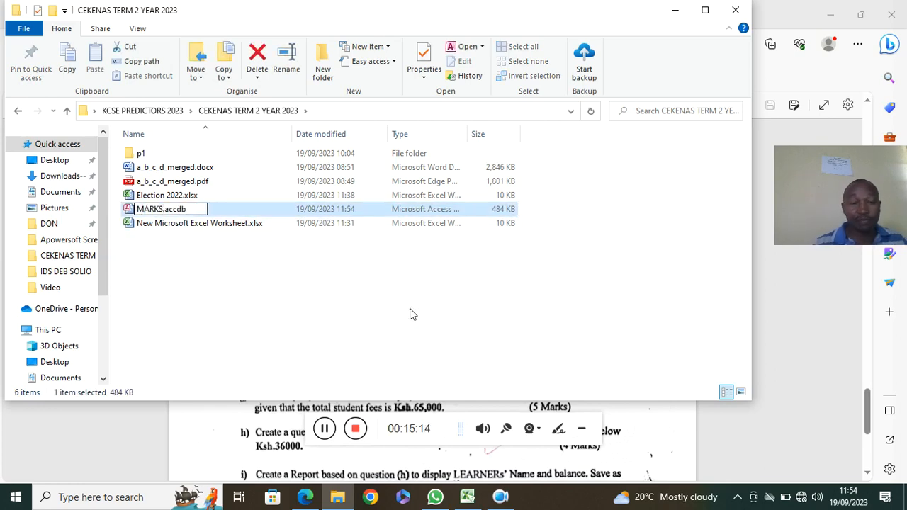
key(Return)
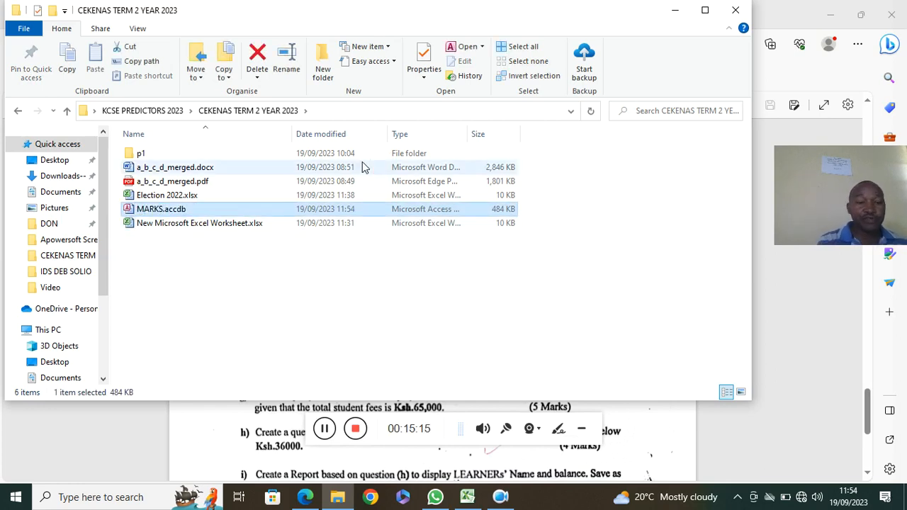
double_click(153, 212)
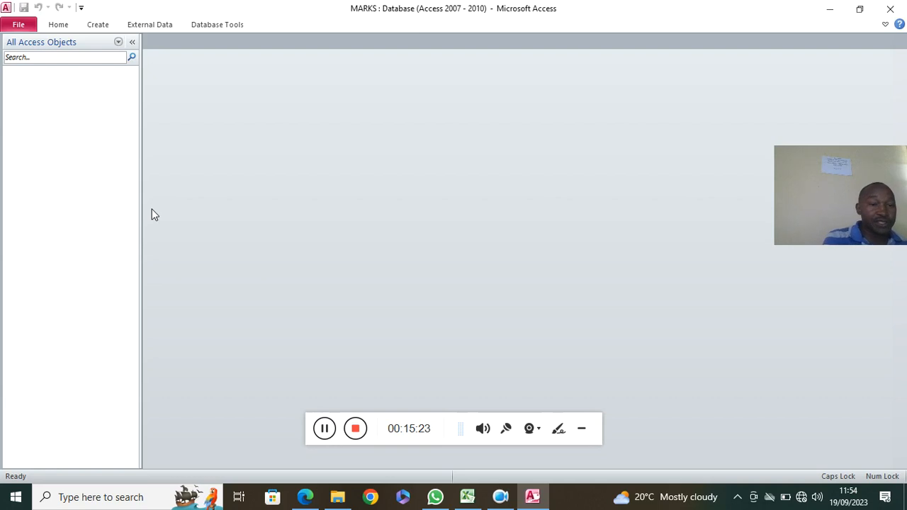
Create a new table in Design View and add LEARNER's Number as its first field, with the Text data type
click(98, 24)
click(92, 62)
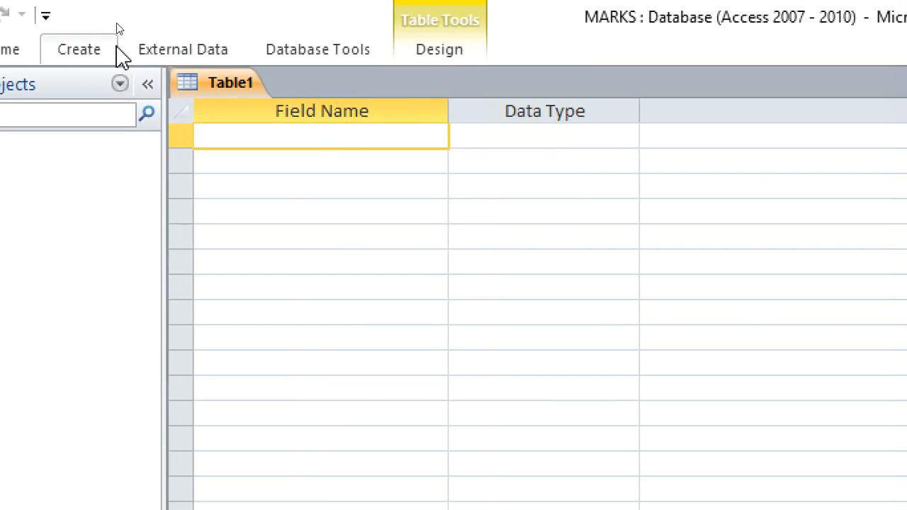
text(LEARN)
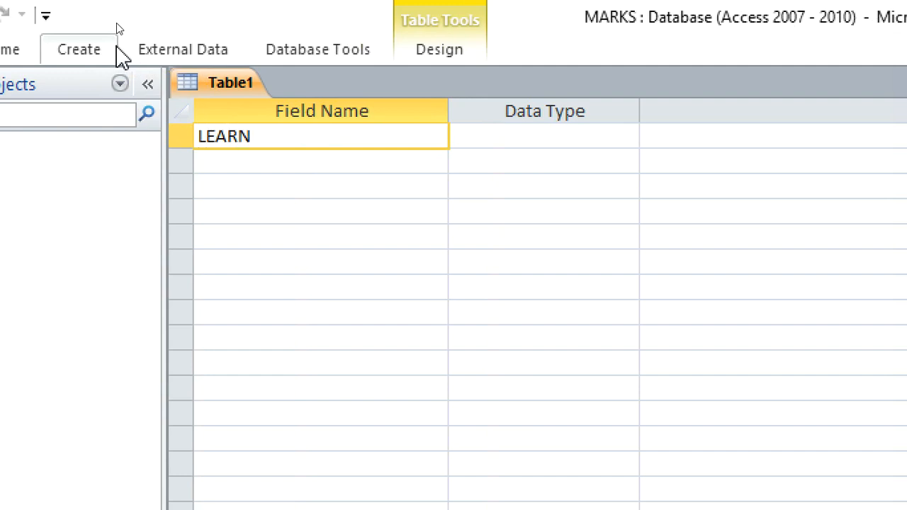
text(R)
key(BackSpace)
text(ER's Numbre)
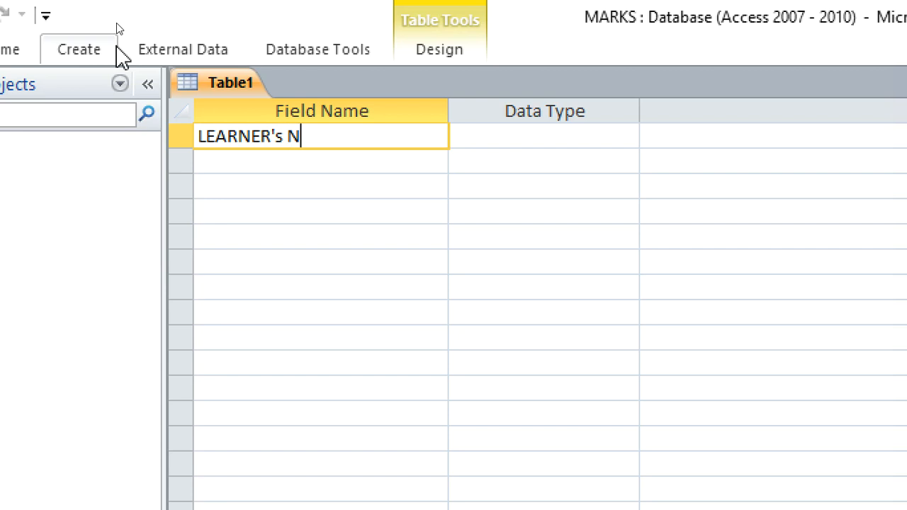
key(BackSpace)
key(BackSpace)
text(er)
key(Down)
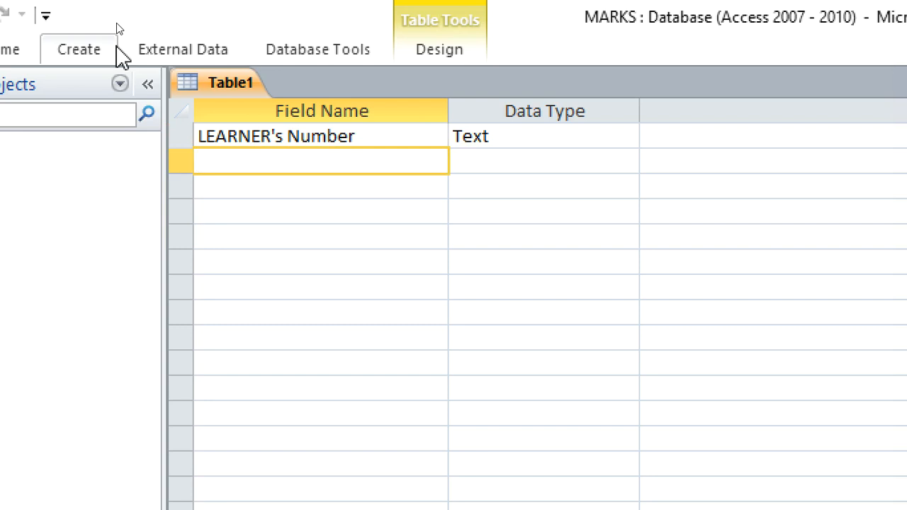
Add a second field named LearnerName with the Text data type
text(Learn)
key(BackSpace)
key(BackSpace)
key(BackSpace)
key(BackSpace)
text(earner)
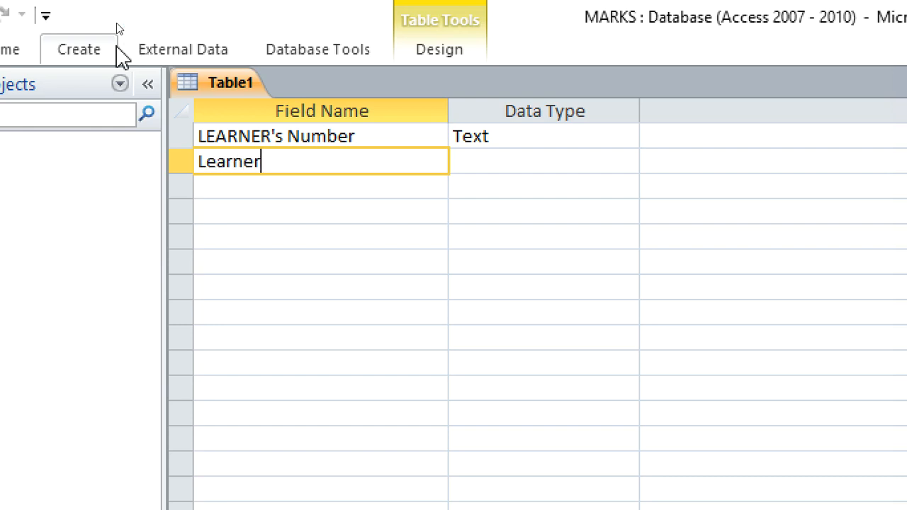
text(NAMe)
key(BackSpace)
key(BackSpace)
key(BackSpace)
text(ame)
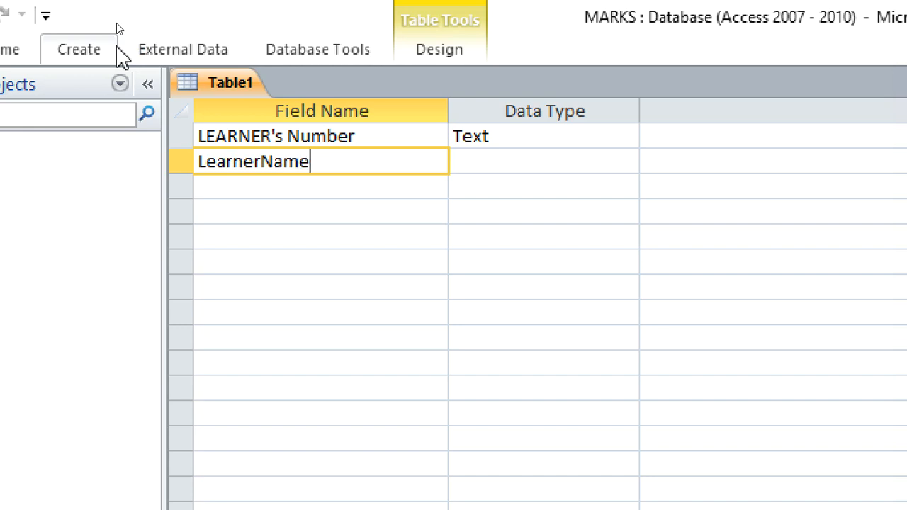
key(Down)
Add a Gender field with the Text data type and enter Student Fee Paid as the fourth field name
text(Gender)
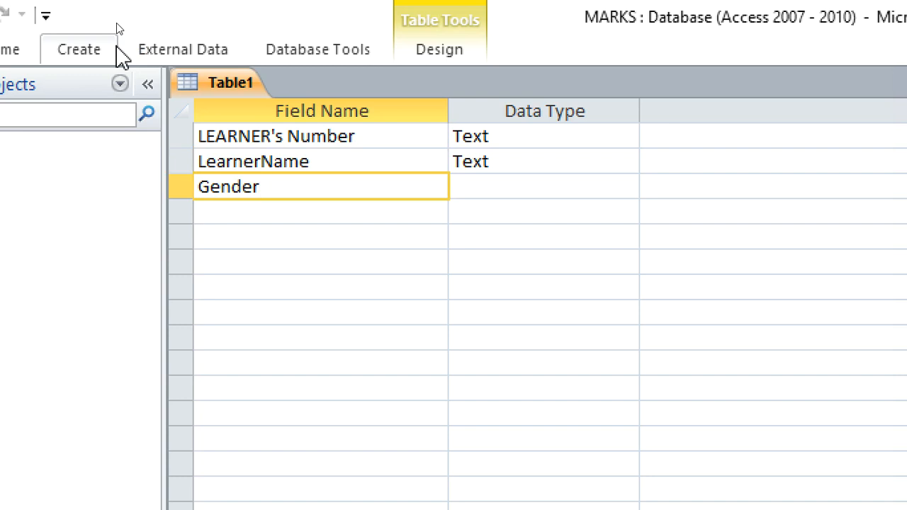
key(Down)
text(Stud)
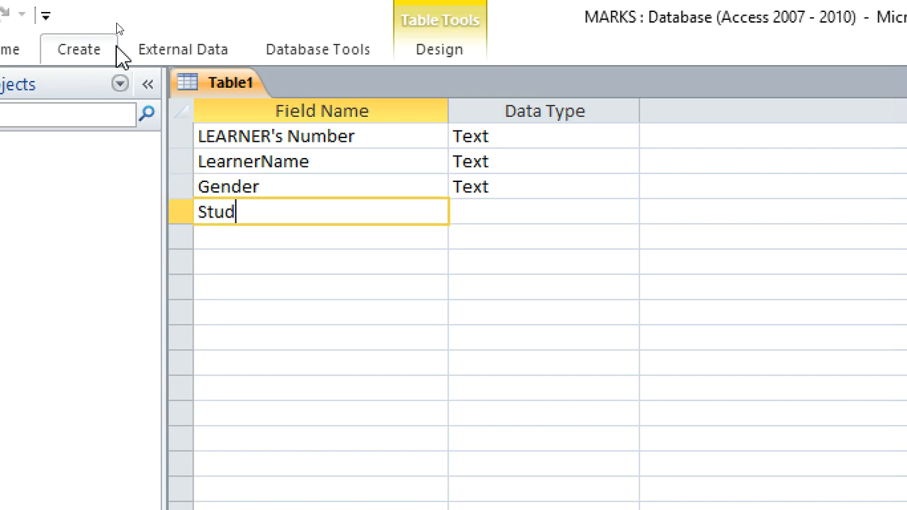
text(ent Fee P)
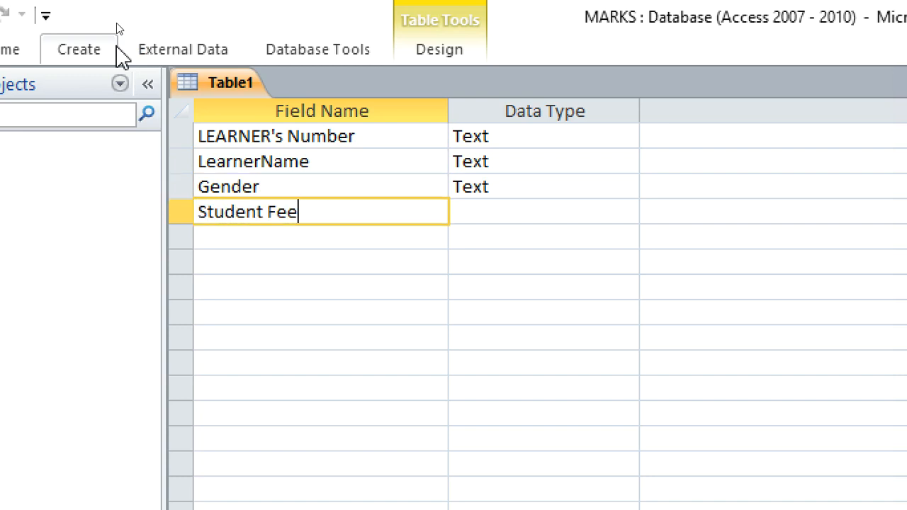
text(aid)
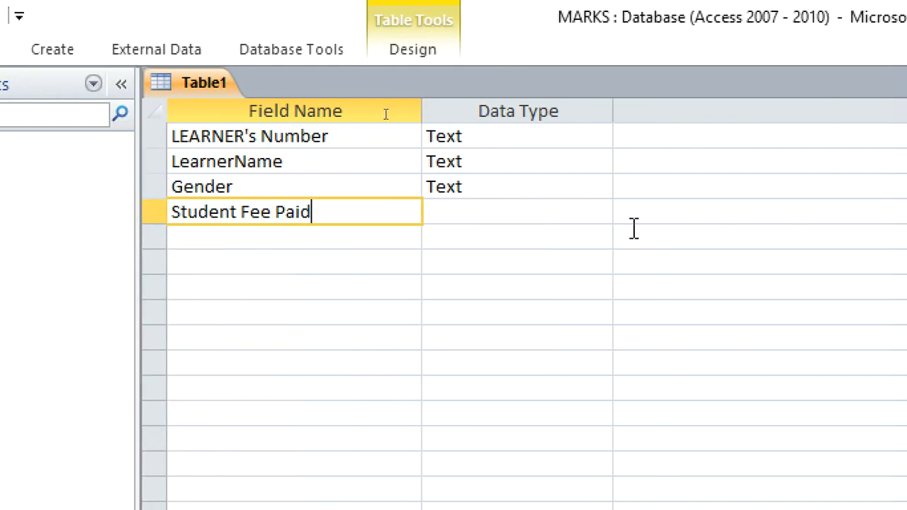
Make the Gender field a lookup field with the typed-in values M and F using the Lookup Wizard
click(476, 187)
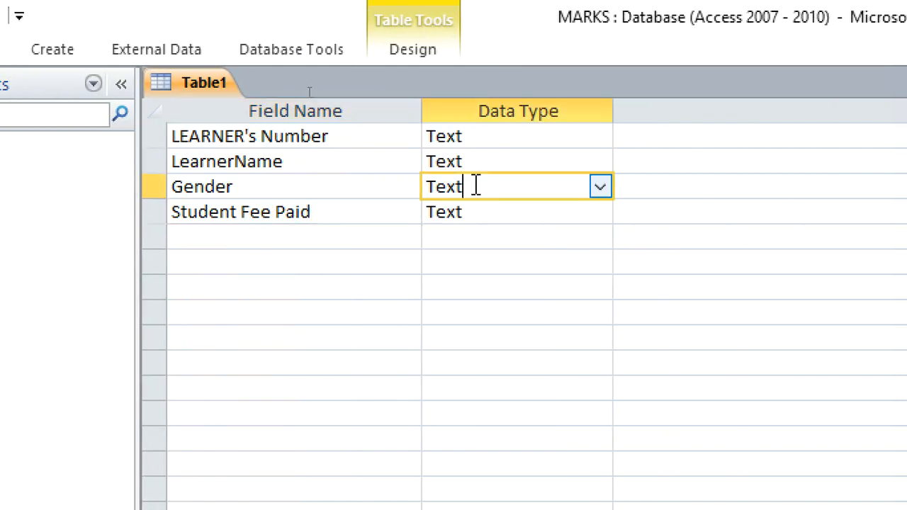
click(599, 187)
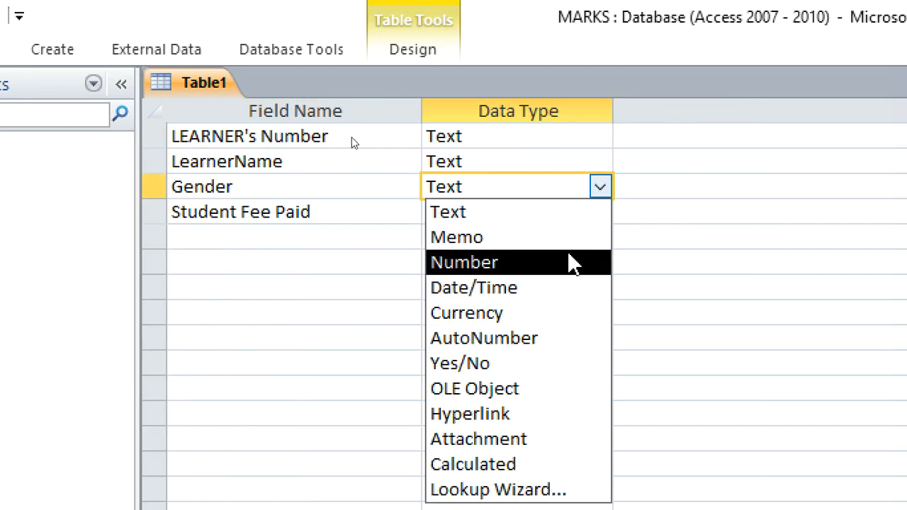
click(533, 432)
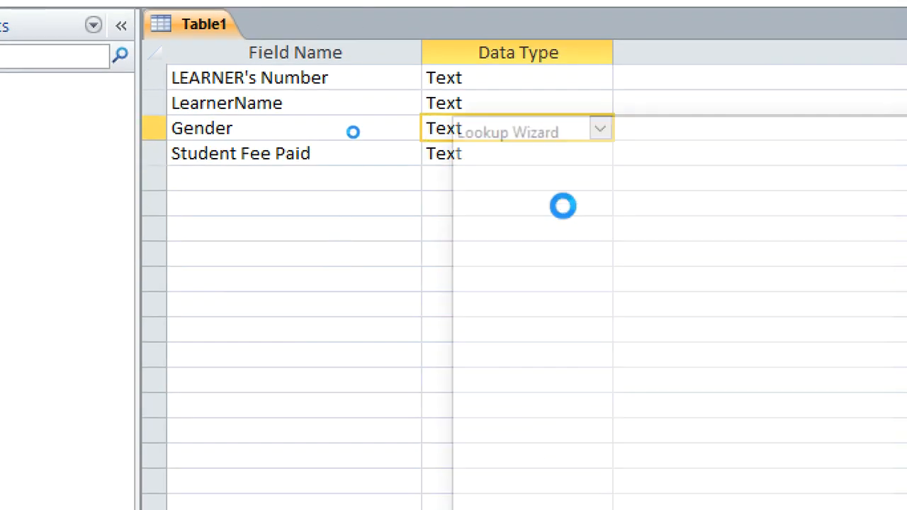
drag(550, 133, 177, 85)
click(291, 260)
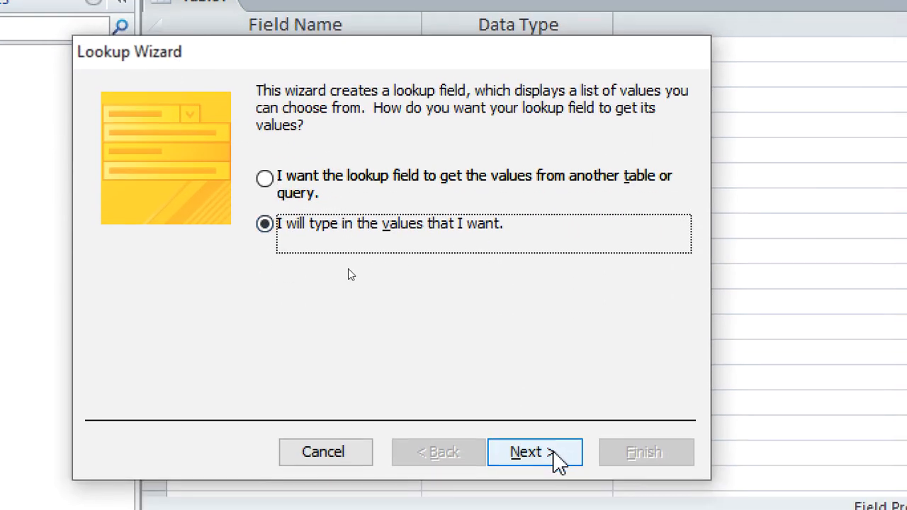
click(546, 485)
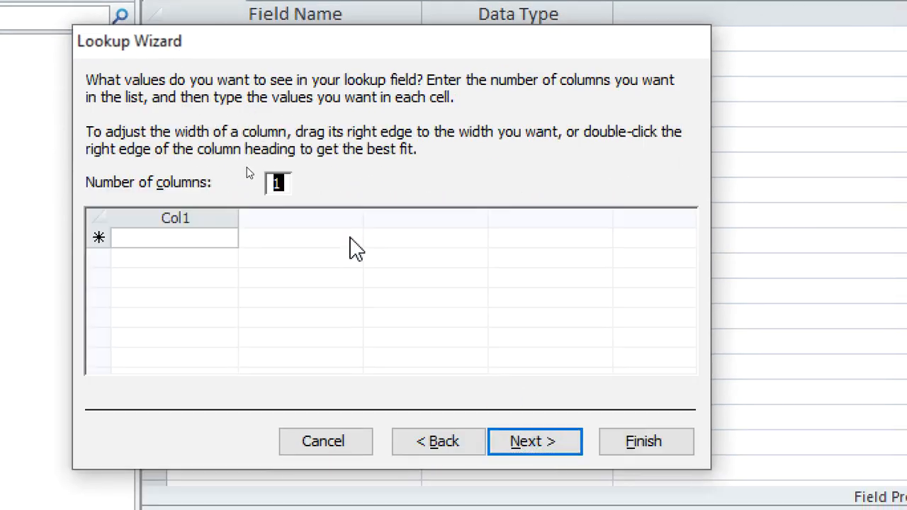
click(247, 238)
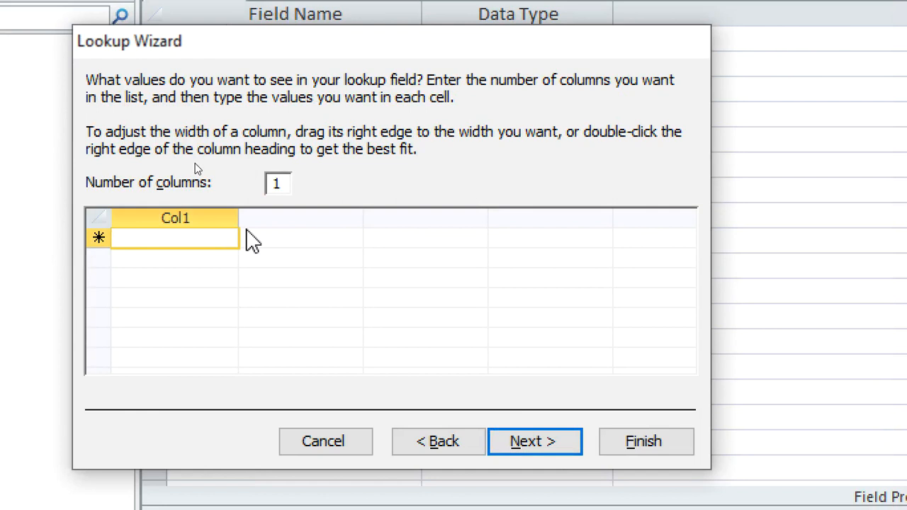
text(M)
key(Tab)
text(F)
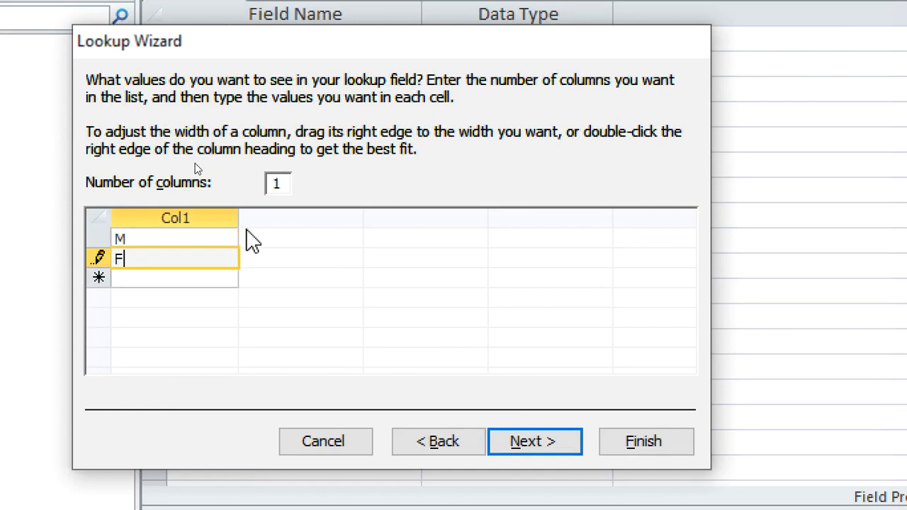
click(644, 441)
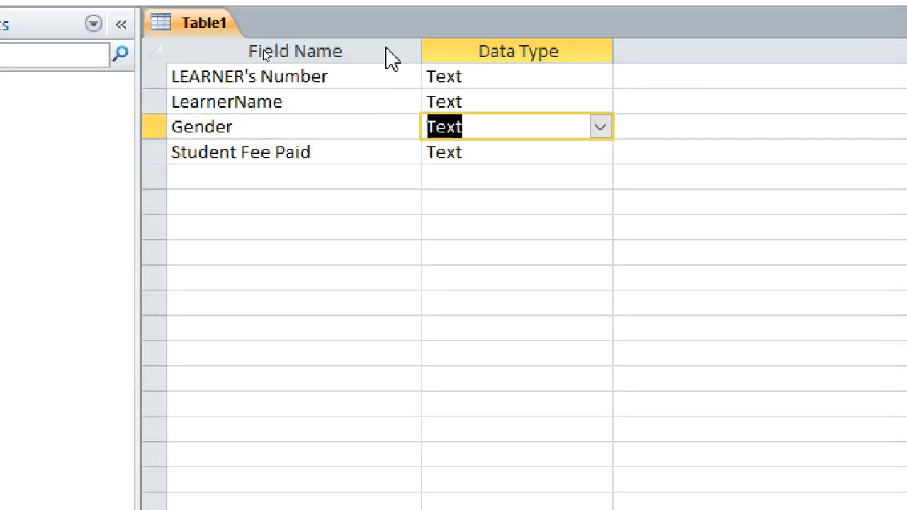
Set the Student Fee Paid field's data type to Currency and make LEARNER's Number the primary key
click(475, 210)
text(mo)
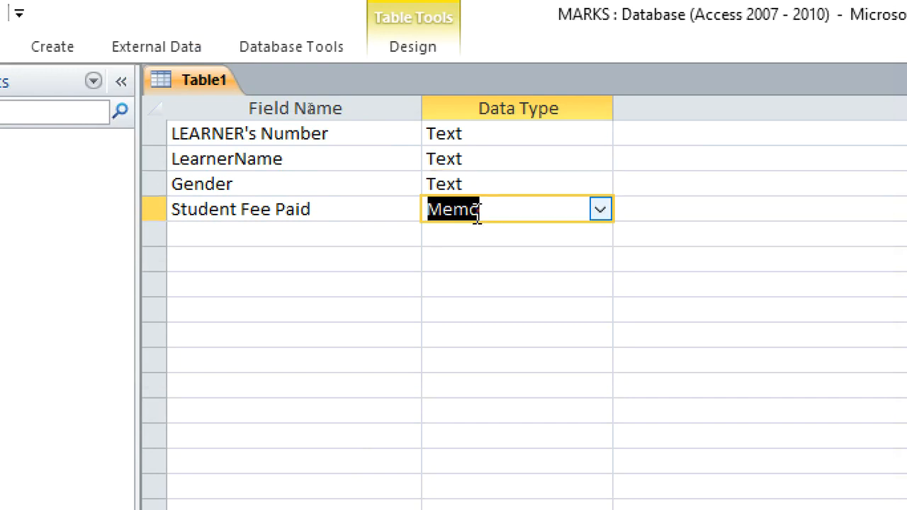
text(cy)
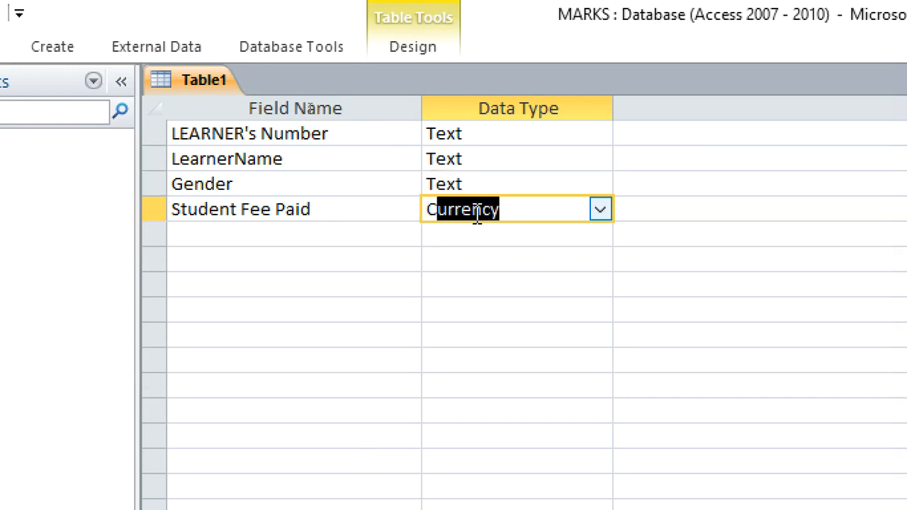
right_click(310, 135)
click(381, 153)
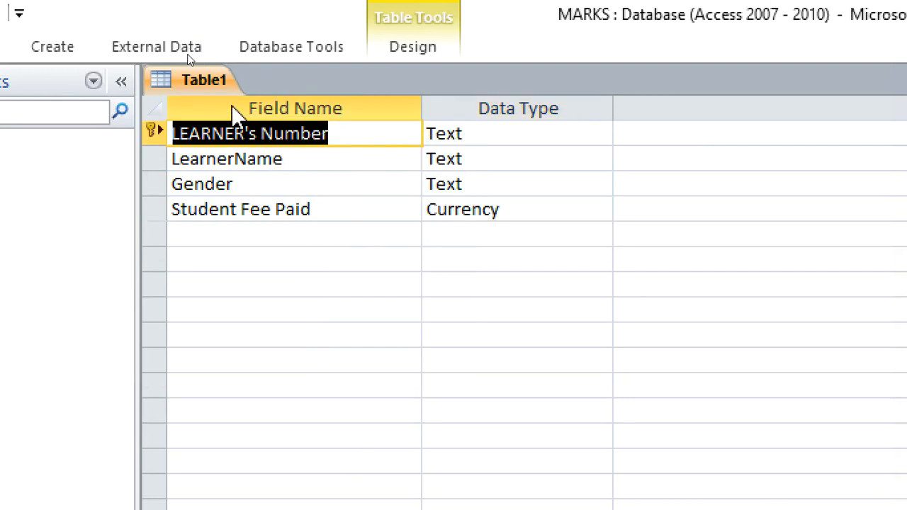
Save the table as LEARNERS TABLE and close it
right_click(205, 82)
click(245, 102)
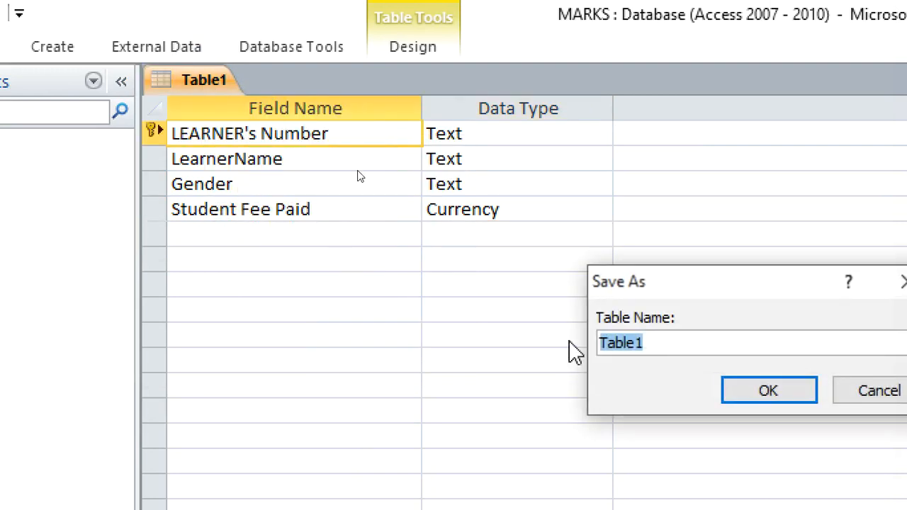
drag(638, 288, 406, 269)
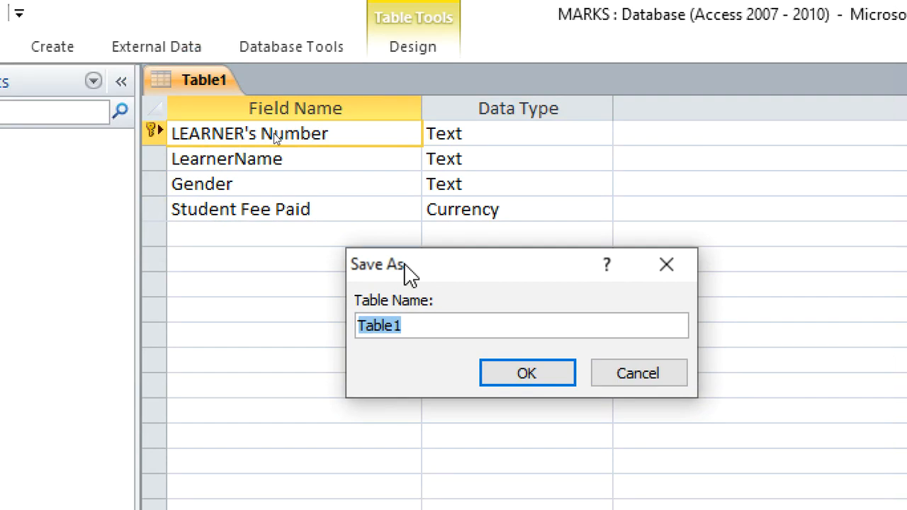
text(LE)
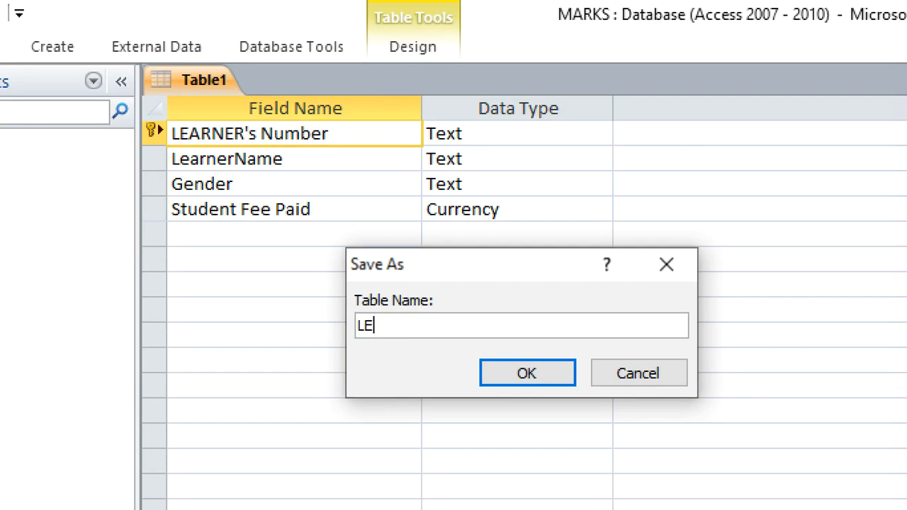
text(ARNERS TABLE)
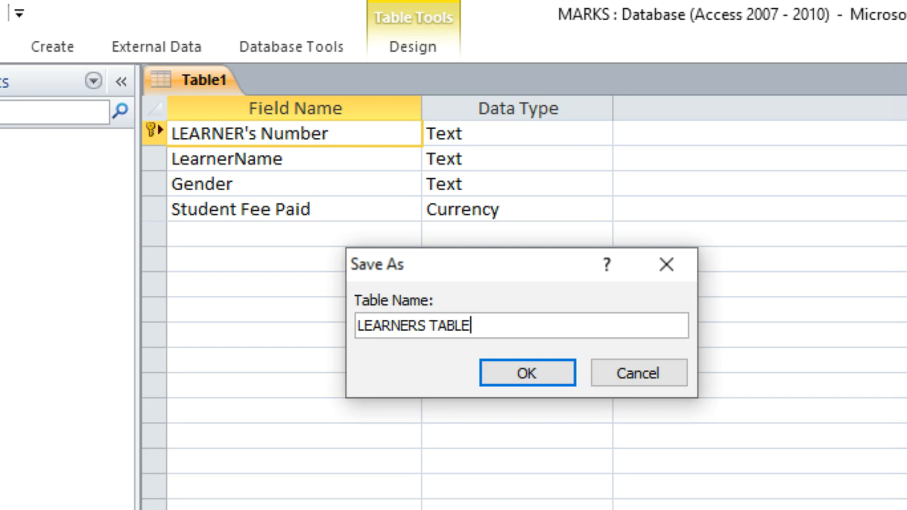
key(Return)
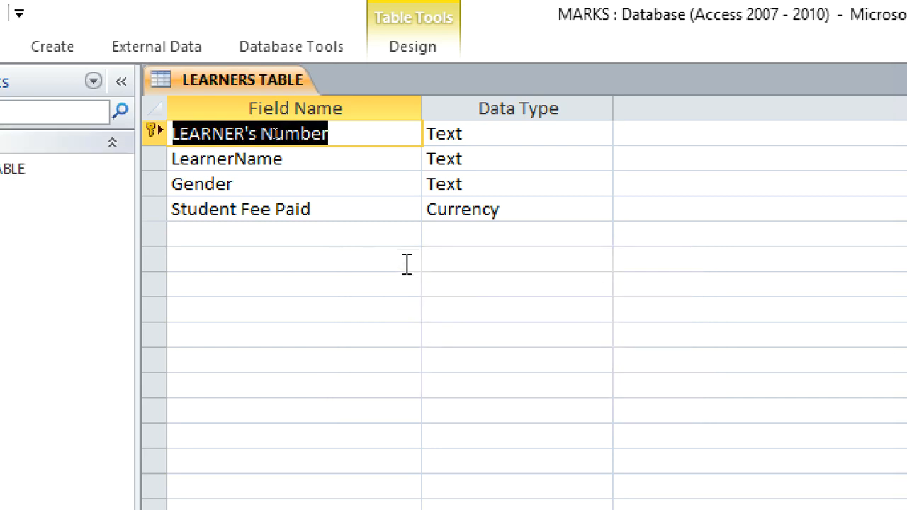
right_click(167, 84)
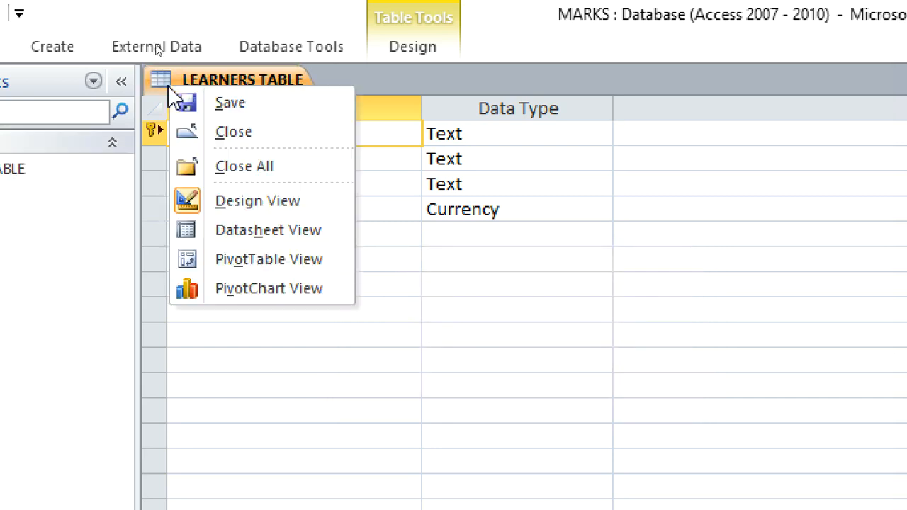
click(246, 136)
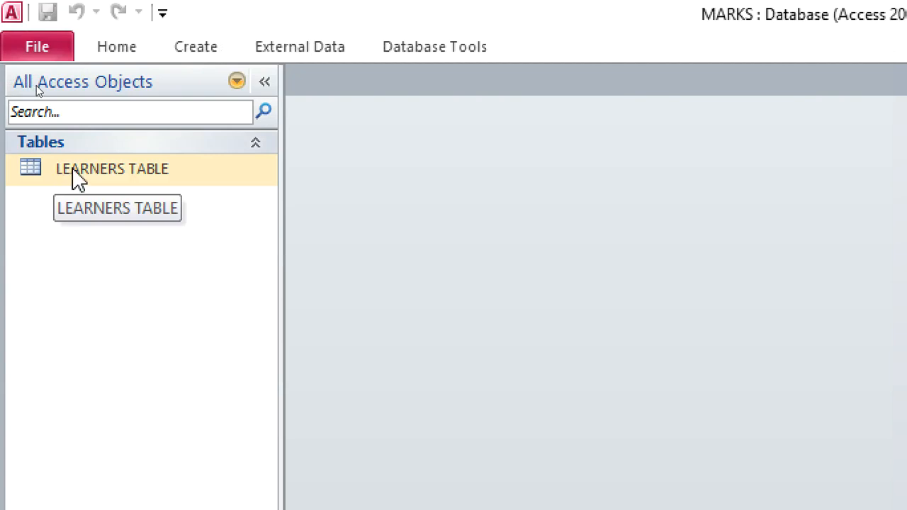
Create a new table in Design View and name its first field Monitor's Number
click(177, 50)
click(177, 92)
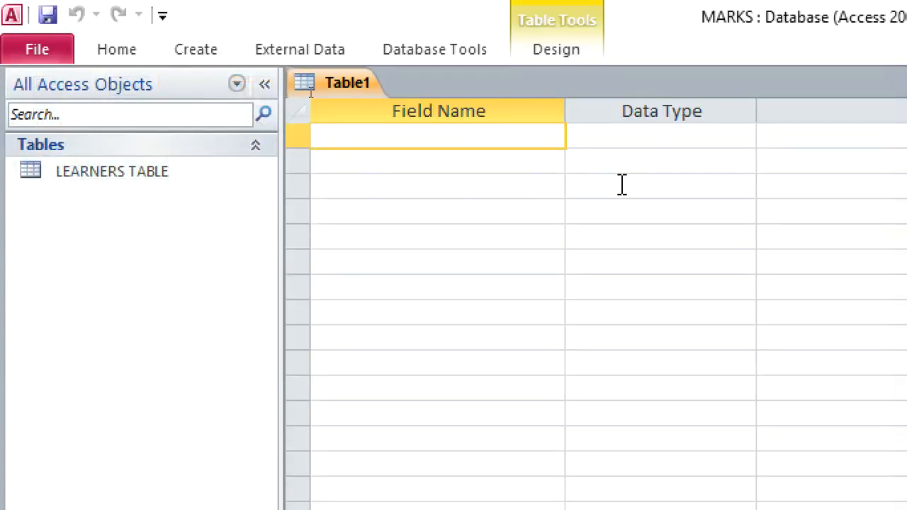
text(m)
key(BackSpace)
text(mO)
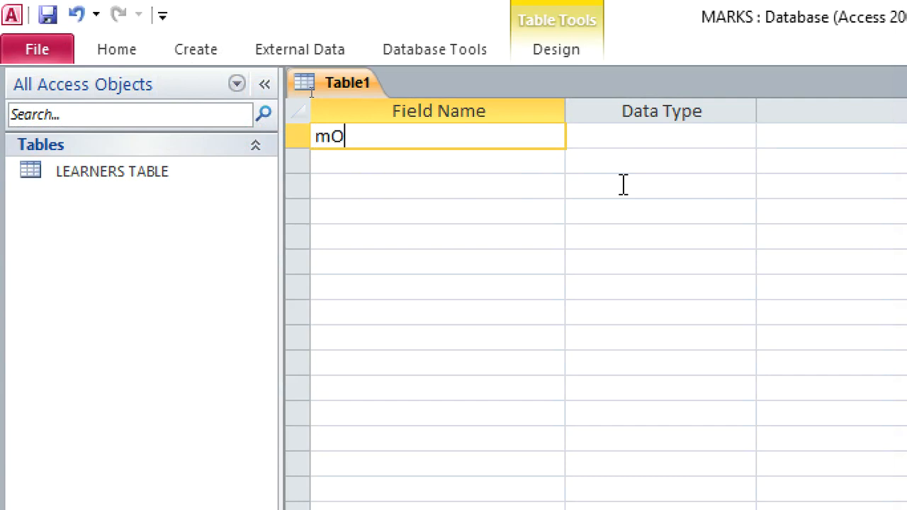
key(BackSpace)
key(BackSpace)
text(Monit)
key(BackSpace)
text(itor)
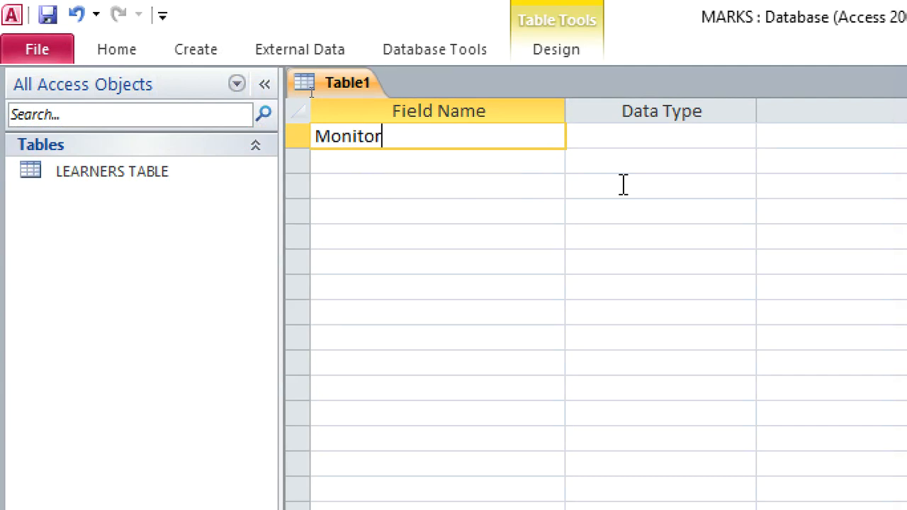
text('s Number)
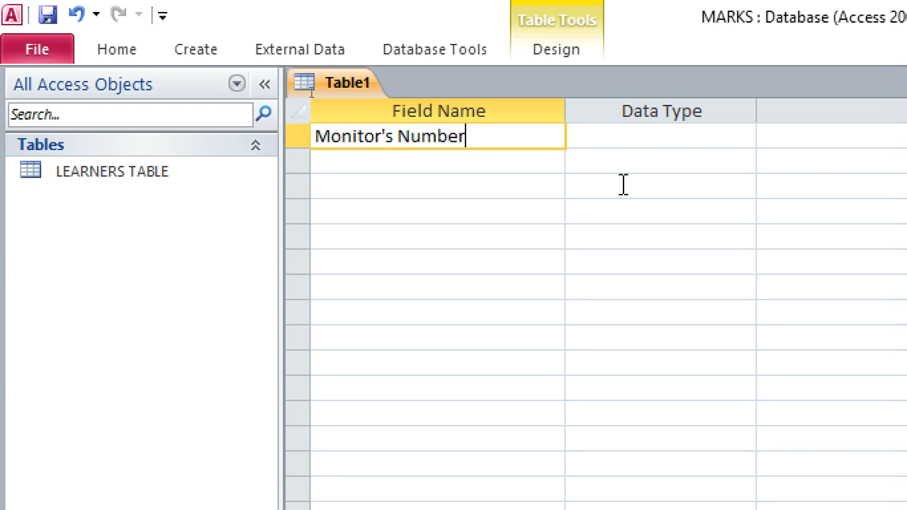
Add the text fields Monitor's Name and Section, and make Monitor's Number the primary key
key(Down)
text(Monitor)
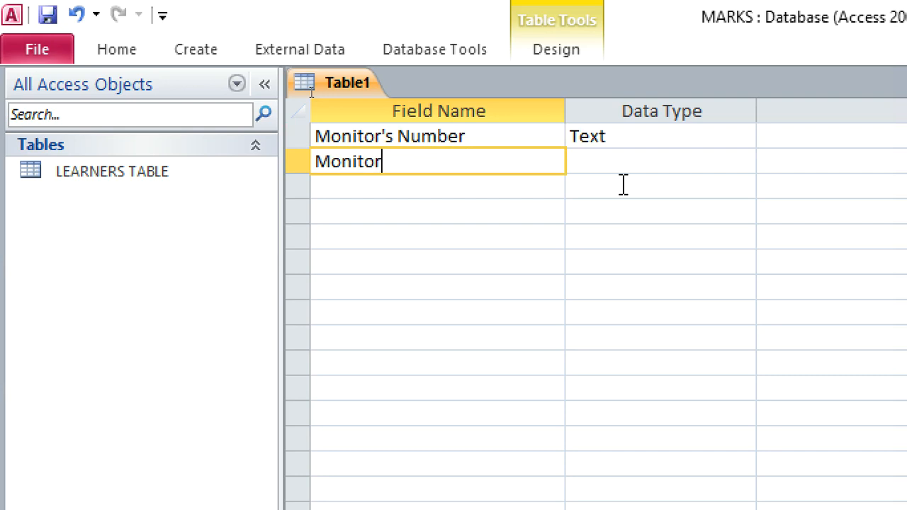
text('s Name)
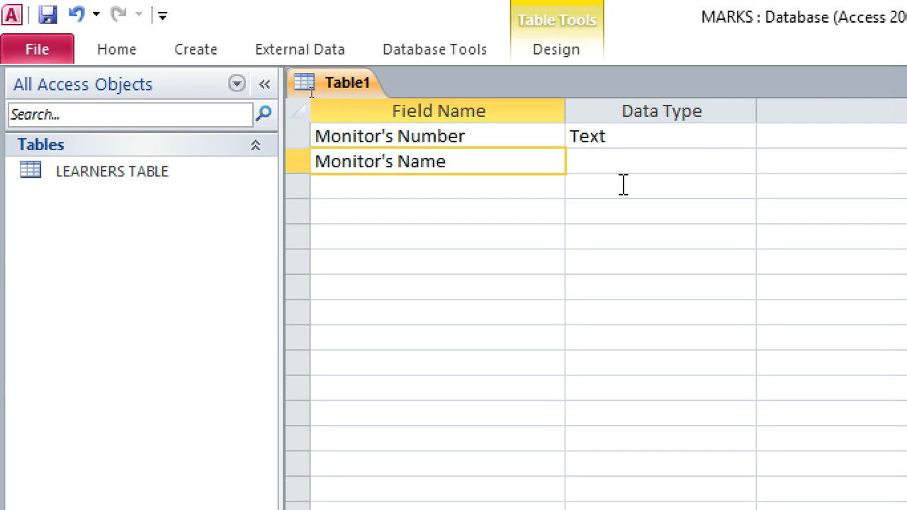
key(Down)
text(Section)
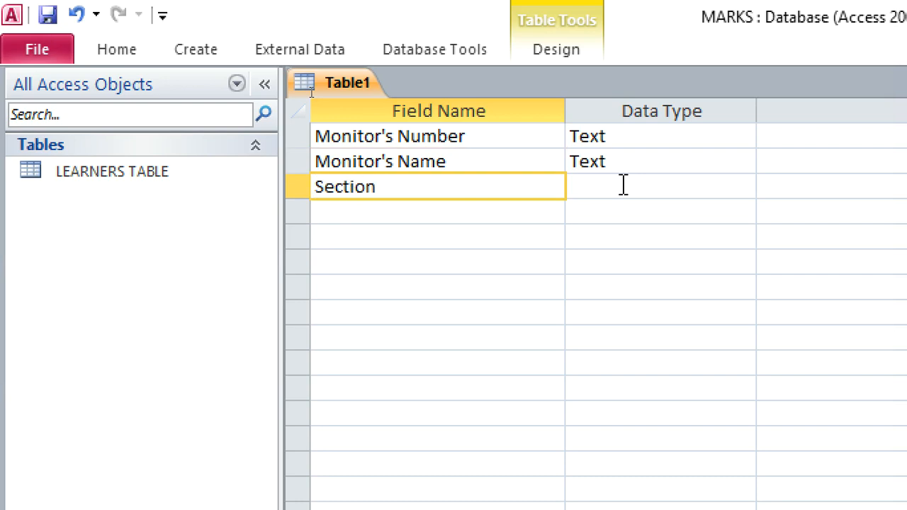
click(616, 187)
right_click(456, 142)
click(479, 161)
Save the new table as MONITOR'S TABLE
right_click(338, 86)
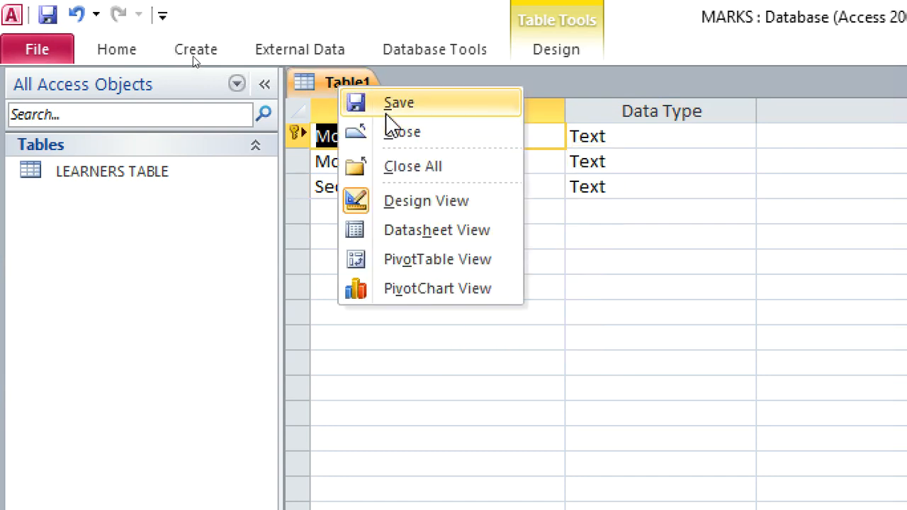
click(386, 105)
drag(787, 264, 355, 266)
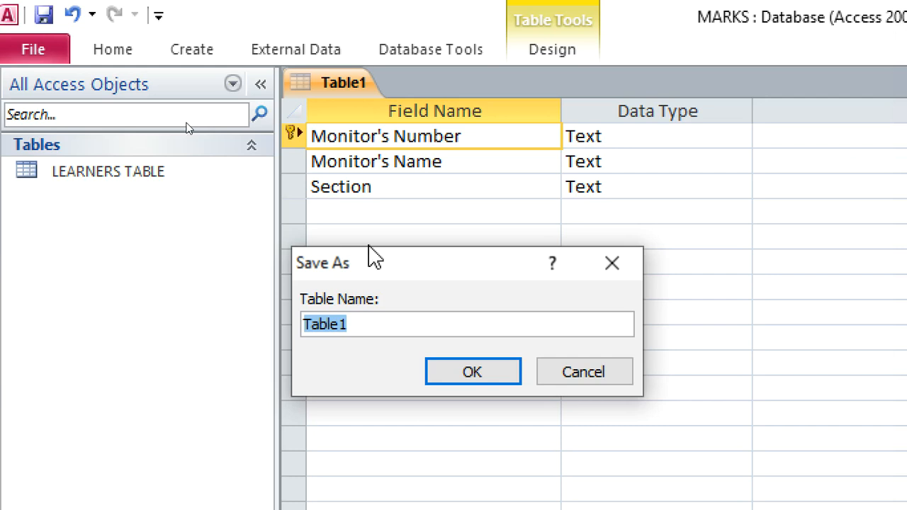
text(m)
key(BackSpace)
text(n)
key(BackSpace)
text(m)
key(BackSpace)
text(MONITOR)
text(S)
text('S TaB)
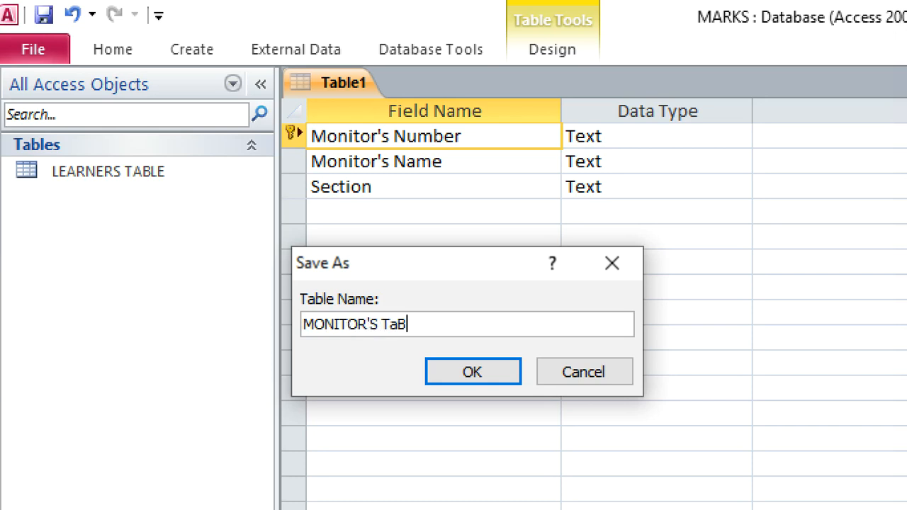
key(BackSpace)
text(ABBL)
key(BackSpace)
key(BackSpace)
text(LE)
key(Return)
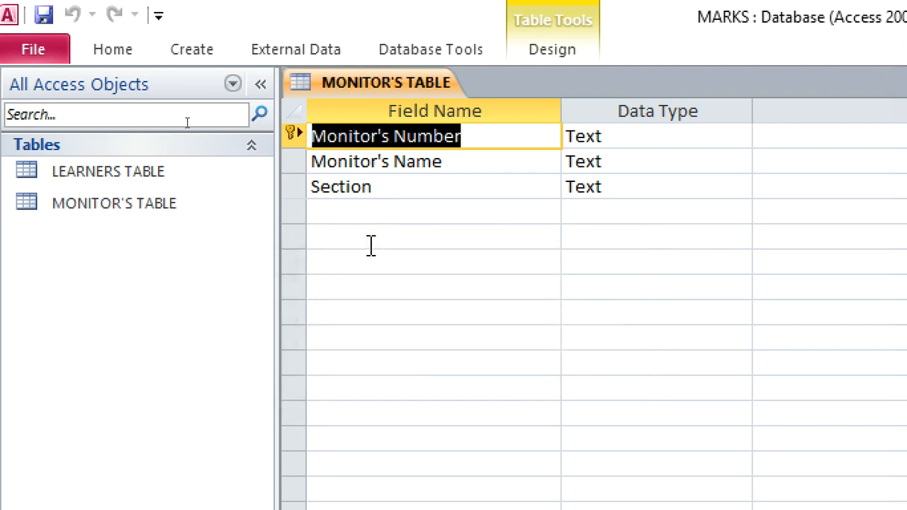
Rename LEARNERS TABLE to LEARNER'S TABLE in the database's list of tables
click(105, 177)
right_click(104, 177)
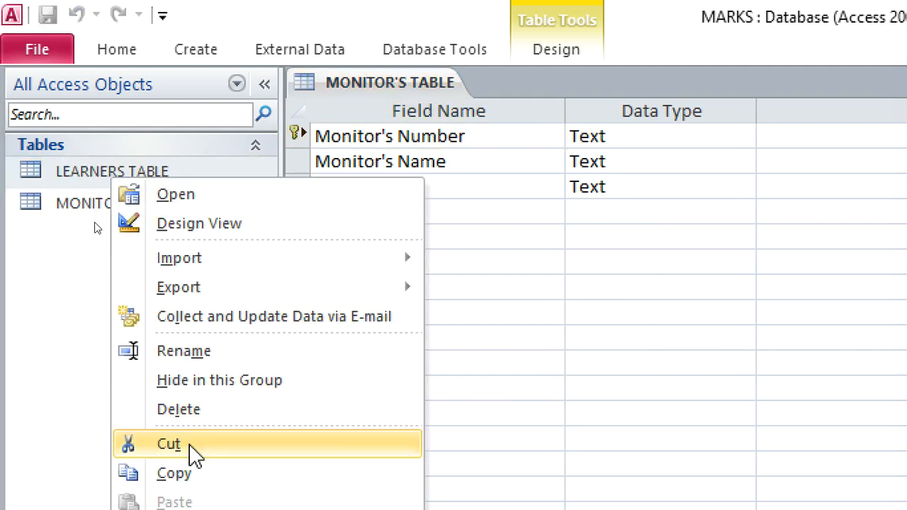
click(186, 353)
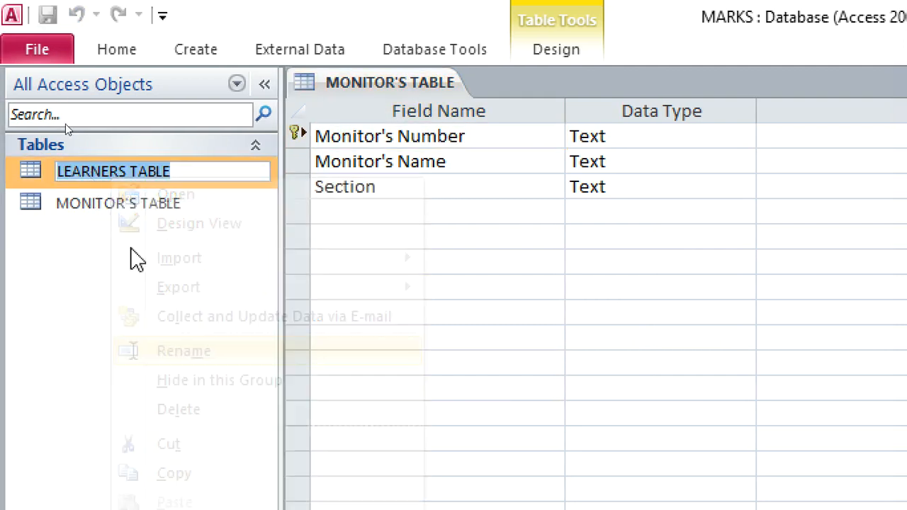
click(125, 163)
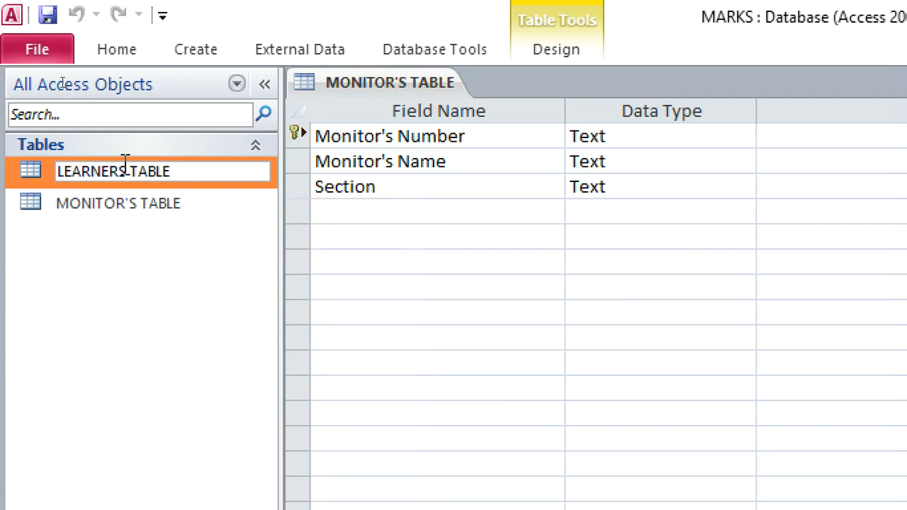
text(')
click(92, 211)
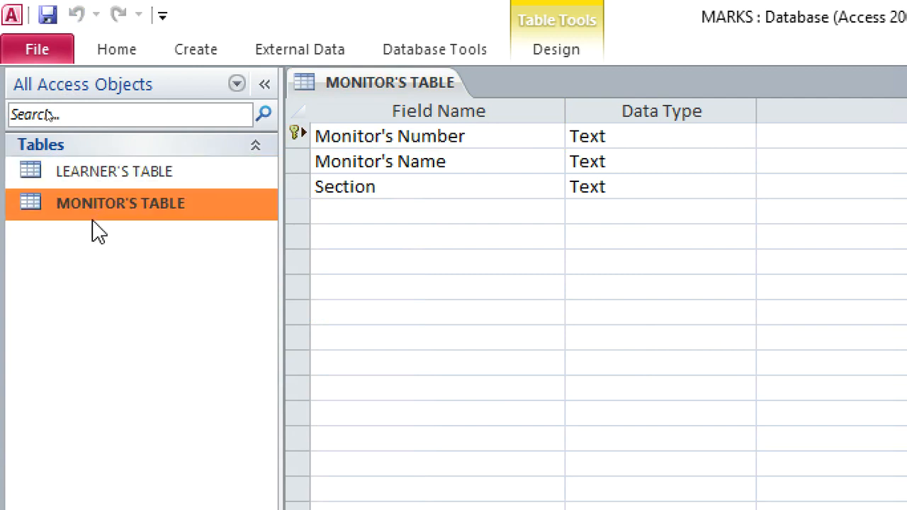
Create another table in Design View and name its first field Monitoring Number
click(186, 56)
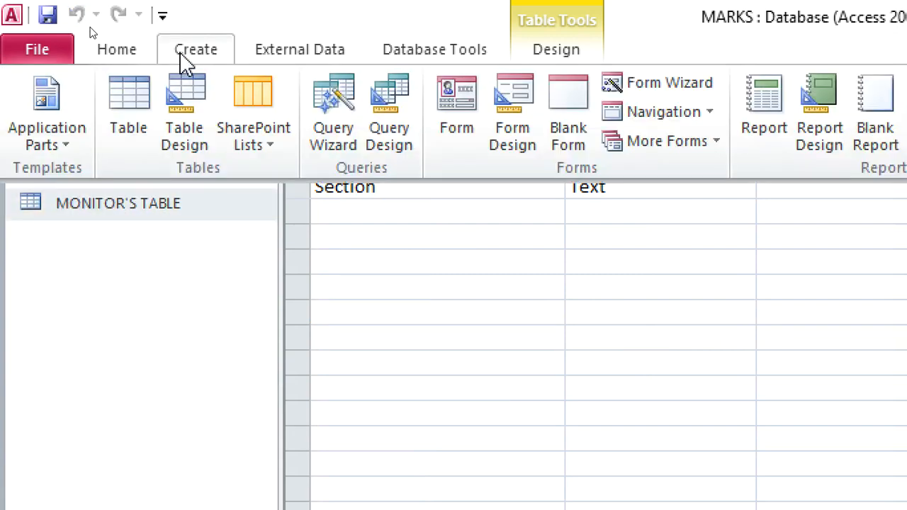
click(192, 102)
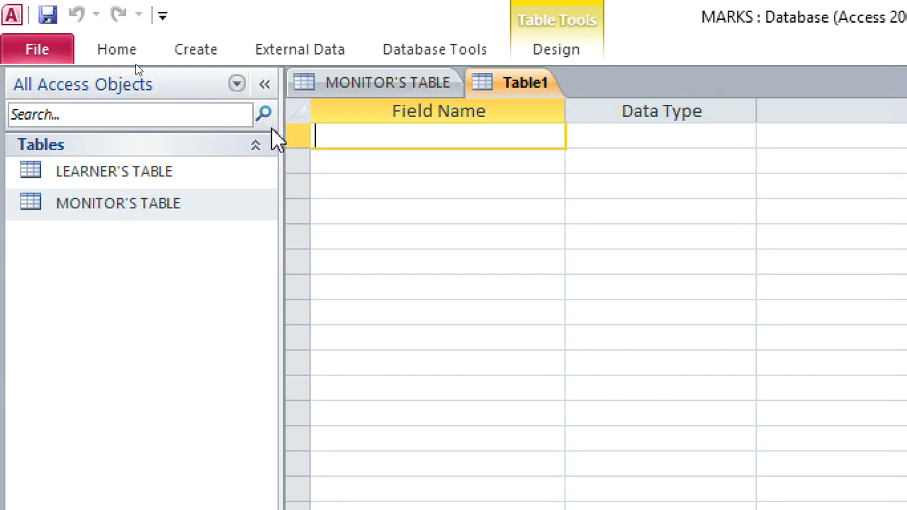
text(MON)
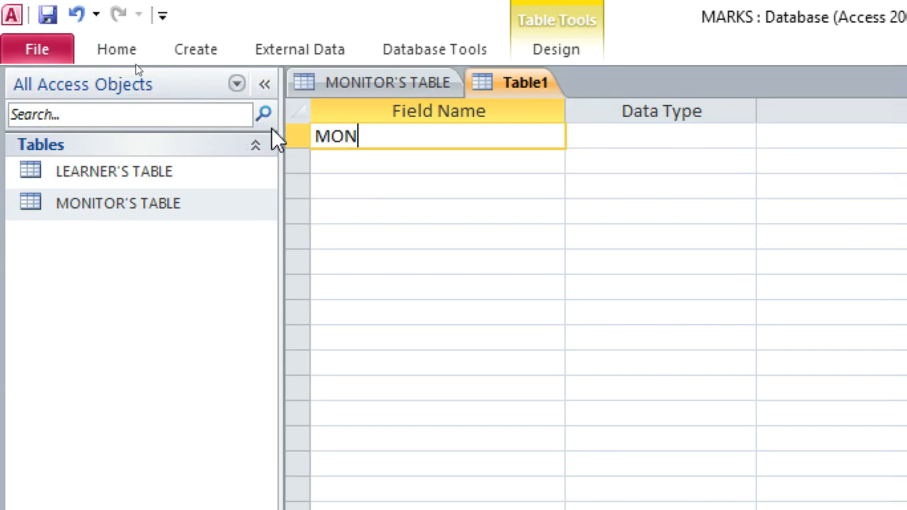
key(BackSpace)
key(BackSpace)
text(ontr)
key(BackSpace)
key(BackSpace)
text(itori)
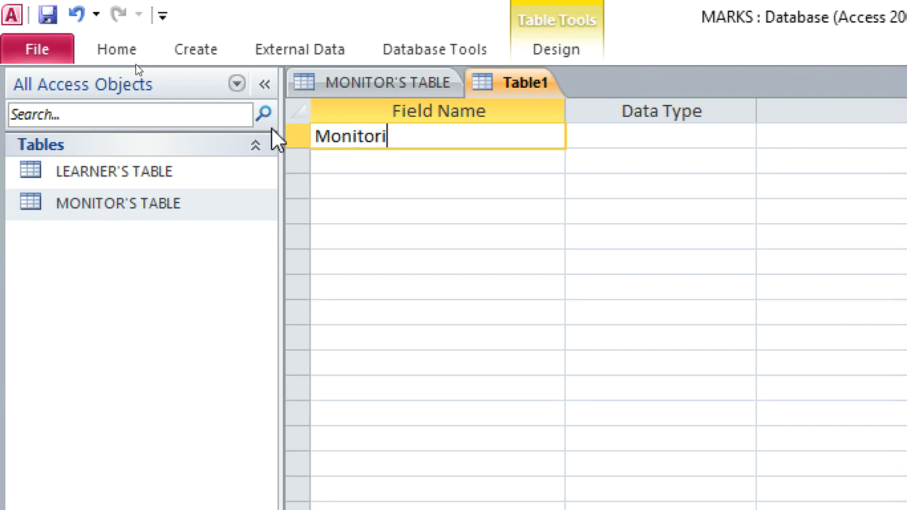
text(ng Number)
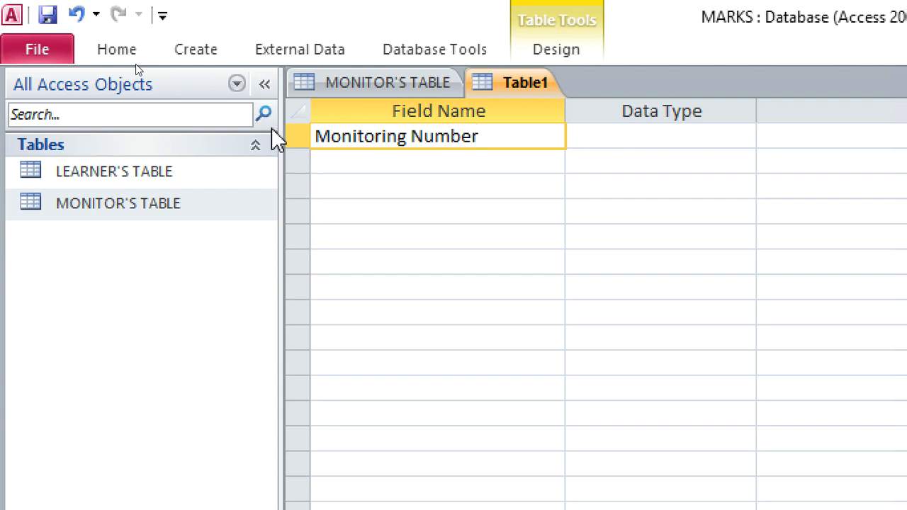
Add the fields Monitoring Date and LEARNER Number to the new table, keeping the Text data type
key(Down)
text(M)
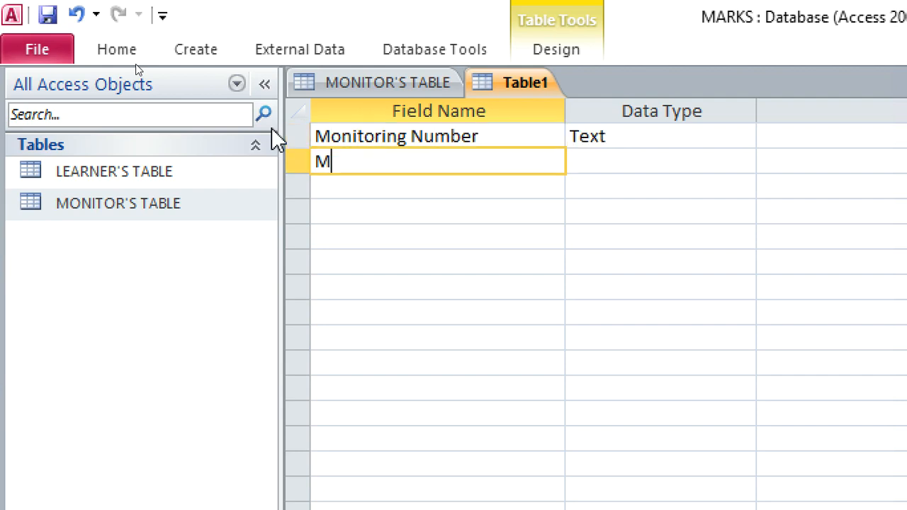
text(onitoring Date)
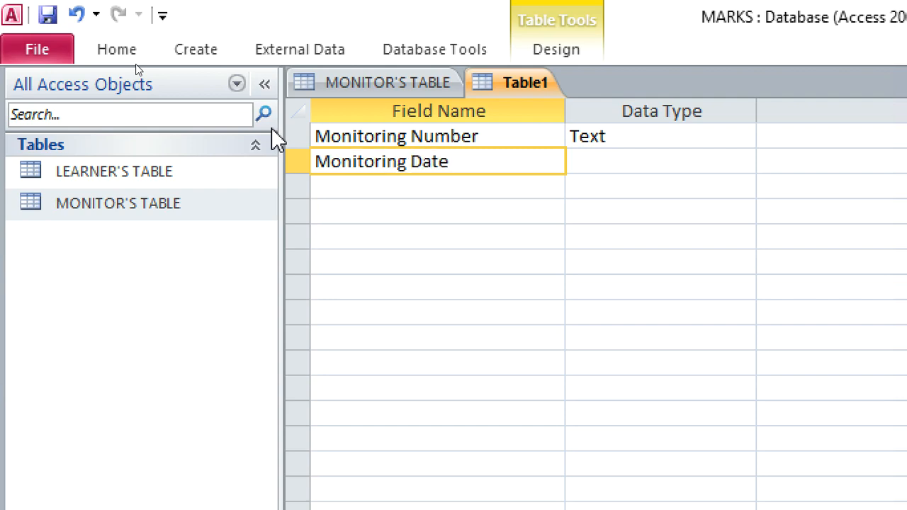
key(Return)
text(LEARN)
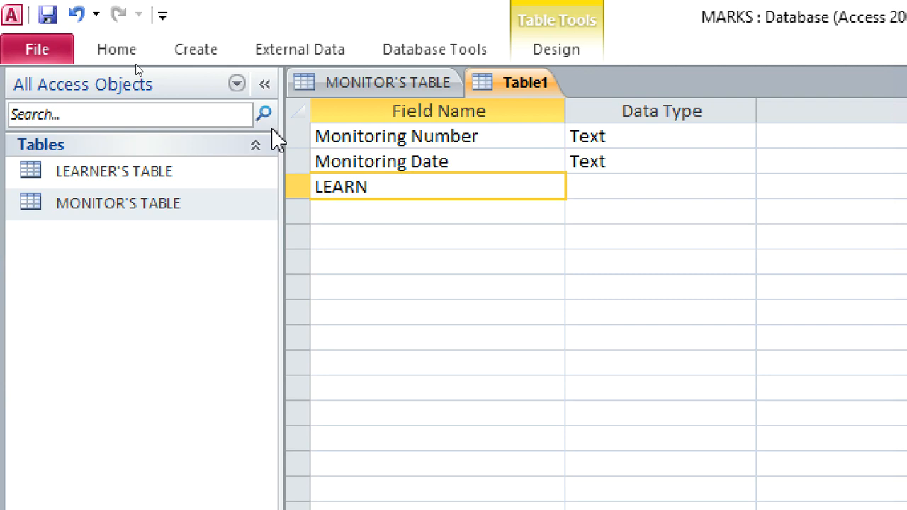
key(BackSpace)
text(R)
key(BackSpace)
text(NER B)
key(BackSpace)
text(Number)
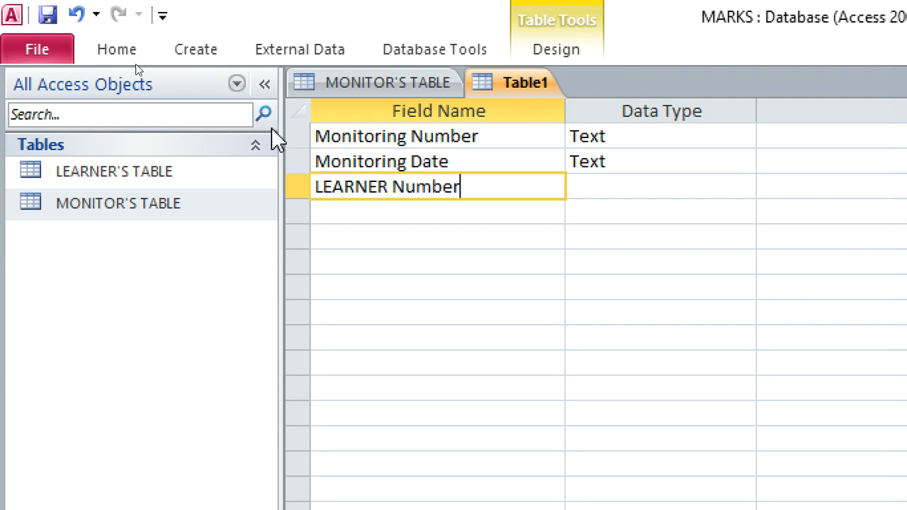
Add the text fields Monitor Number and Subject Name, and make Monitoring Number the primary key
key(Down)
text(Mo)
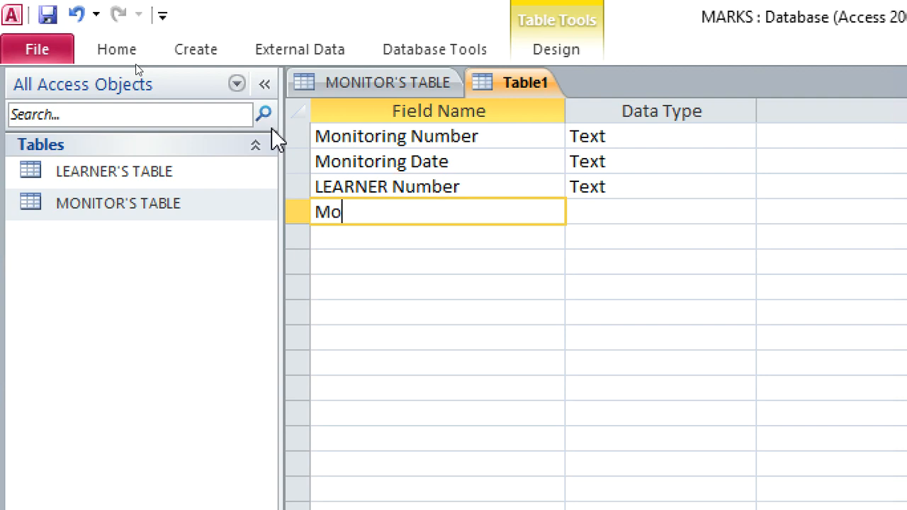
text(nitor Number)
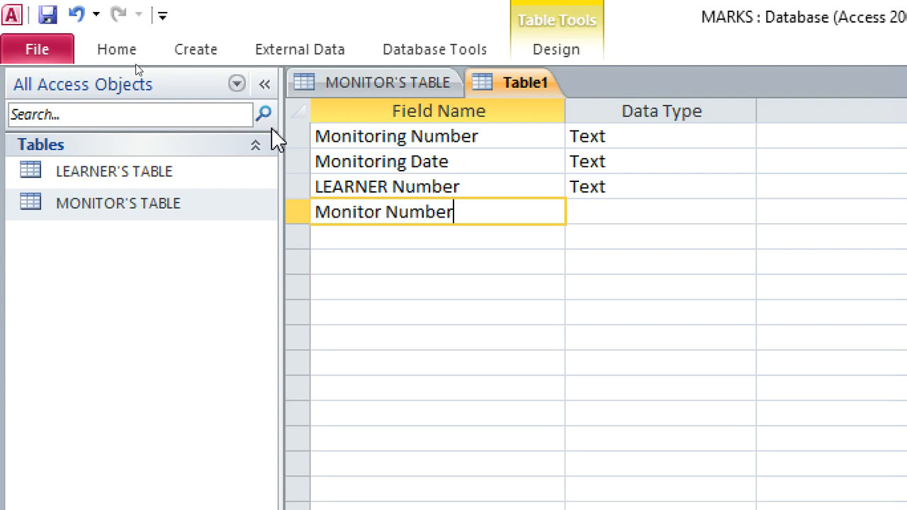
key(Down)
text(Subject Name)
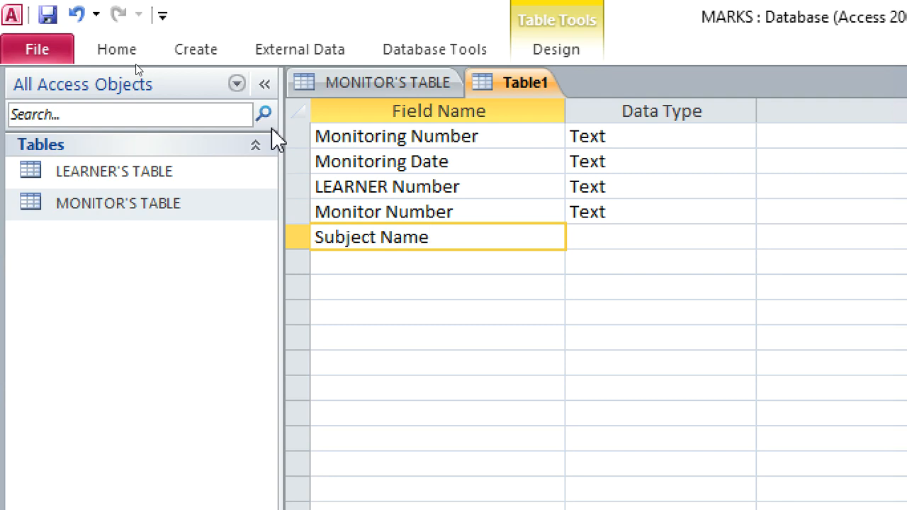
right_click(388, 138)
click(431, 156)
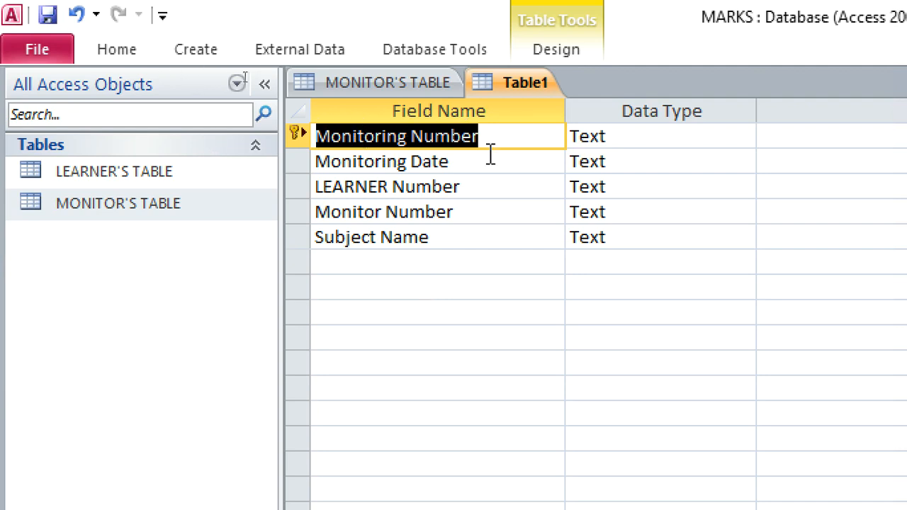
Save the new table as MONITORING'S TABLE and close the open table designs
right_click(501, 79)
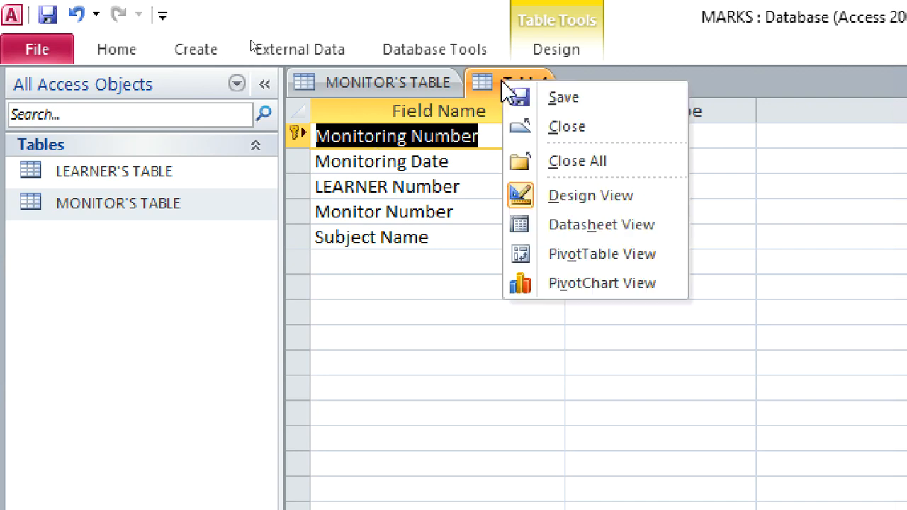
click(560, 99)
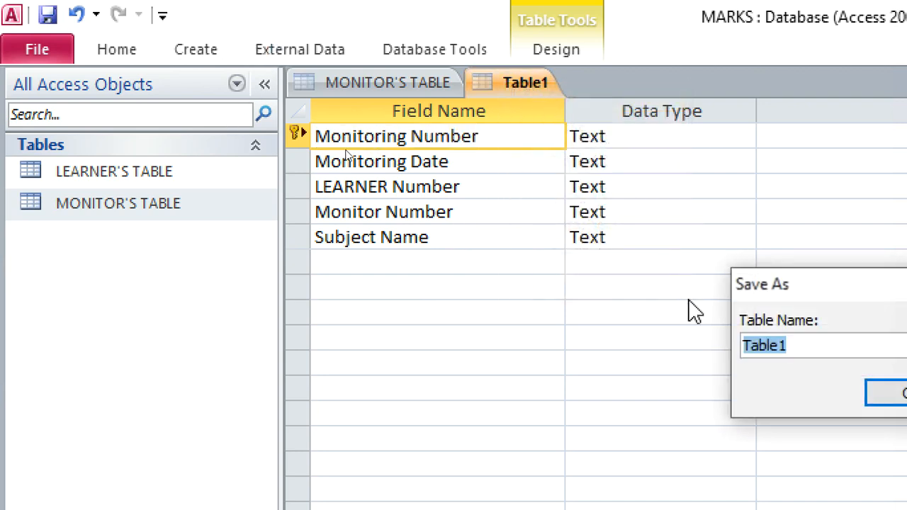
drag(865, 305, 608, 297)
drag(533, 298, 434, 287)
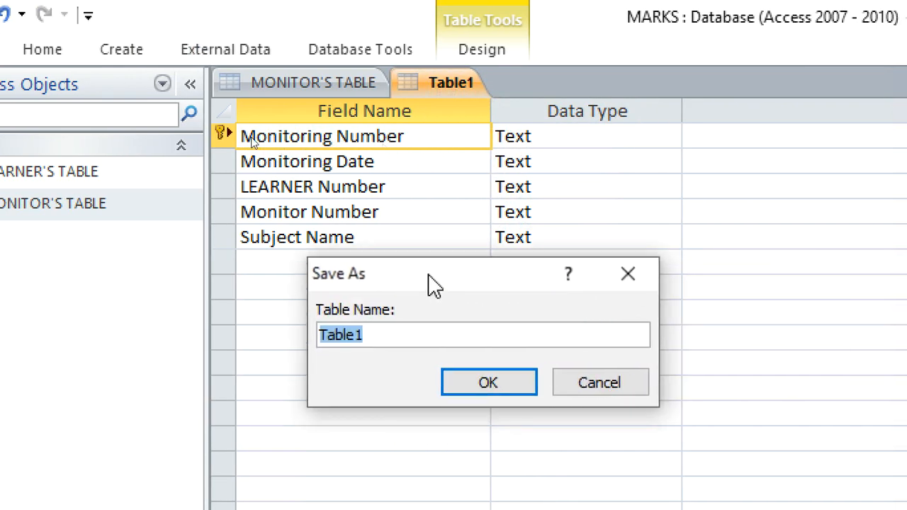
text(monitori)
key(BackSpace)
key(BackSpace)
key(BackSpace)
key(BackSpace)
key(BackSpace)
key(BackSpace)
key(BackSpace)
key(BackSpace)
text(MONITORING'S )
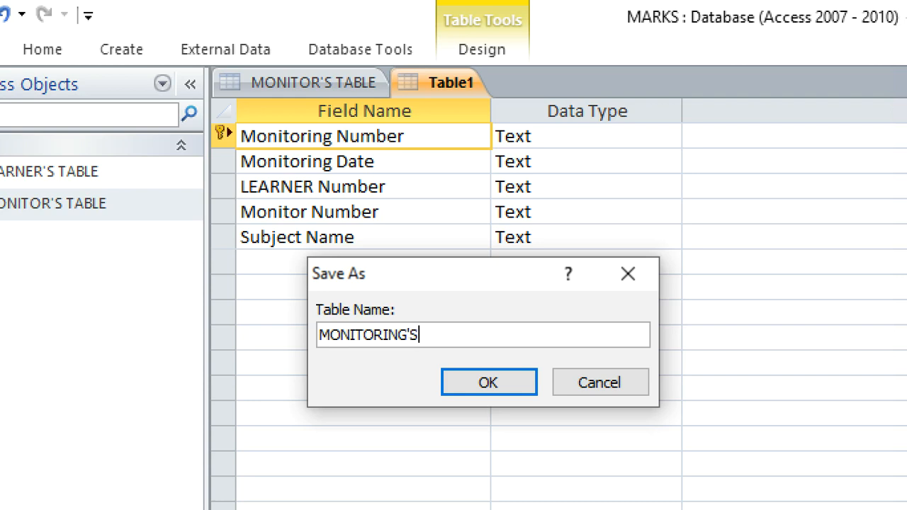
text(TABLE)
key(Return)
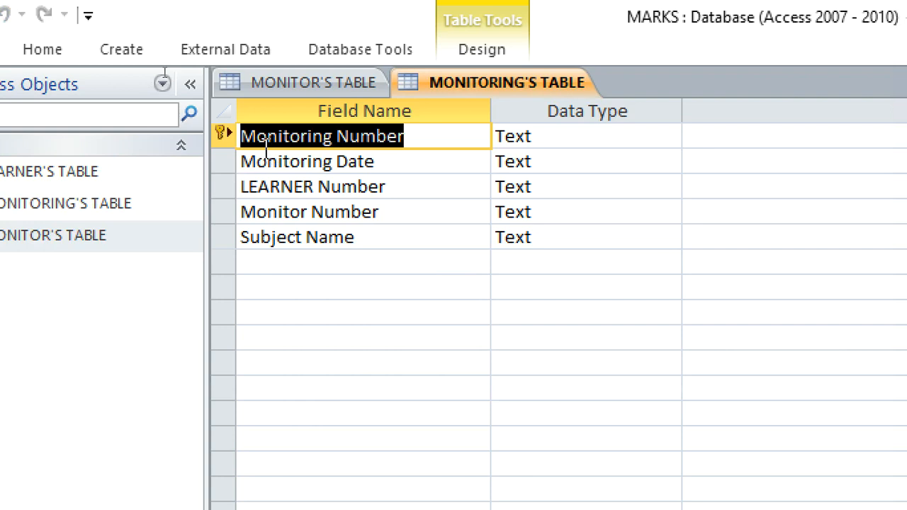
right_click(290, 79)
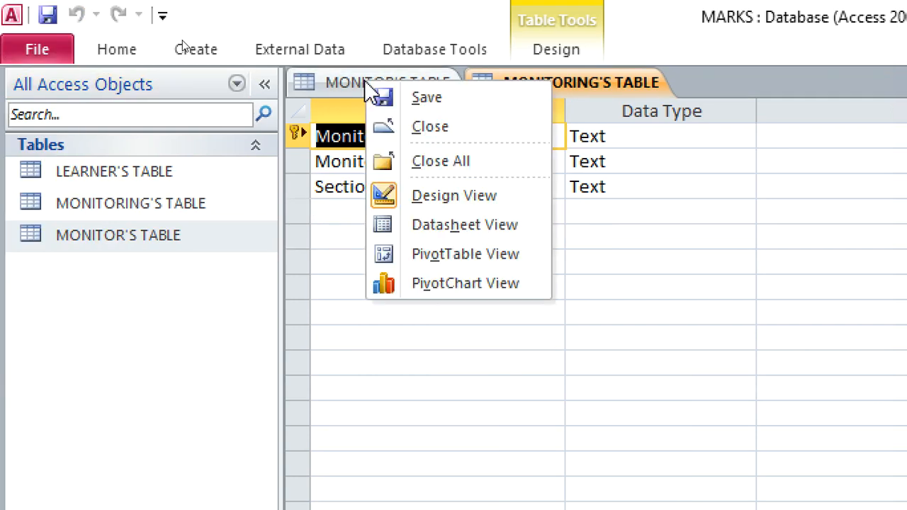
click(454, 135)
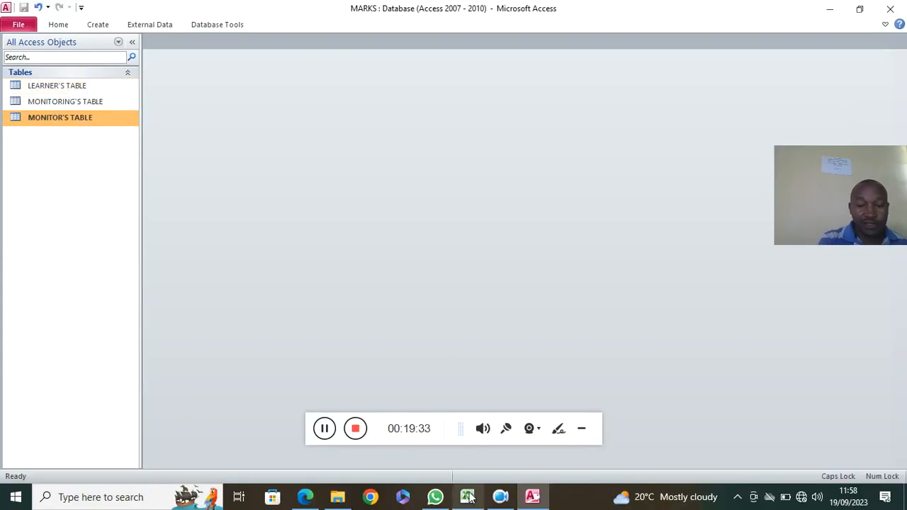
Switch to Excel and copy the learner records in A1:D5 of Sheet1 in Election 2022.xlsx
click(468, 497)
drag(32, 127, 172, 208)
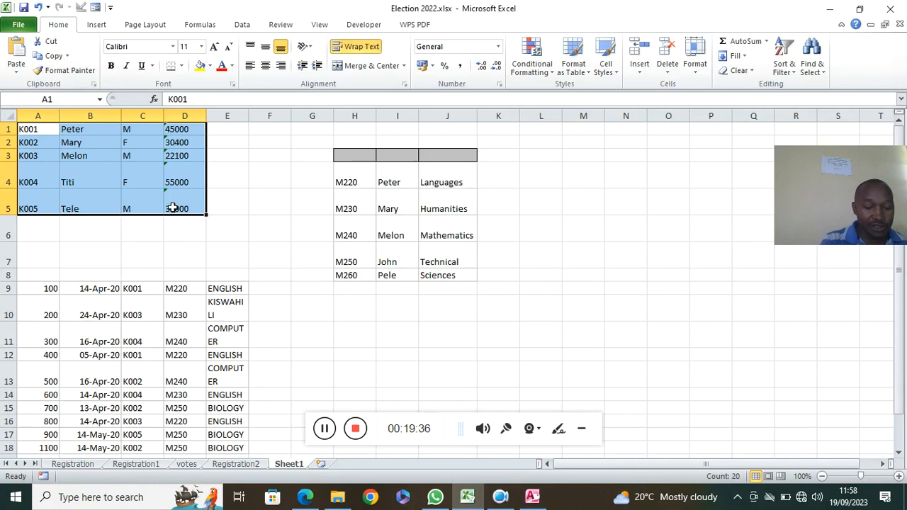
key(ctrl+c)
Switch back to Access and paste the copied learner records into LEARNER'S TABLE
click(533, 497)
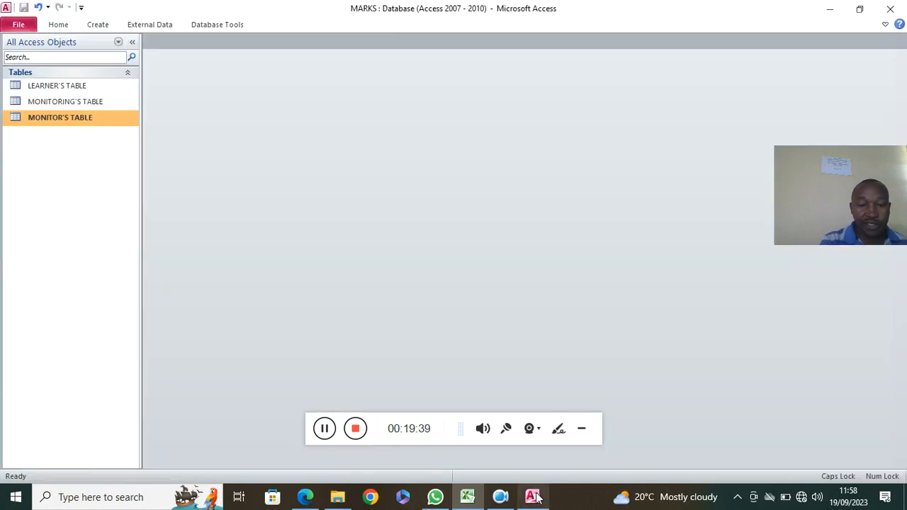
double_click(47, 86)
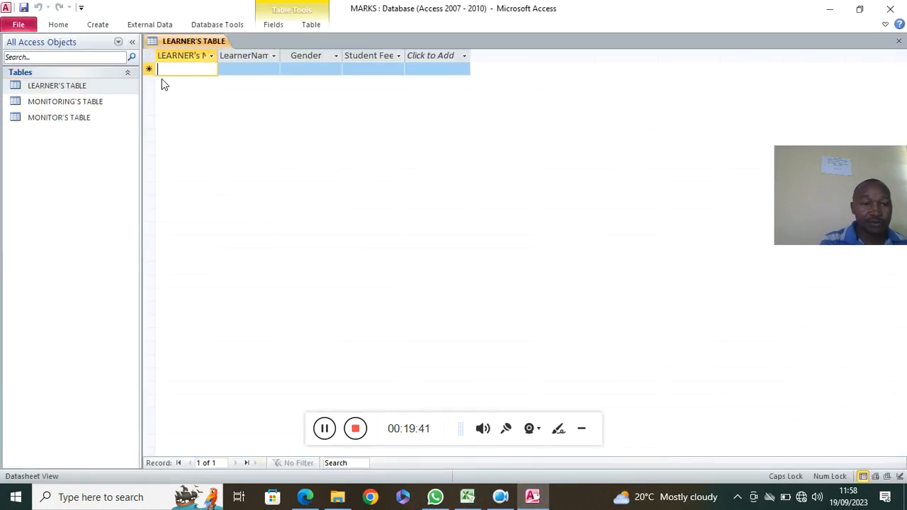
click(151, 63)
key(ctrl+v)
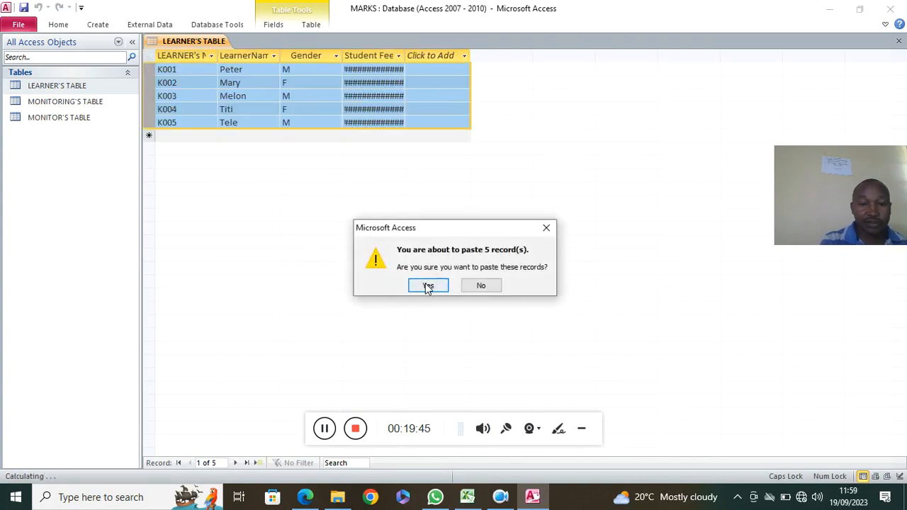
click(427, 285)
Widen the Student Fee Paid column to fit its amounts and close LEARNER'S TABLE, saving the layout
drag(401, 56, 479, 70)
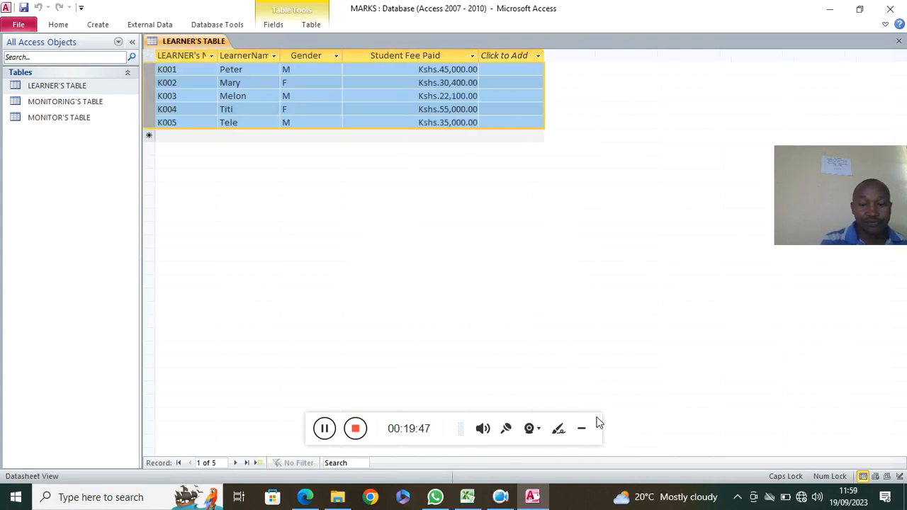
drag(591, 423, 589, 427)
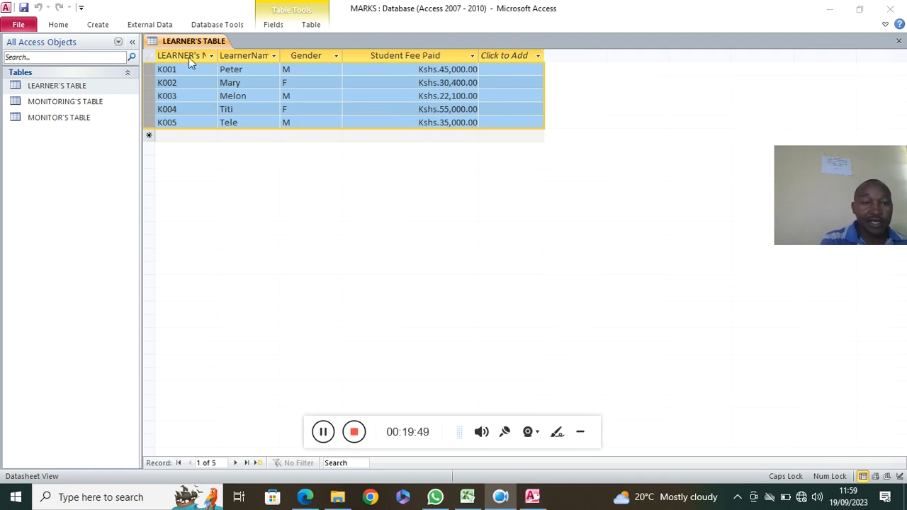
right_click(181, 40)
click(225, 78)
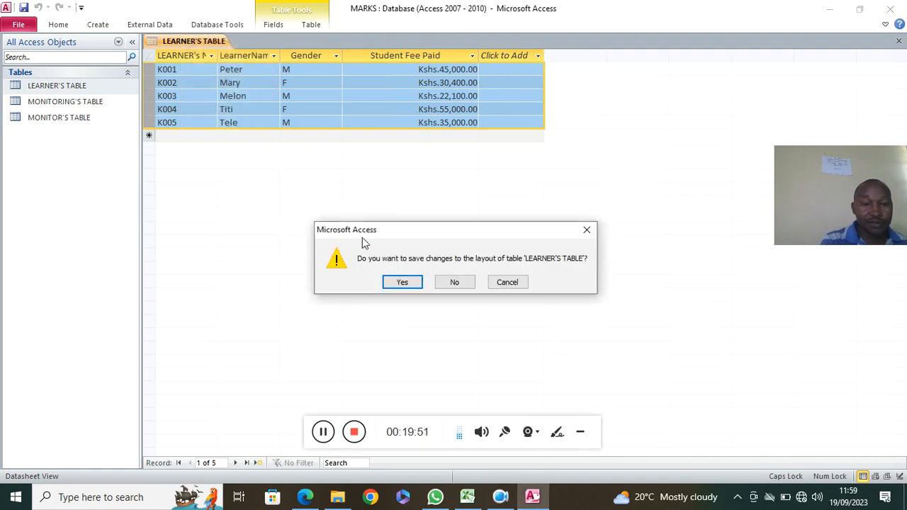
click(400, 281)
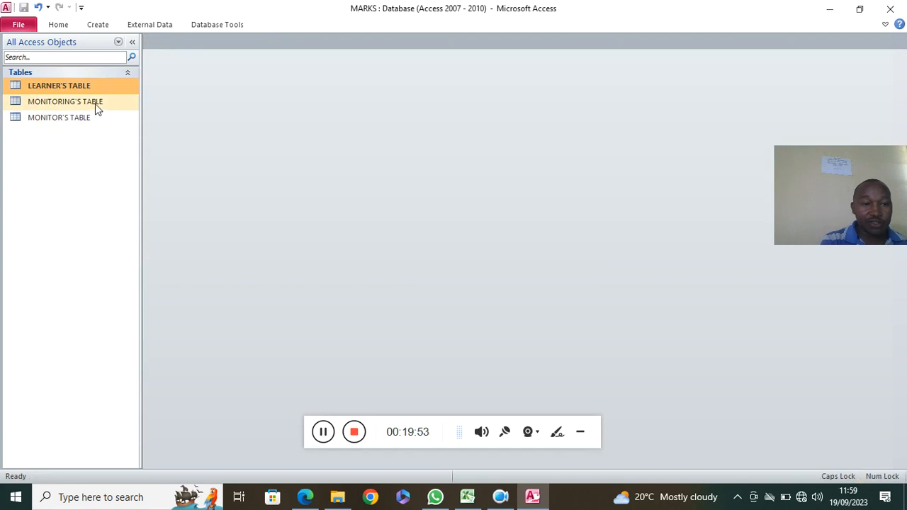
Open MONITORING'S TABLE and copy the monitoring records in A9:E18 from Sheet1 in Excel
double_click(95, 104)
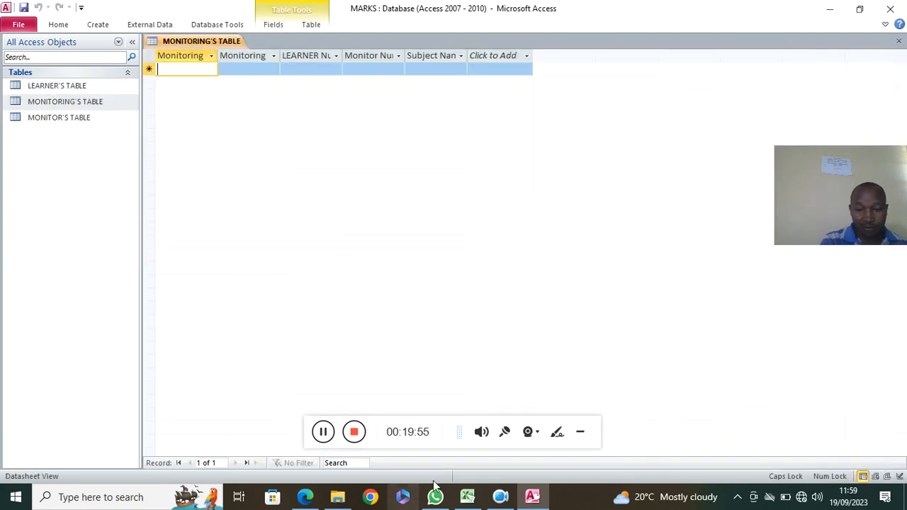
click(467, 497)
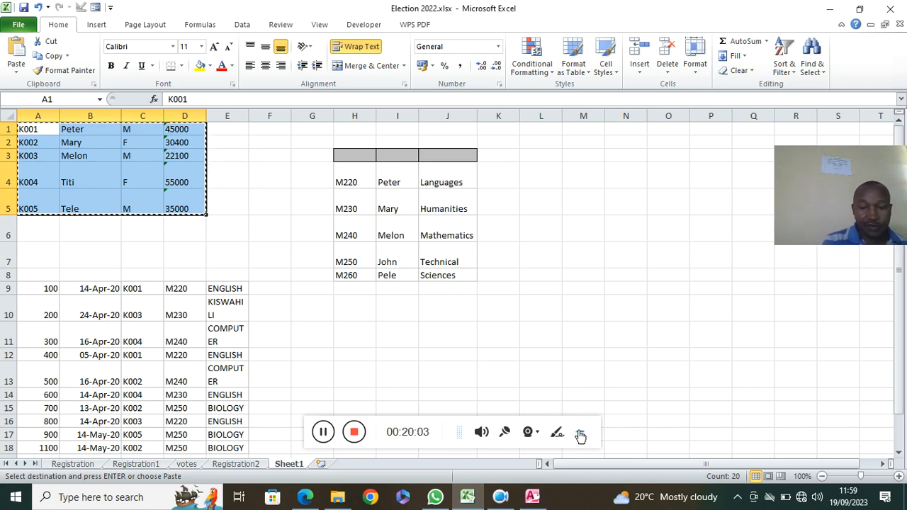
click(532, 497)
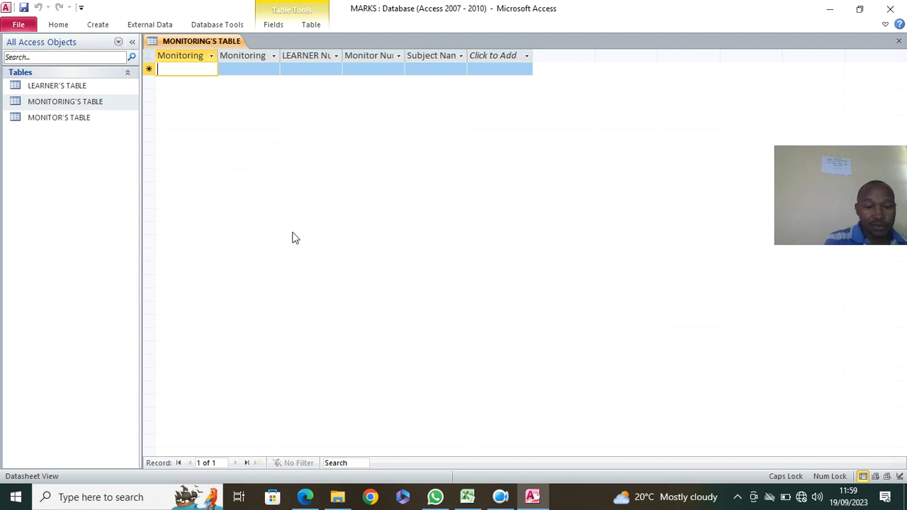
click(467, 497)
drag(37, 287, 225, 443)
scroll(250, 365, down, 1)
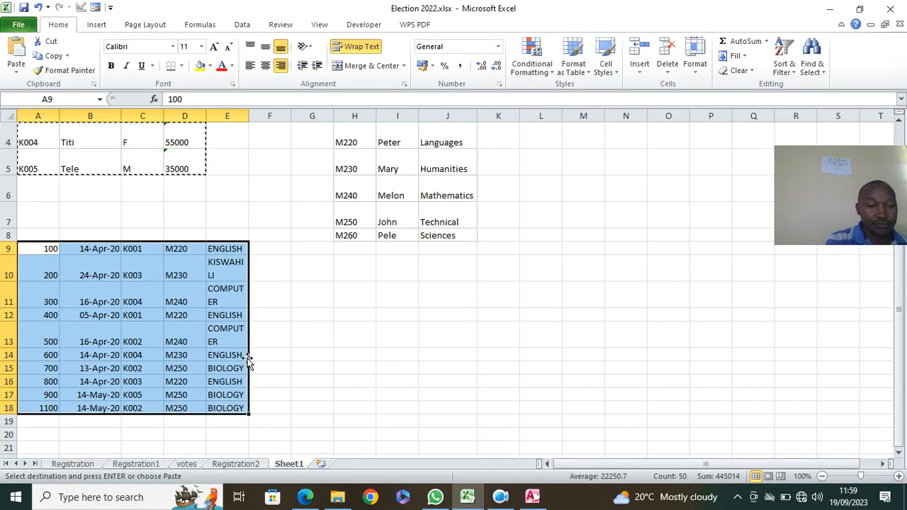
key(ctrl+c)
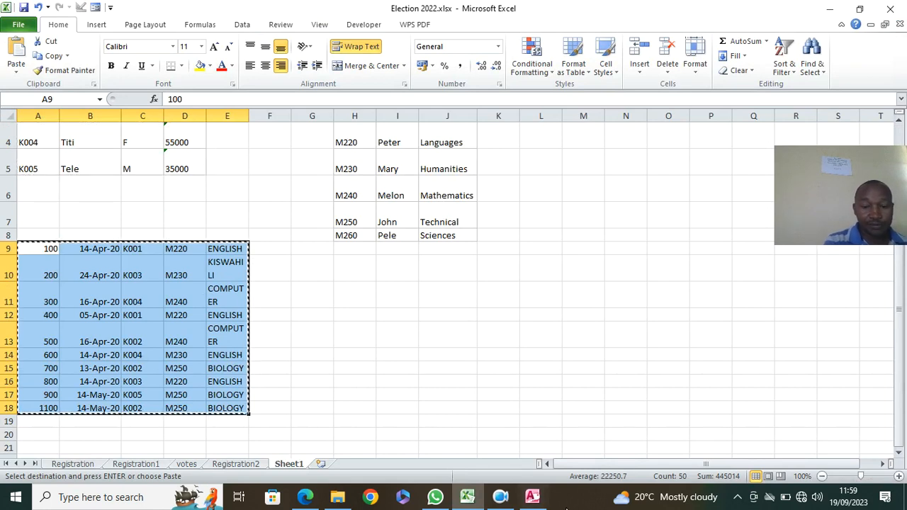
Switch back to Access and paste the copied monitoring records into MONITORING'S TABLE
click(534, 499)
click(148, 57)
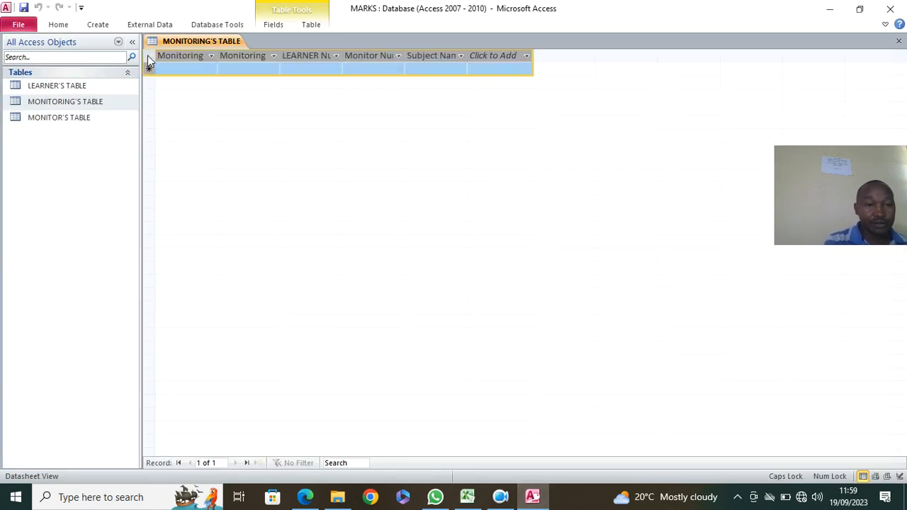
key(ctrl+v)
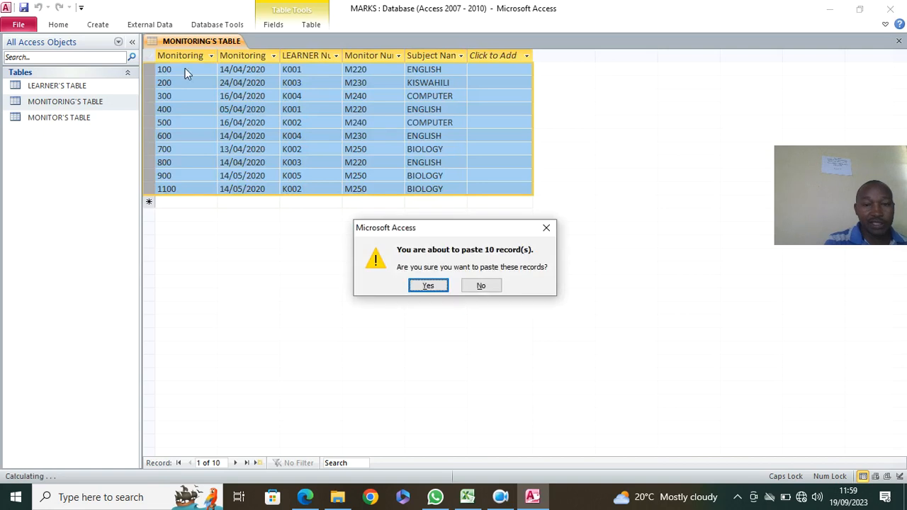
click(433, 286)
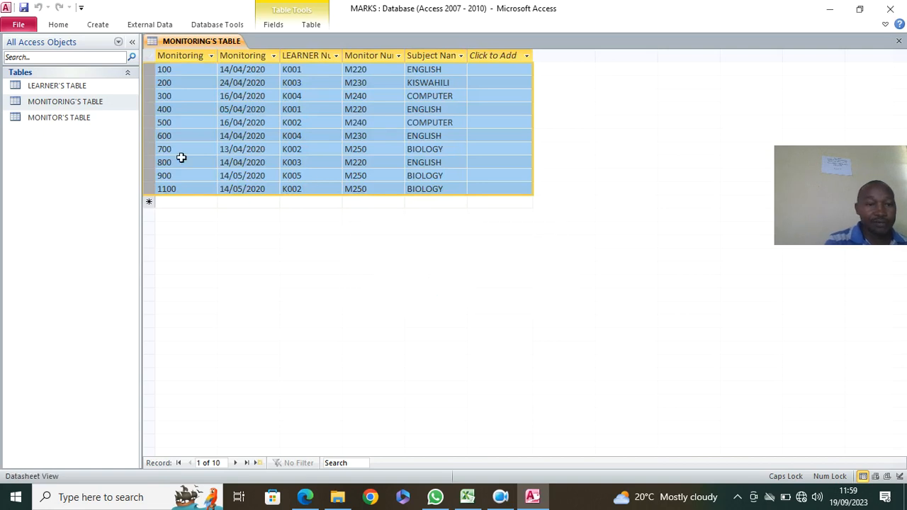
Open MONITOR'S TABLE, switch to Excel and copy the monitor records in H4:J8 of Sheet1
double_click(65, 119)
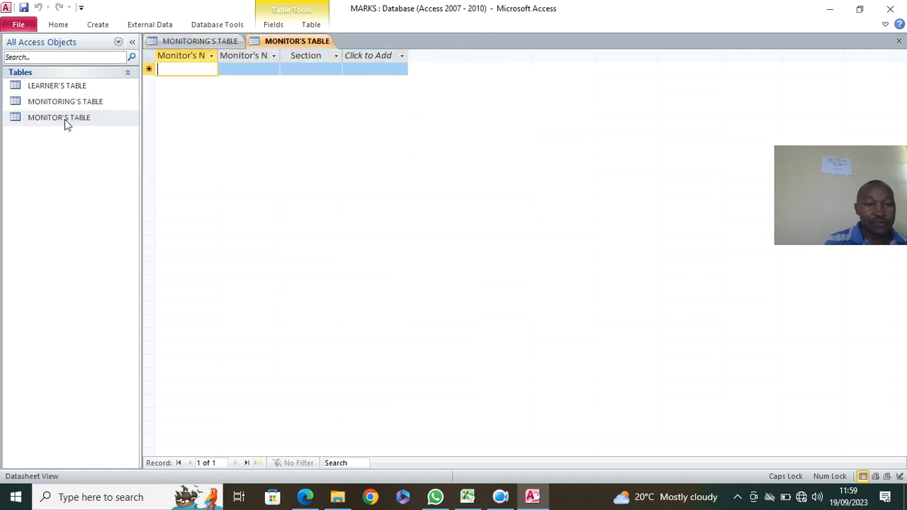
click(153, 67)
click(467, 497)
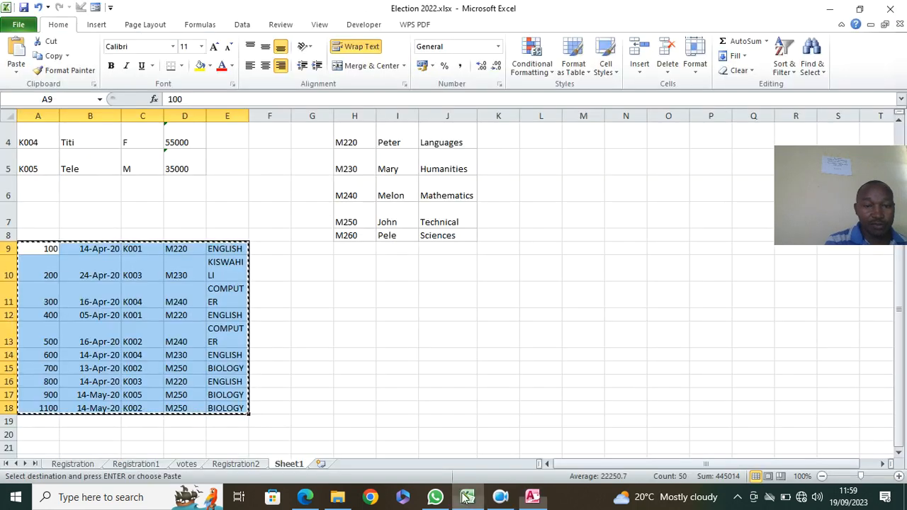
drag(346, 140, 445, 234)
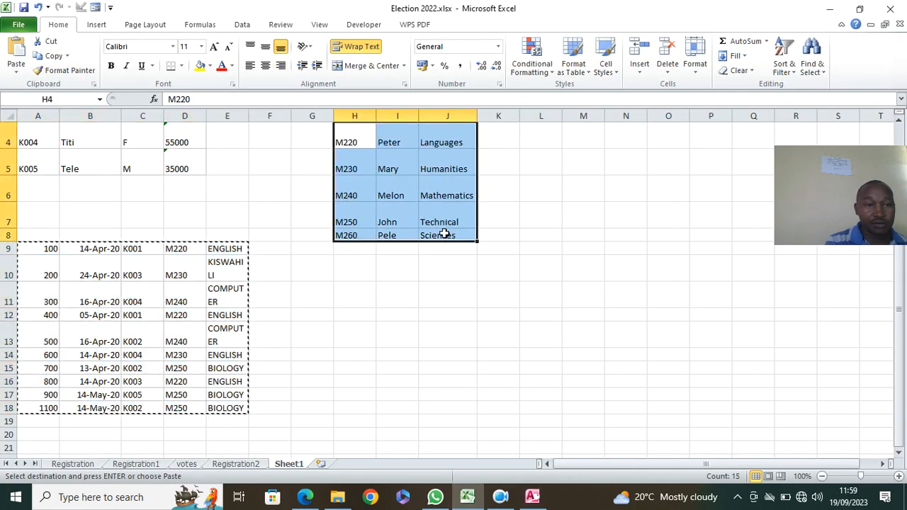
click(53, 55)
Return to Access and paste the copied monitor records into MONITOR'S TABLE
click(532, 497)
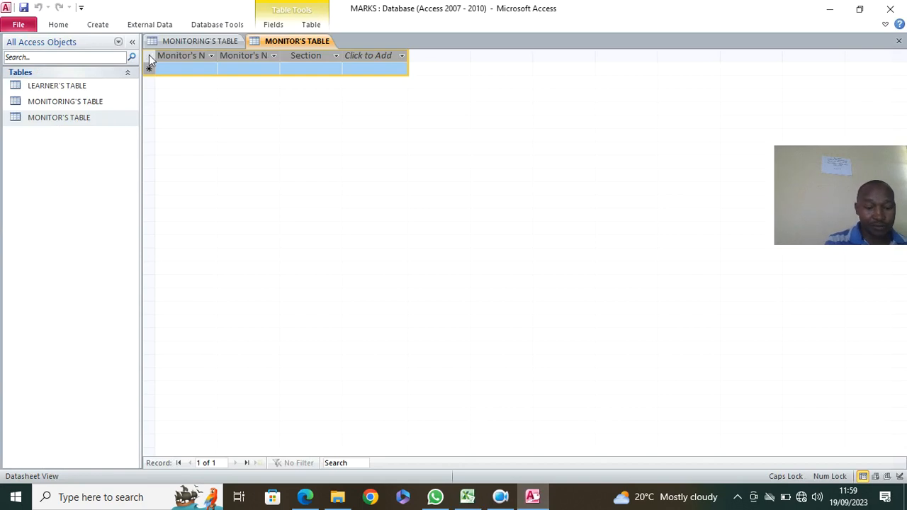
key(ctrl+v)
click(428, 285)
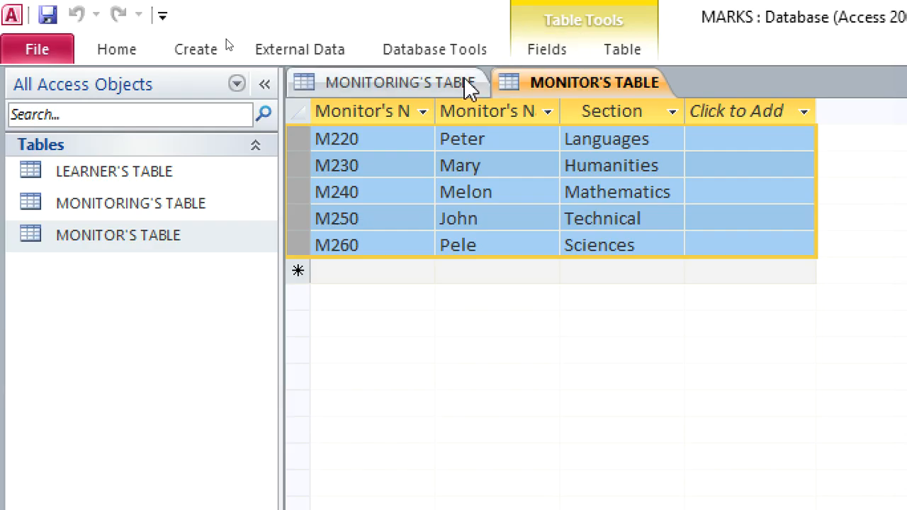
Open the Relationships layout and remove the two MSysNavPane system tables from it
click(218, 25)
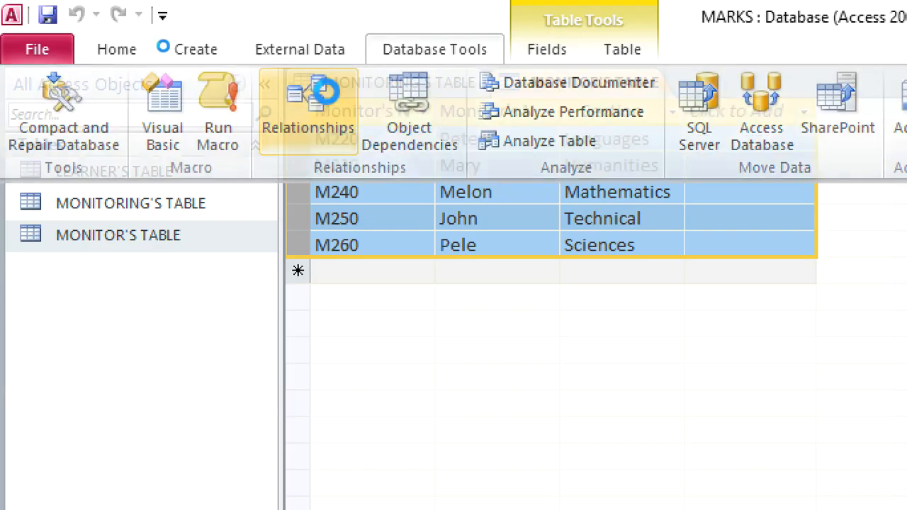
click(307, 103)
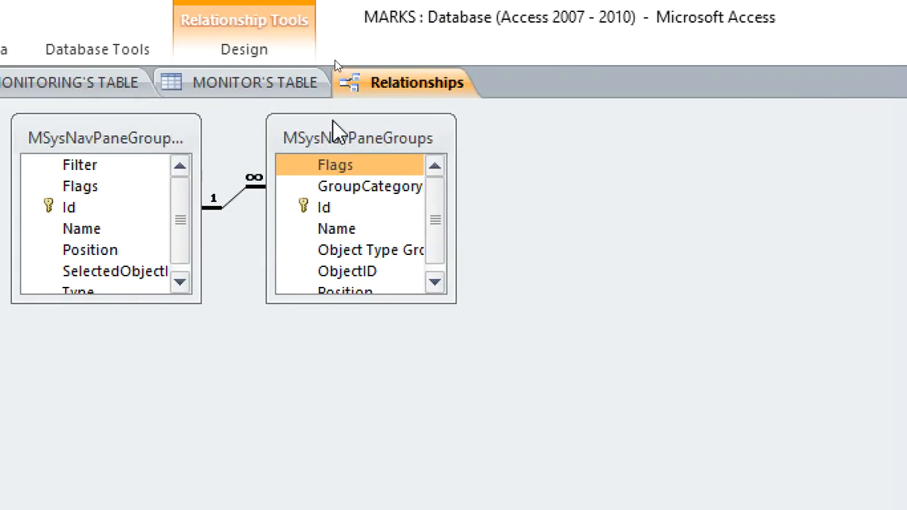
key(Delete)
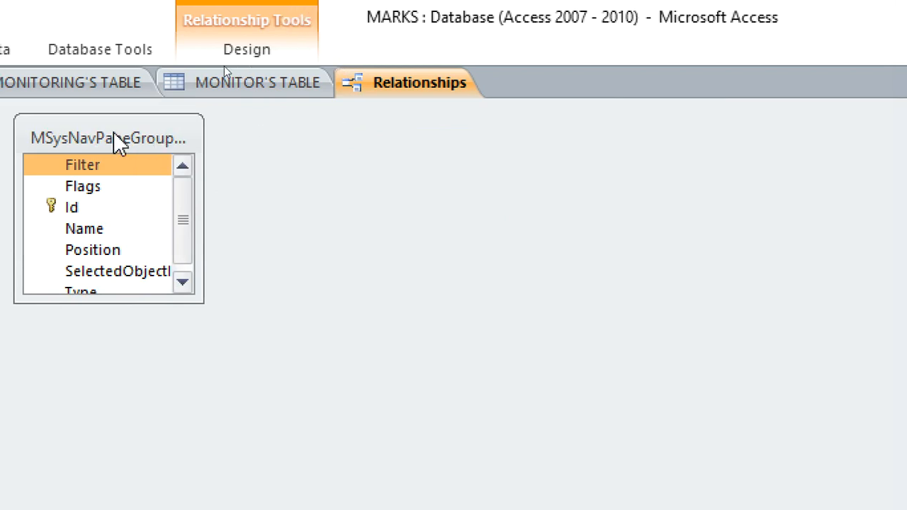
key(Delete)
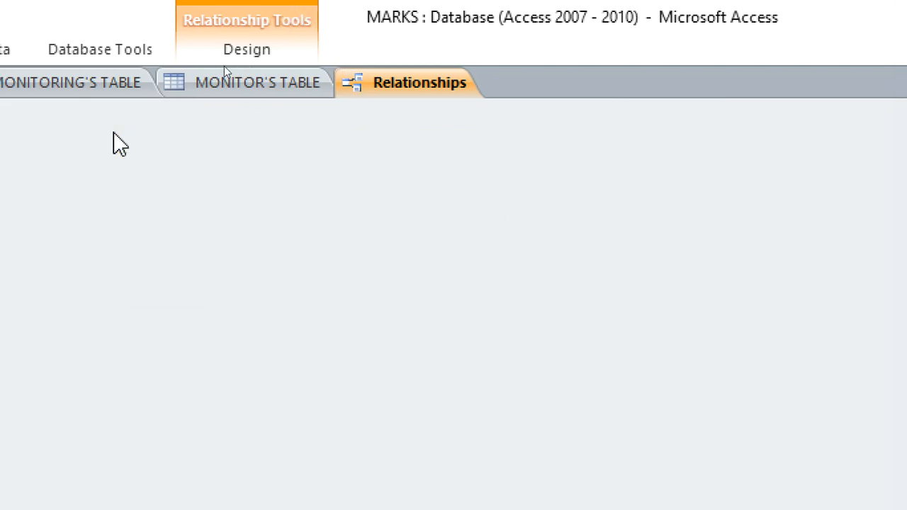
Add LEARNER'S TABLE, MONITORING'S TABLE and MONITOR'S TABLE to the Relationships layout
click(339, 56)
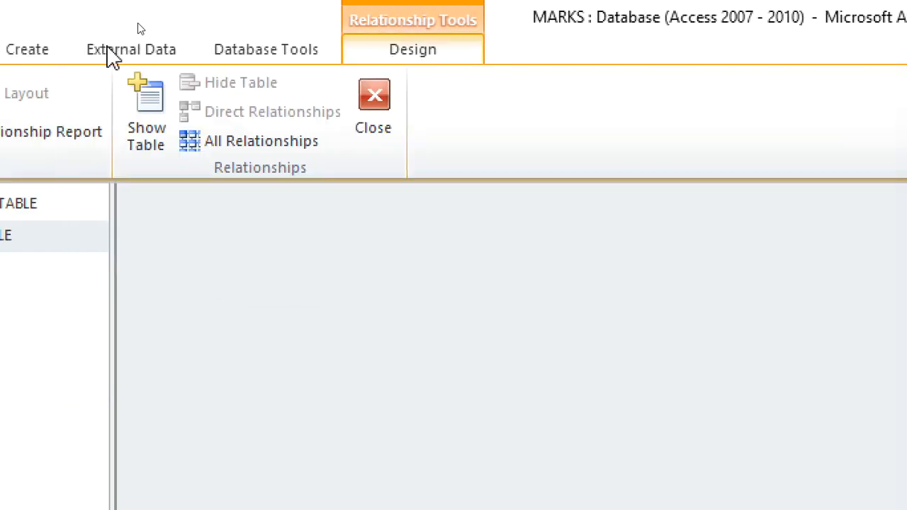
click(91, 135)
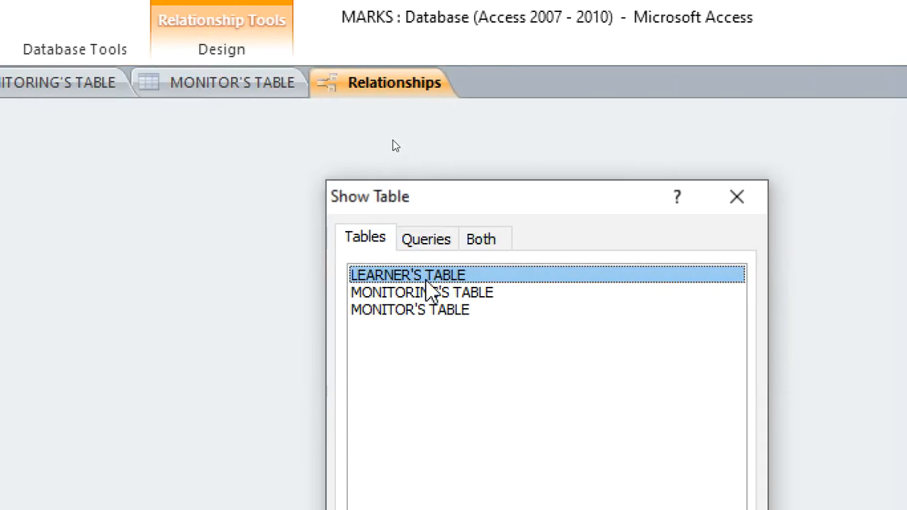
double_click(424, 278)
double_click(425, 294)
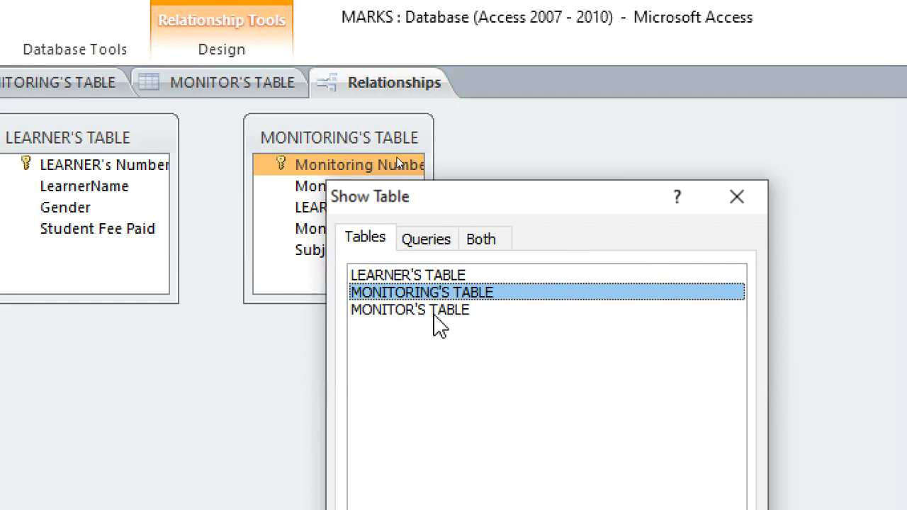
double_click(436, 312)
click(737, 197)
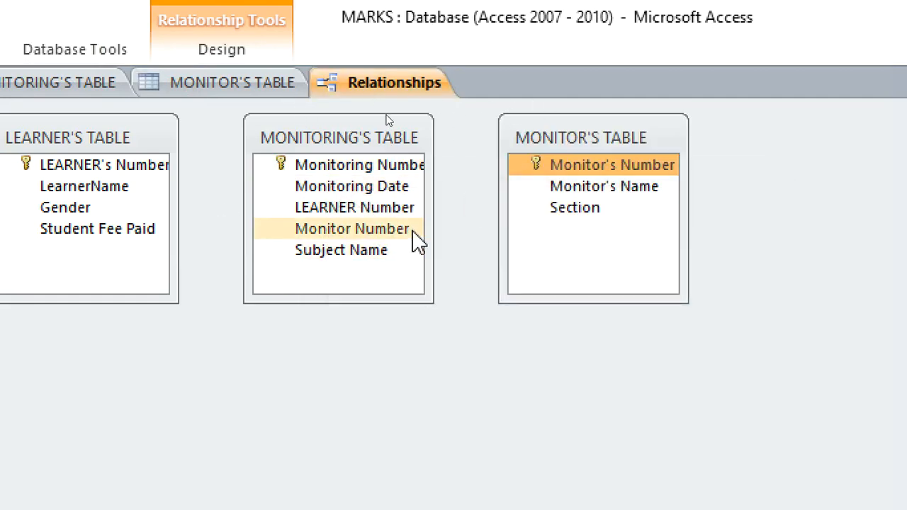
Try to relate LEARNER's Number to LEARNER Number in MONITORING'S TABLE with referential integrity enforced
drag(173, 163, 441, 208)
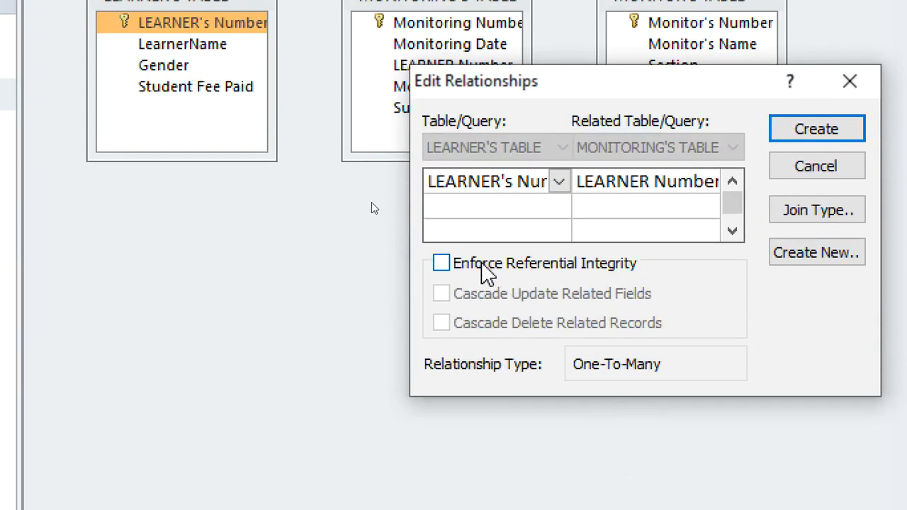
click(441, 406)
click(803, 136)
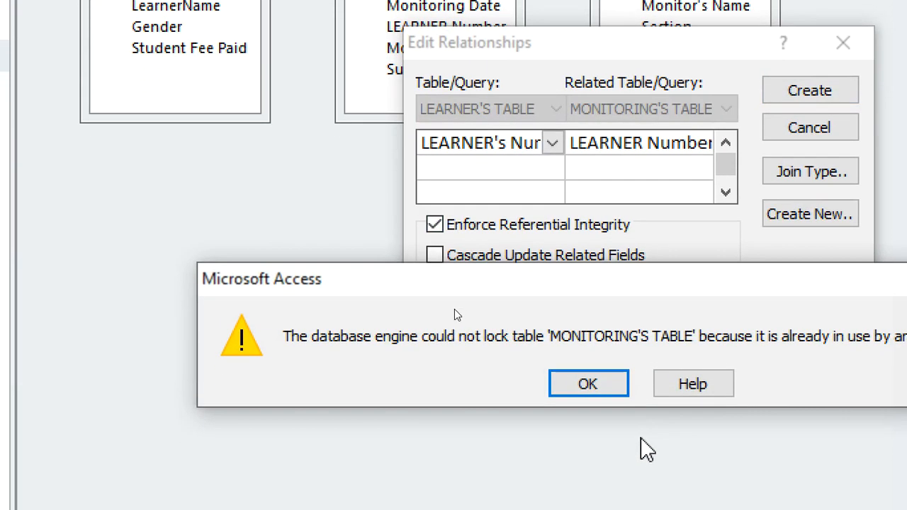
click(592, 388)
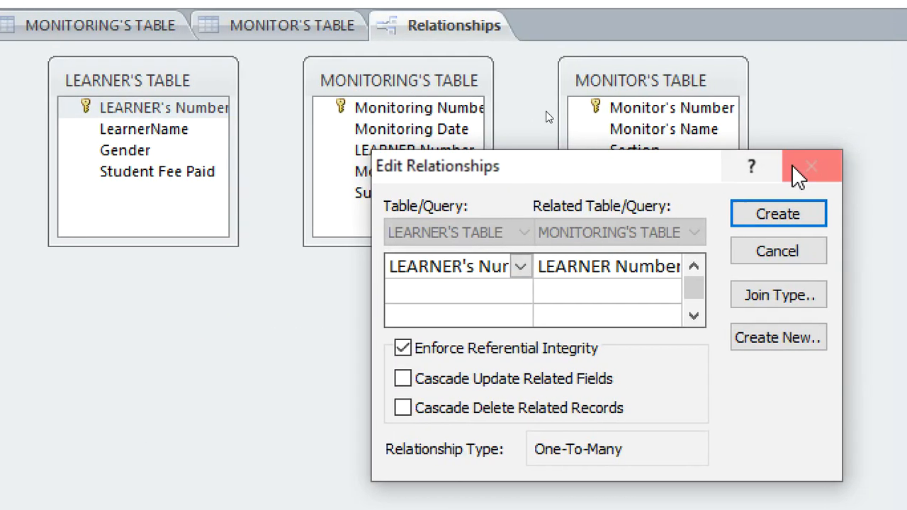
click(799, 174)
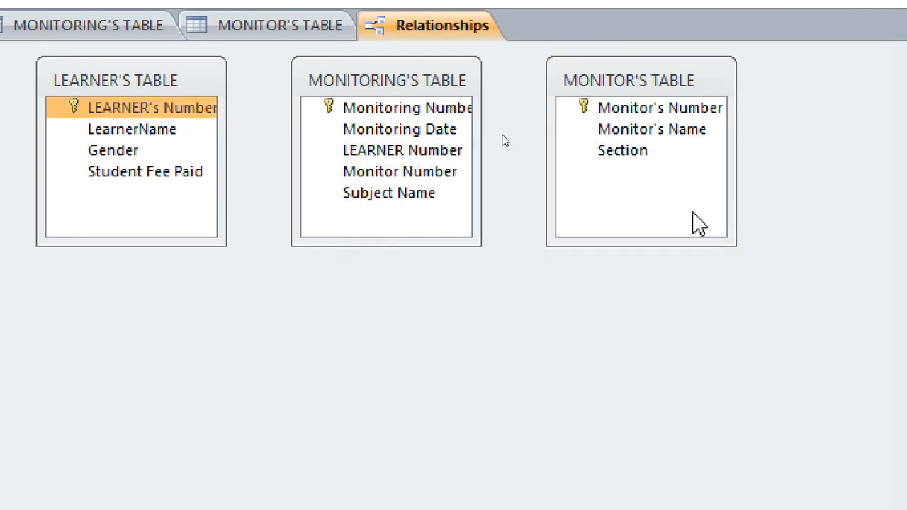
click(458, 113)
click(399, 129)
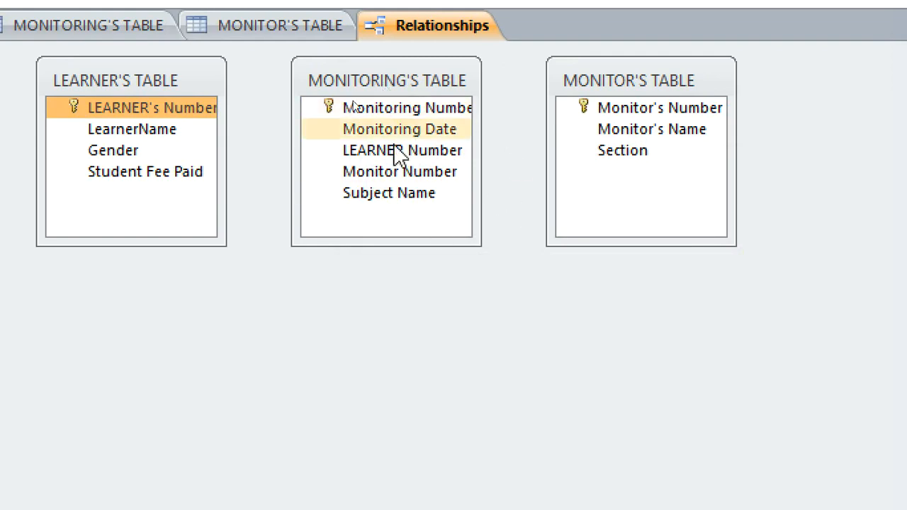
Close the open MONITOR'S TABLE and MONITORING'S TABLE datasheets, keeping Relationships open
right_click(263, 24)
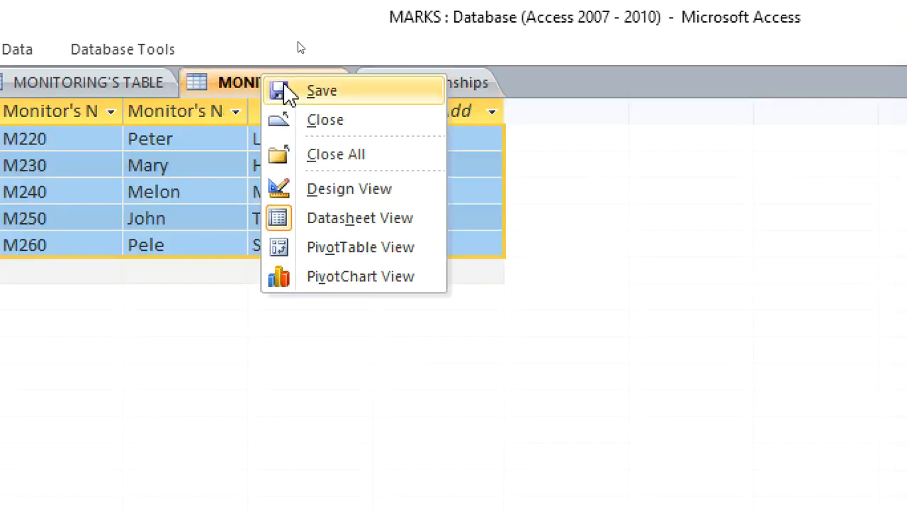
click(360, 121)
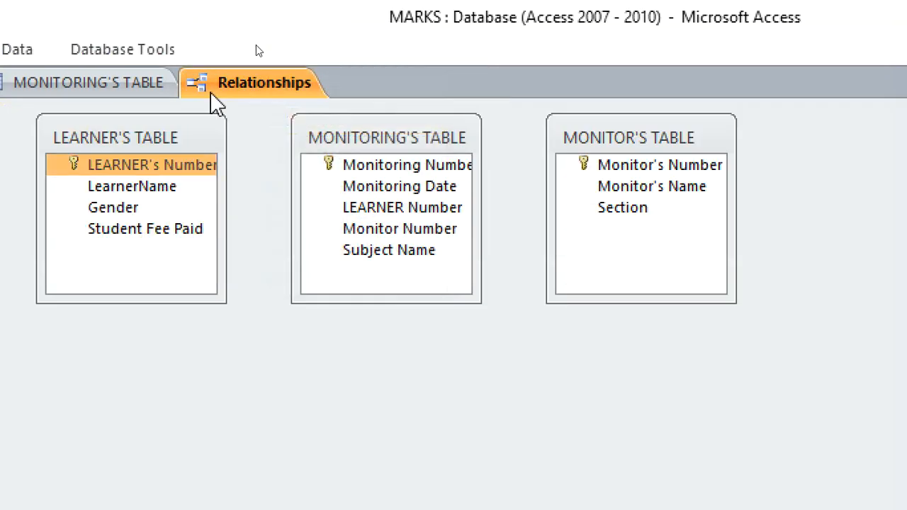
right_click(119, 79)
click(184, 124)
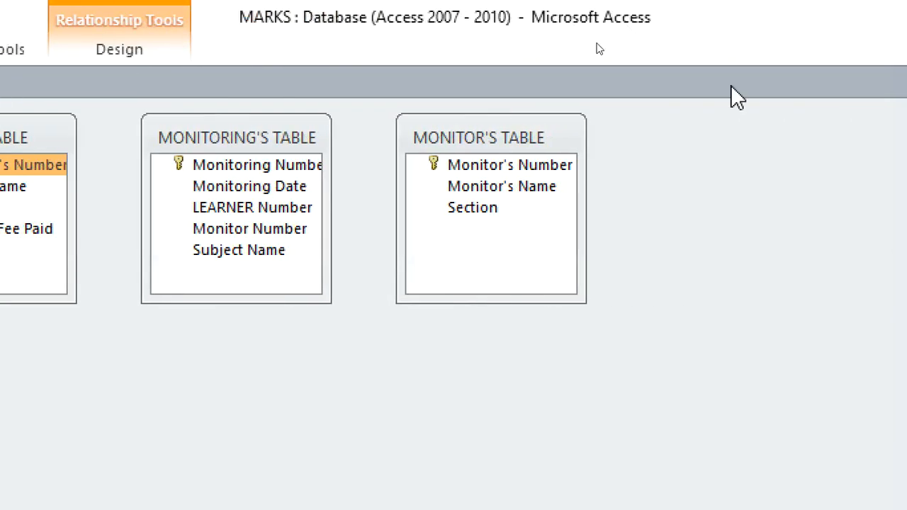
Create a relationship from LEARNER's Number to LEARNER Number in MONITORING'S TABLE, enforcing referential integrity and cascading updates to related fields
click(389, 167)
drag(138, 170, 359, 206)
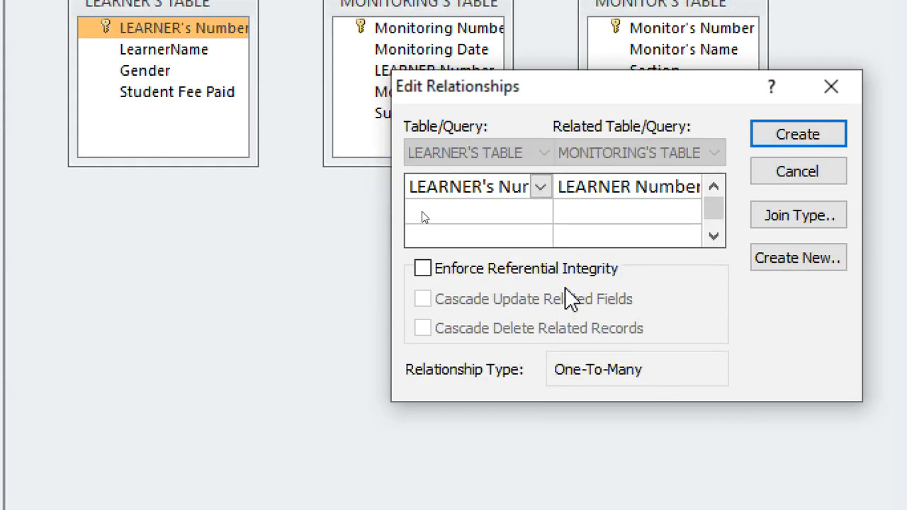
click(552, 408)
click(562, 298)
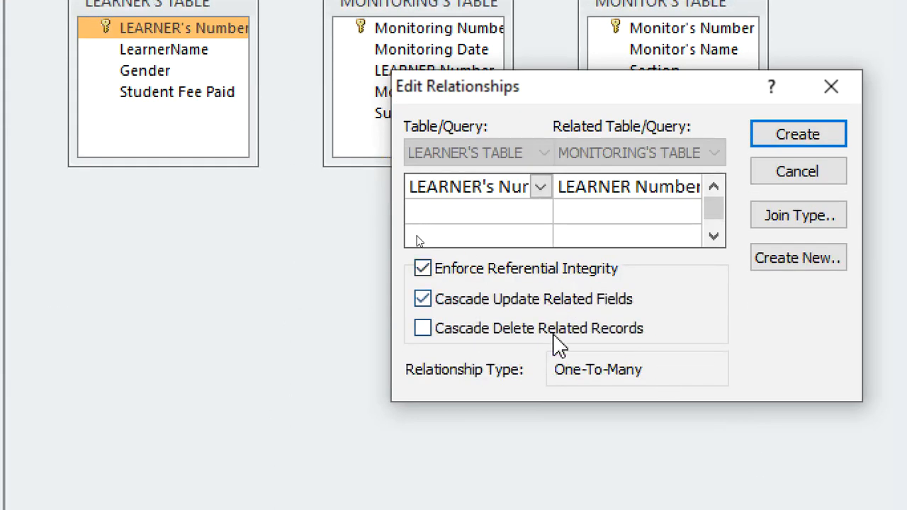
click(823, 135)
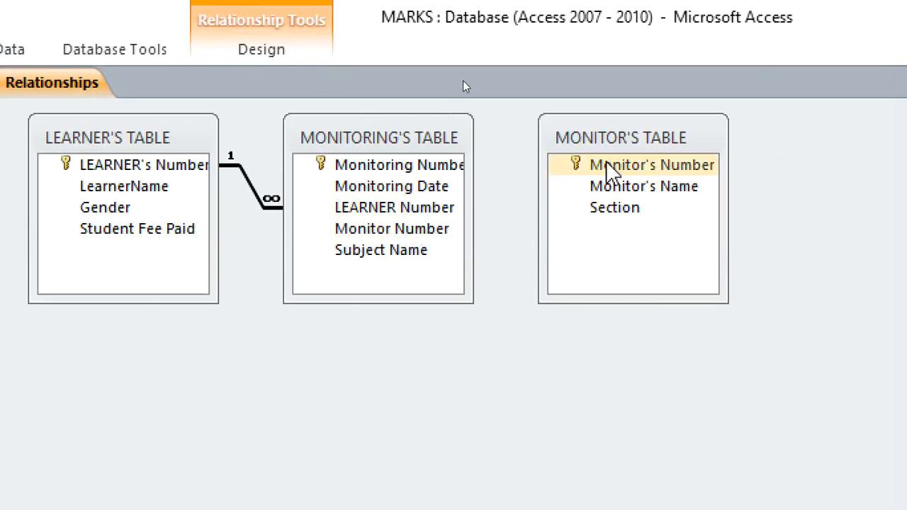
Try to relate Monitor's Number in MONITOR'S TABLE to Monitoring Number in MONITORING'S TABLE with referential integrity enforced
drag(611, 170, 385, 164)
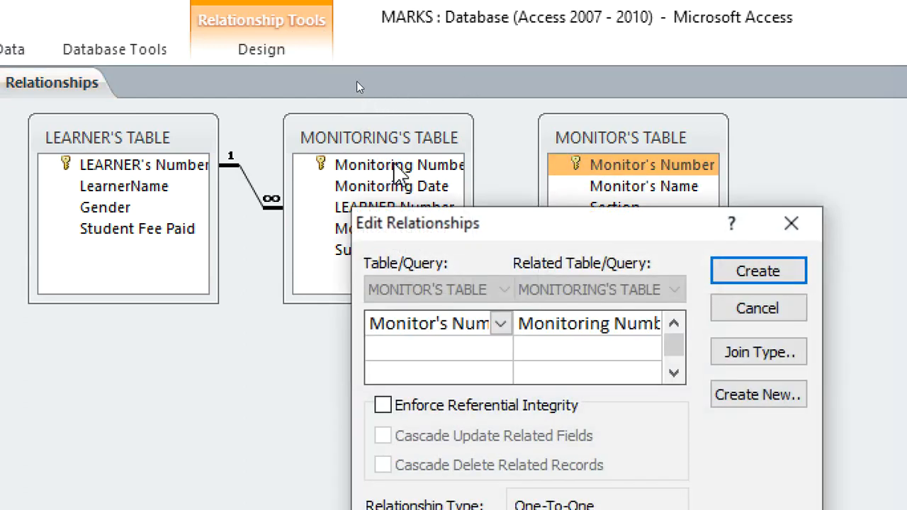
click(410, 407)
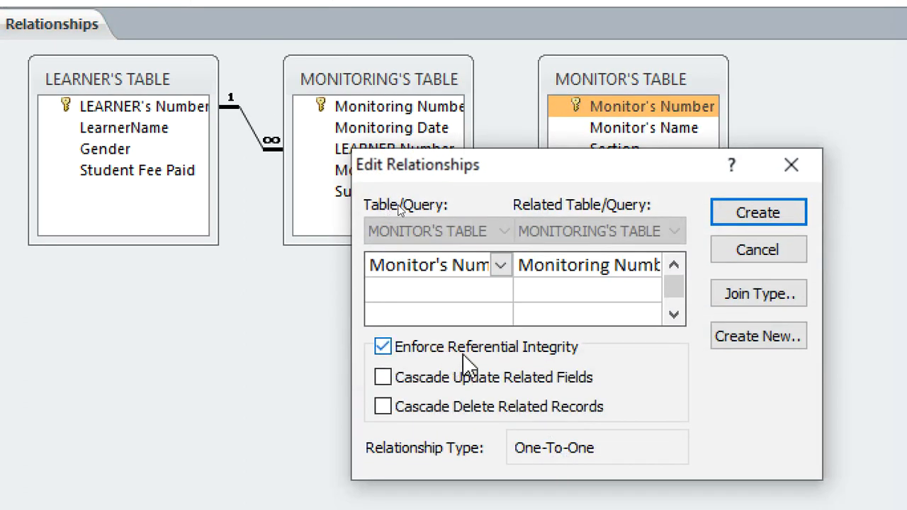
click(789, 224)
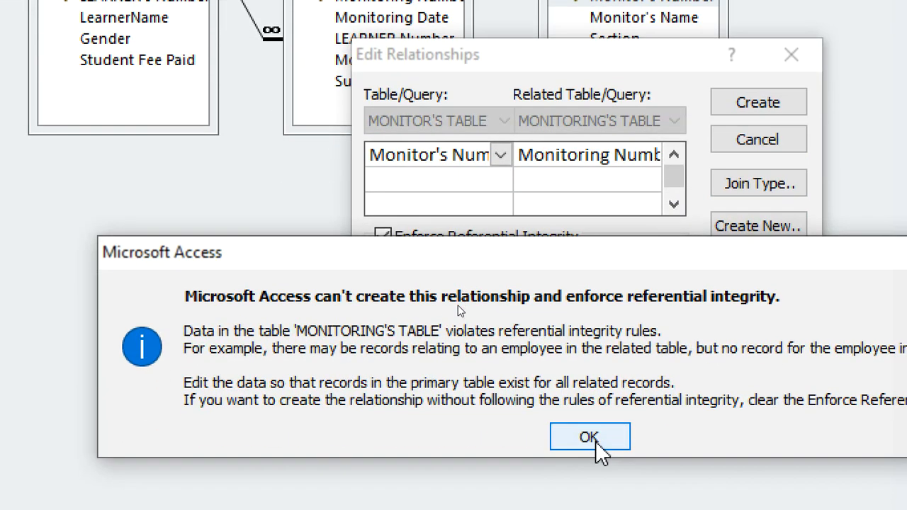
click(592, 447)
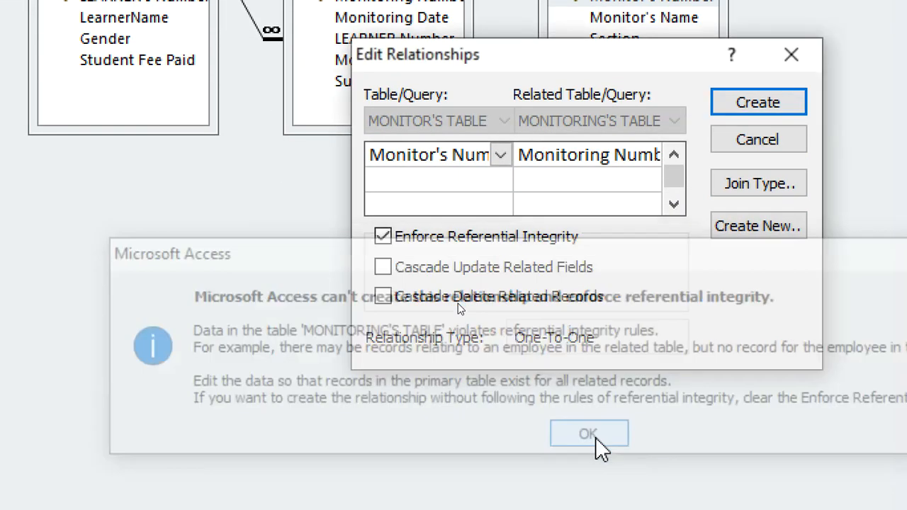
click(797, 57)
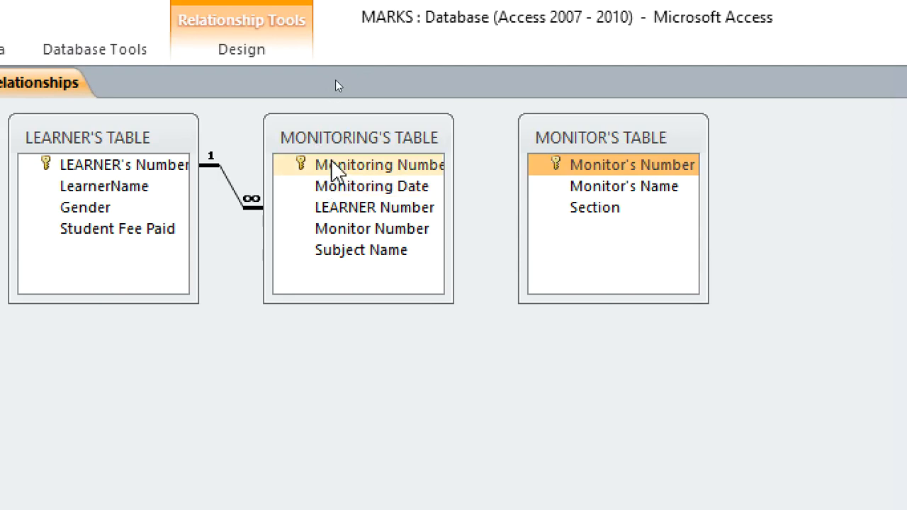
Save the Relationships layout and close it
right_click(67, 84)
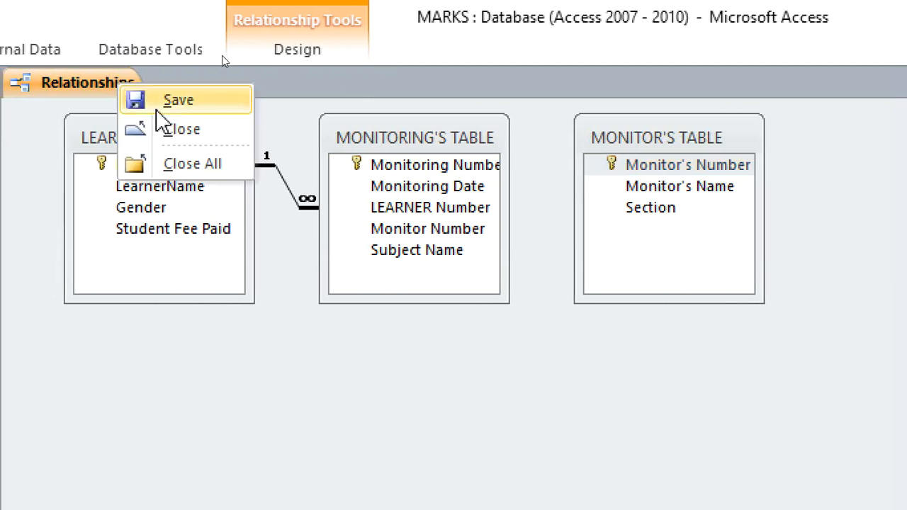
click(171, 102)
right_click(104, 88)
click(173, 131)
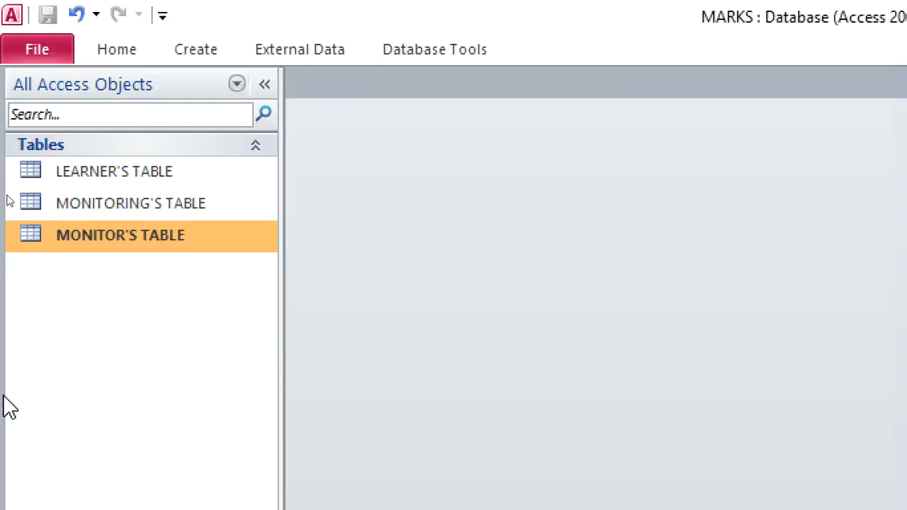
Open MONITOR'S TABLE to review its monitor records, and close the datasheet again
click(116, 208)
right_click(118, 215)
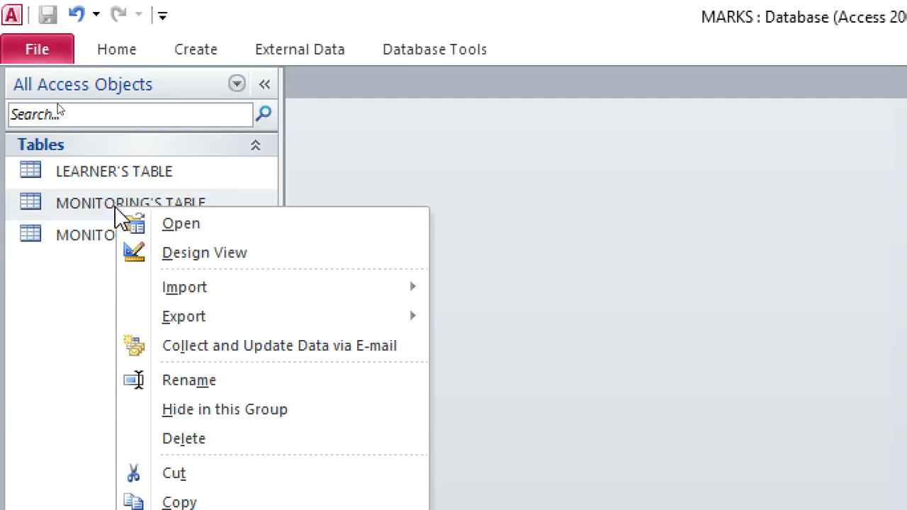
double_click(89, 236)
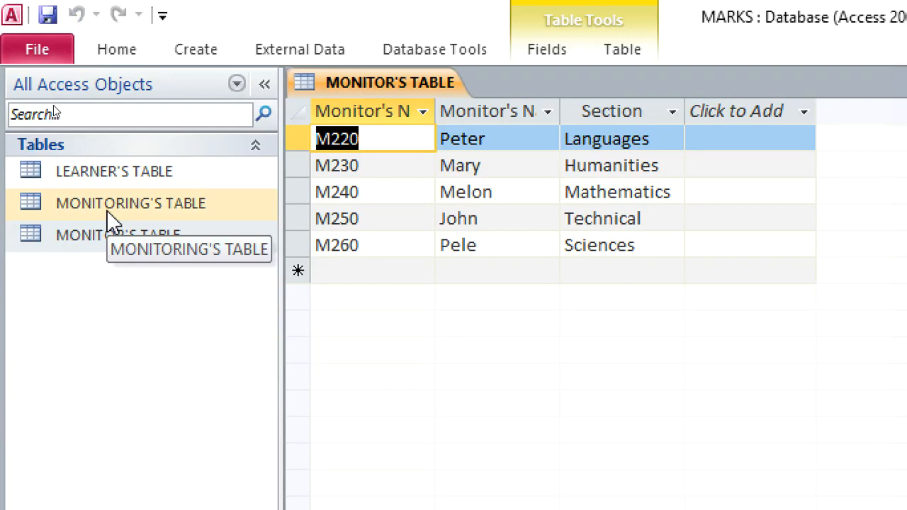
right_click(336, 83)
click(392, 130)
Relate Monitor's Number in MONITOR'S TABLE to Monitor Number in MONITORING'S TABLE, enforcing referential integrity with cascading updates and deletes
click(428, 61)
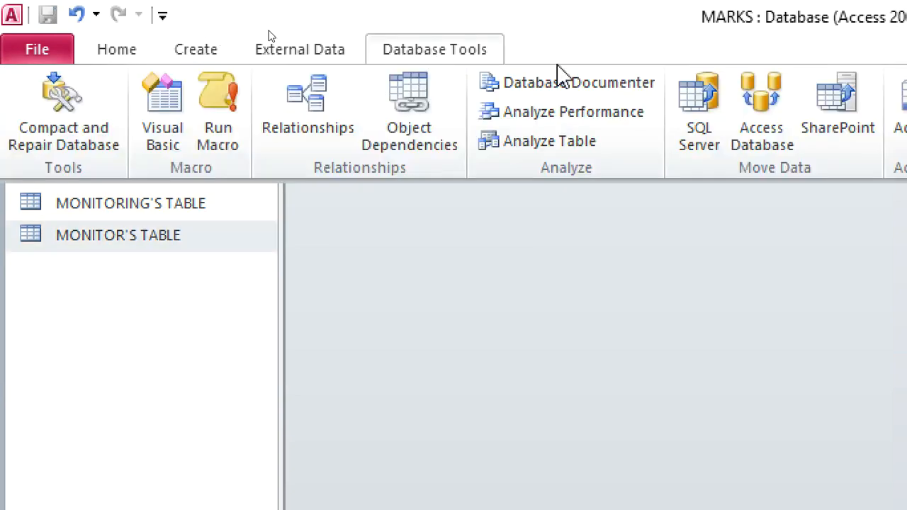
click(315, 117)
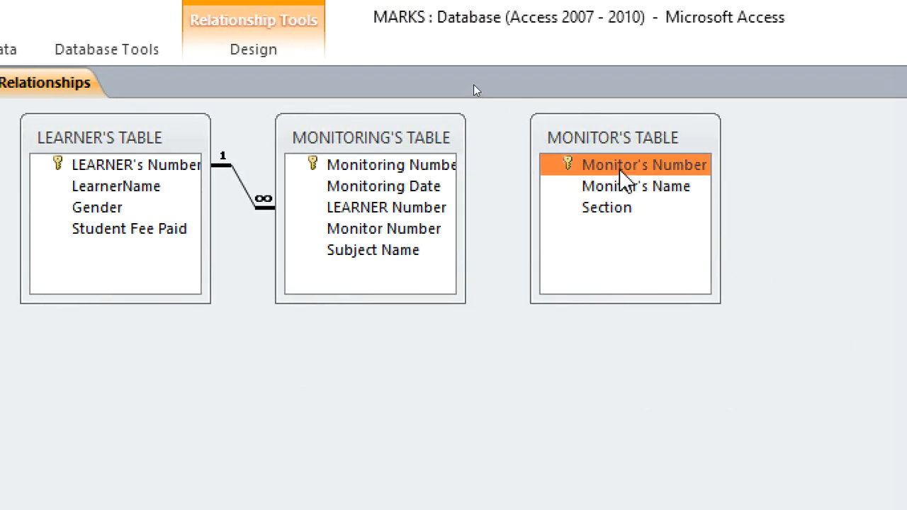
drag(619, 172, 358, 228)
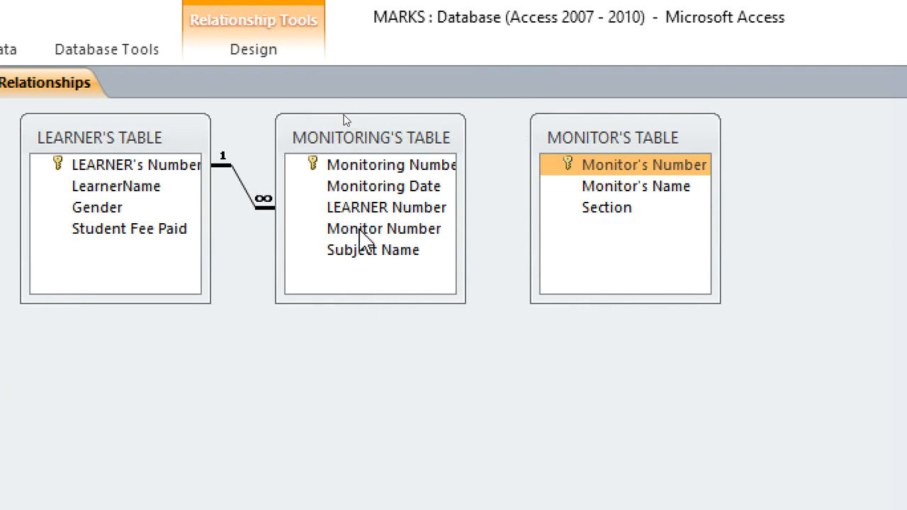
click(376, 406)
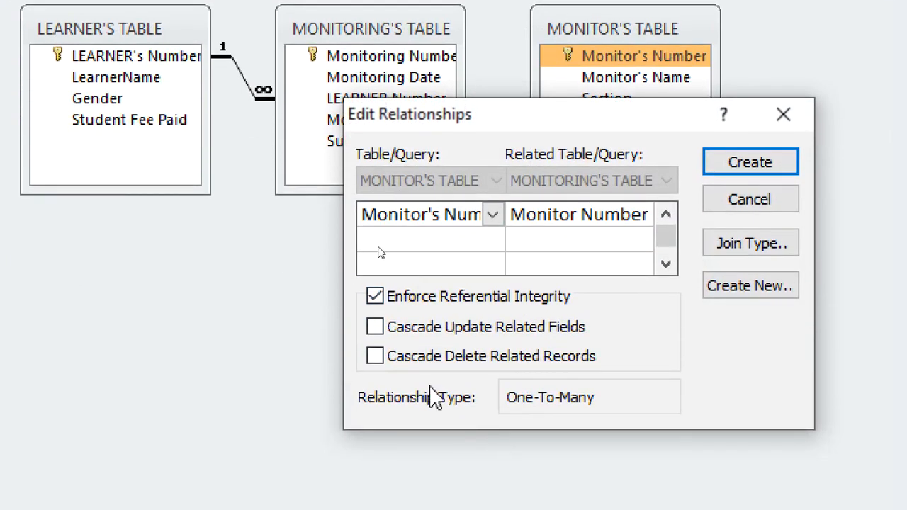
click(393, 363)
click(396, 327)
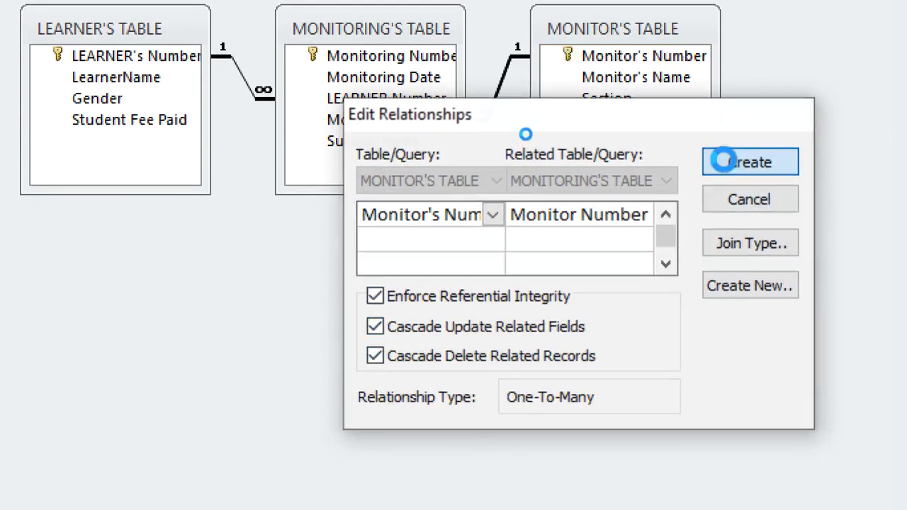
click(743, 169)
Move the MONITOR'S TABLE box farther from MONITORING'S TABLE in the Relationships layout and close the layout
drag(645, 33, 789, 56)
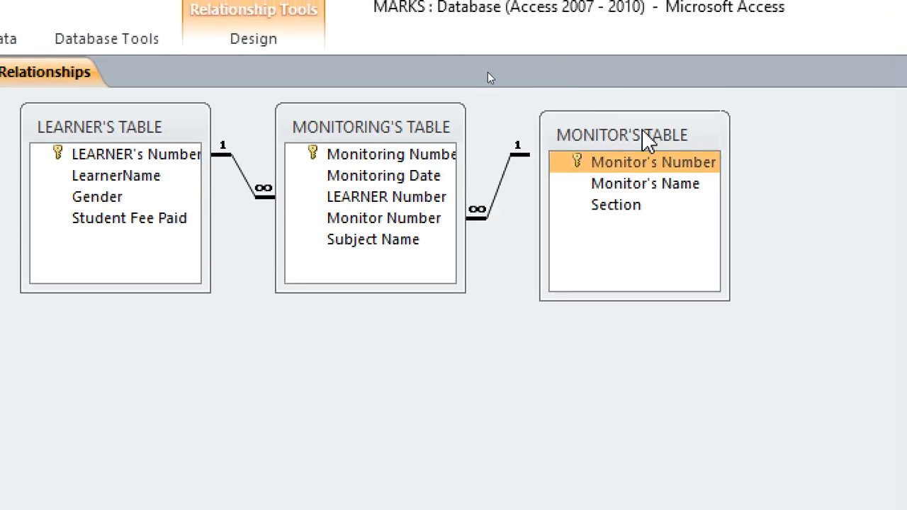
drag(789, 157, 702, 111)
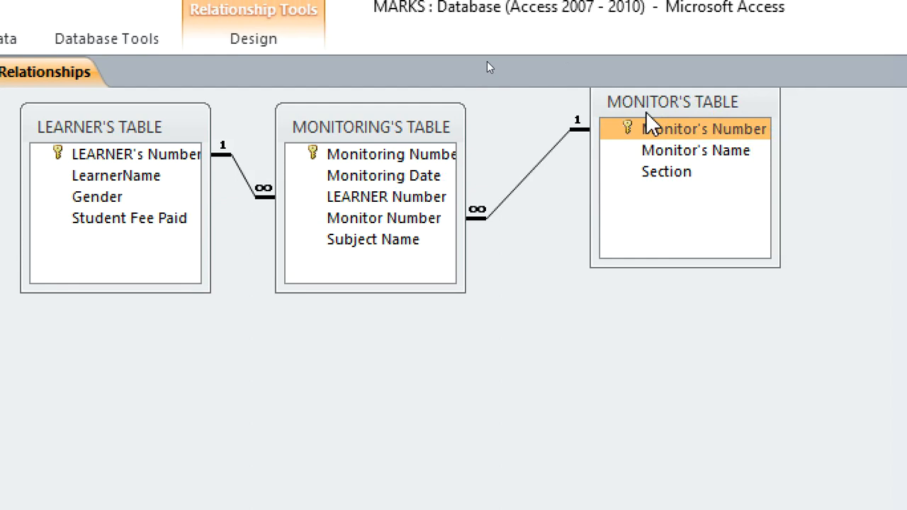
right_click(84, 71)
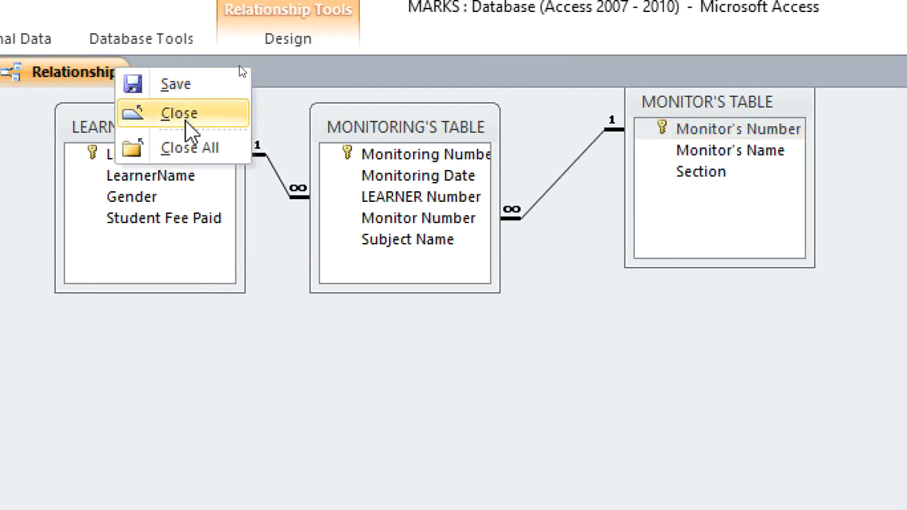
click(186, 122)
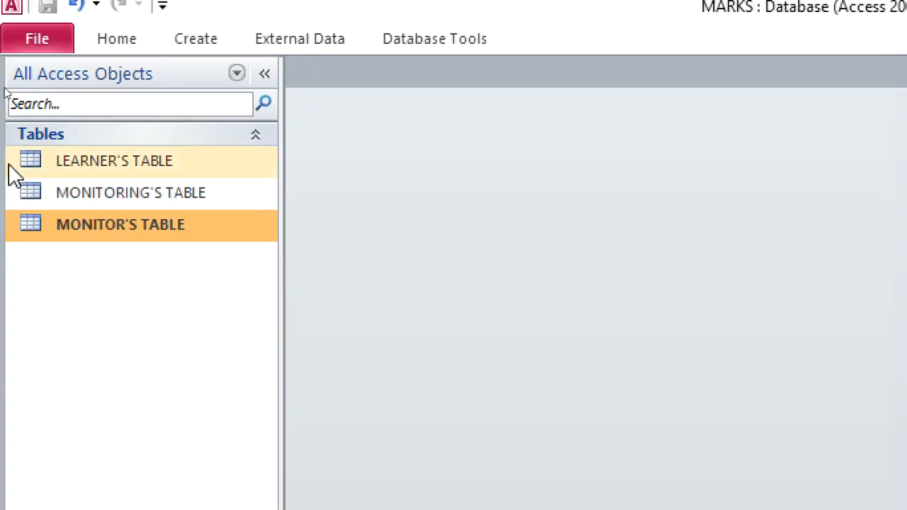
Create a form from LEARNER'S TABLE, save it under the name LEARNER'S TABLE and close it
click(92, 159)
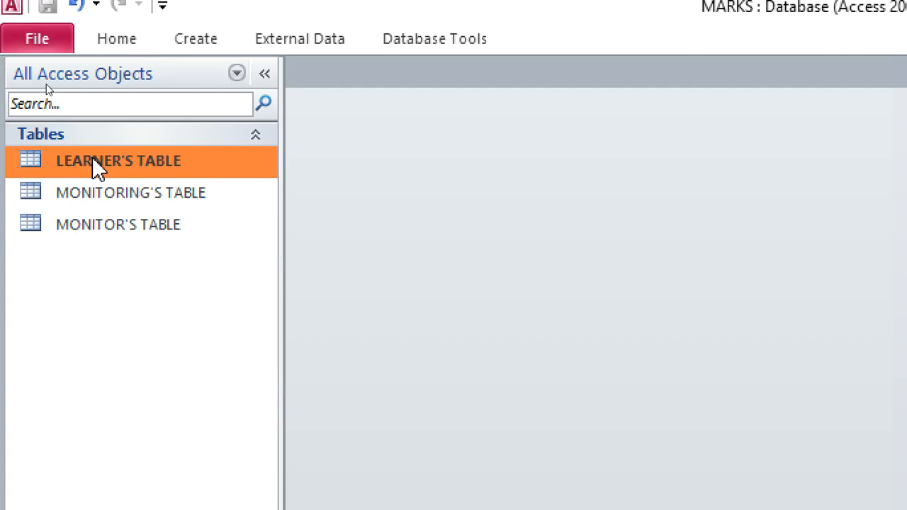
click(195, 41)
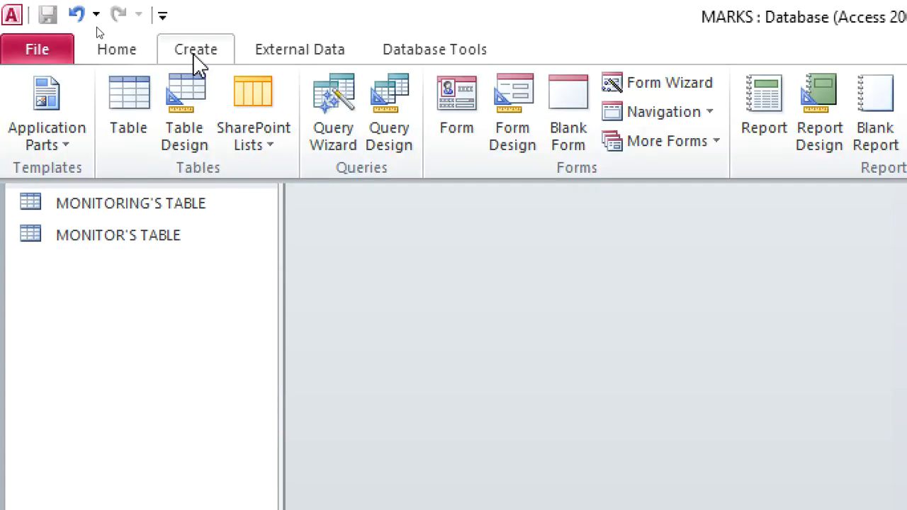
click(457, 107)
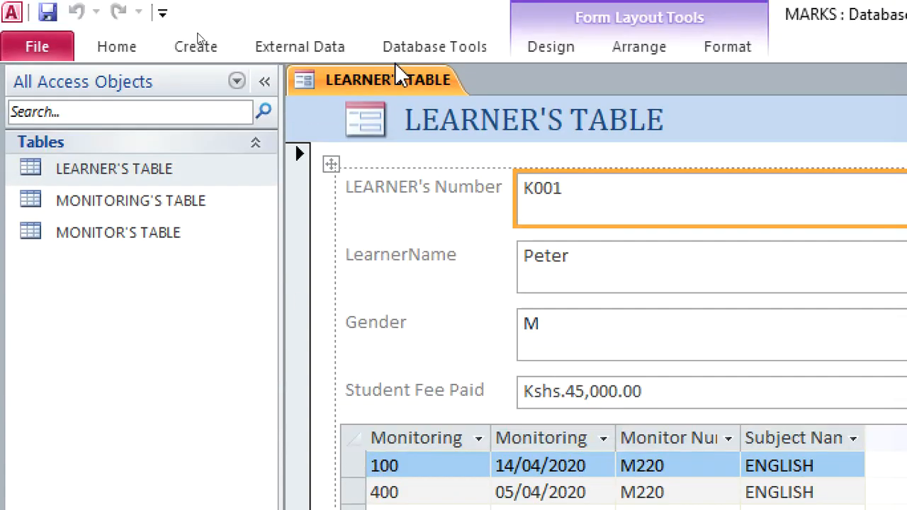
right_click(370, 79)
click(446, 153)
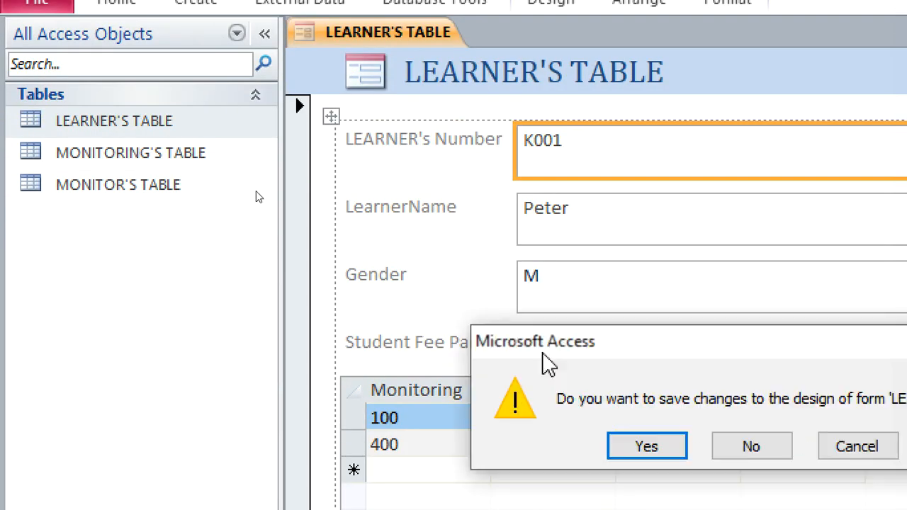
click(535, 344)
click(903, 346)
Create a form from MONITORING'S TABLE, save it under the name MONITORING'S TABLE and close it
click(37, 160)
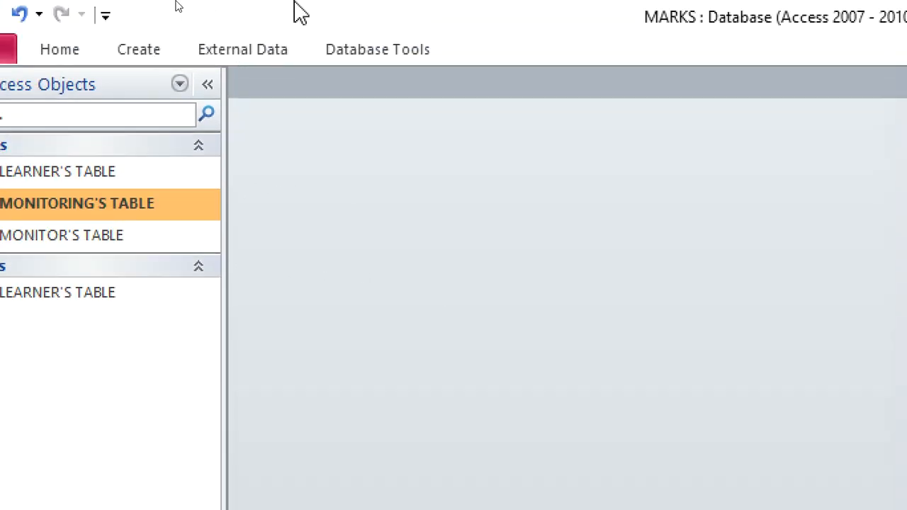
click(157, 48)
click(399, 130)
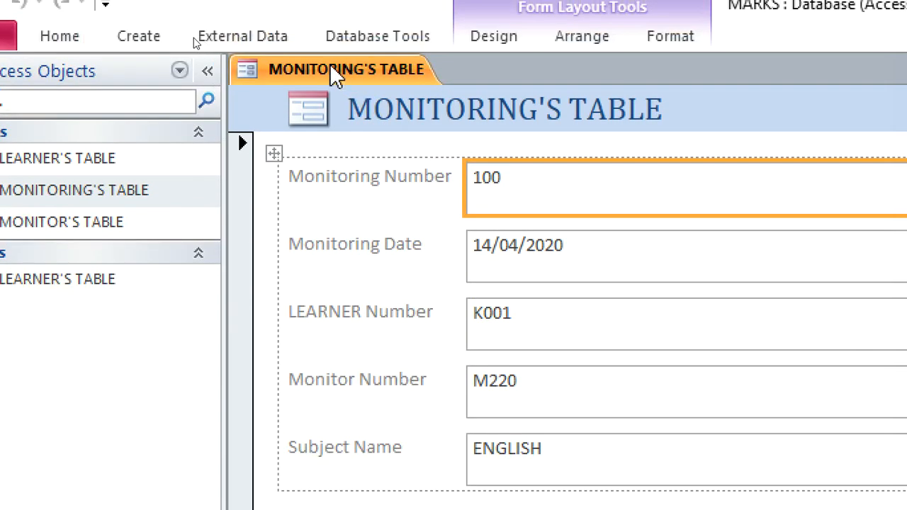
right_click(336, 75)
click(391, 82)
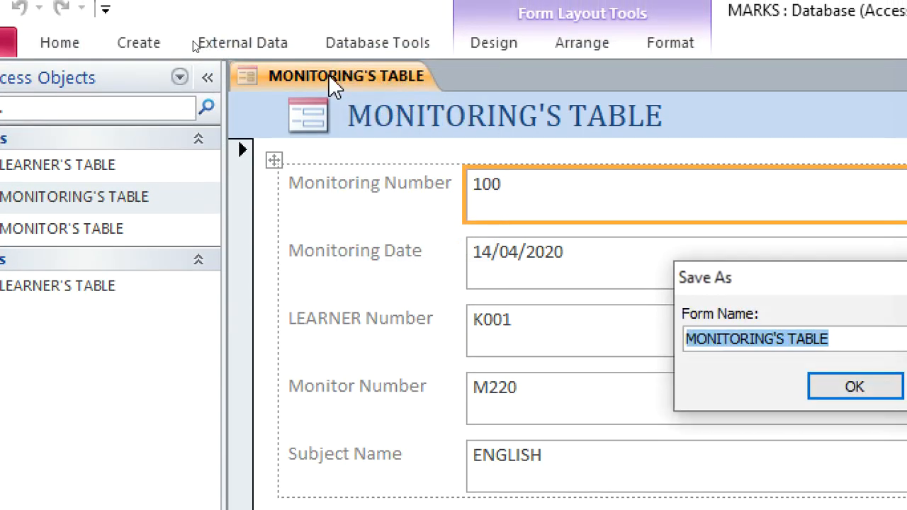
click(861, 393)
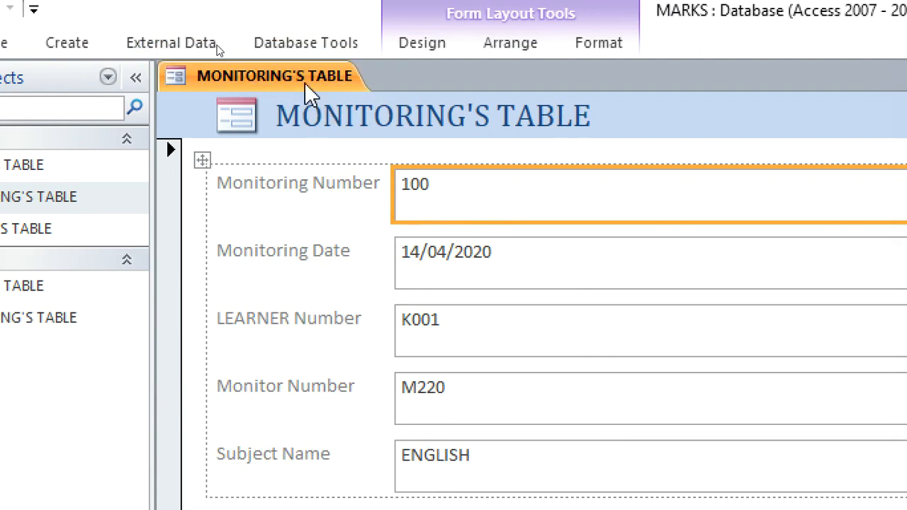
right_click(375, 82)
click(383, 165)
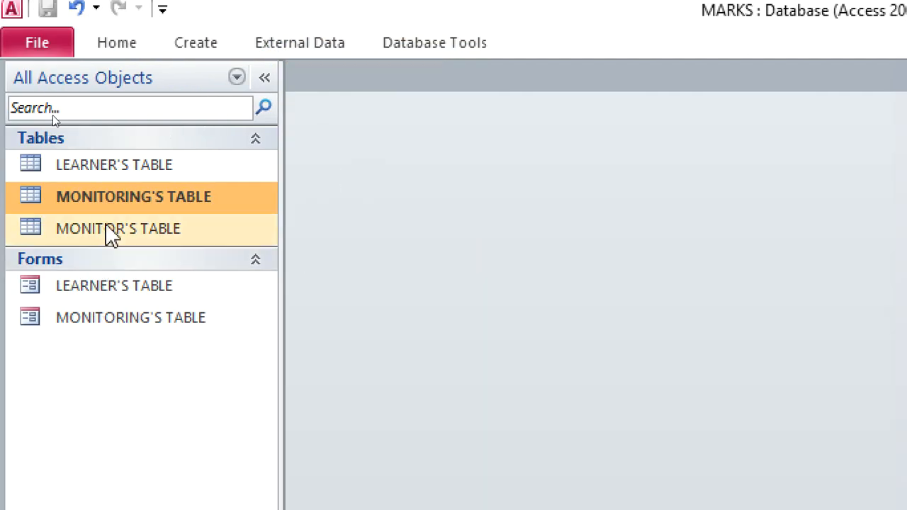
Create a form from MONITOR'S TABLE, save it under the name MONITOR'S TABLE and close it
click(111, 233)
click(225, 47)
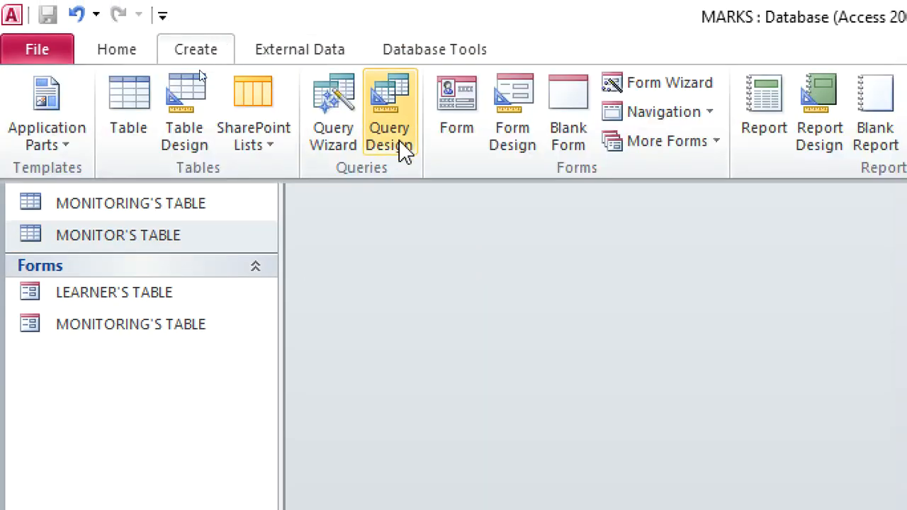
click(461, 129)
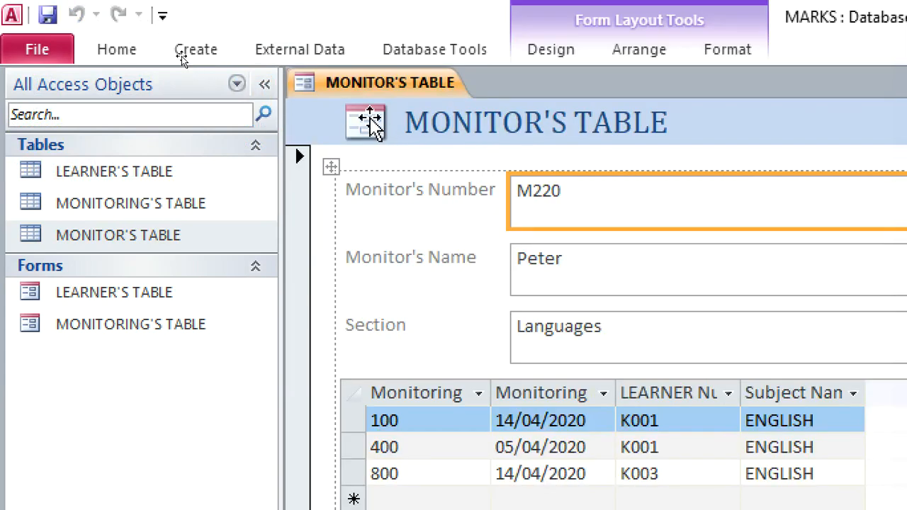
right_click(341, 91)
click(402, 109)
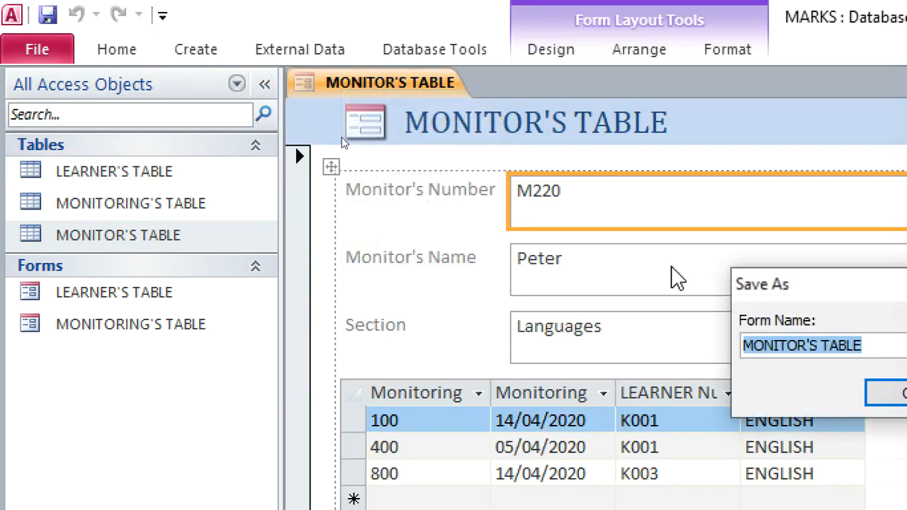
click(798, 394)
right_click(283, 83)
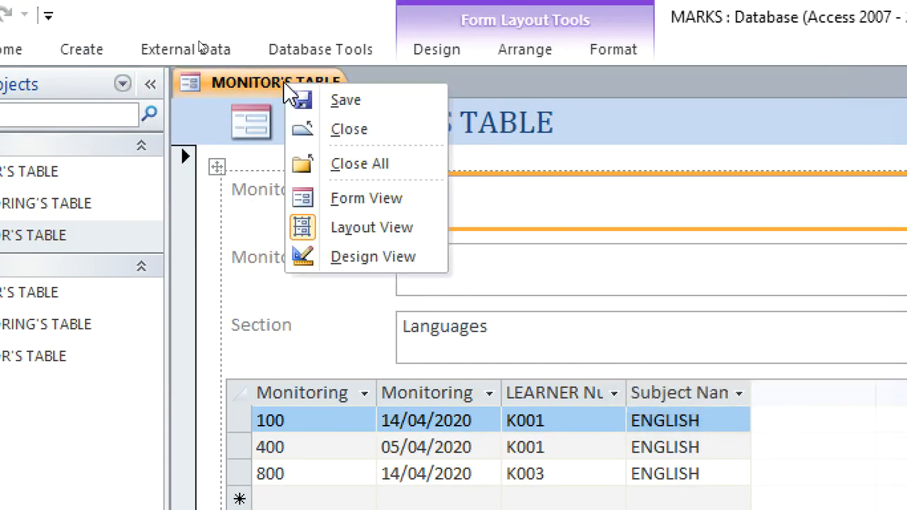
click(368, 162)
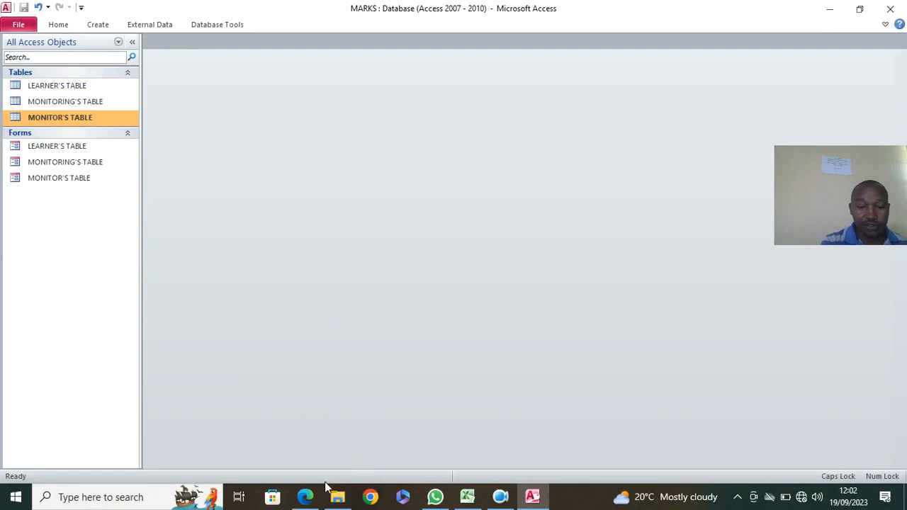
Switch to the exam PDF in Edge to read the query and report tasks, and return to the MARKS database in Access
click(305, 497)
scroll(241, 331, down, 5)
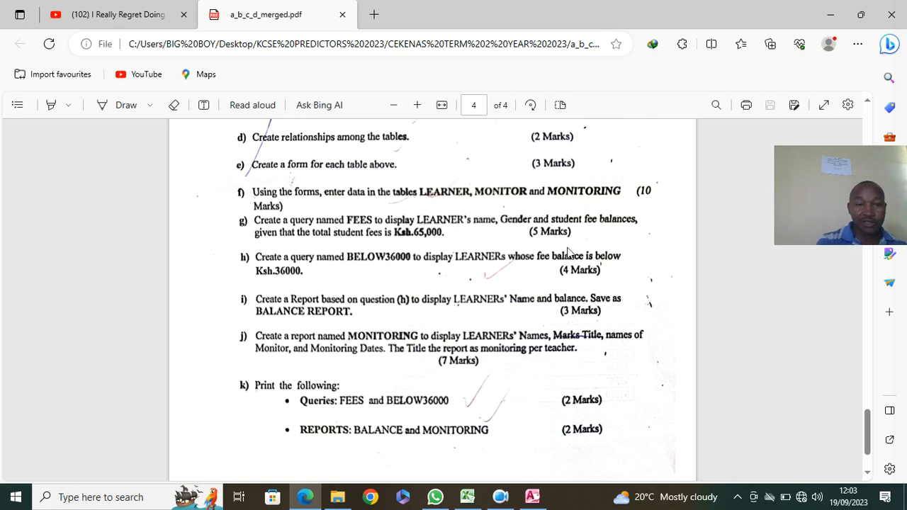
click(528, 499)
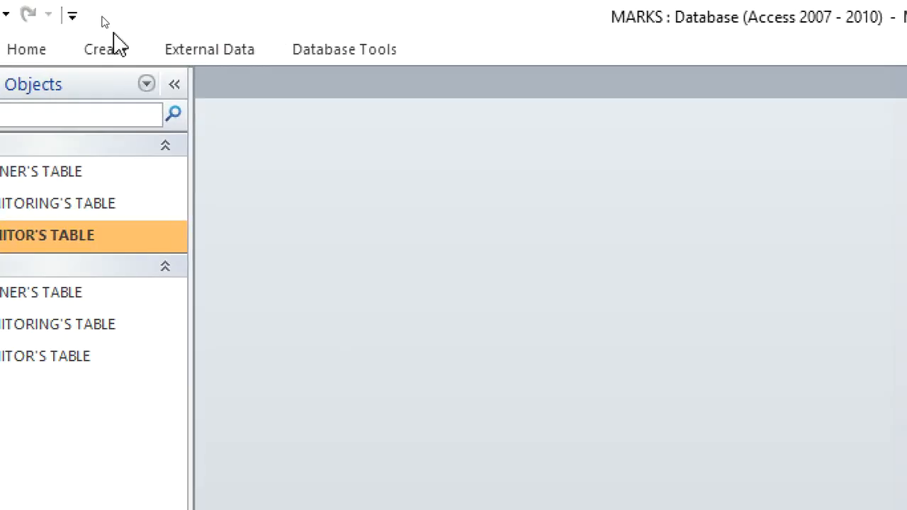
Start a new query in Design View with LEARNER'S TABLE, MONITORING'S TABLE and MONITOR'S TABLE added as sources
click(110, 47)
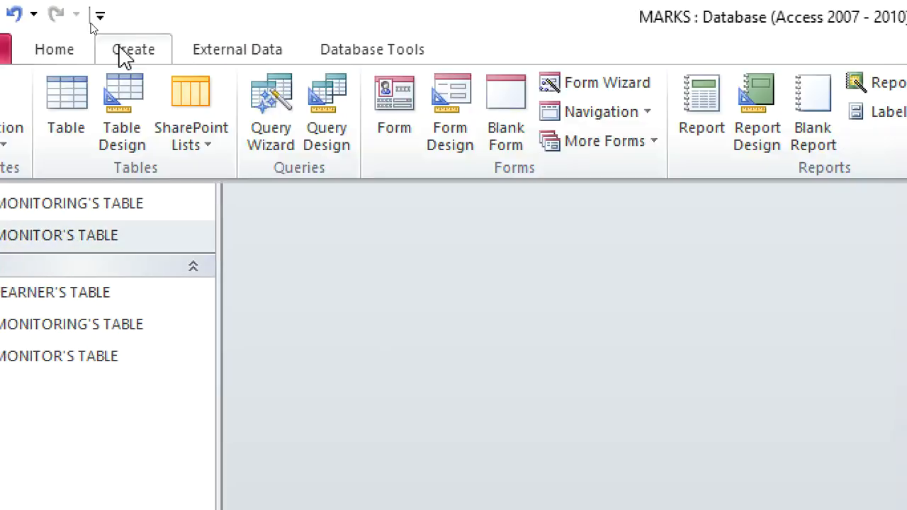
click(322, 148)
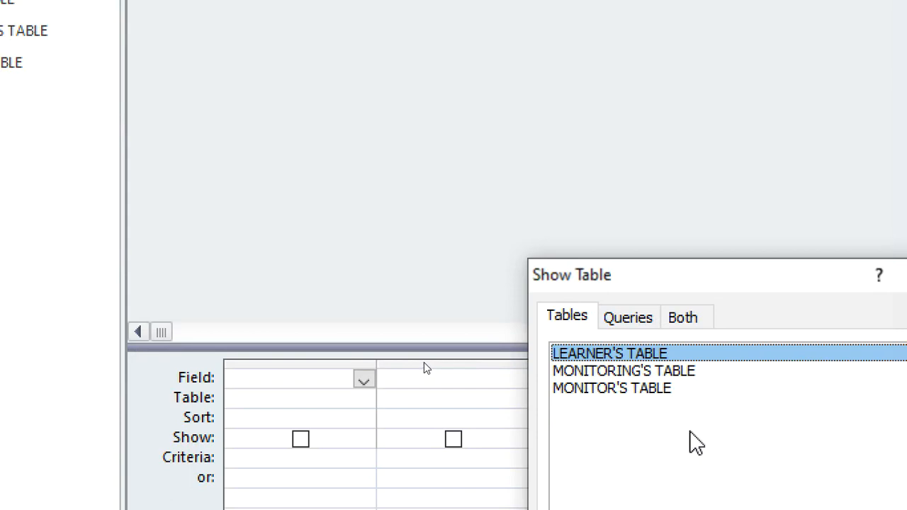
double_click(614, 359)
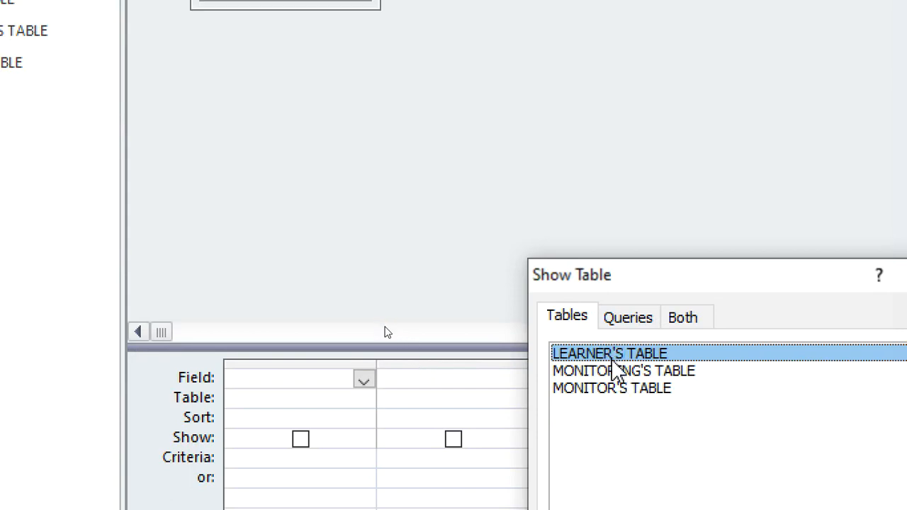
double_click(620, 369)
double_click(631, 388)
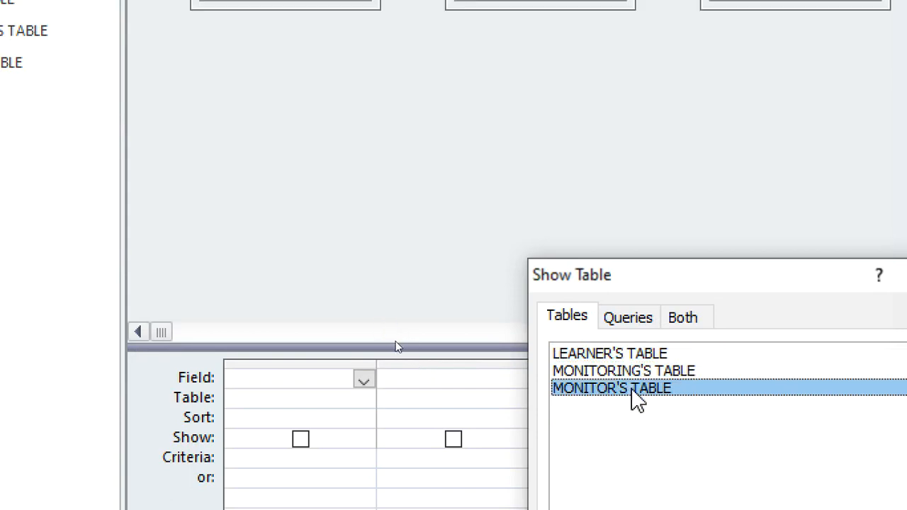
drag(672, 281, 416, 297)
click(681, 288)
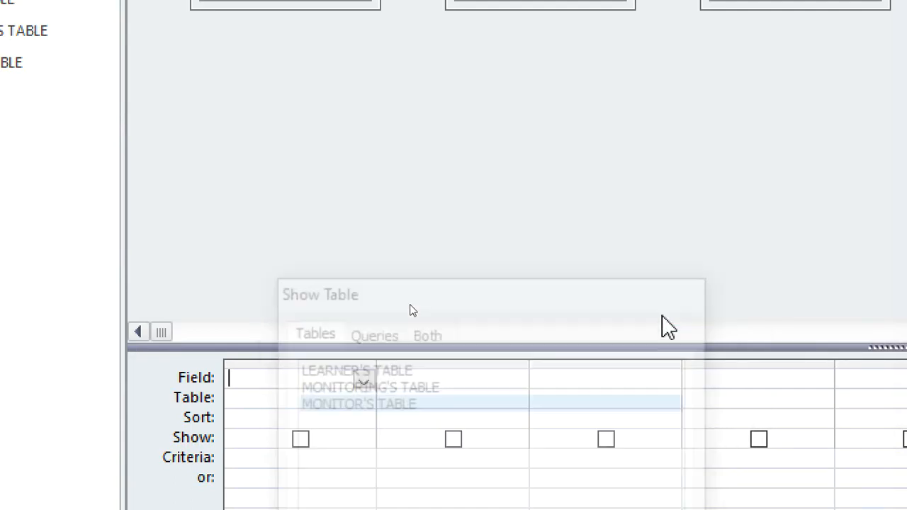
drag(527, 347, 503, 87)
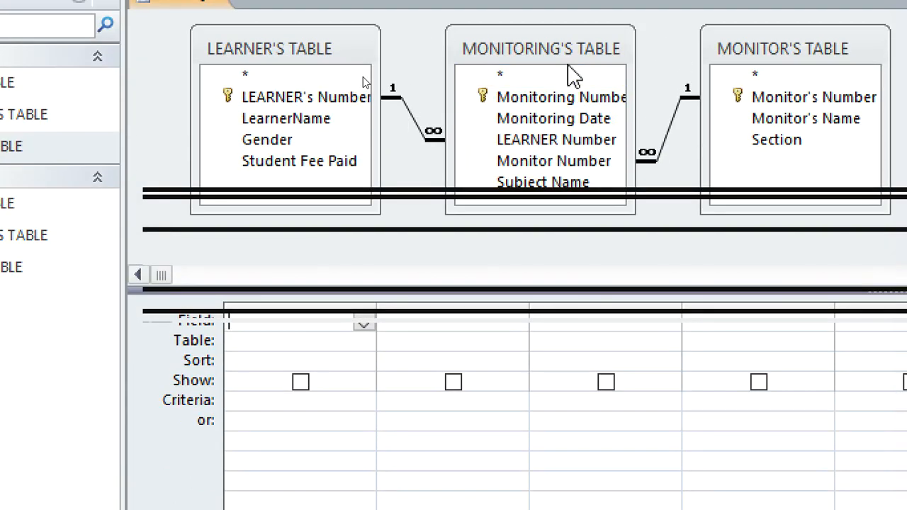
click(482, 91)
Add the LearnerName and Gender fields from LEARNER'S TABLE to the query grid
click(345, 100)
click(272, 121)
double_click(269, 119)
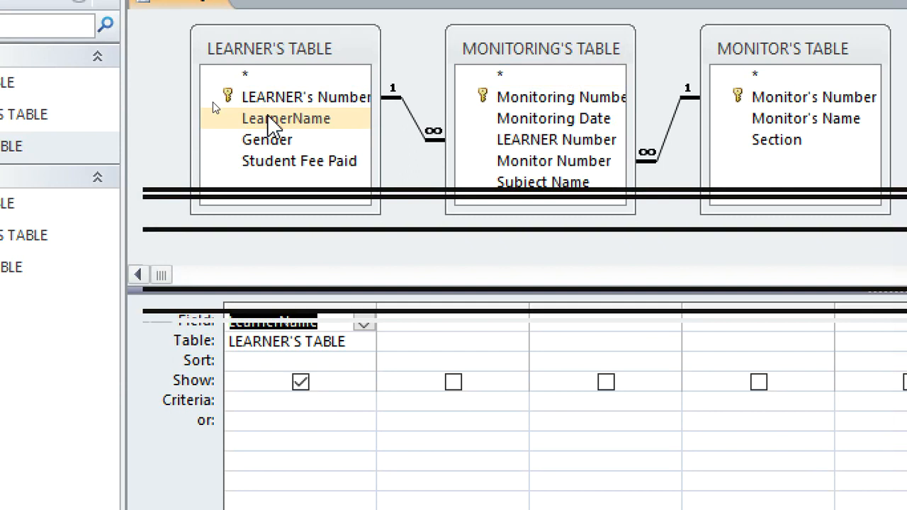
click(281, 141)
double_click(283, 140)
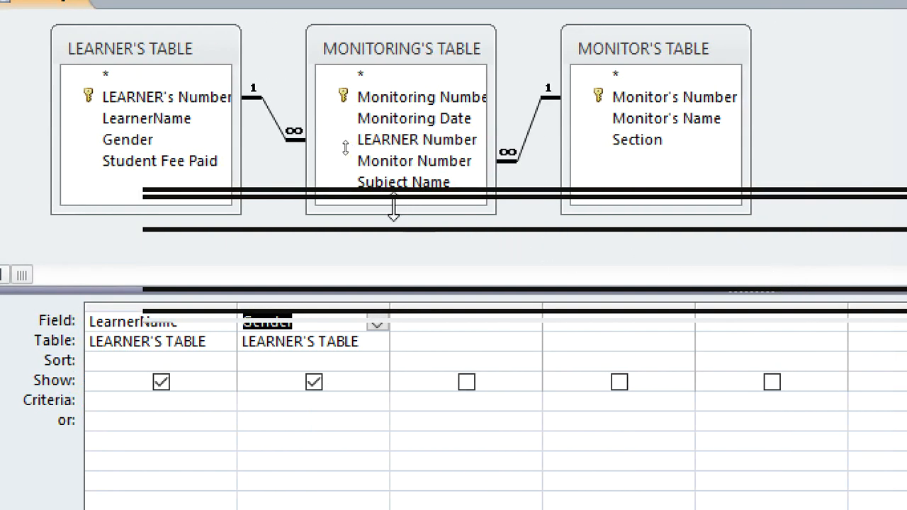
Add the Student Fee Paid field to the query grid and enter BALANCE:65000-Student Fee Paid in a widened next column
click(168, 164)
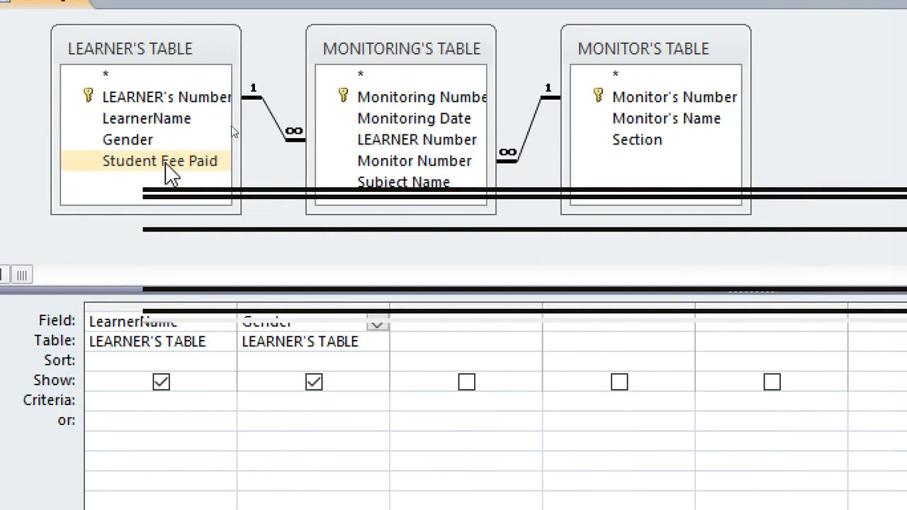
double_click(167, 165)
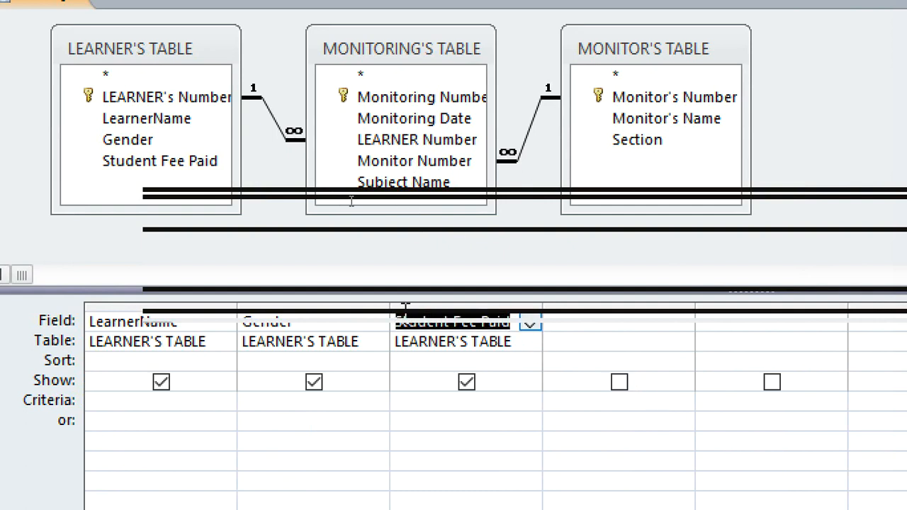
click(602, 323)
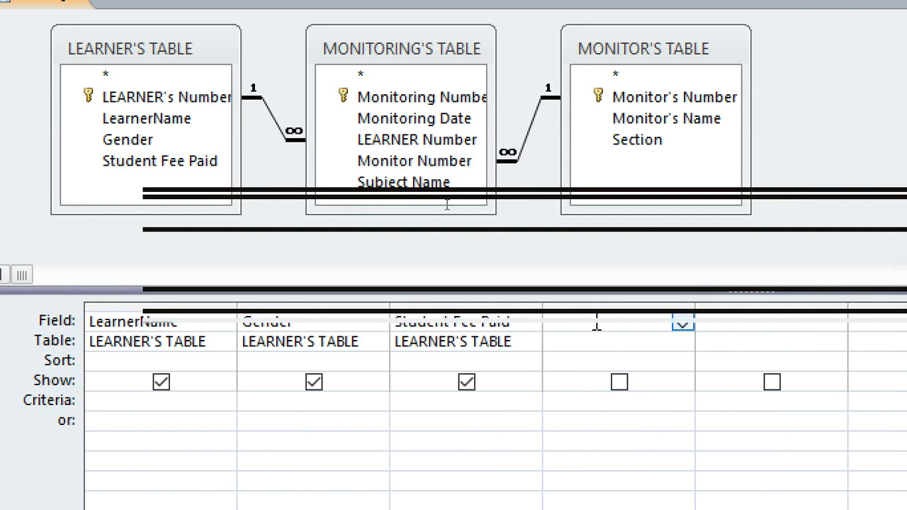
text(BALANCE:)
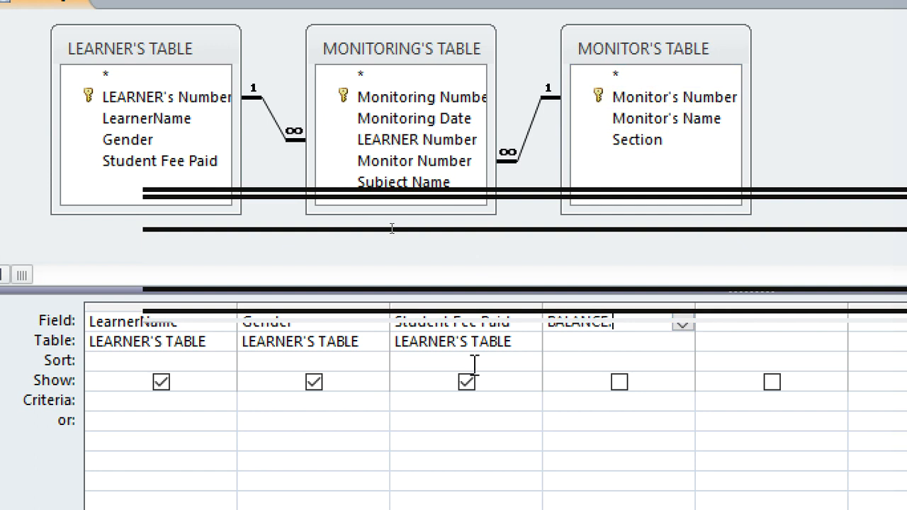
drag(695, 308, 770, 308)
text(:65000-)
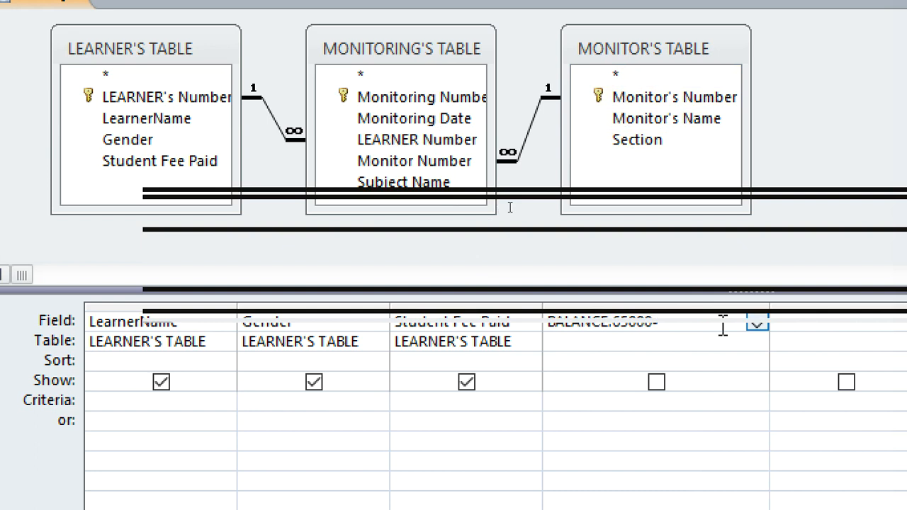
text(Student Fee Paid)
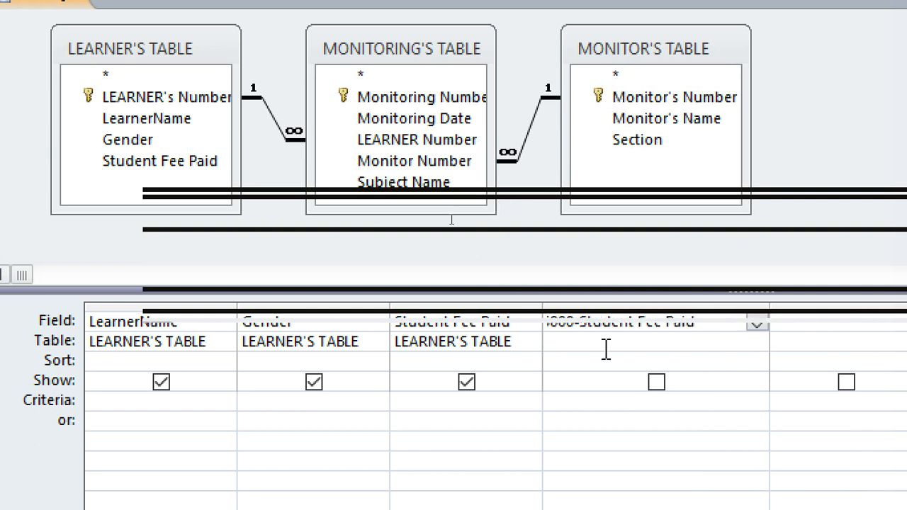
Enclose Student Fee Paid in square brackets in the BALANCE expression and set the calculated field to show
click(558, 416)
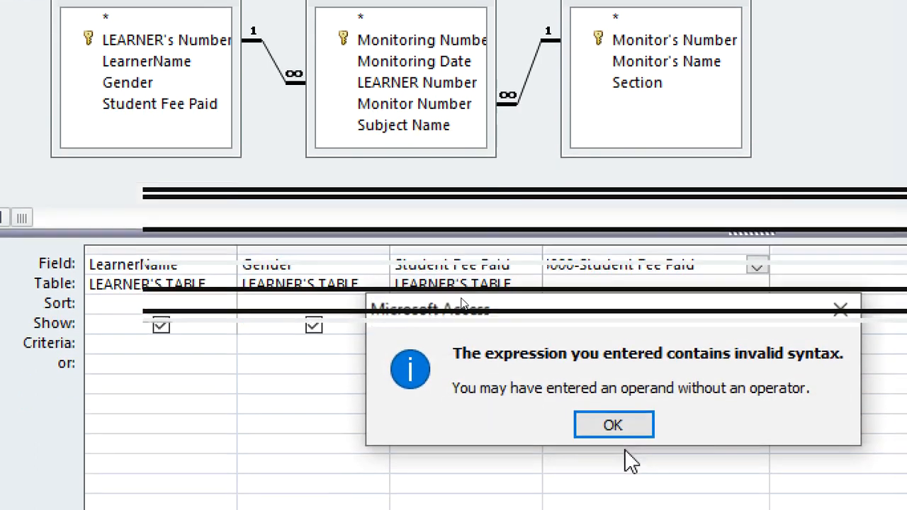
click(613, 482)
click(585, 263)
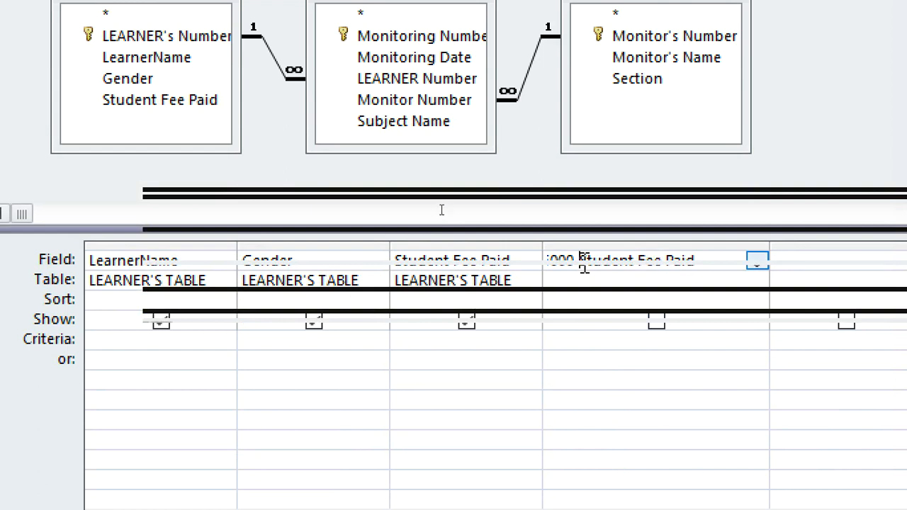
text([)
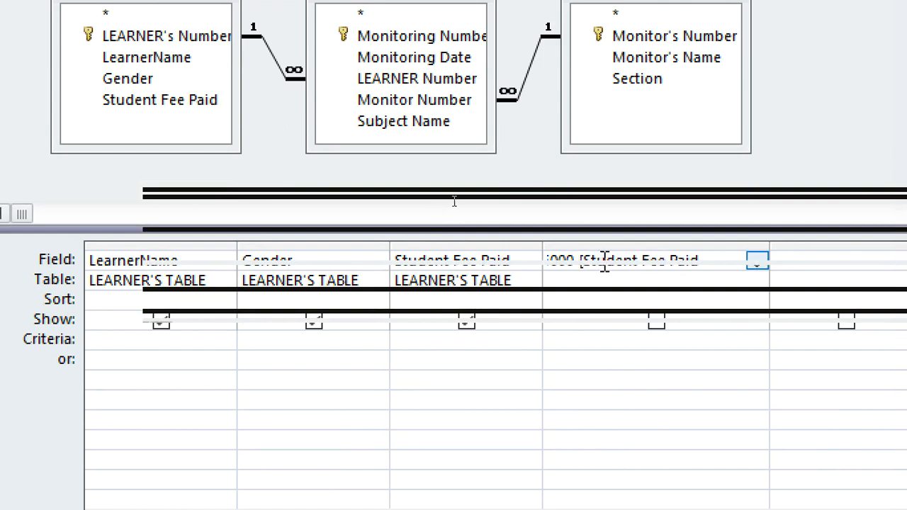
click(711, 257)
text(])
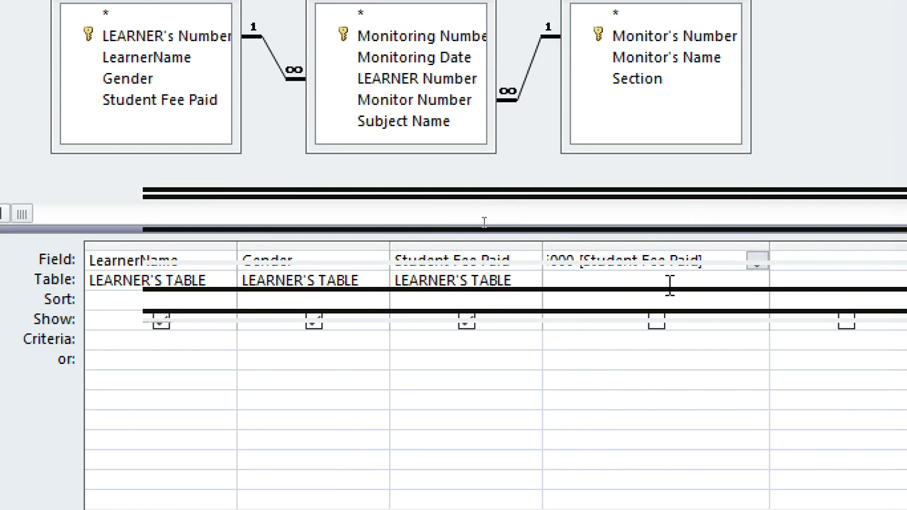
click(655, 324)
click(654, 328)
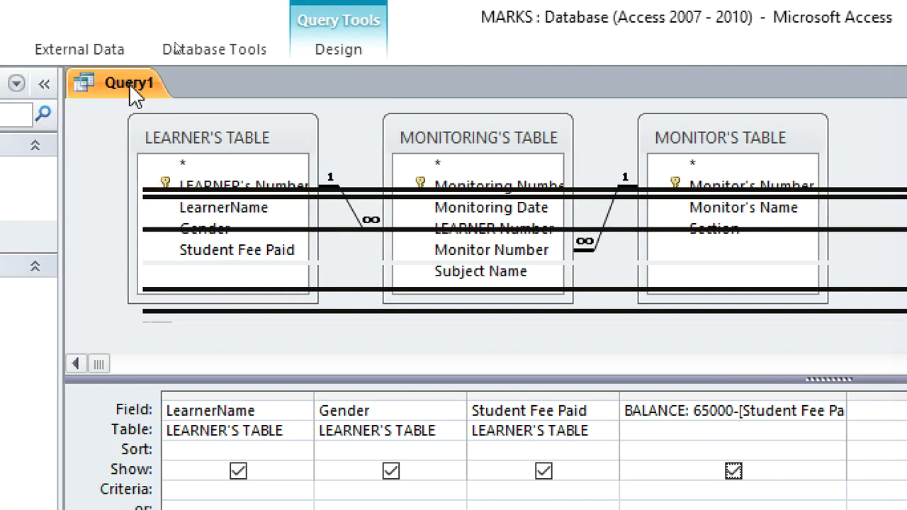
Save the query under the name FEES and close it
right_click(55, 86)
click(157, 101)
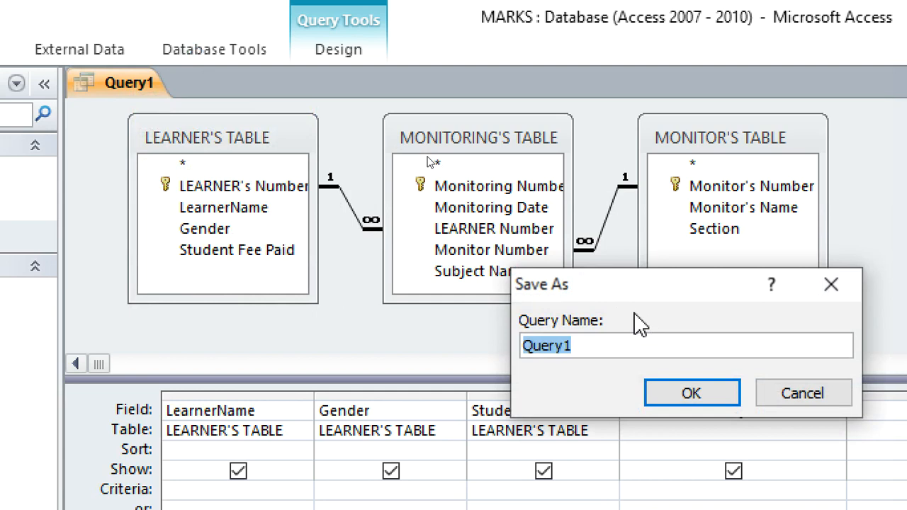
text(FWW)
key(BackSpace)
text(ES)
key(BackSpace)
text(ES)
key(Return)
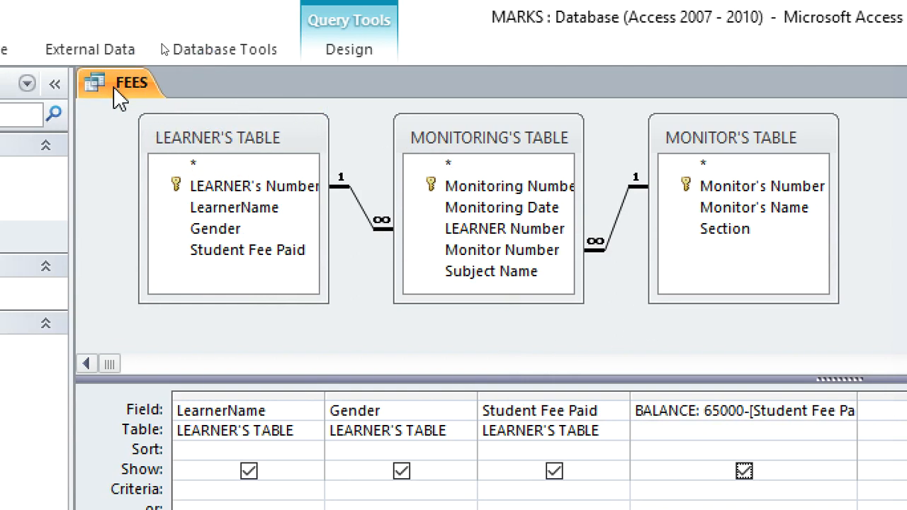
right_click(118, 98)
click(142, 133)
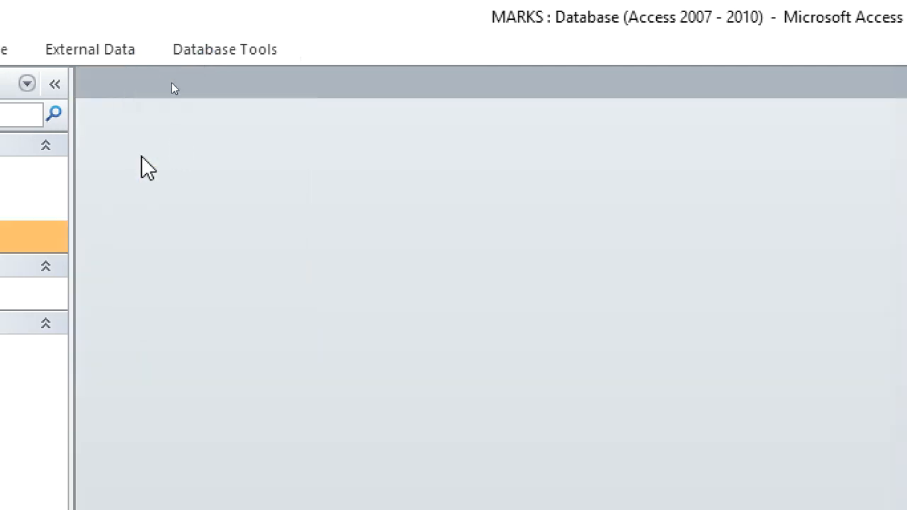
Open the FEES query results, widen the BALANCE column to fit its values, and save and close the query
double_click(68, 292)
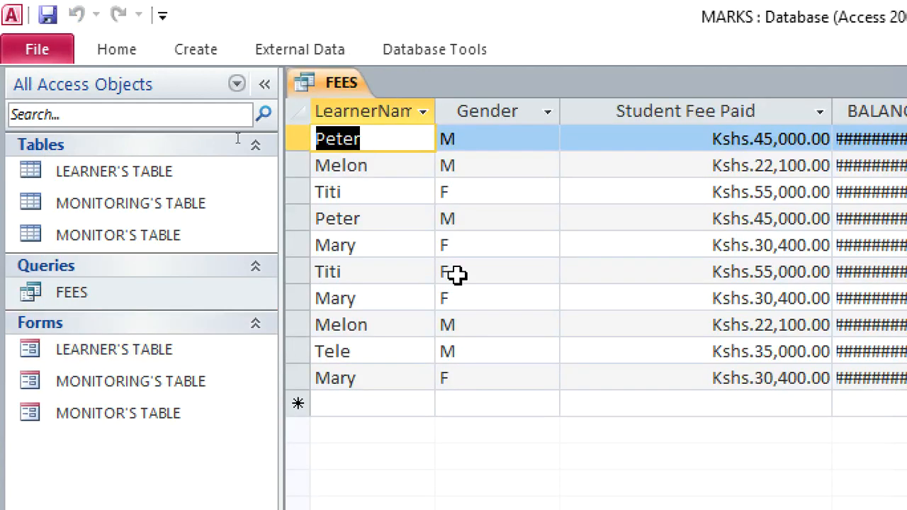
click(717, 111)
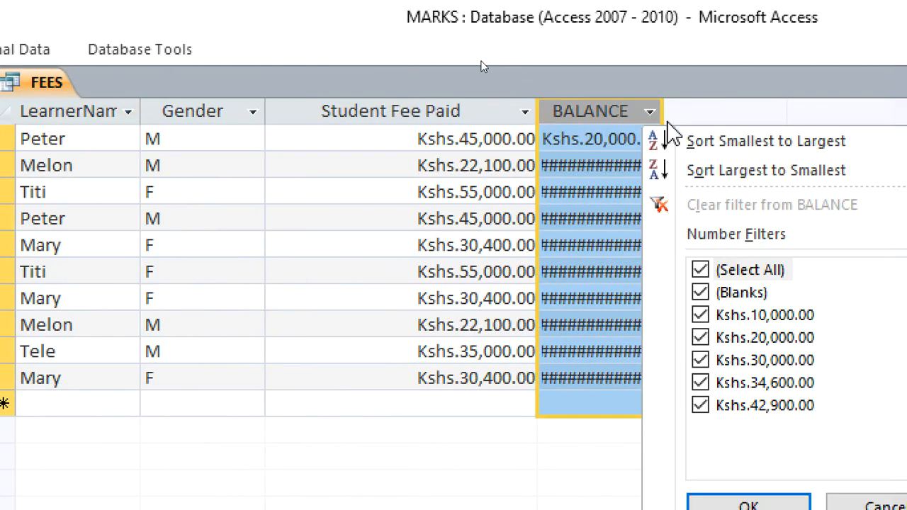
click(508, 110)
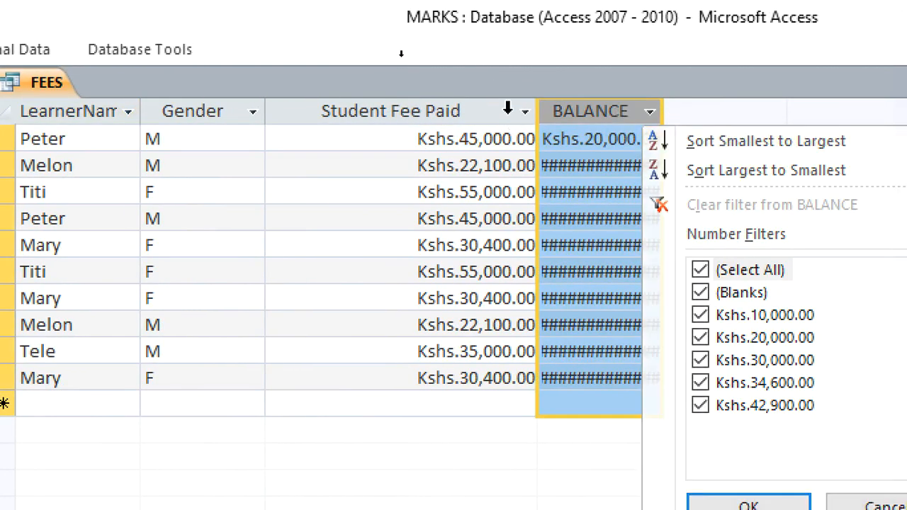
drag(662, 112, 740, 111)
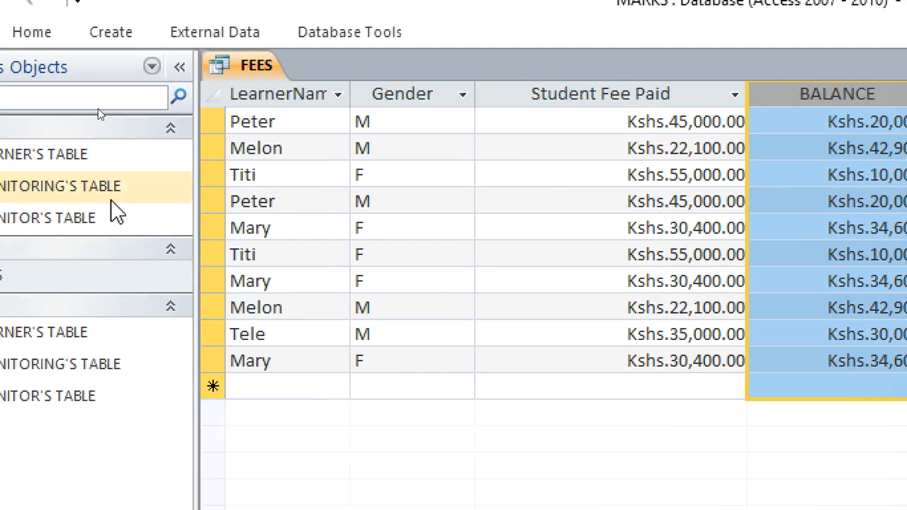
right_click(227, 66)
click(274, 90)
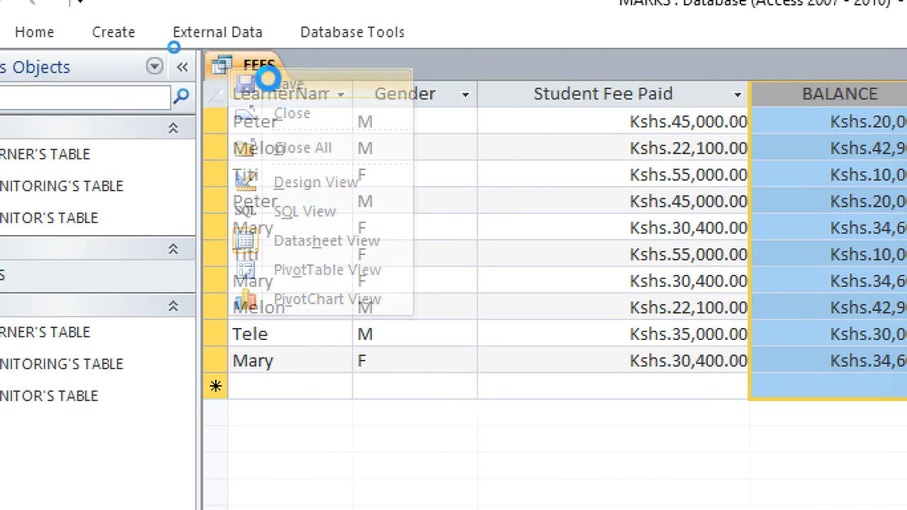
right_click(256, 69)
click(323, 121)
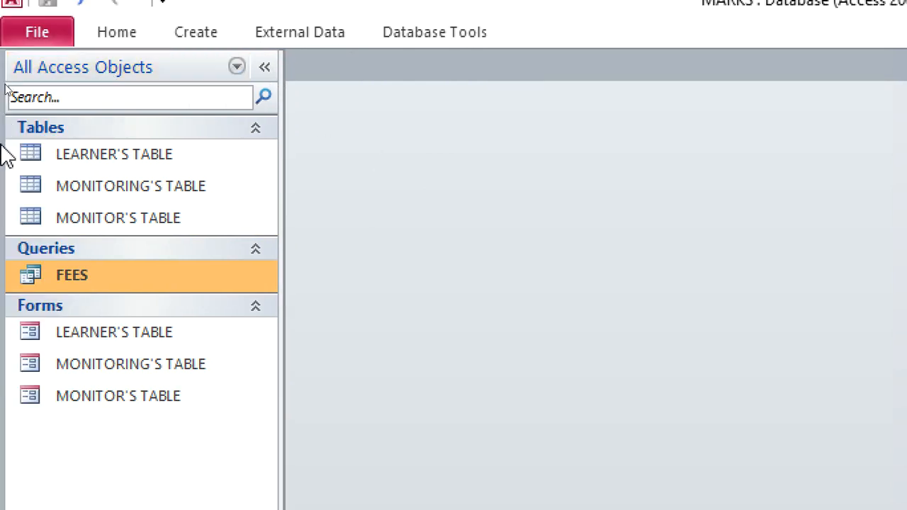
Copy the FEES query and paste it as a new query named BELOW36000
right_click(103, 275)
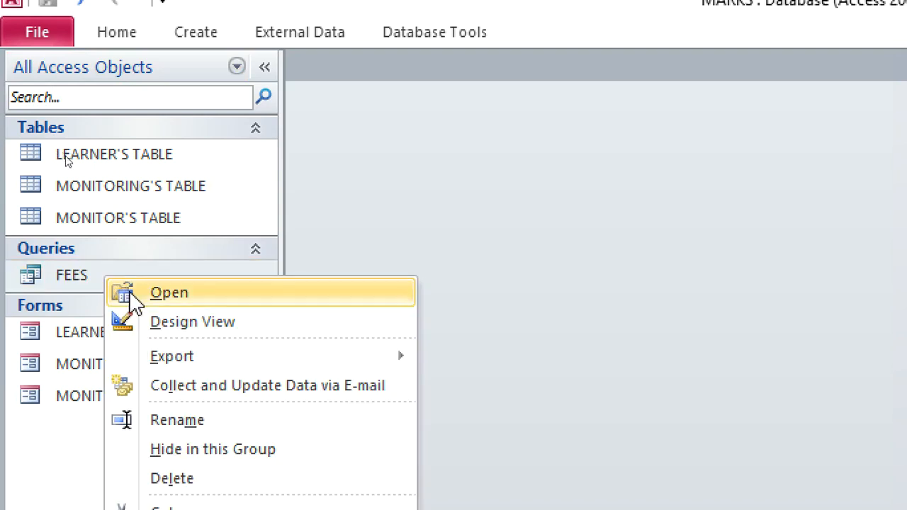
click(183, 454)
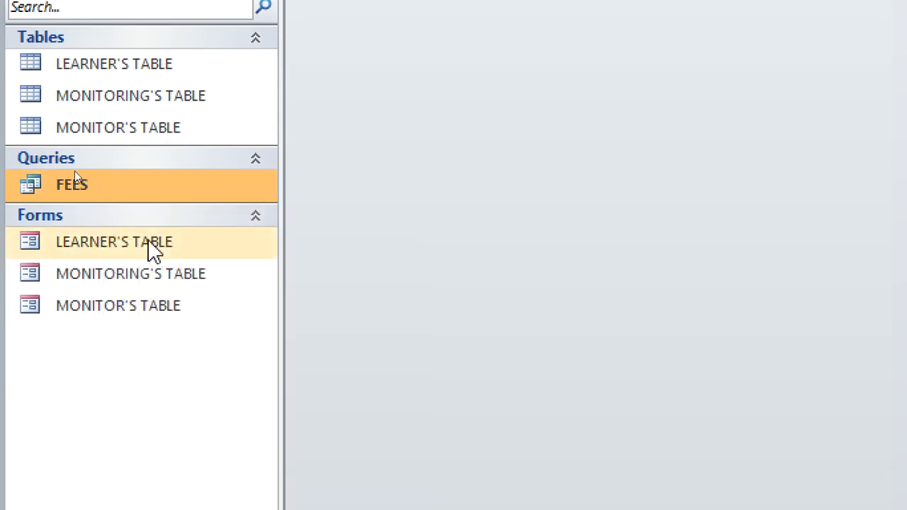
right_click(136, 187)
click(213, 479)
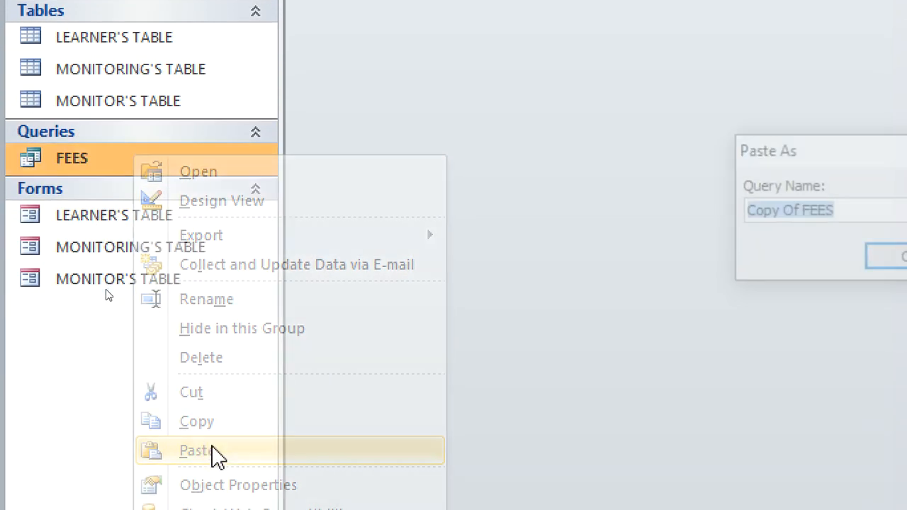
drag(743, 168, 430, 162)
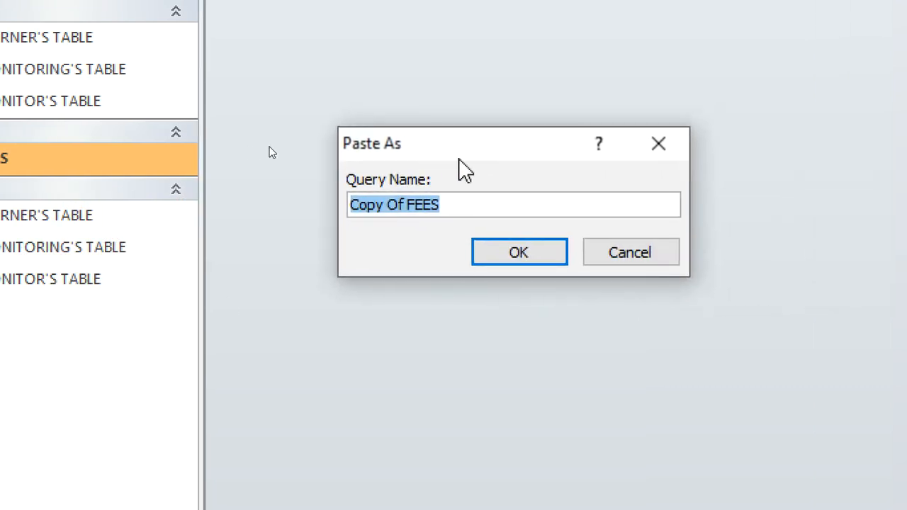
text(BELOW)
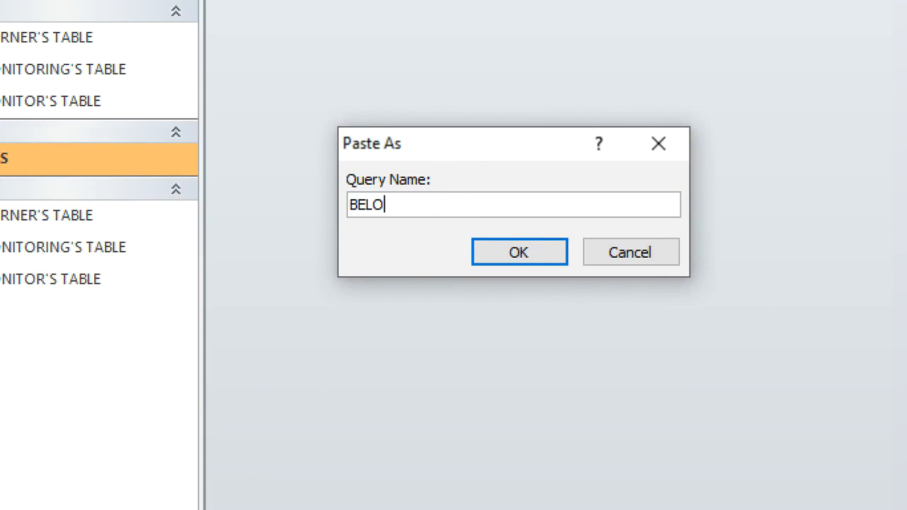
text(36000)
key(Return)
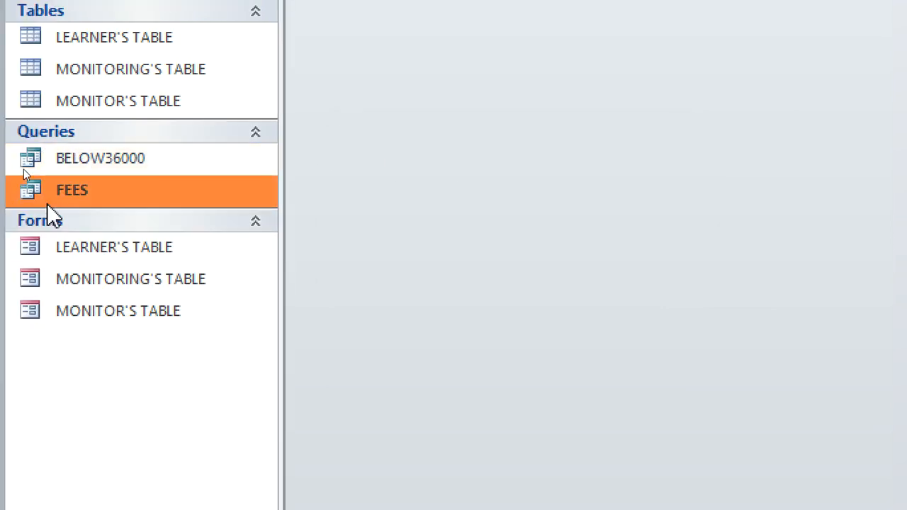
Set the BALANCE criterion to <36000 in the design of the BELOW36000 query, and save and close it
right_click(103, 163)
click(171, 217)
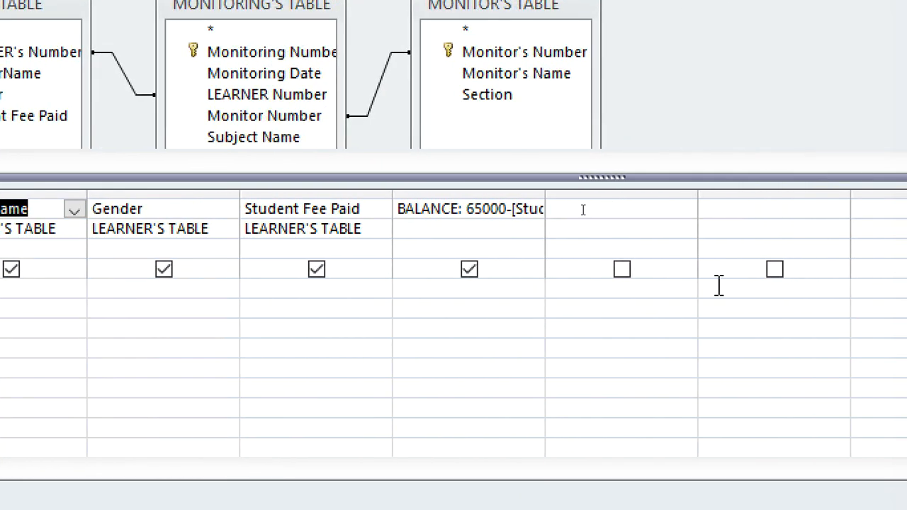
click(422, 289)
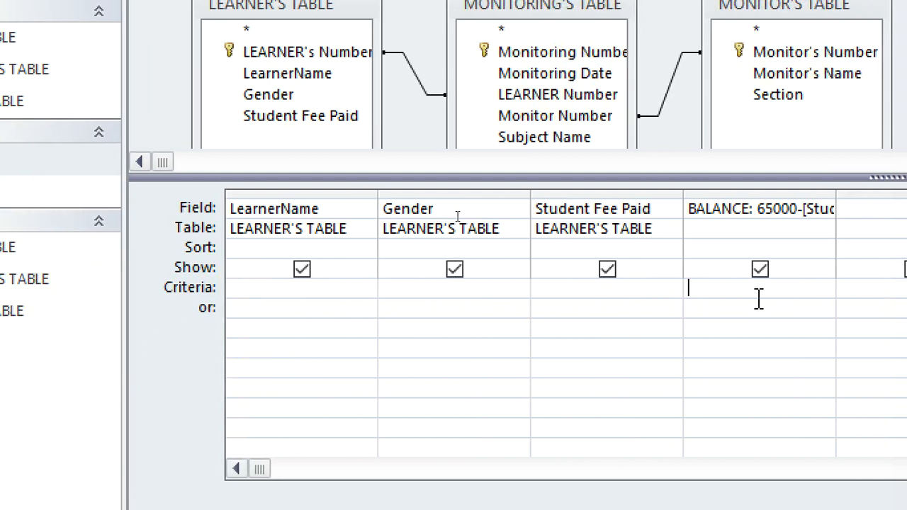
text(<36000)
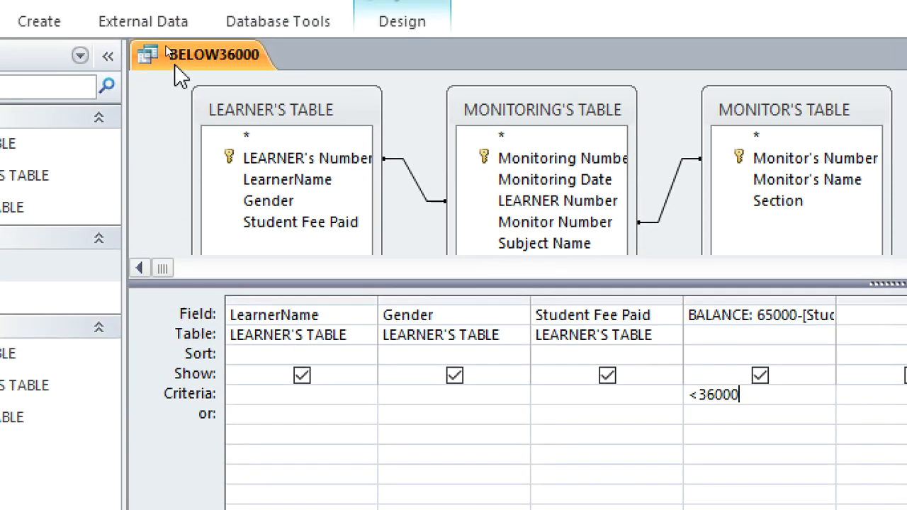
right_click(176, 64)
click(207, 80)
right_click(179, 65)
click(234, 112)
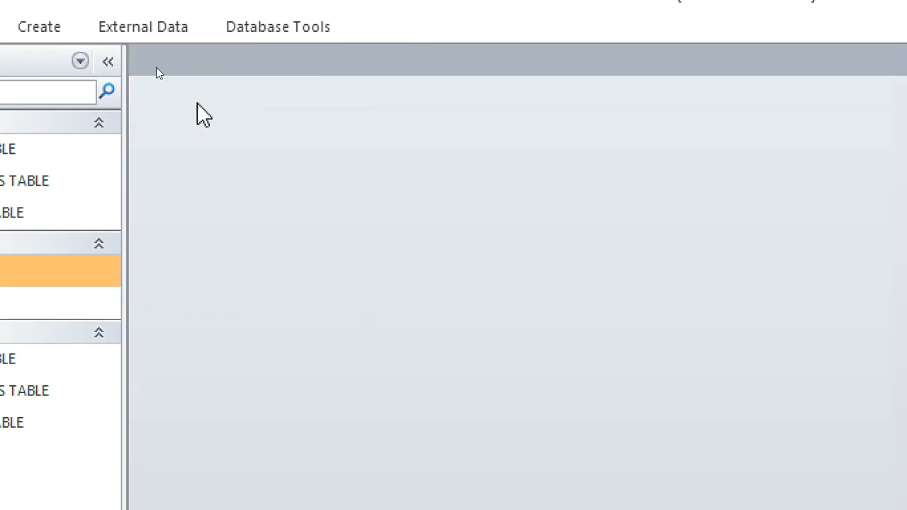
Open the BELOW36000 query to check its filtered records, and close it
double_click(122, 278)
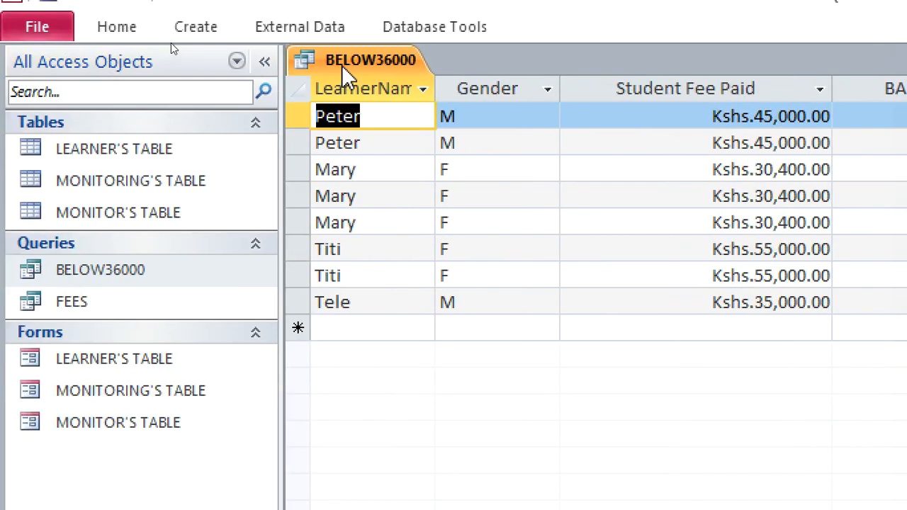
right_click(348, 70)
click(395, 109)
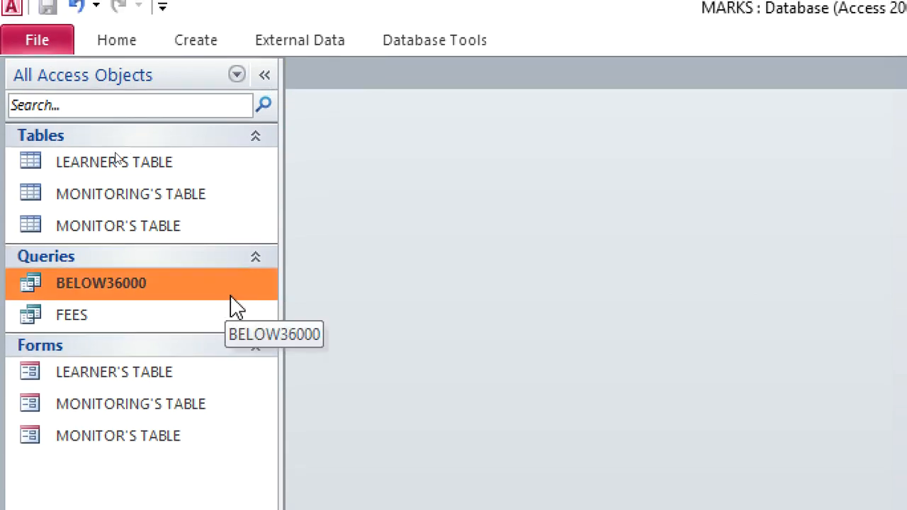
Start another query in Design View with LEARNER'S TABLE, MONITORING'S TABLE and MONITOR'S TABLE as sources
click(192, 49)
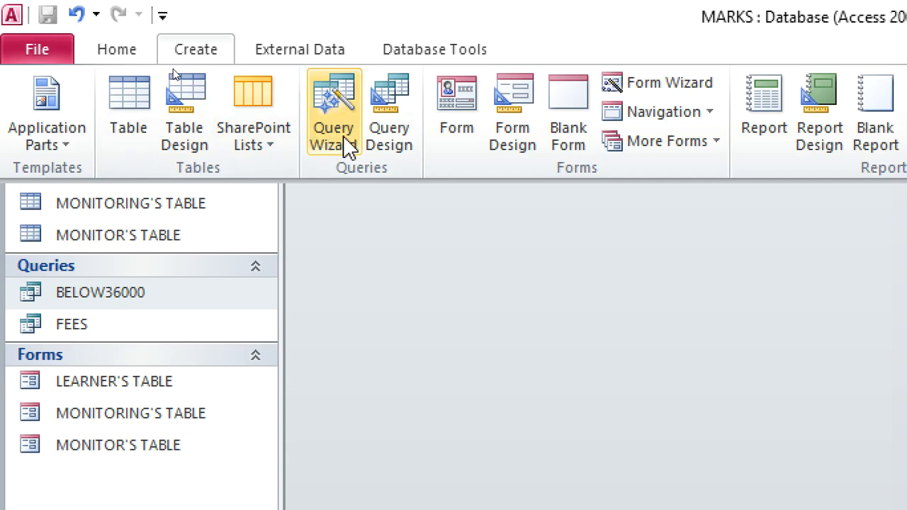
click(401, 141)
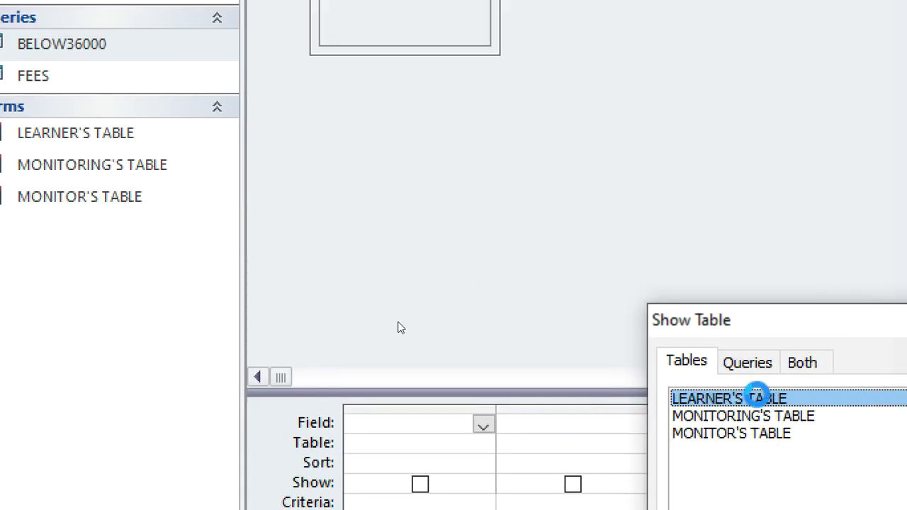
double_click(762, 399)
double_click(763, 417)
click(767, 434)
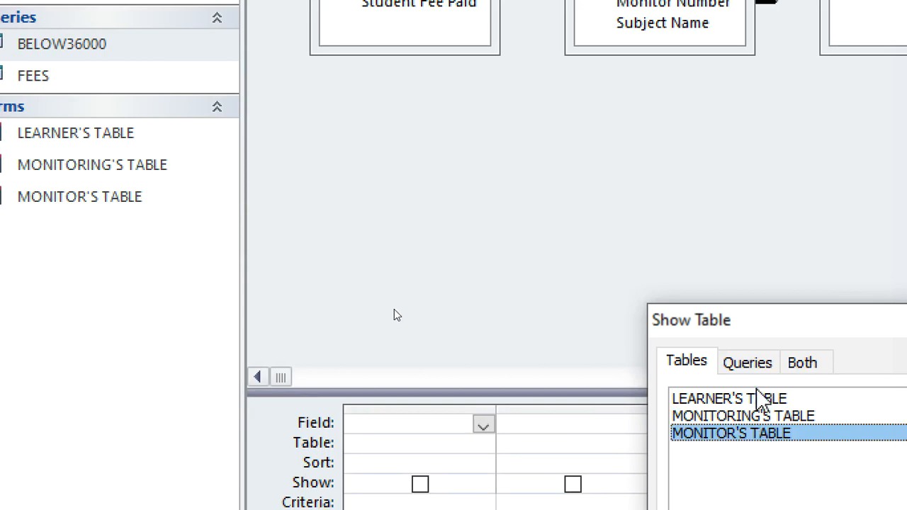
Dismiss the Show Table dialog and close the new empty query without saving it
drag(697, 324, 381, 262)
click(742, 260)
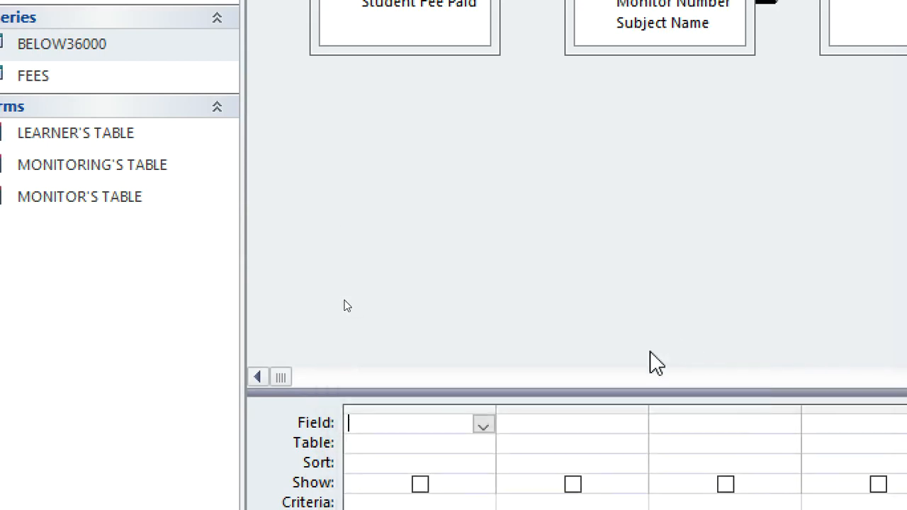
drag(638, 387, 558, 107)
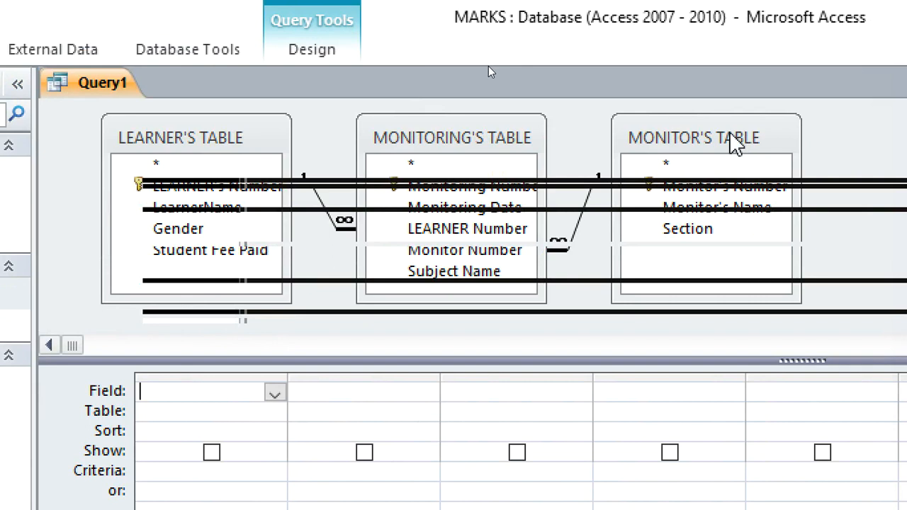
right_click(83, 85)
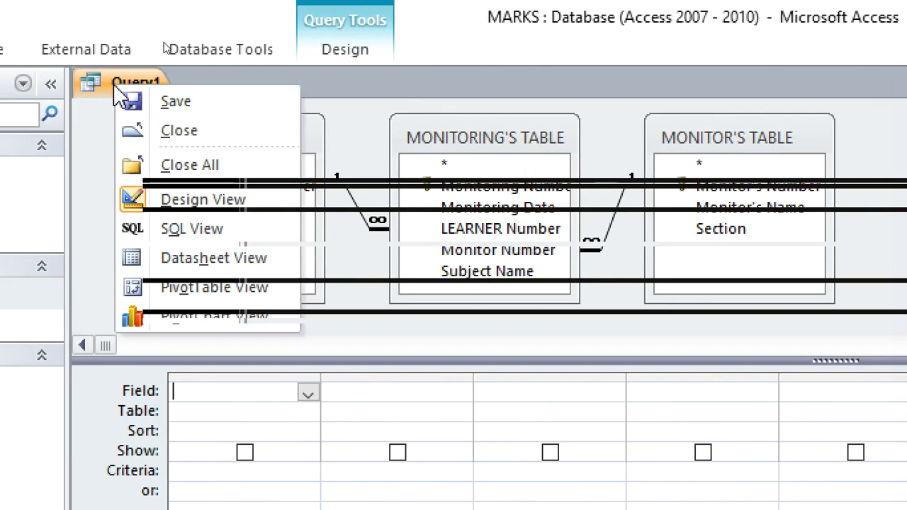
click(174, 129)
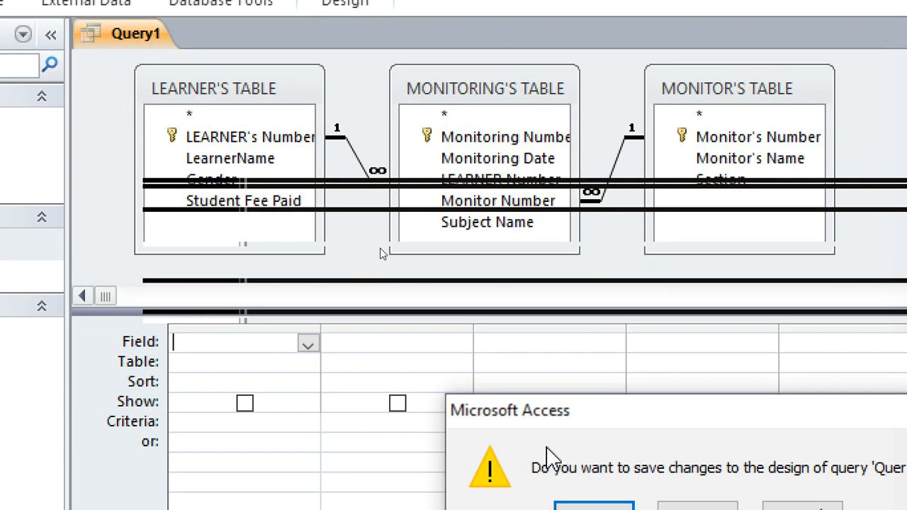
click(541, 422)
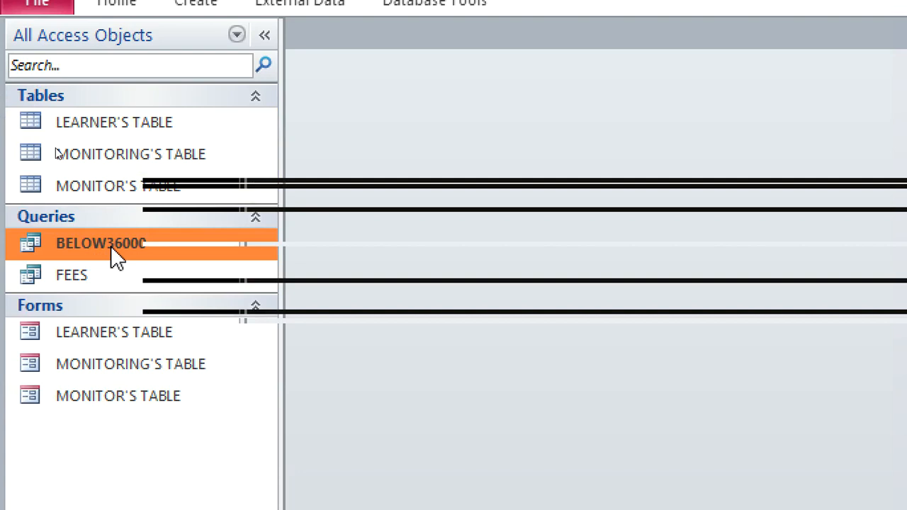
Create a report from the BELOW36000 query, then save it as BALANCE REPORT and close it
click(188, 4)
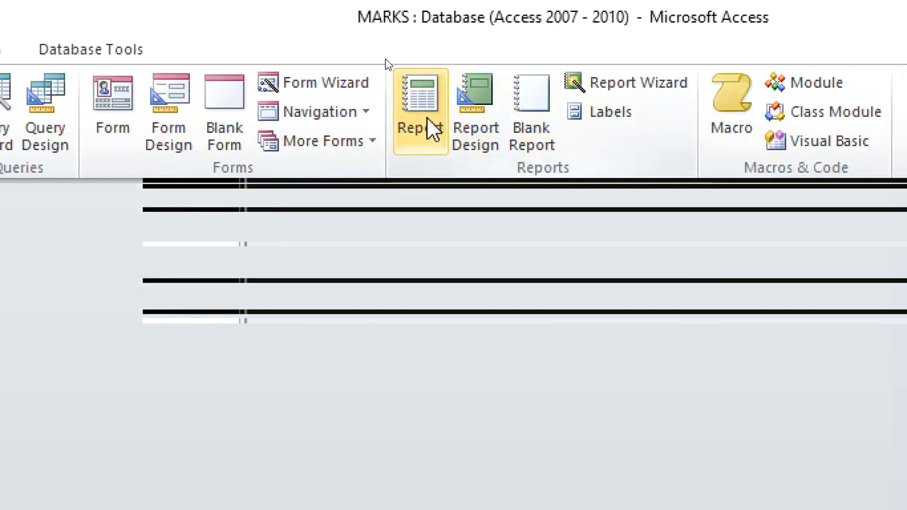
click(427, 117)
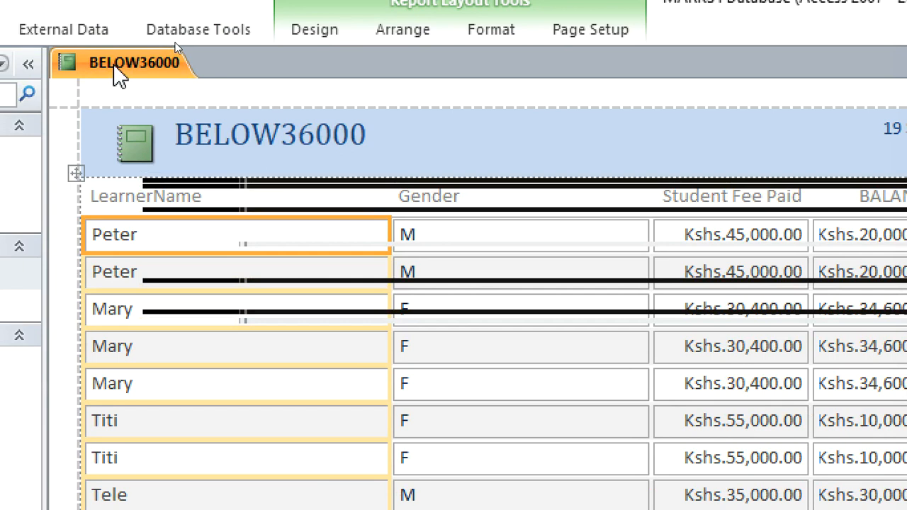
right_click(170, 63)
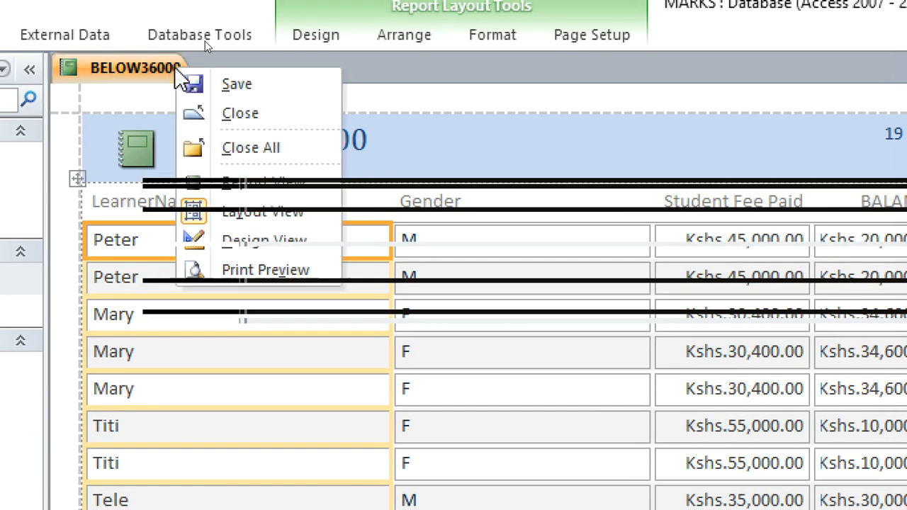
click(241, 113)
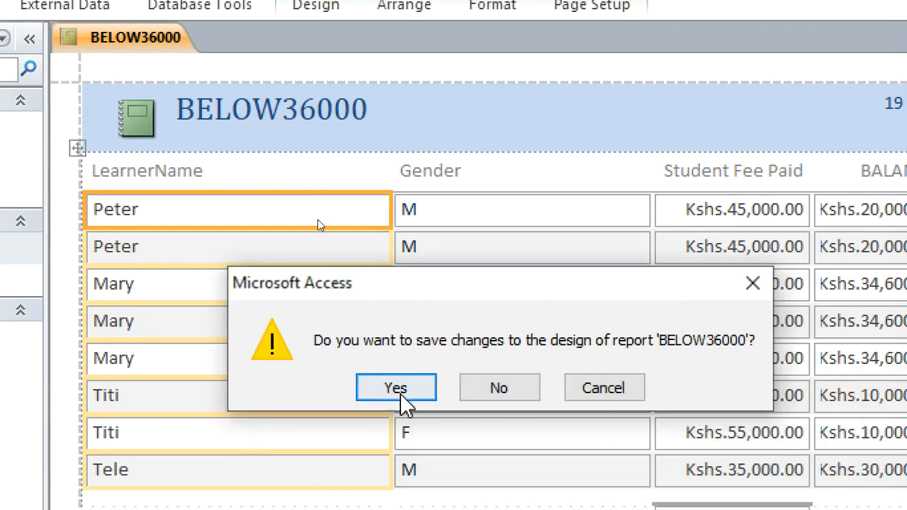
click(406, 418)
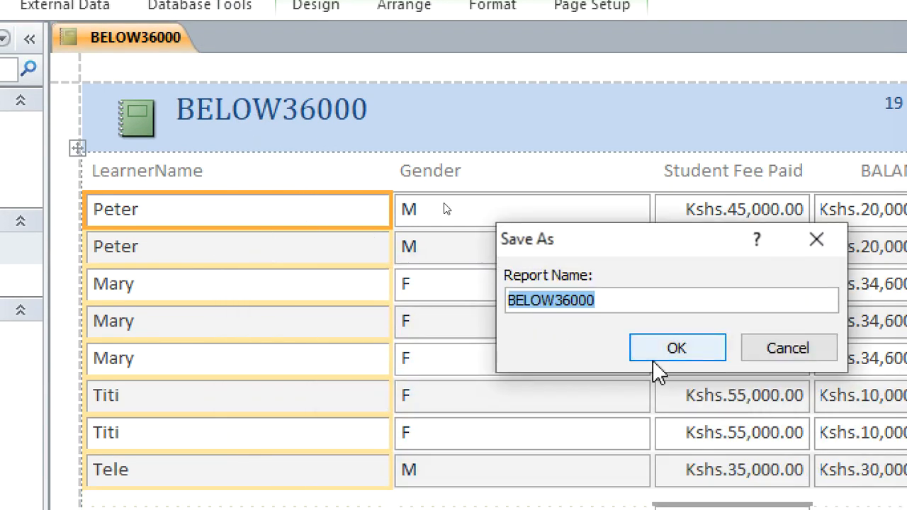
text(BALANCE REP)
key(BackSpace)
text(RO)
key(BackSpace)
key(BackSpace)
text(ORT)
click(656, 351)
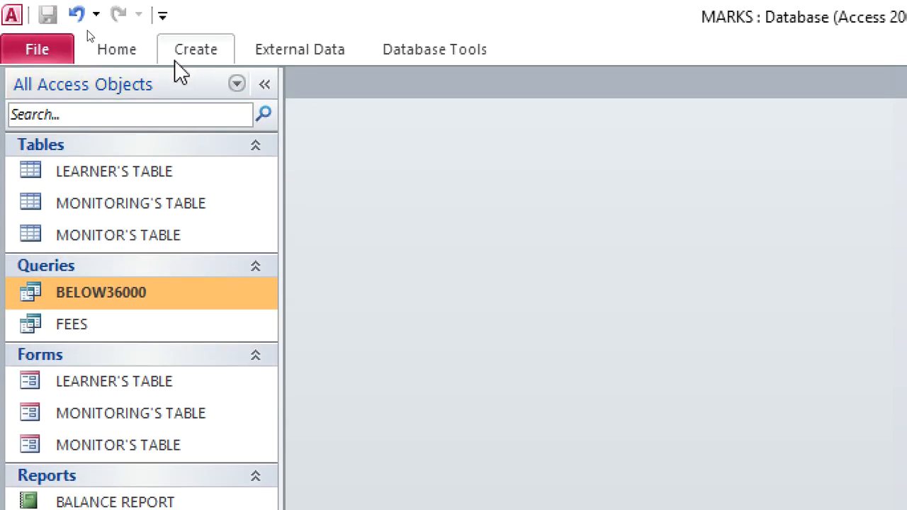
Start a new query in Design View with LEARNER'S TABLE, MONITORING'S TABLE and MONITOR'S TABLE as sources
click(186, 60)
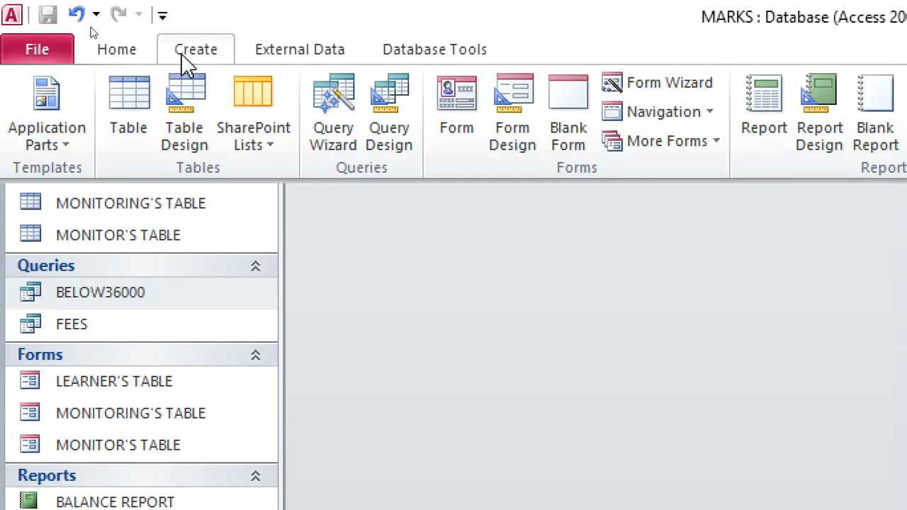
click(384, 138)
drag(661, 331, 559, 230)
double_click(495, 319)
double_click(497, 339)
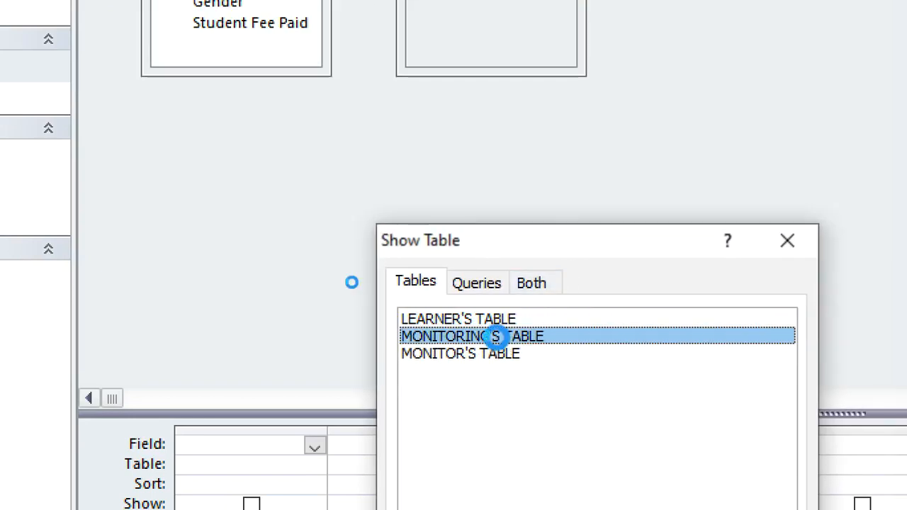
double_click(506, 355)
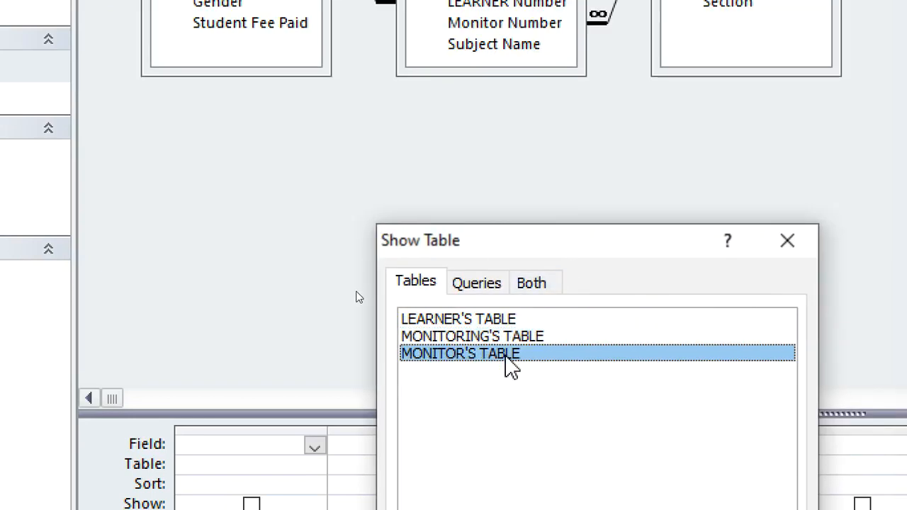
click(787, 243)
mouse_move(550, 414)
mouse_down()
mouse_move(535, 348)
mouse_move(434, 189)
mouse_up()
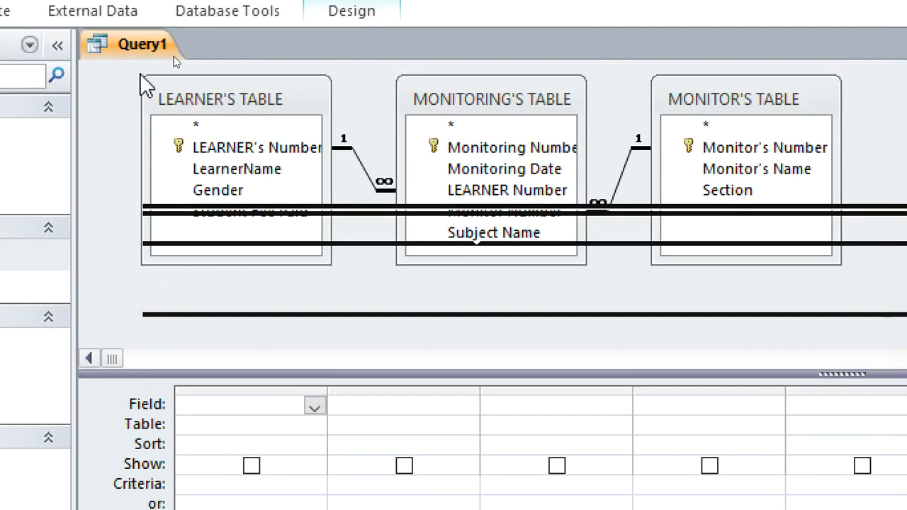
Add the LearnerName, Section, Monitor's Name and Monitoring Date fields to the query design grid
double_click(237, 168)
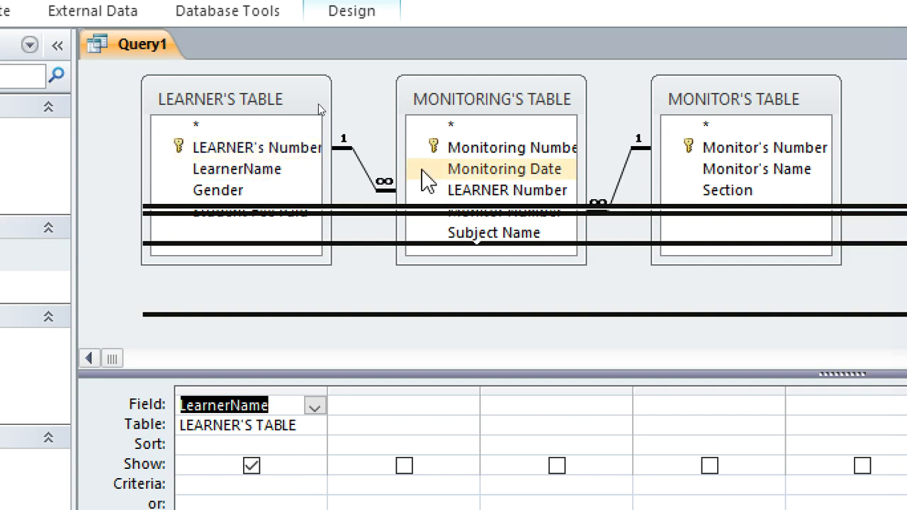
double_click(729, 190)
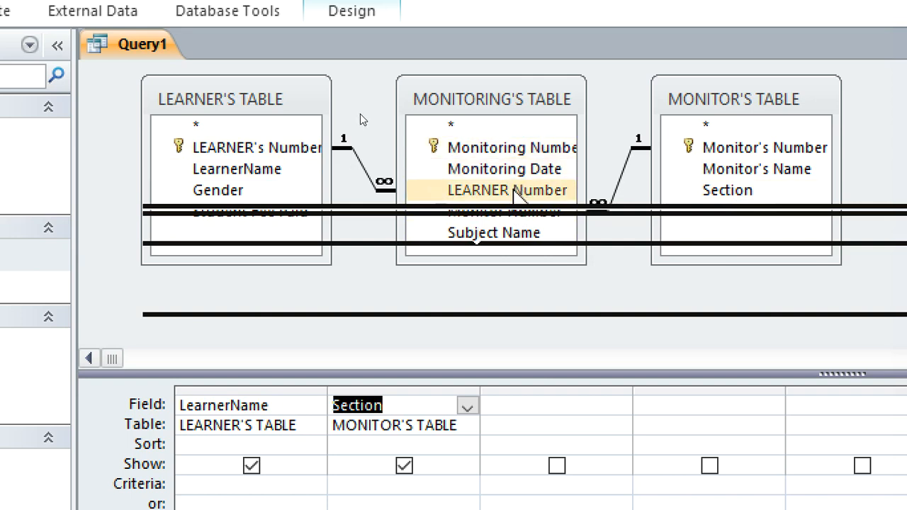
double_click(778, 177)
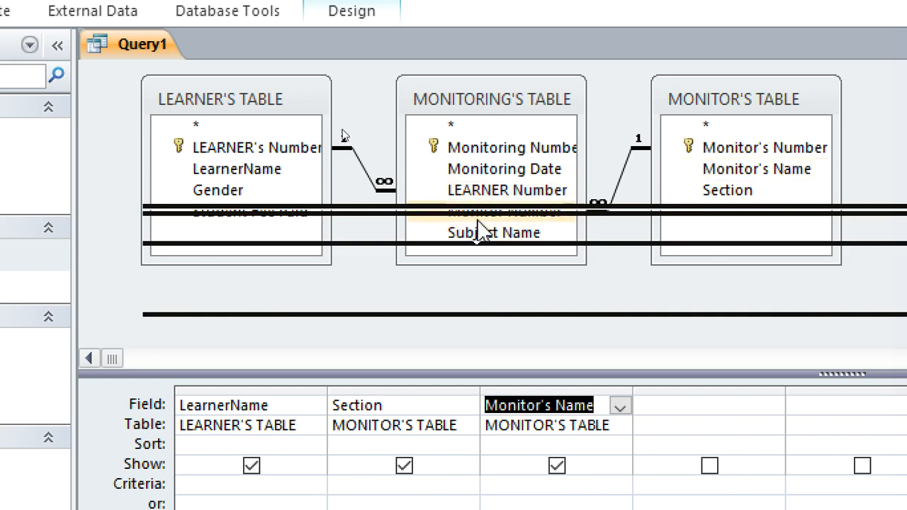
double_click(507, 173)
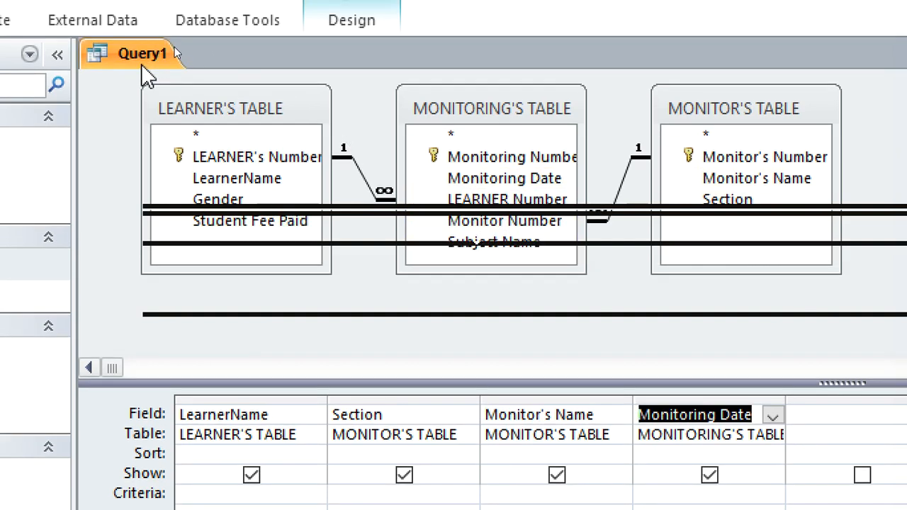
Save the new query under the name montoring per teacher and close it
right_click(141, 45)
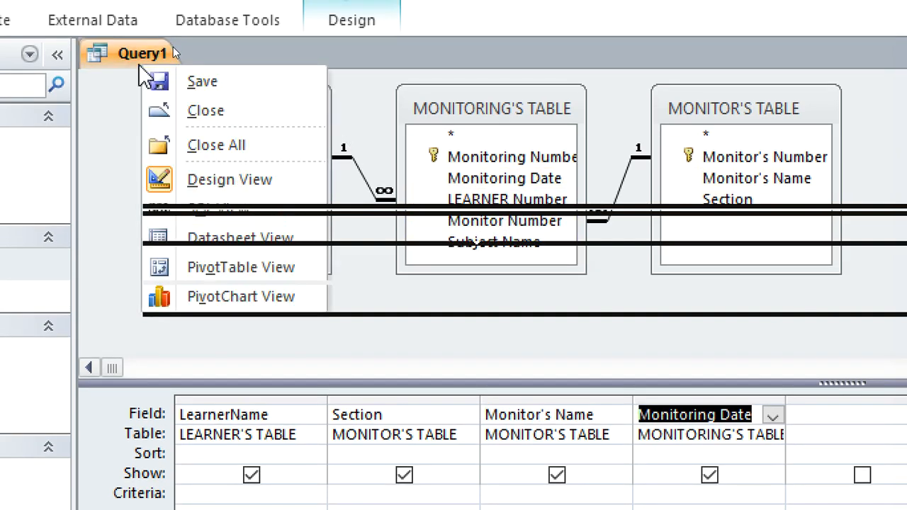
click(202, 84)
text(m)
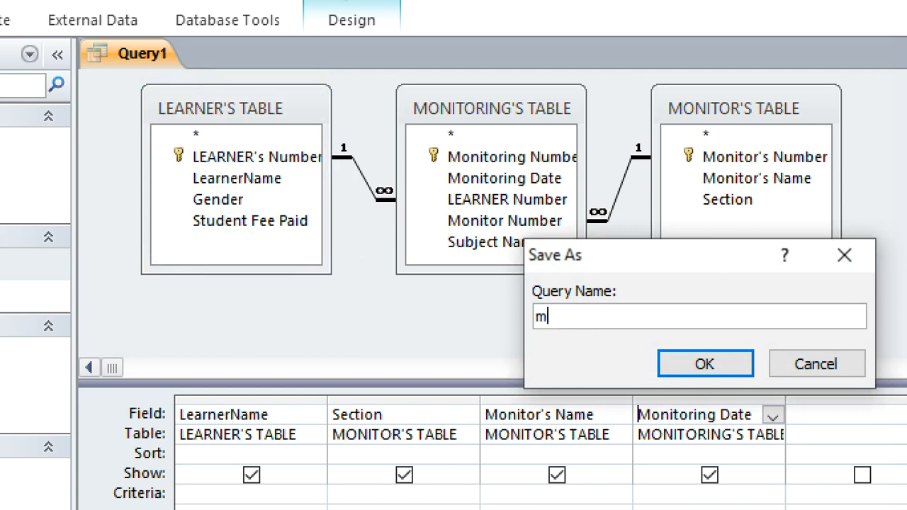
text(ontoring per )
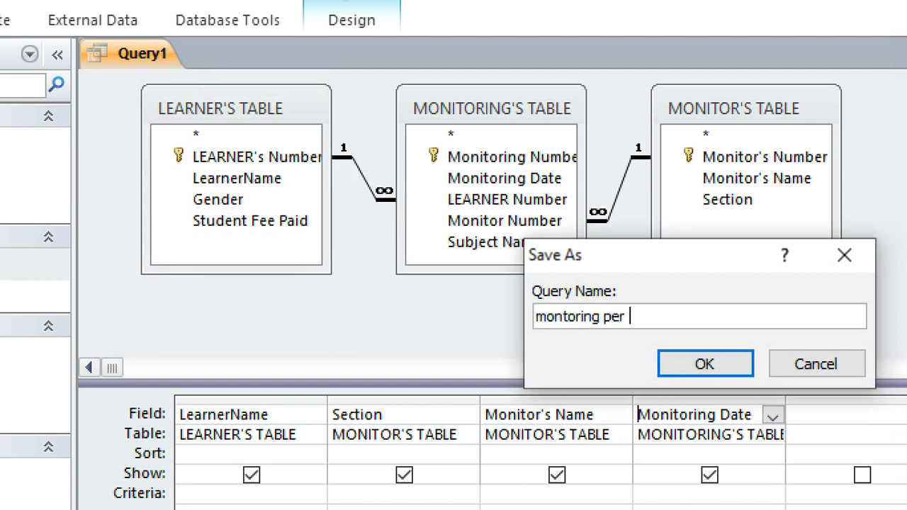
text(teacher)
key(BackSpace)
text(er)
key(Return)
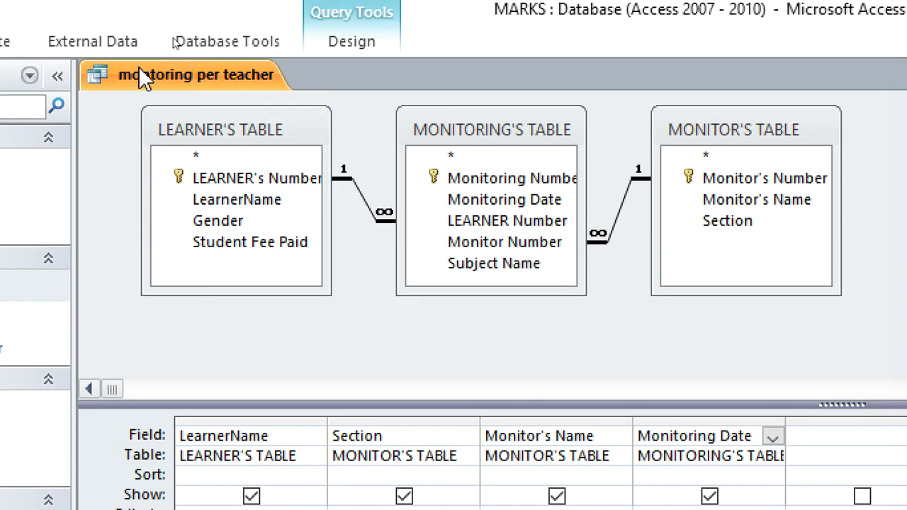
right_click(140, 52)
click(203, 92)
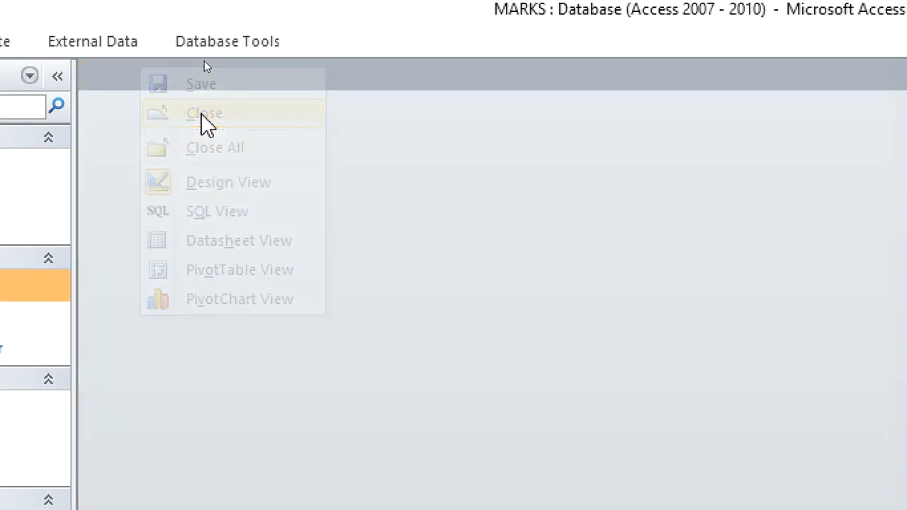
Open the montoring per teacher query to check its records, and close it
click(132, 330)
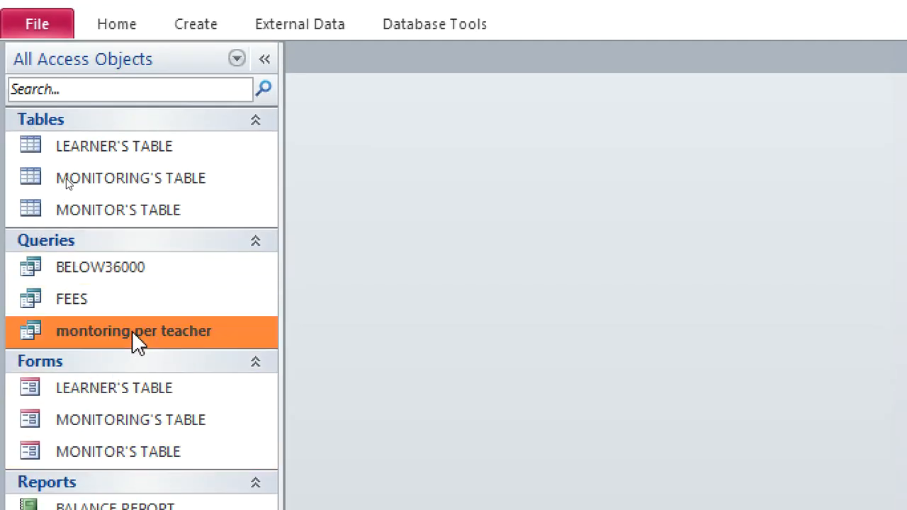
double_click(131, 330)
right_click(352, 63)
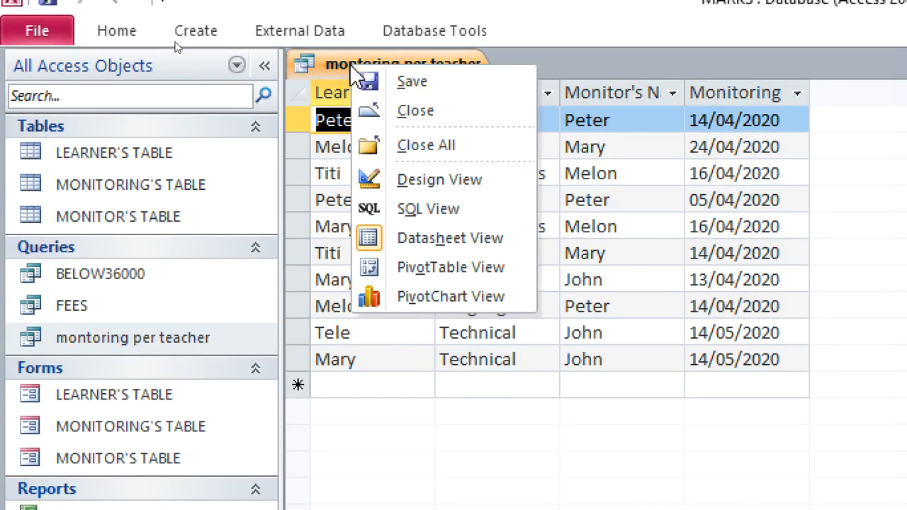
click(413, 113)
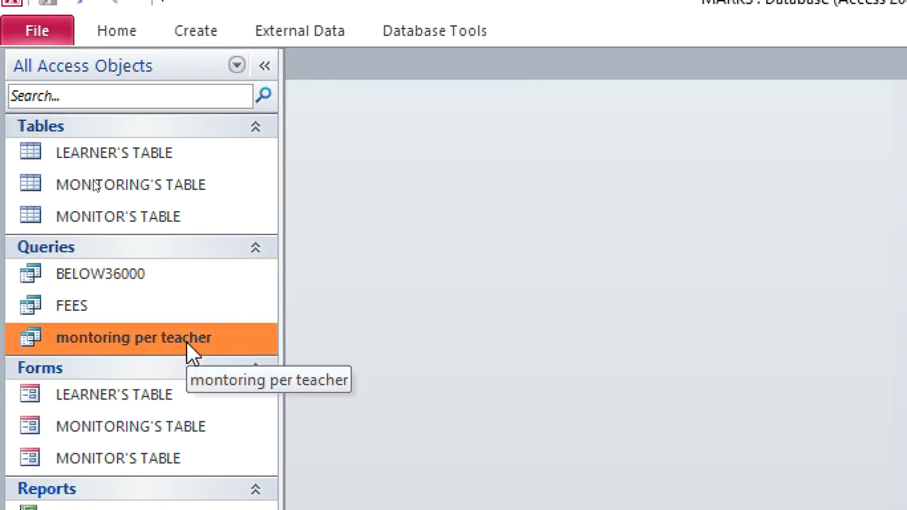
Create a report from the montoring per teacher query and check the report question in the exam PDF in Edge before returning to Access
click(199, 37)
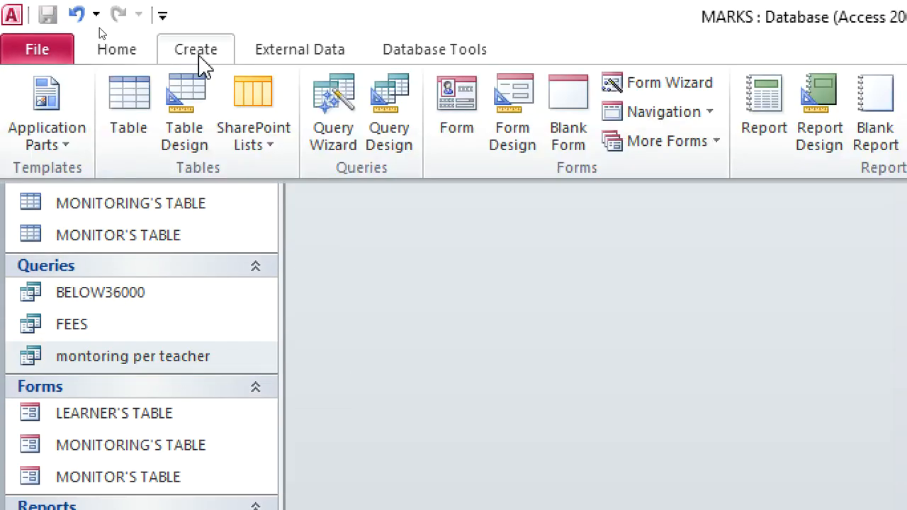
click(770, 125)
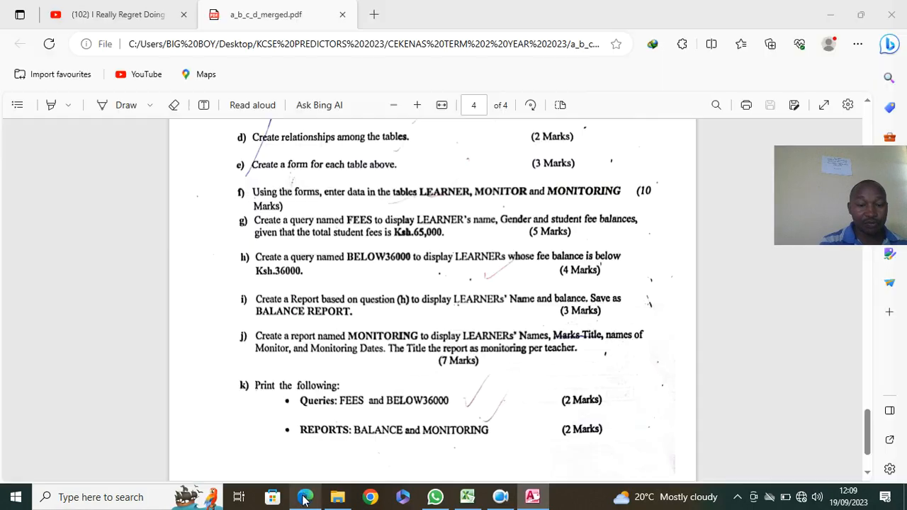
click(304, 497)
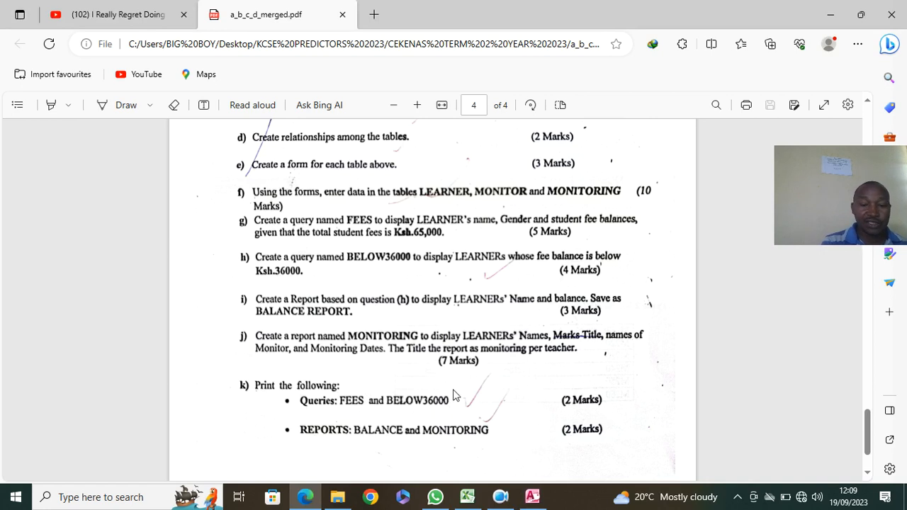
click(532, 497)
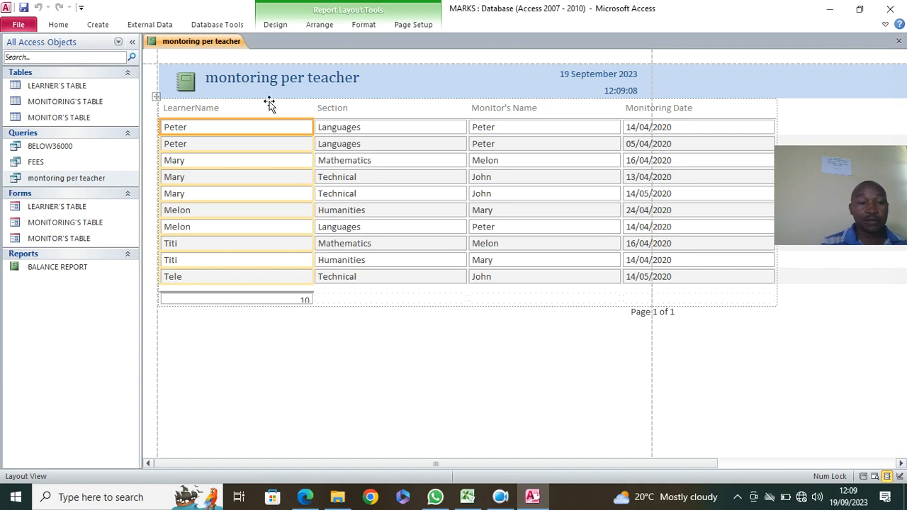
Set the page orientation of the montoring per teacher report to landscape
right_click(205, 61)
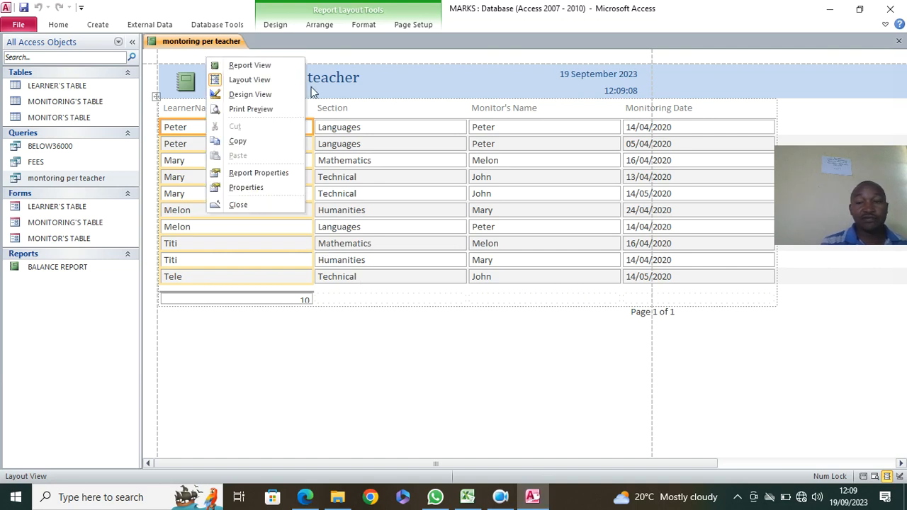
click(495, 343)
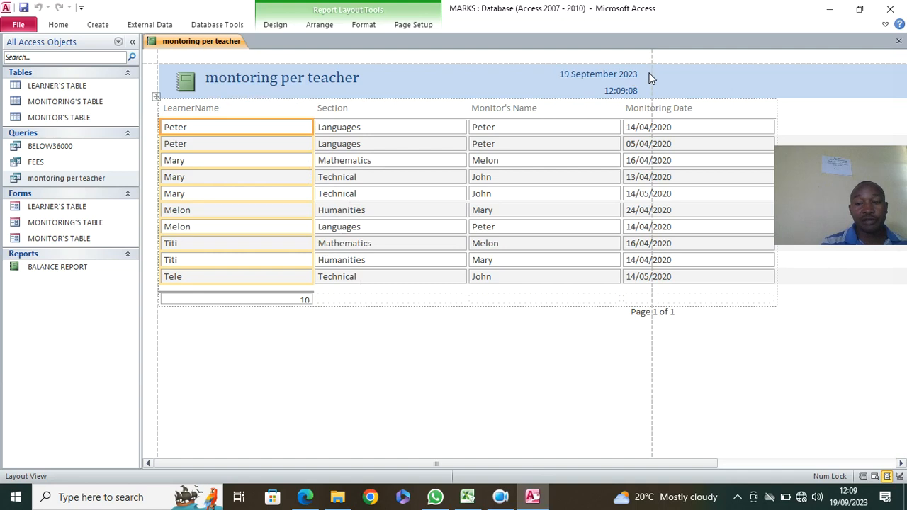
click(416, 26)
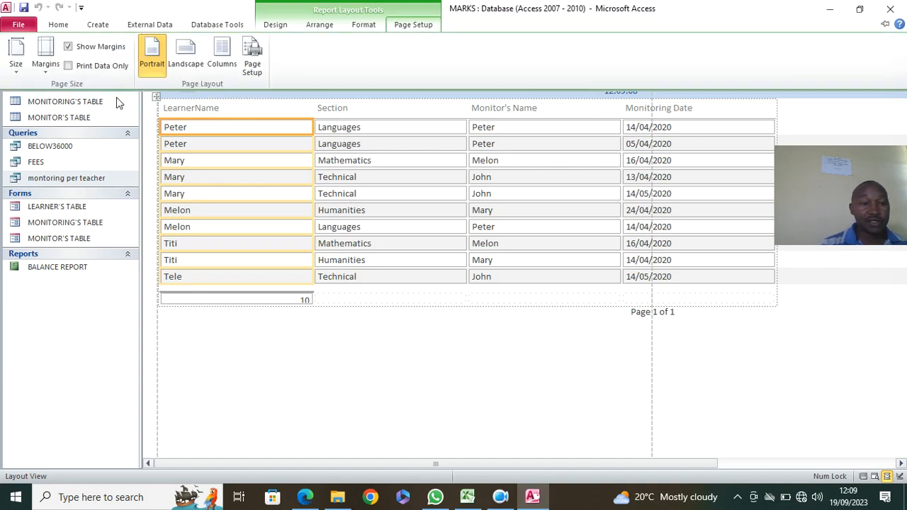
click(179, 58)
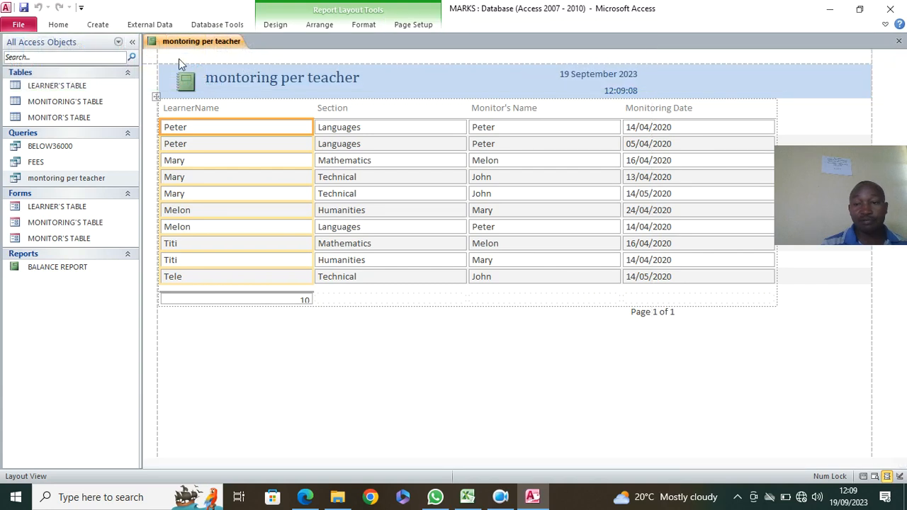
click(408, 29)
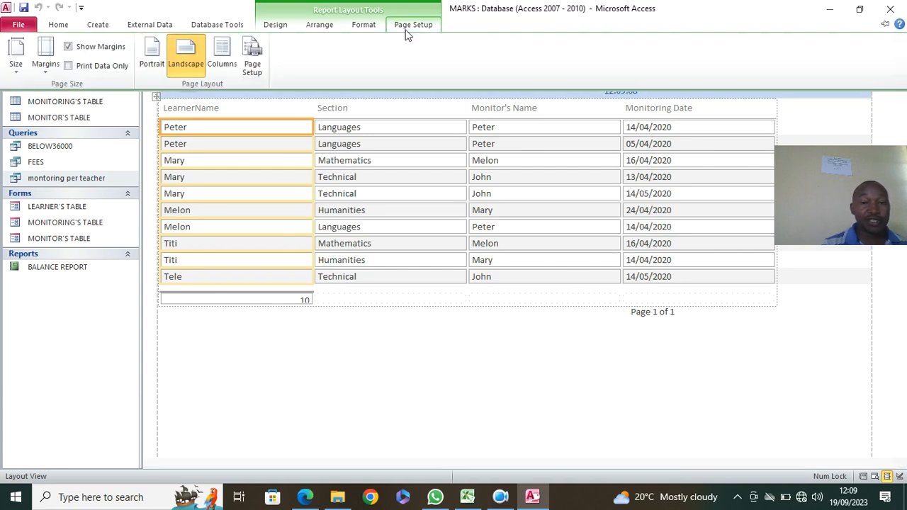
click(433, 365)
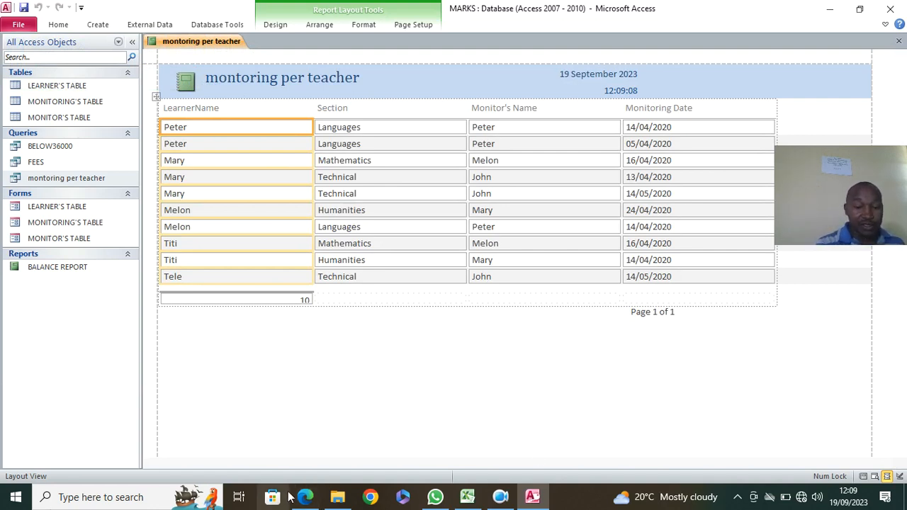
Switch to the exam PDF in Edge and review the report and printing questions
click(311, 506)
scroll(386, 314, down, 1)
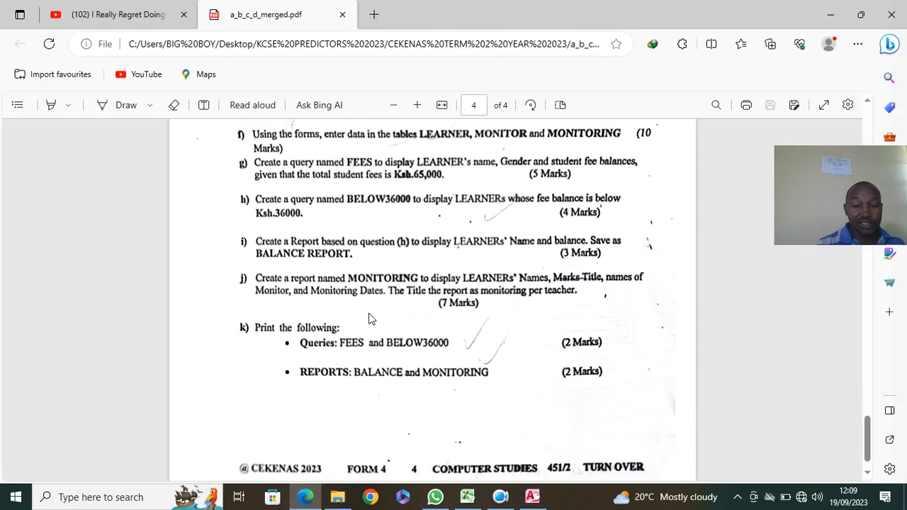
scroll(363, 328, up, 1)
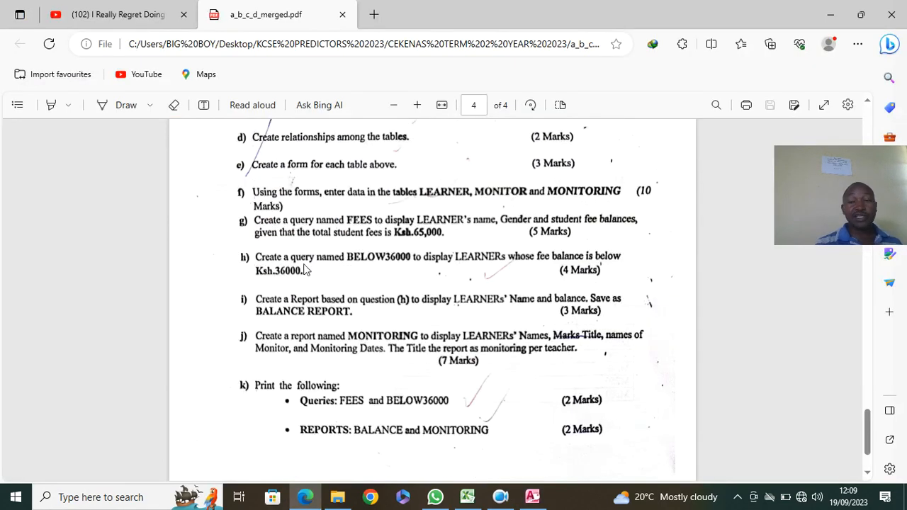